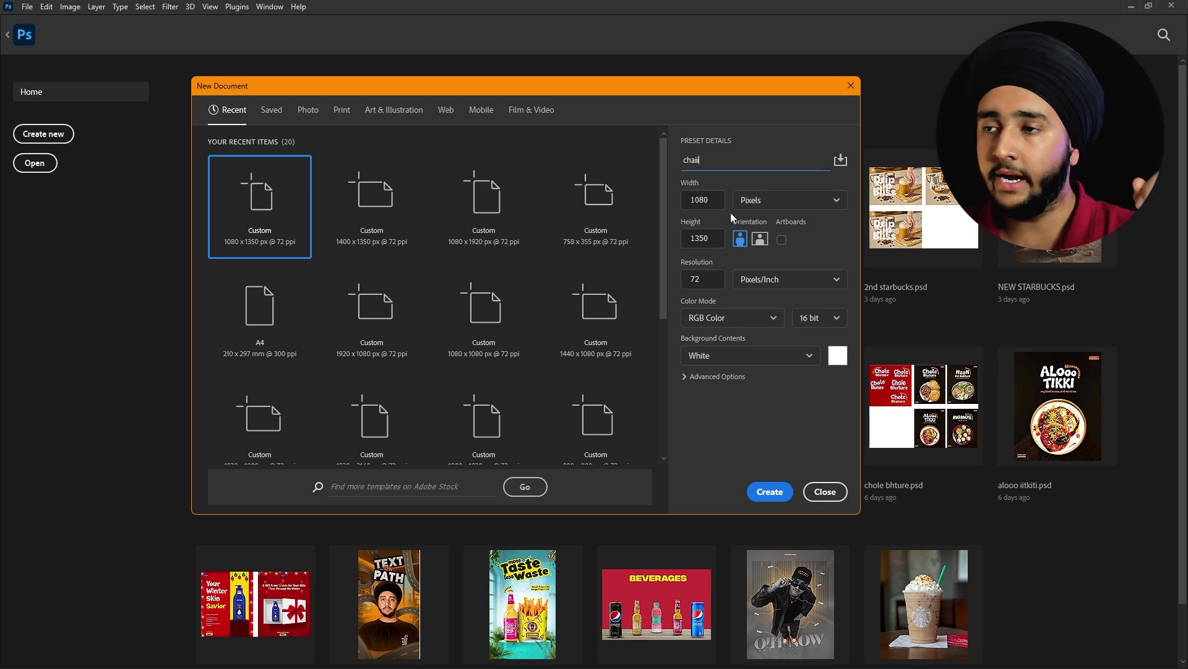
# Step: Enable artboards for the new 1080 x 1350 px document and create it
pyautogui.click(781, 240)
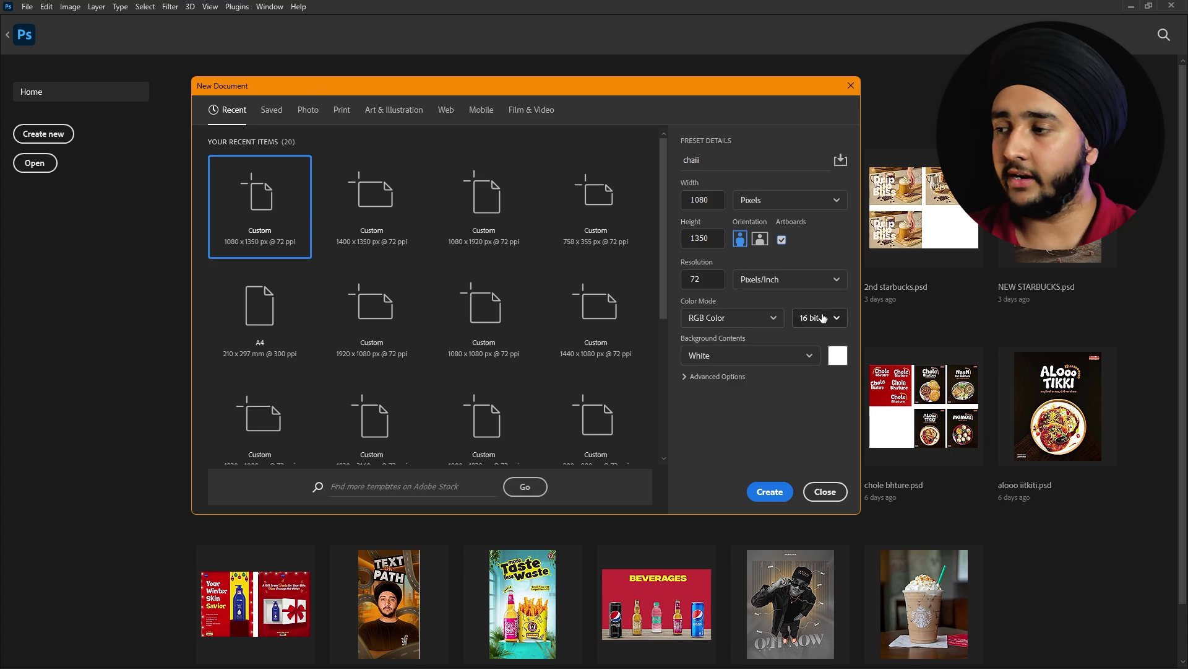
pyautogui.click(778, 490)
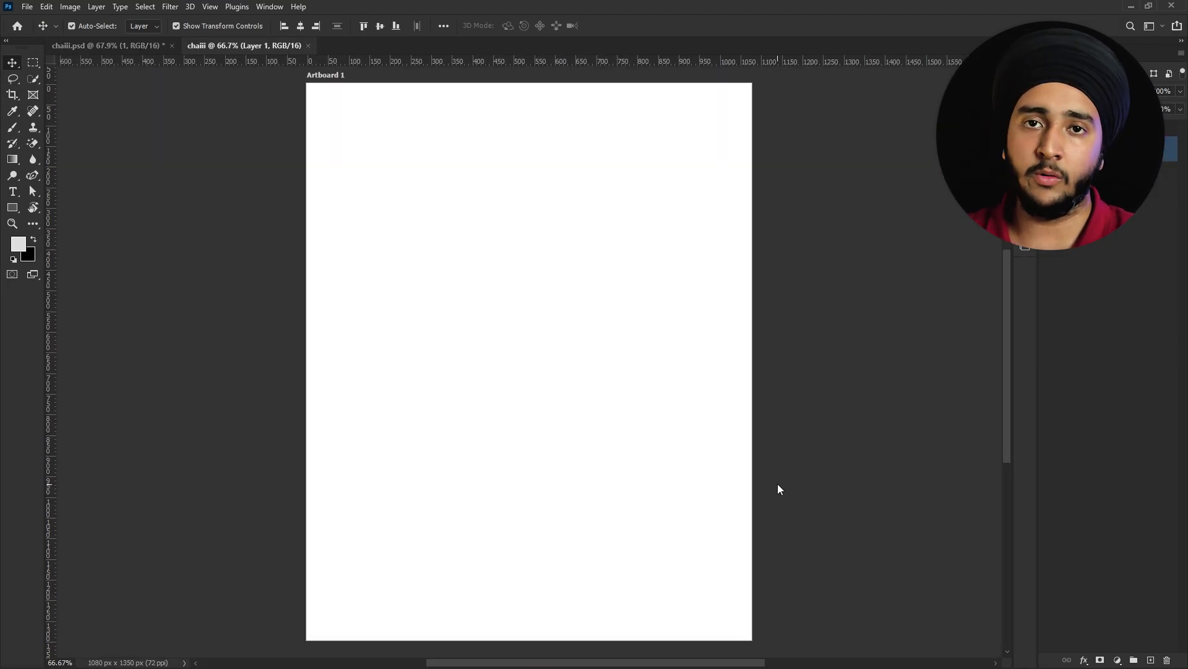
# Step: Duplicate the blank artboard with the Artboard tool, placing the copy to its right
pyautogui.moveTo(552, 319); pyautogui.dragTo(361, 323)
pyautogui.scroll(-1, 345, 311)
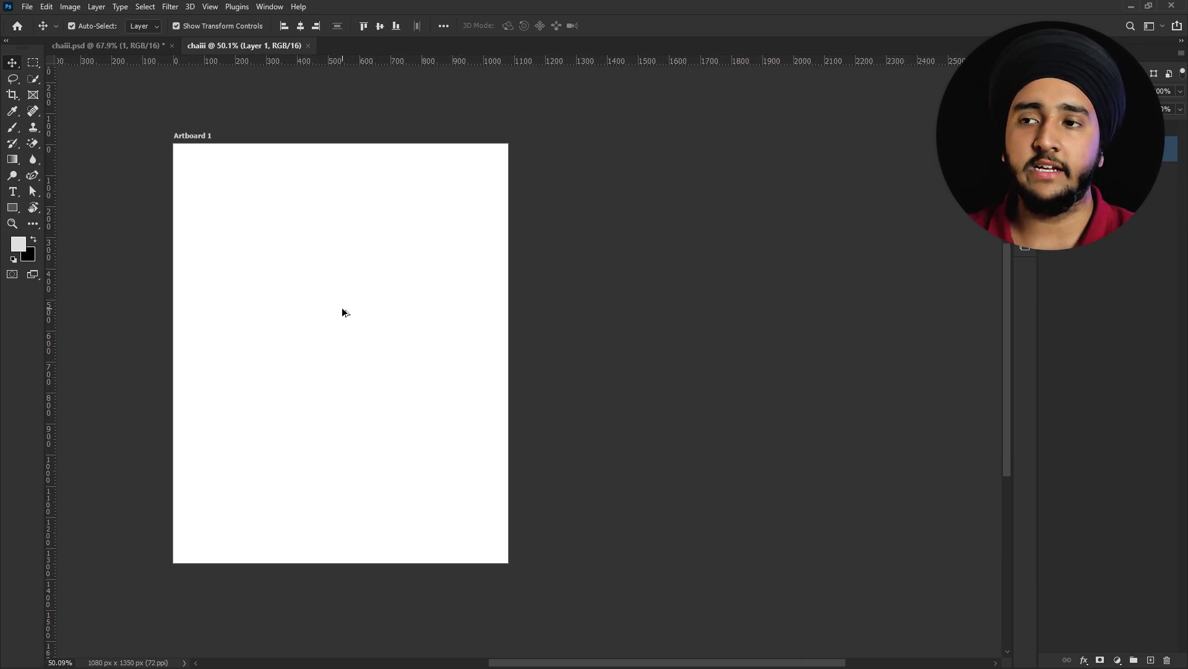
pyautogui.moveTo(322, 276); pyautogui.dragTo(179, 246)
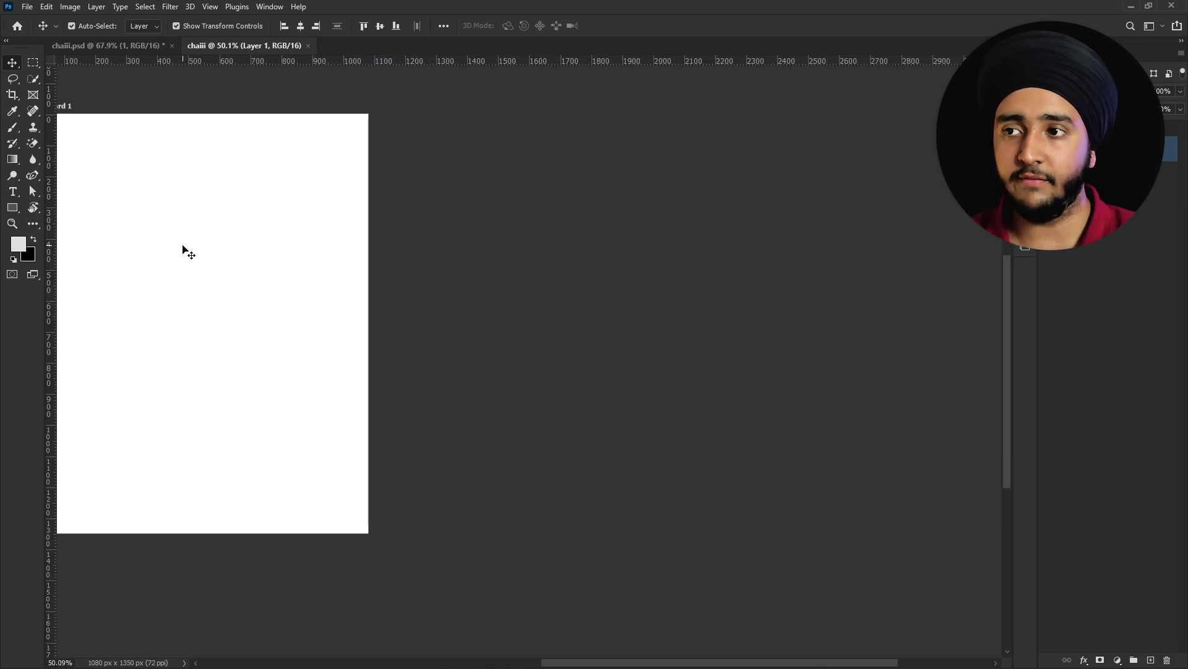
pyautogui.moveTo(180, 249); pyautogui.dragTo(217, 240)
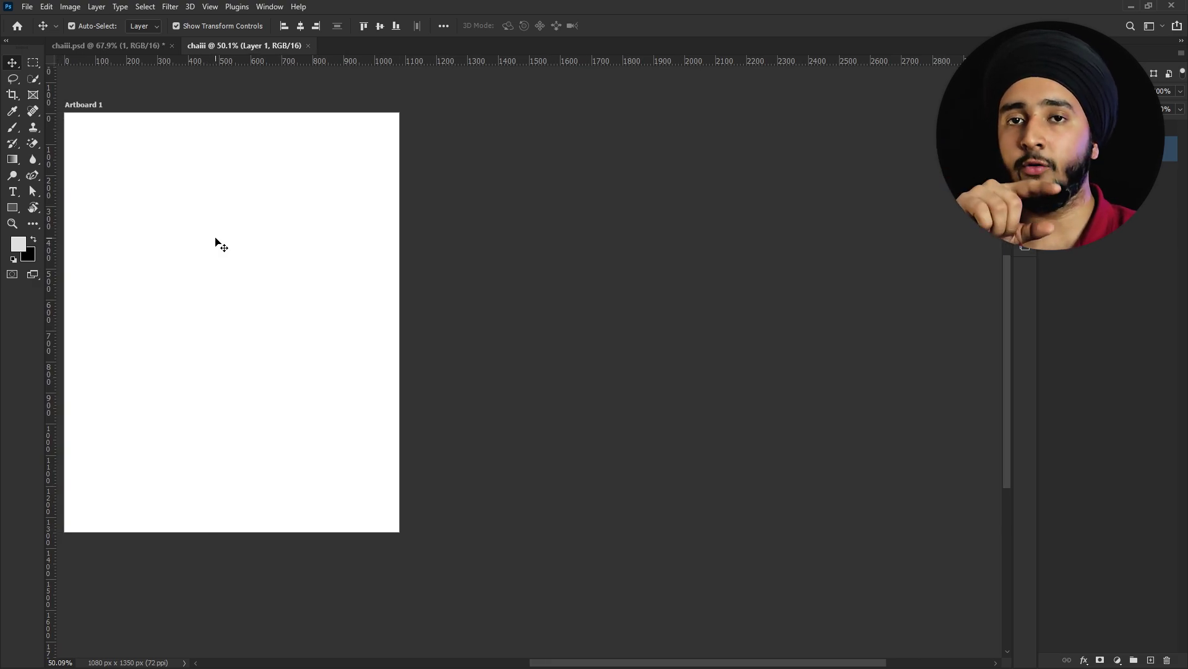
pyautogui.scroll(-1, 216, 240)
pyautogui.scroll(-1, 216, 240)
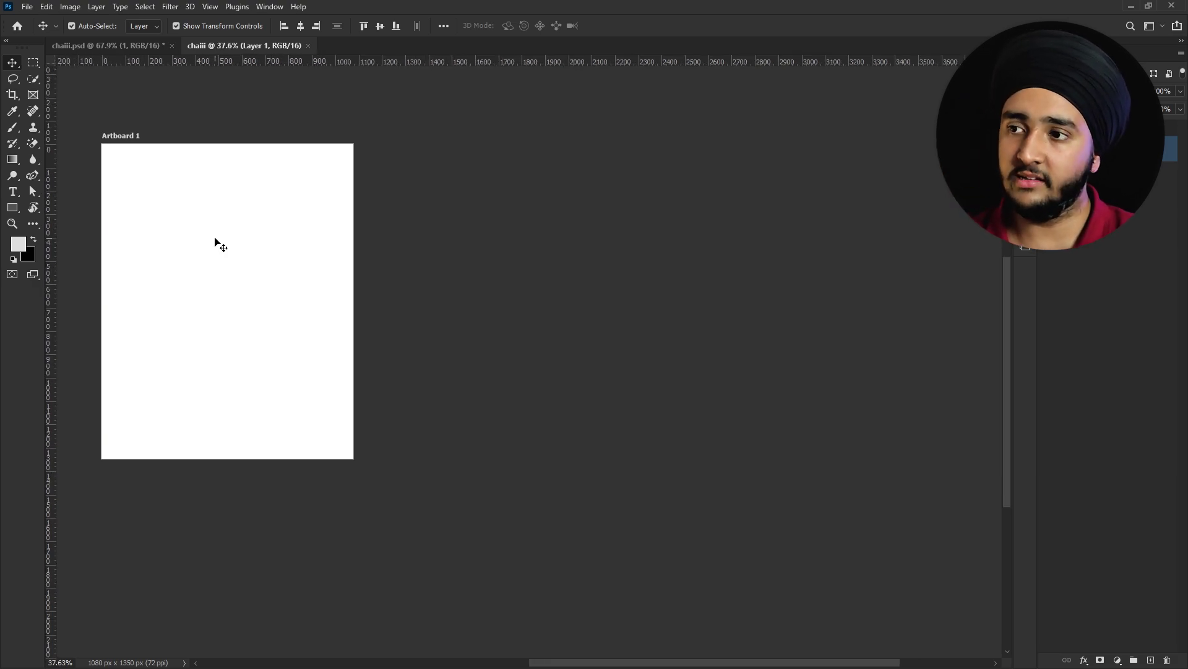
pyautogui.moveTo(173, 143); pyautogui.dragTo(162, 124)
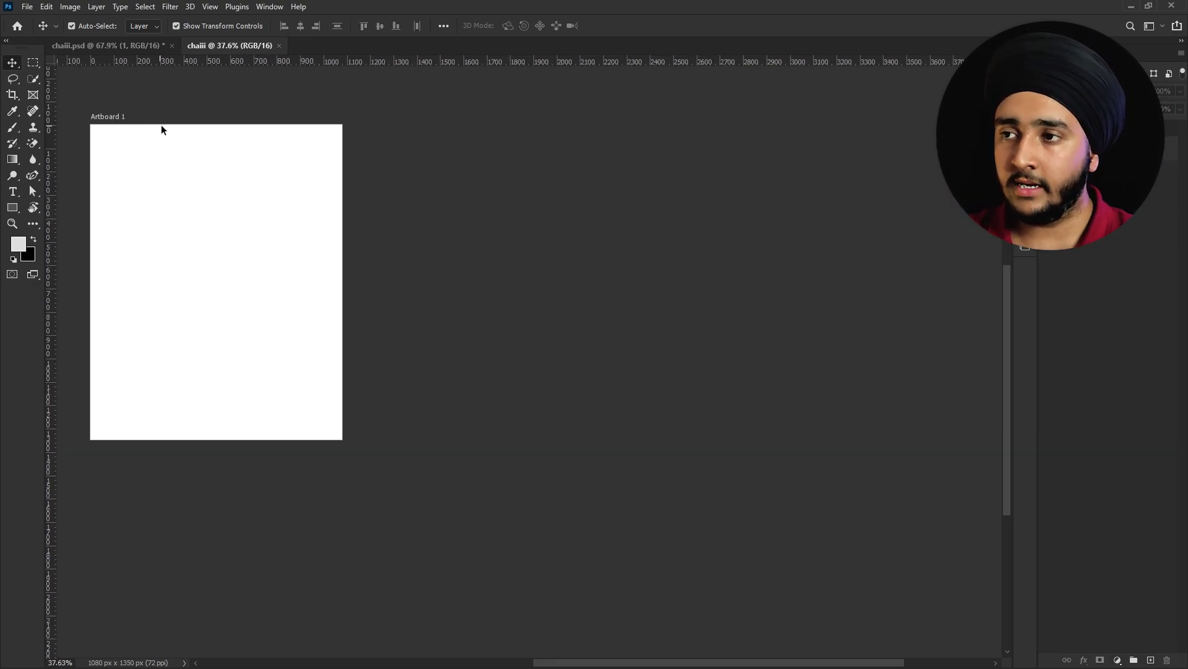
pyautogui.hotkey('shift', 'v')
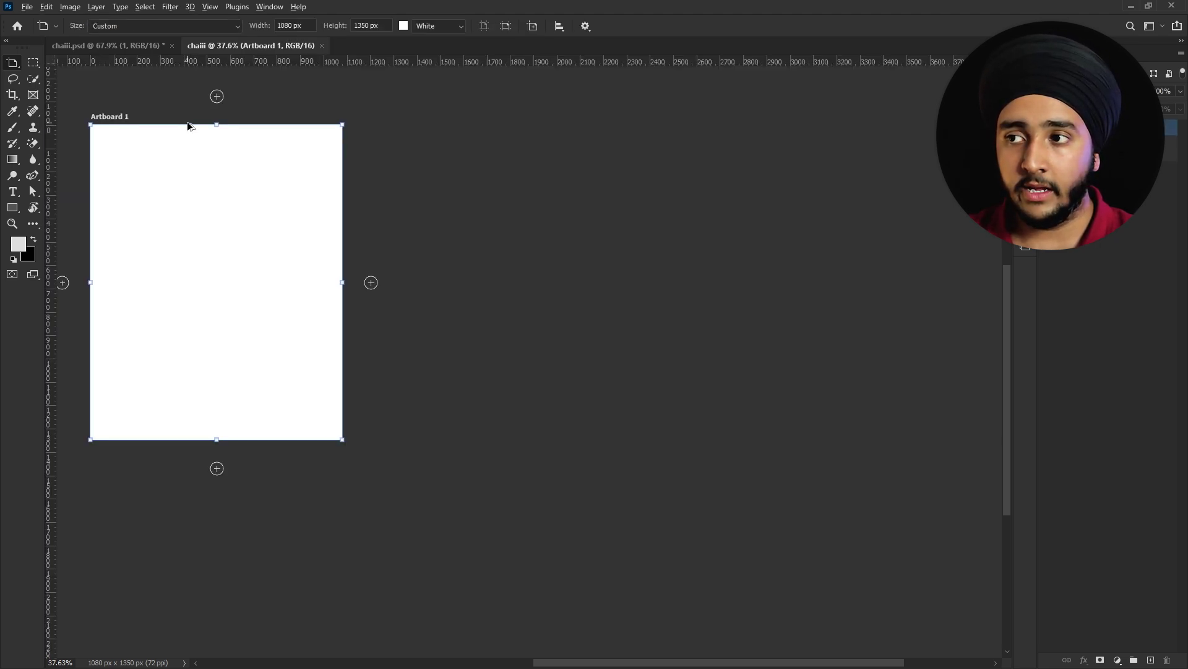
pyautogui.moveTo(216, 130); pyautogui.dragTo(105, 437)
pyautogui.hotkey('ctrl', 'z')
pyautogui.hotkey('ctrl', 'shift', 'z')
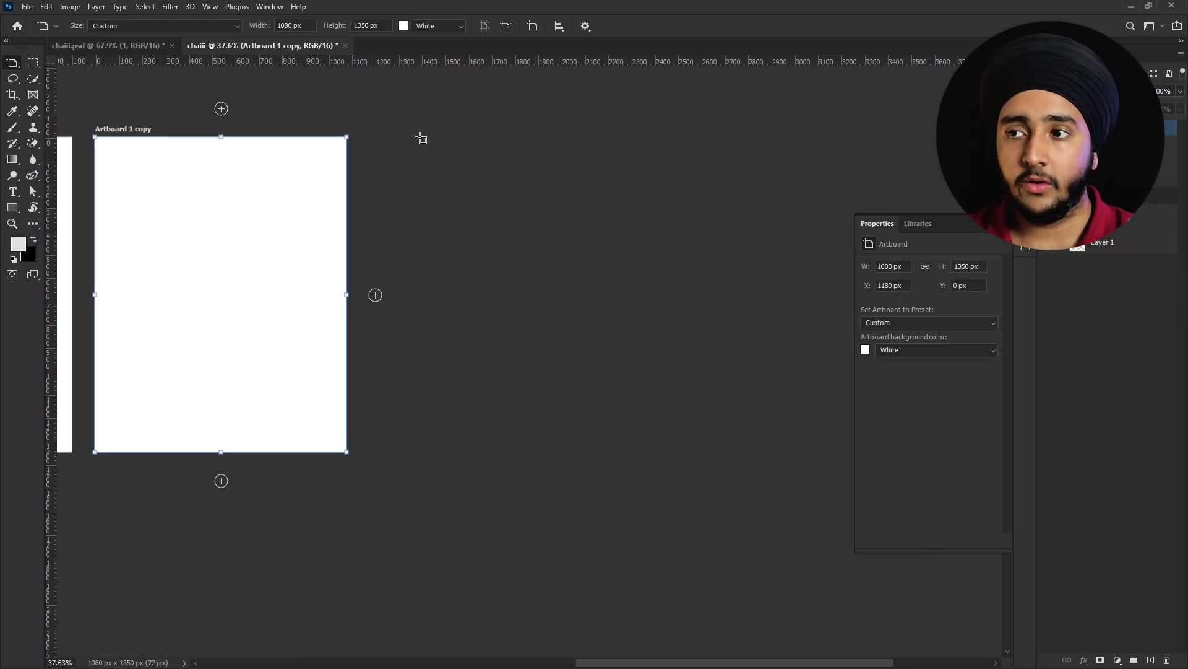
pyautogui.moveTo(220, 207); pyautogui.dragTo(414, 214)
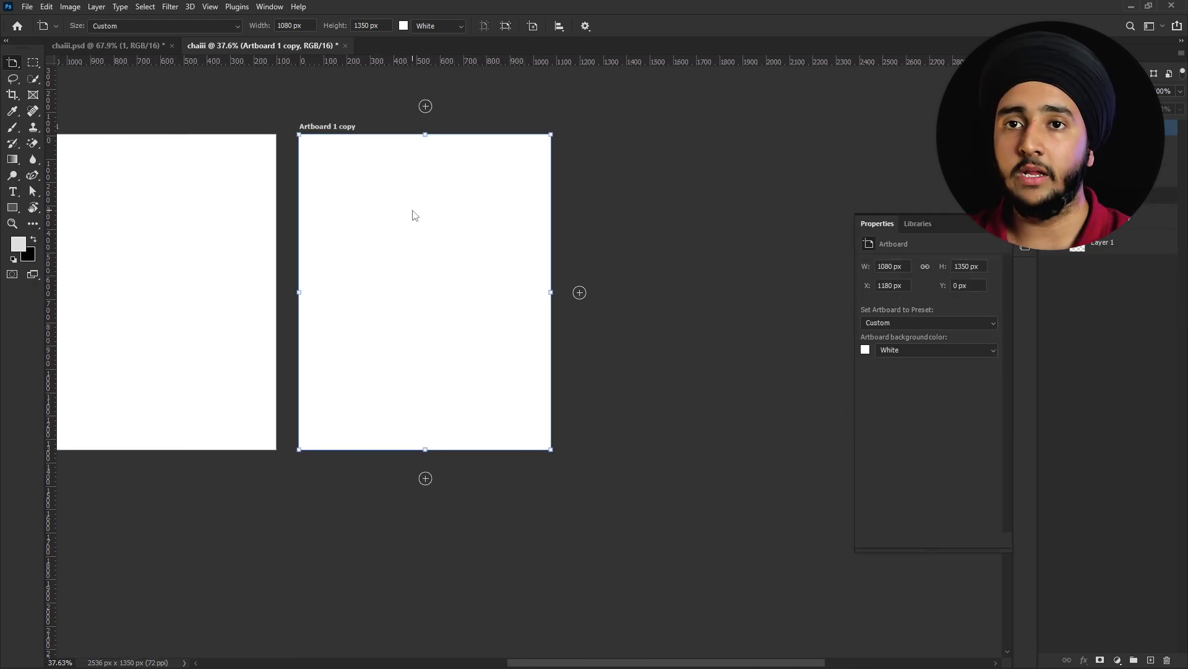
pyautogui.scroll(-1, 413, 215)
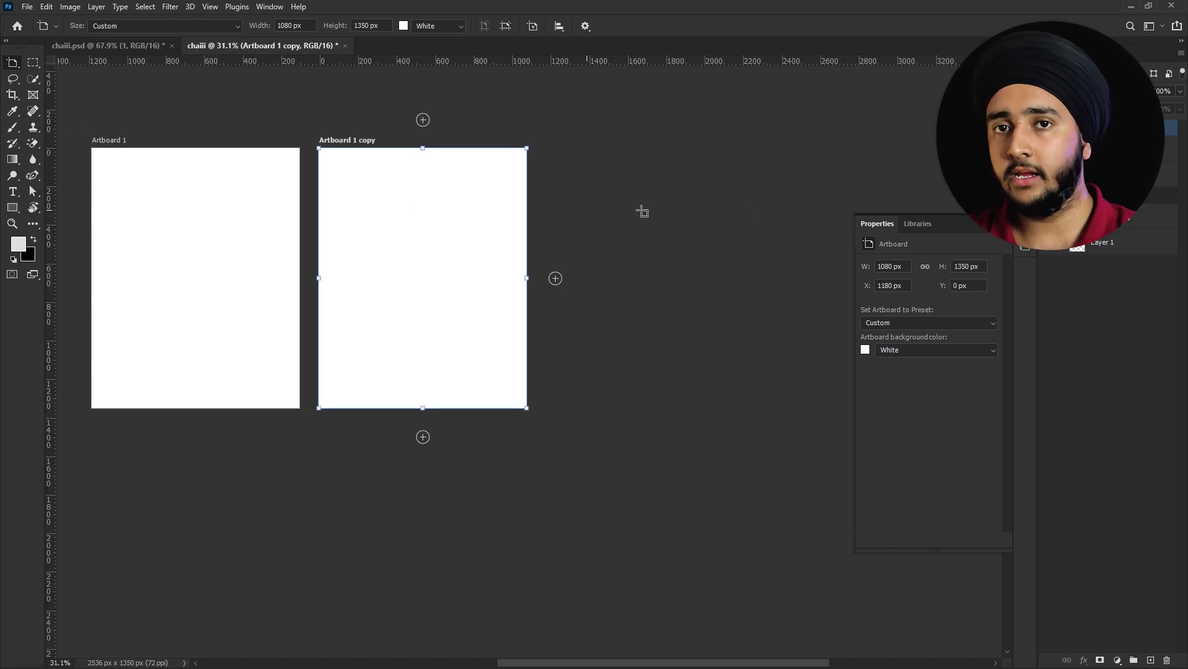
# Step: Delete the duplicate artboard and close the blank document without saving
pyautogui.press('Delete')
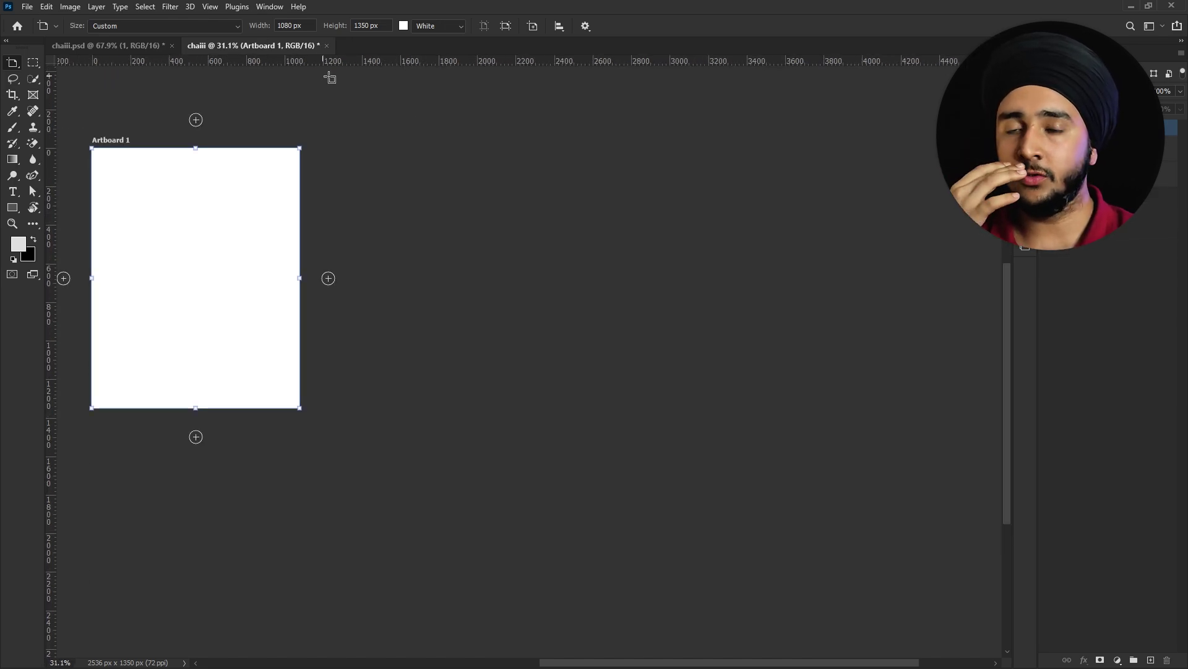
pyautogui.click(326, 46)
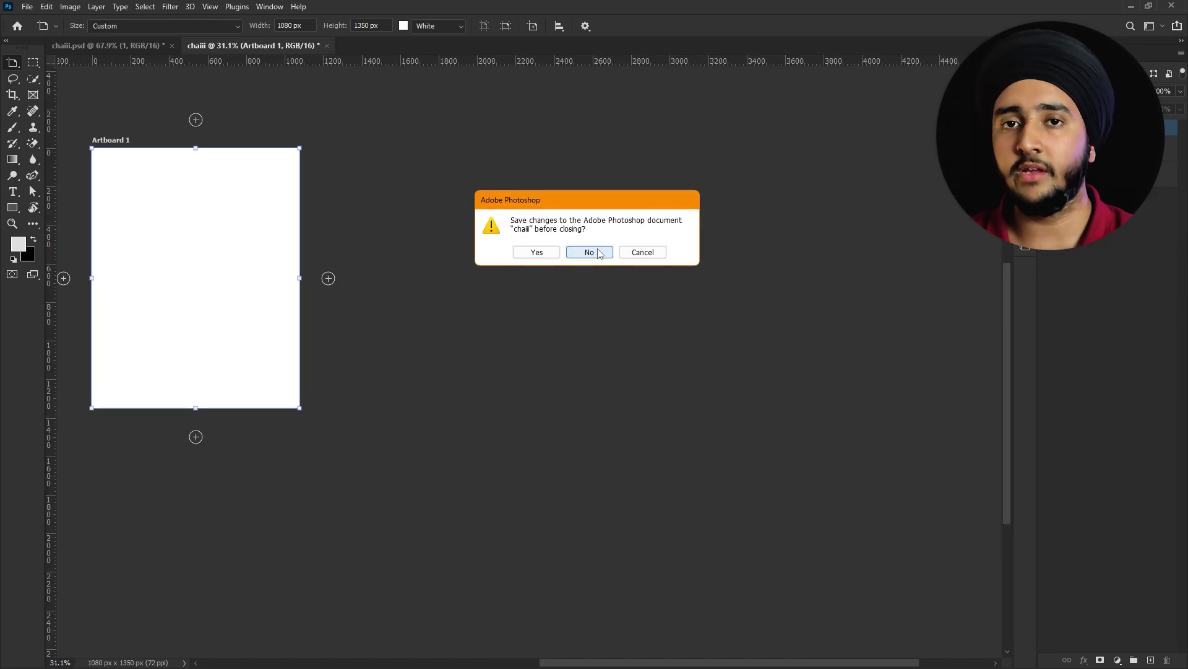
pyautogui.click(589, 252)
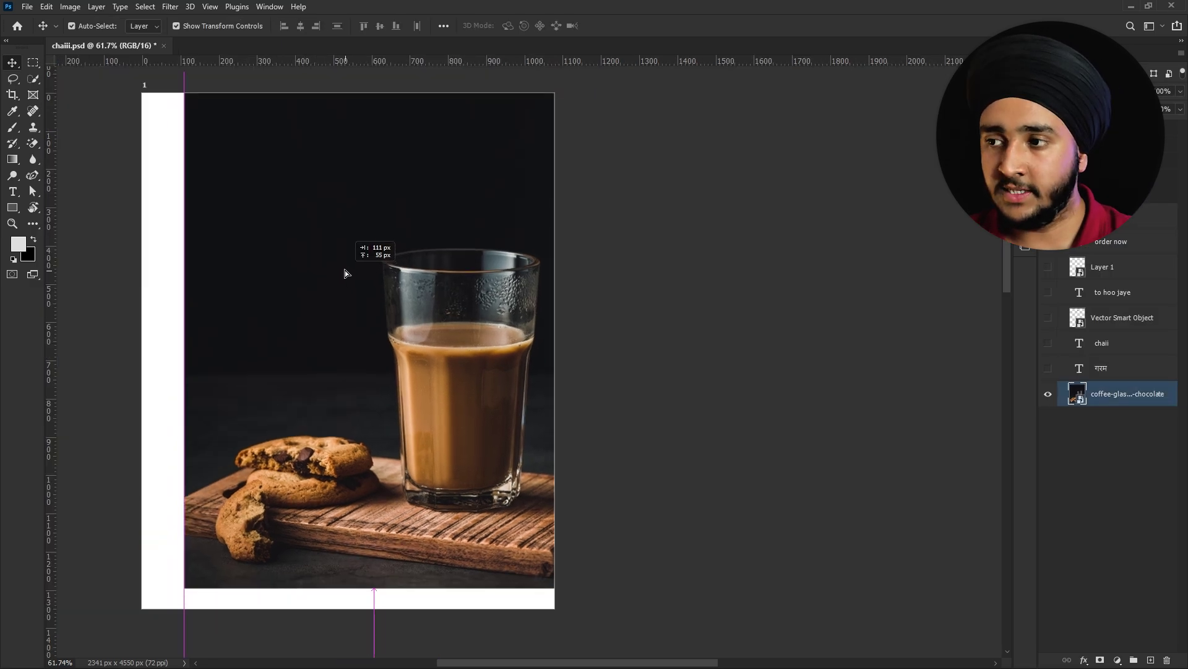
# Step: Reposition the coffee-glass photo on the artboard and scale it down about its center, leaving a white margin on all sides
pyautogui.moveTo(337, 277); pyautogui.dragTo(303, 304)
pyautogui.click(668, 416)
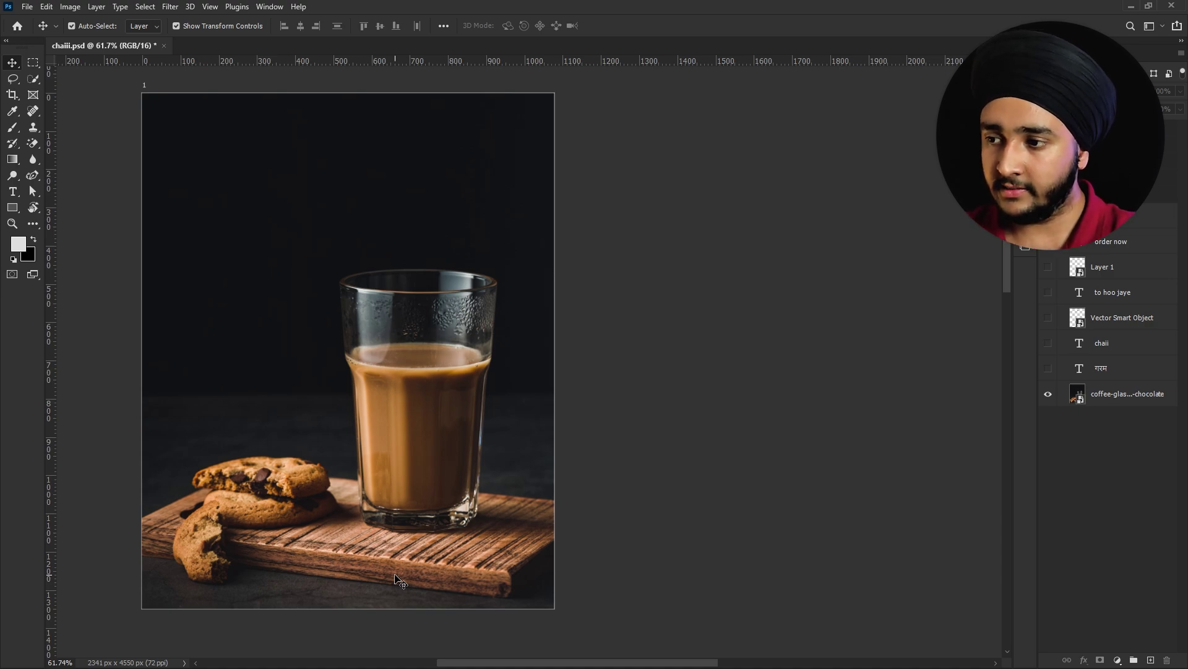
pyautogui.click(399, 582)
pyautogui.moveTo(348, 88); pyautogui.dragTo(352, 122)
pyautogui.click(618, 25)
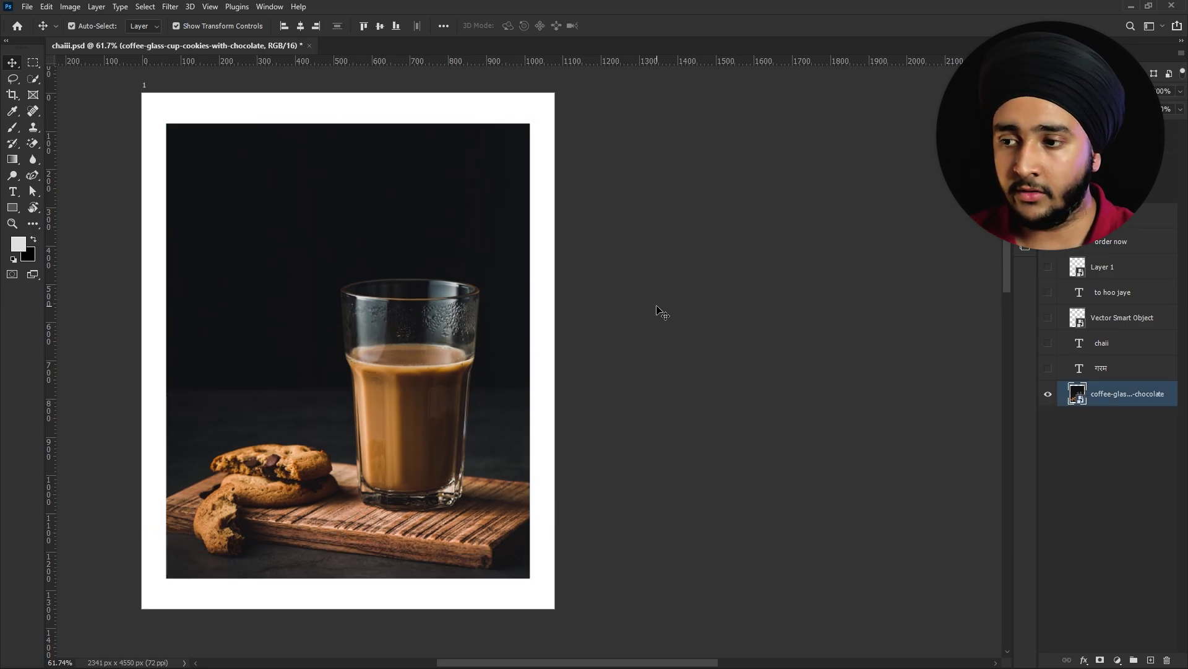
pyautogui.click(658, 310)
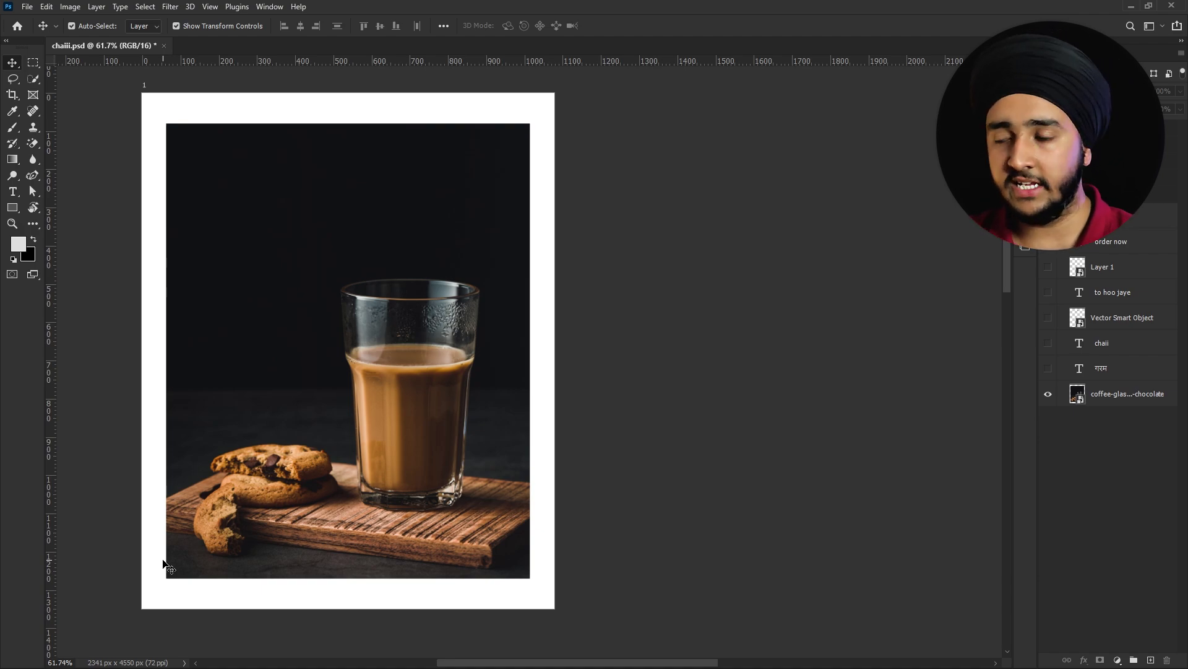
# Step: Switch to Adobe Firefly in the browser and open Generative expand from its image tools
pyautogui.hotkey('alt', 'Tab')
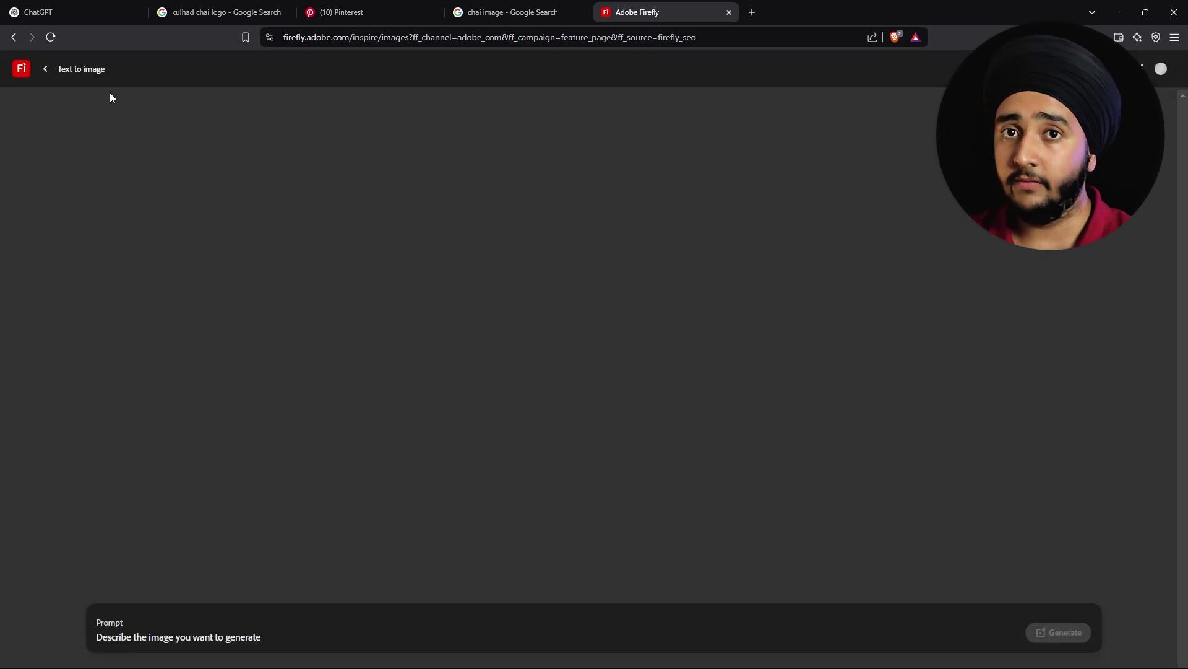
pyautogui.click(25, 73)
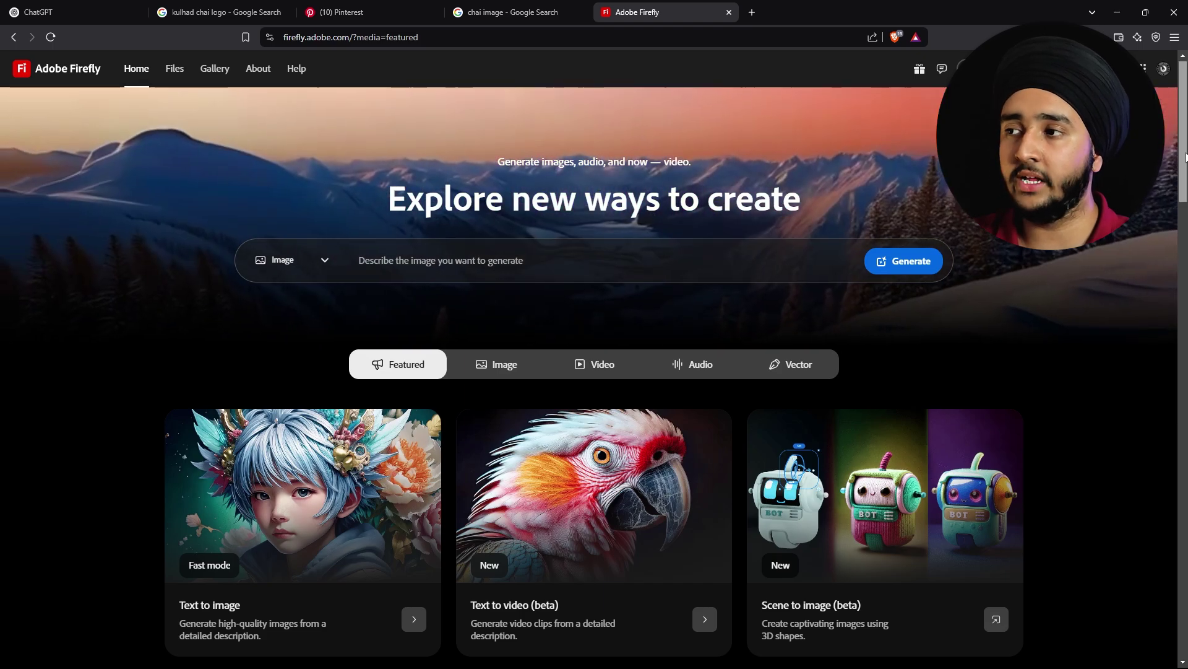
pyautogui.scroll(-3, 1184, 198)
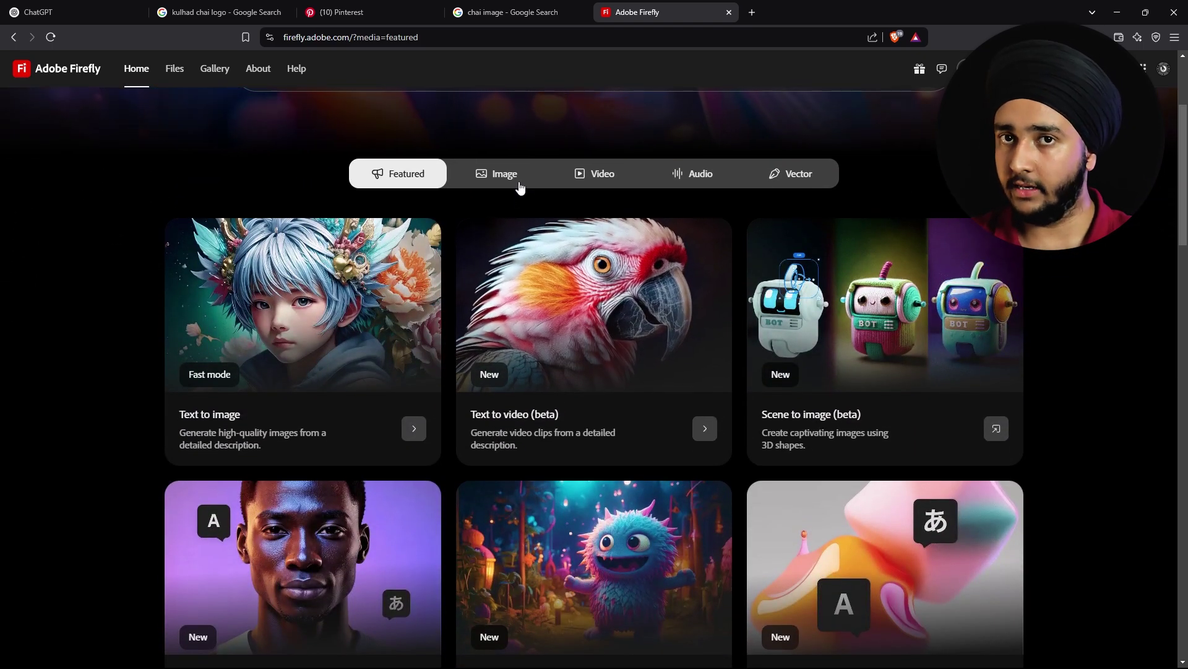
pyautogui.click(517, 179)
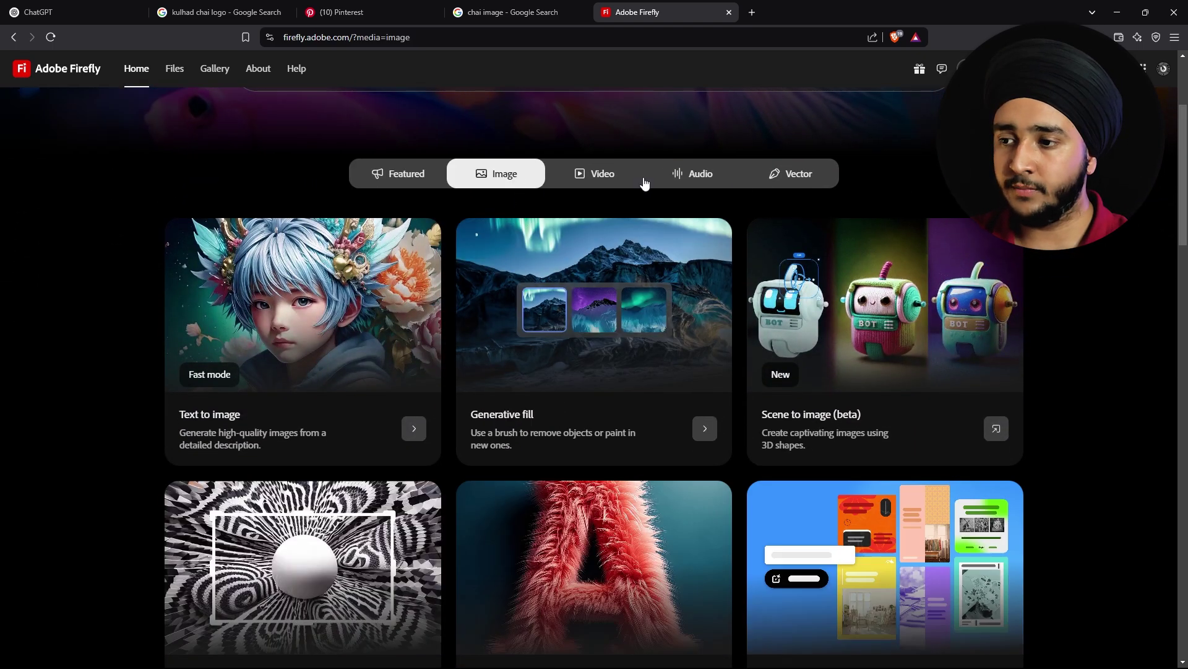
pyautogui.scroll(-2, 645, 186)
pyautogui.scroll(-2, 689, 383)
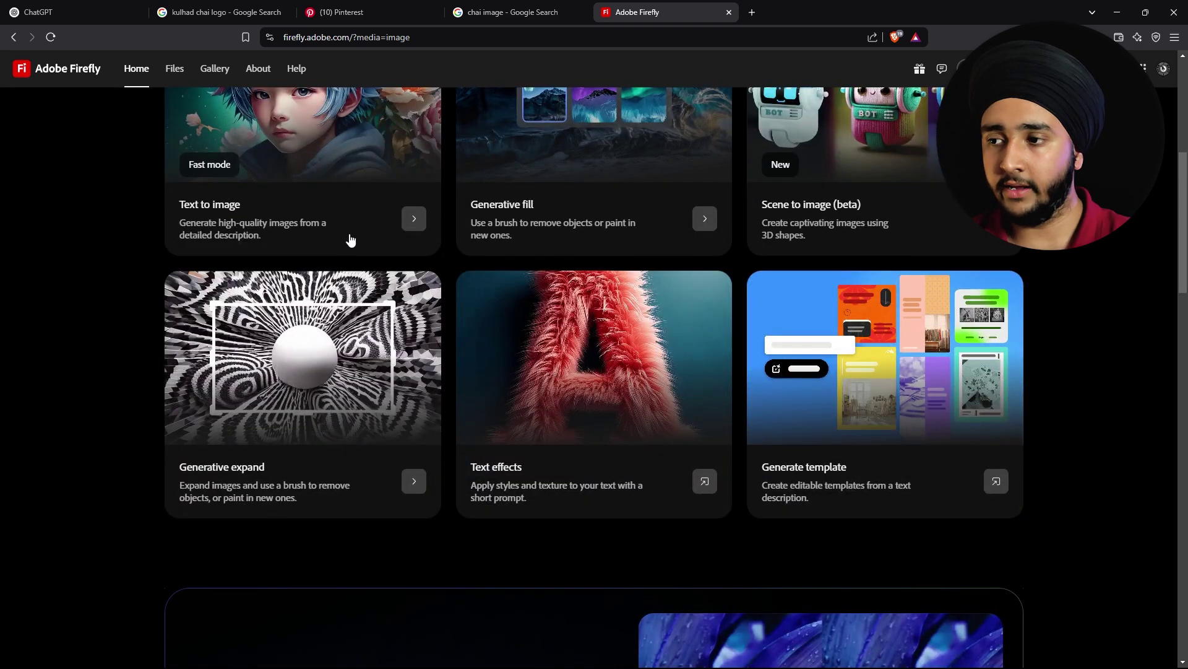
pyautogui.click(227, 469)
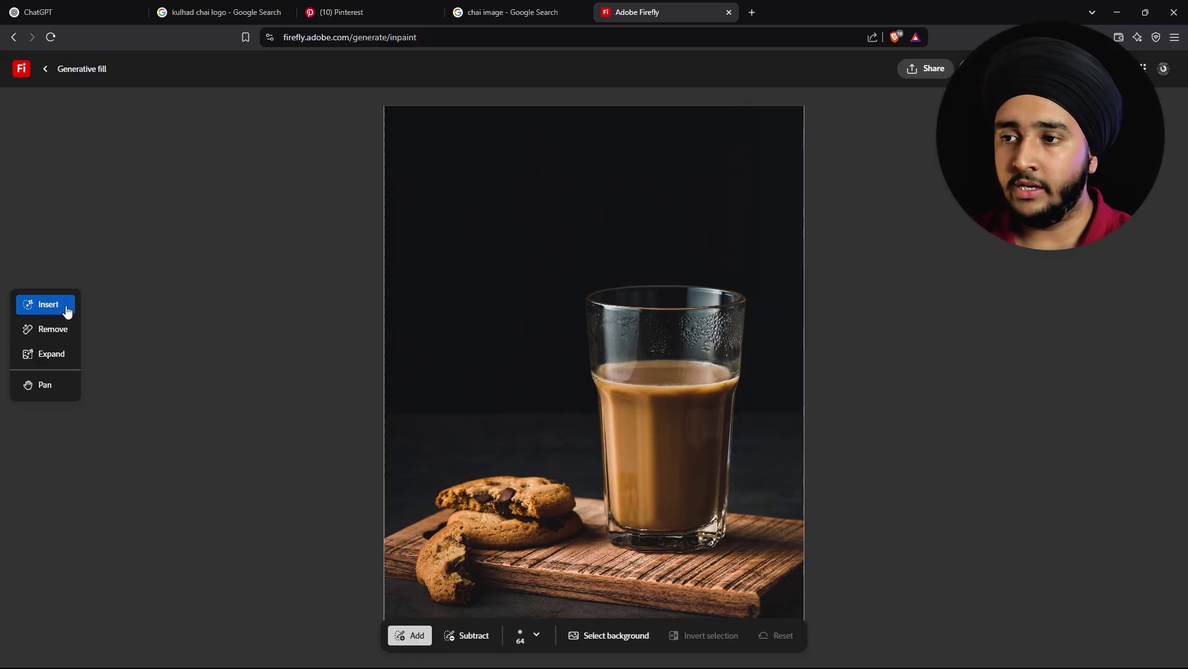
# Step: Examine the Remove, Expand and Pan modes on the coffee-glass photo
pyautogui.click(55, 339)
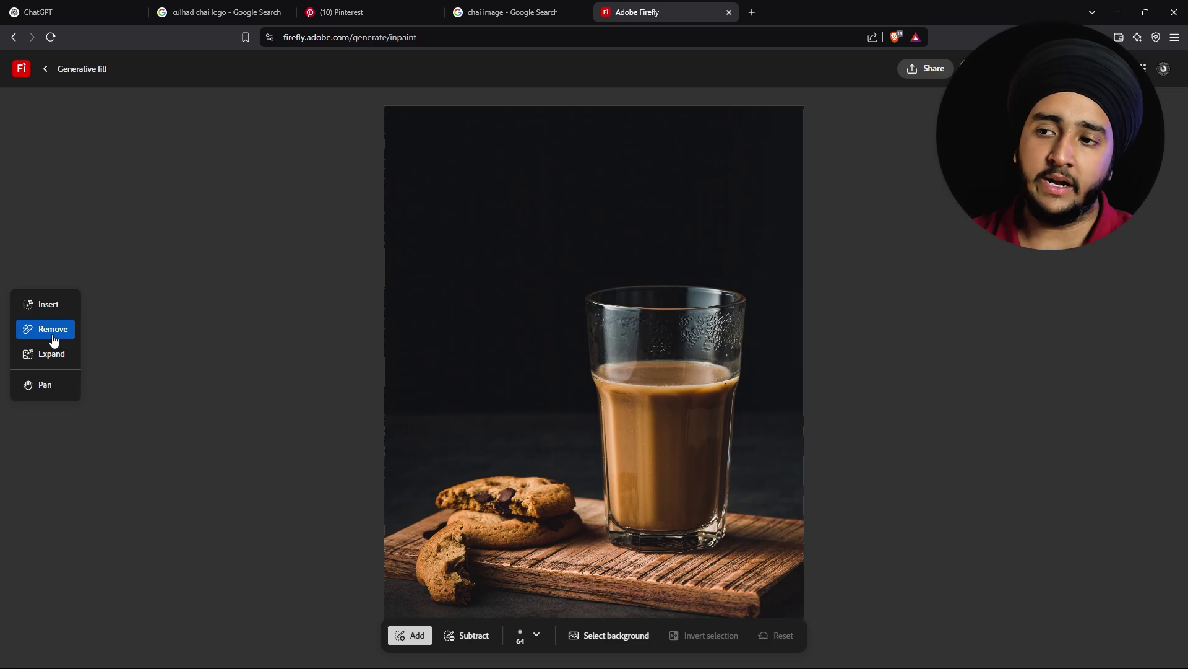
pyautogui.click(55, 358)
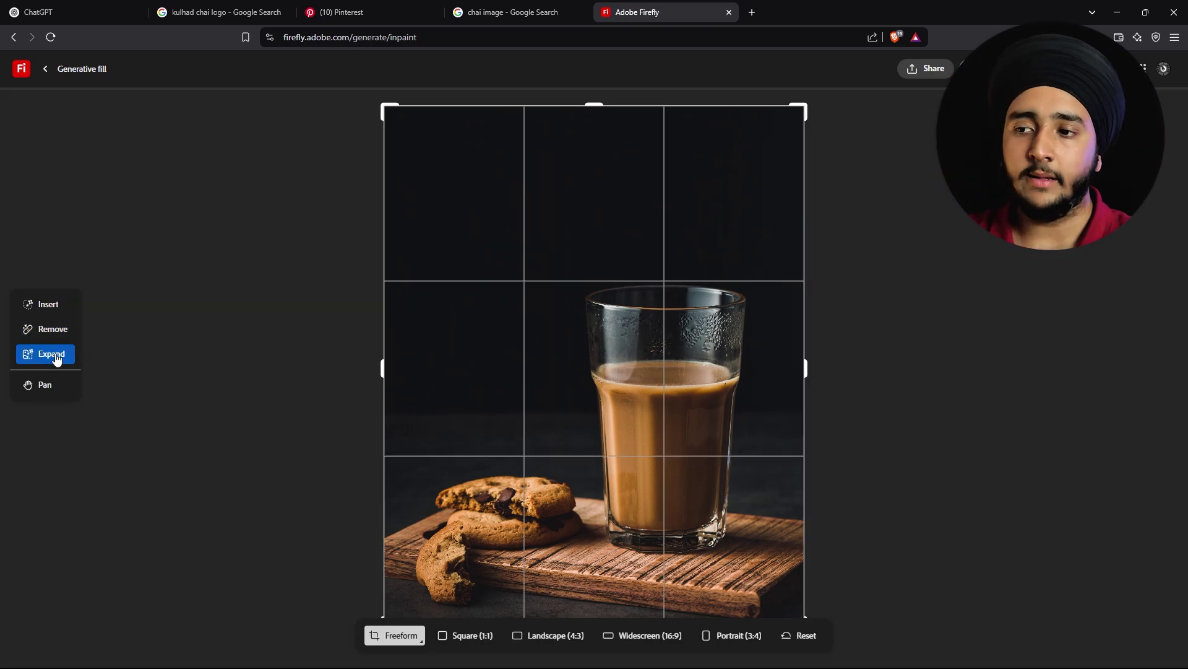
pyautogui.click(48, 386)
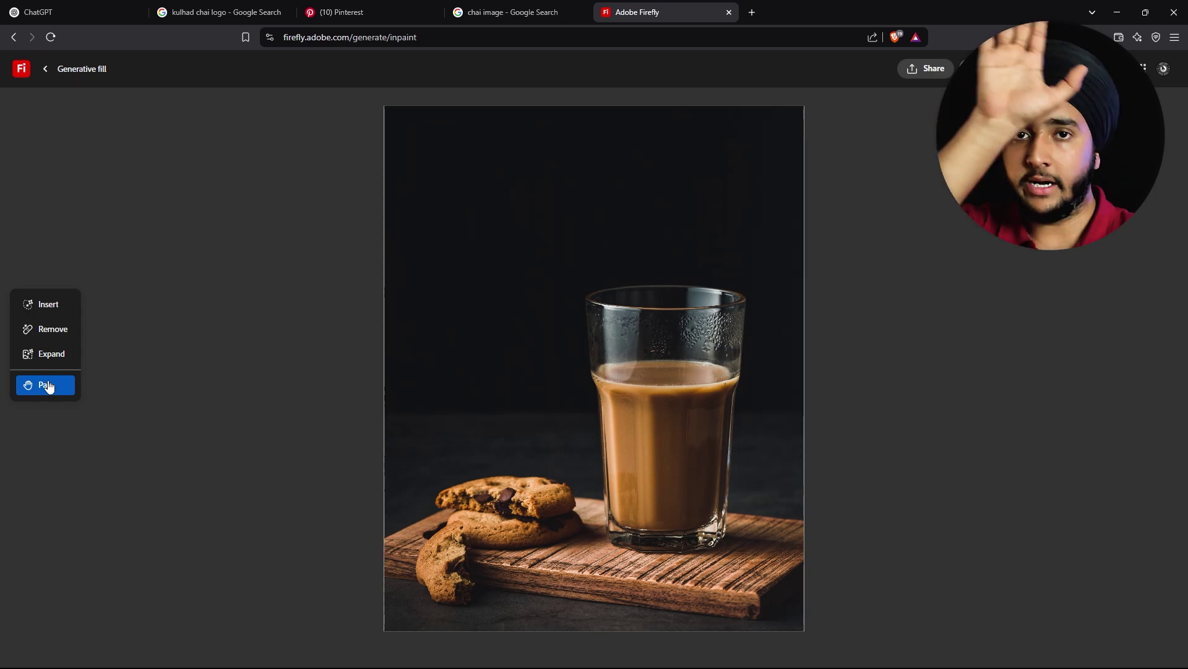
pyautogui.moveTo(548, 344); pyautogui.dragTo(480, 255)
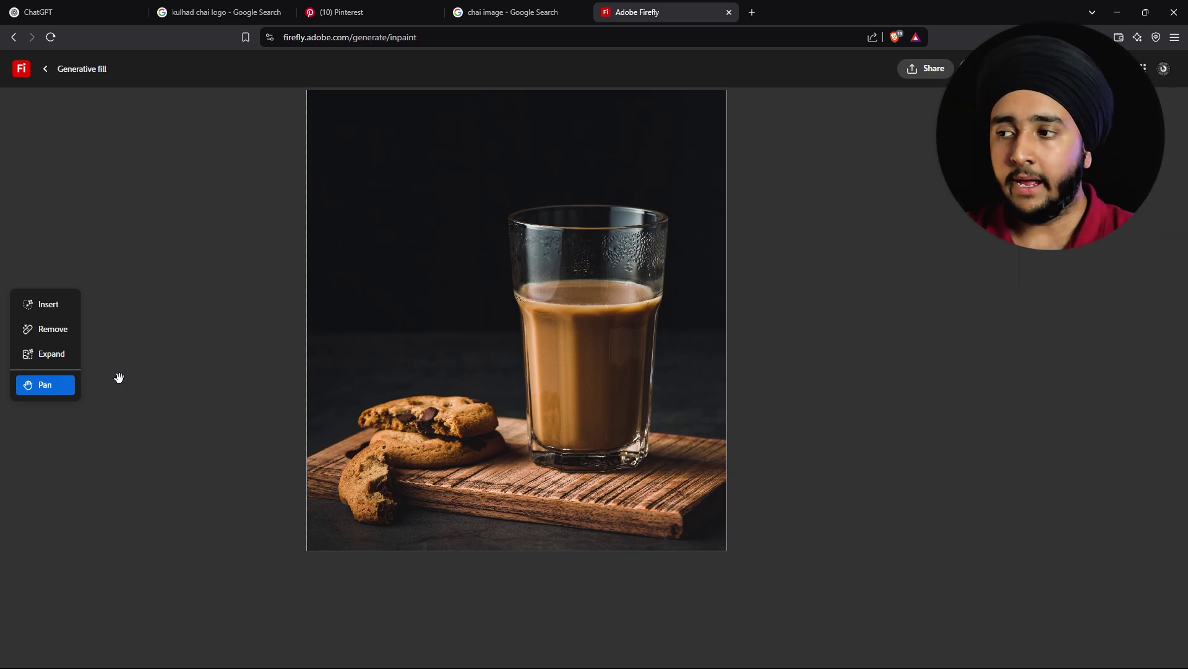
# Step: Expand the coffee-glass photo by a narrow freeform strip beyond its right edge and generate the fill without a prompt
pyautogui.click(44, 354)
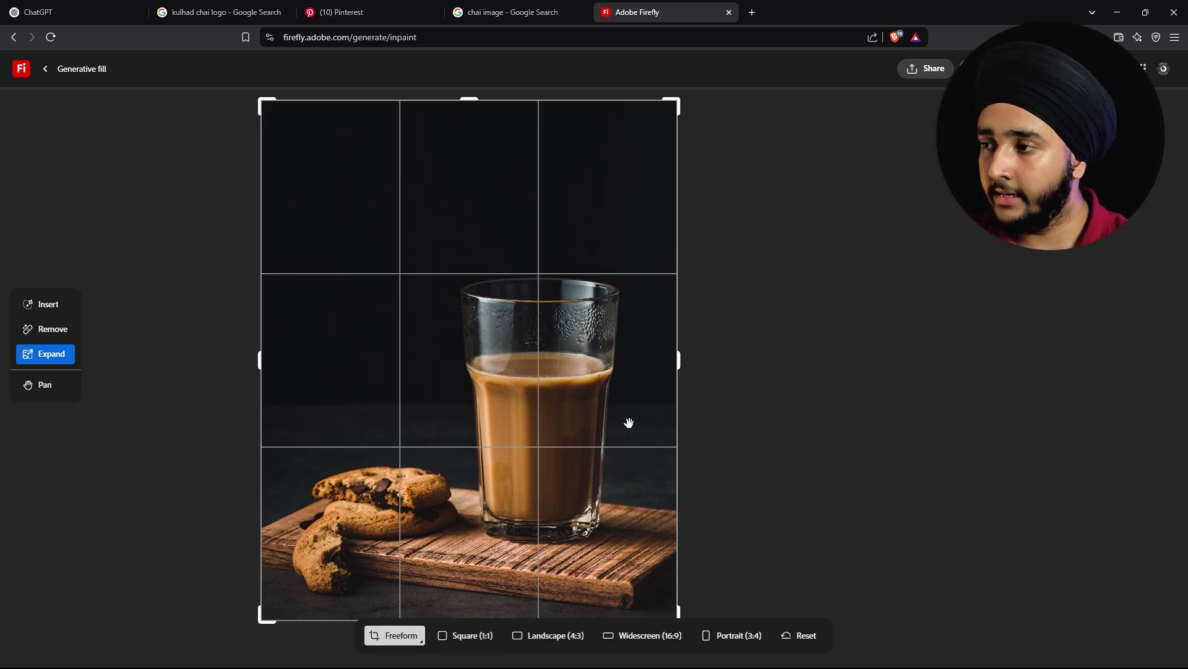
pyautogui.moveTo(668, 336); pyautogui.dragTo(1042, 340)
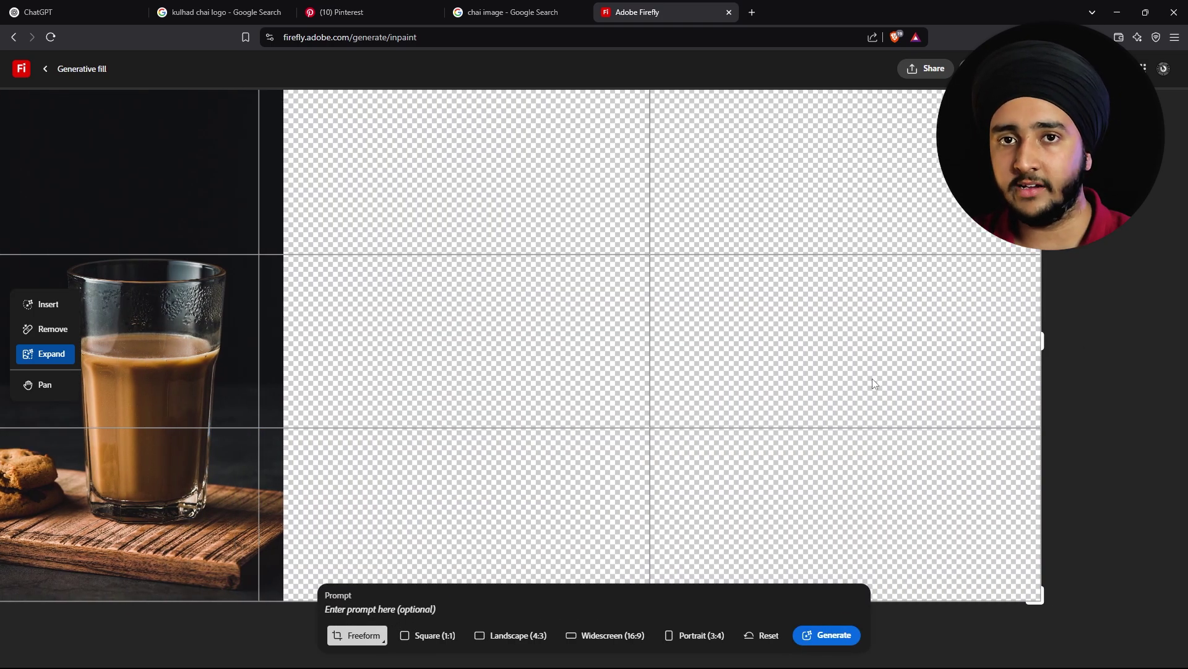
pyautogui.press('Escape')
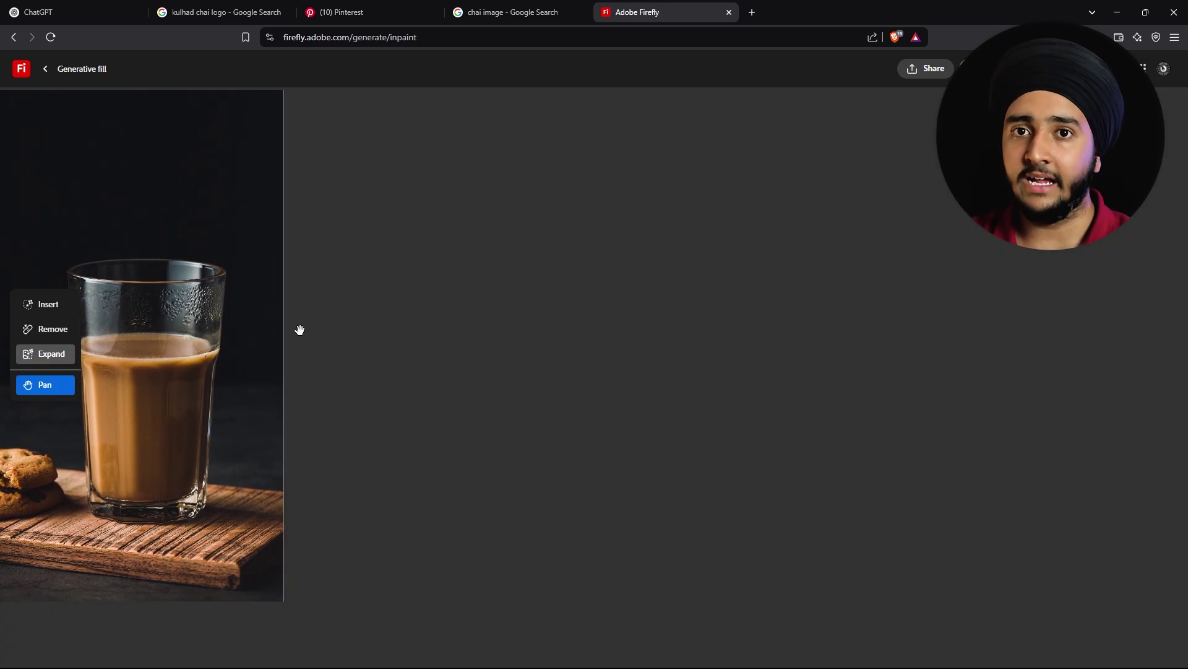
pyautogui.moveTo(241, 332); pyautogui.dragTo(601, 343)
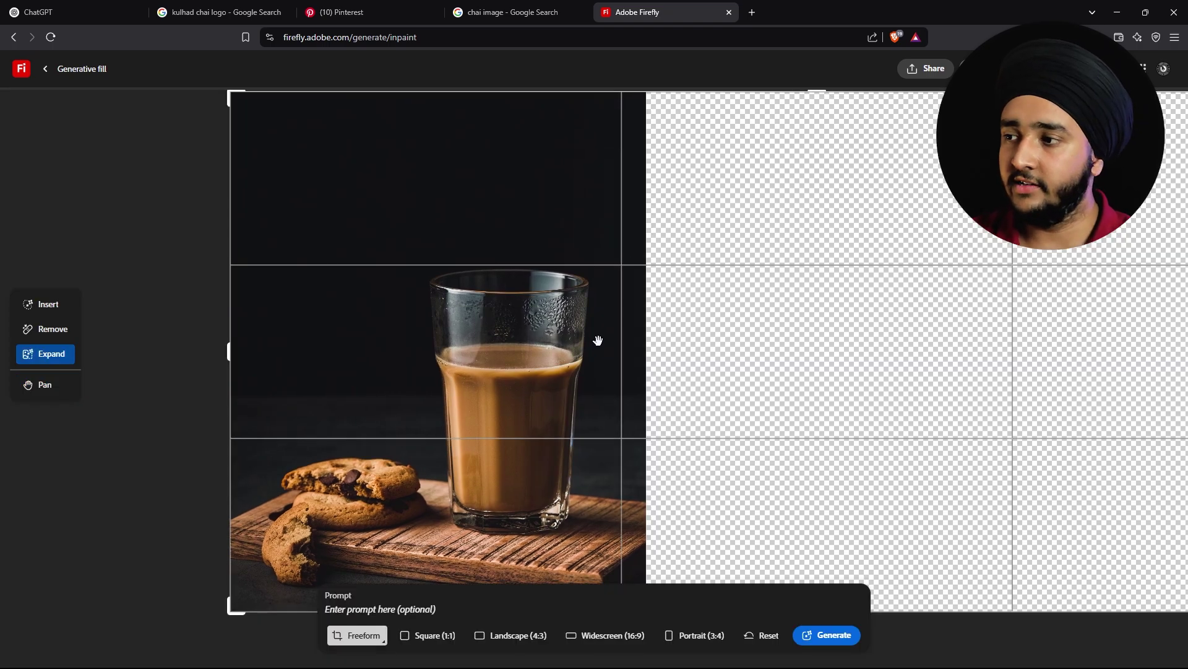
pyautogui.press('Escape')
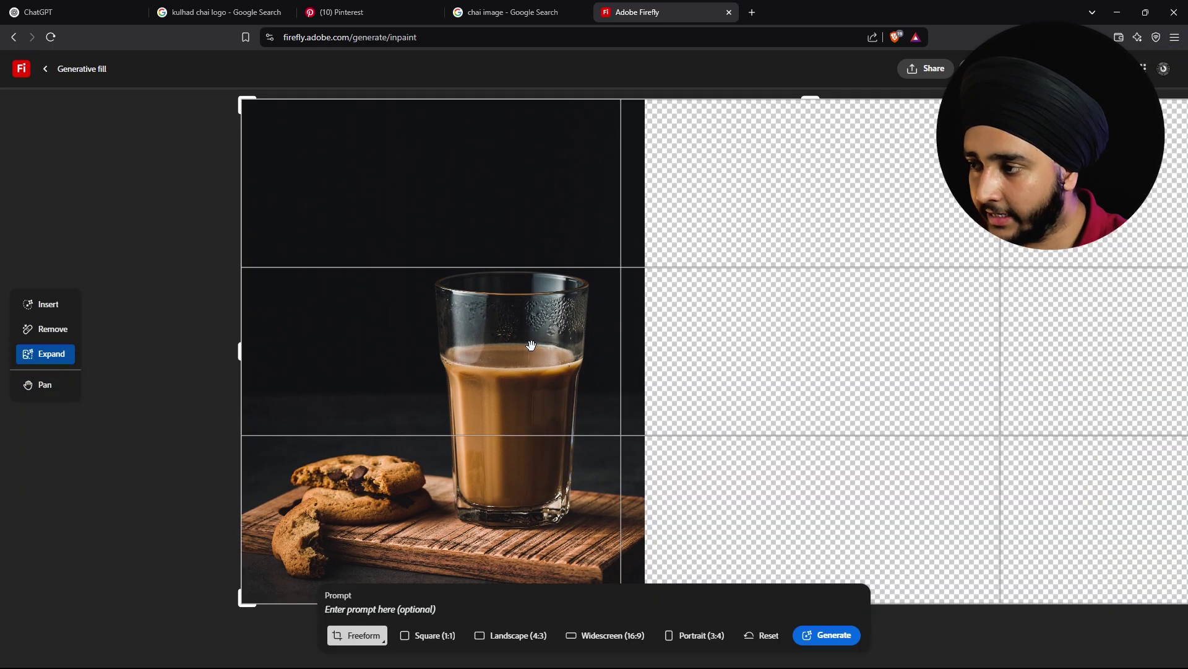
pyautogui.press('space')
pyautogui.moveTo(541, 377); pyautogui.dragTo(371, 350)
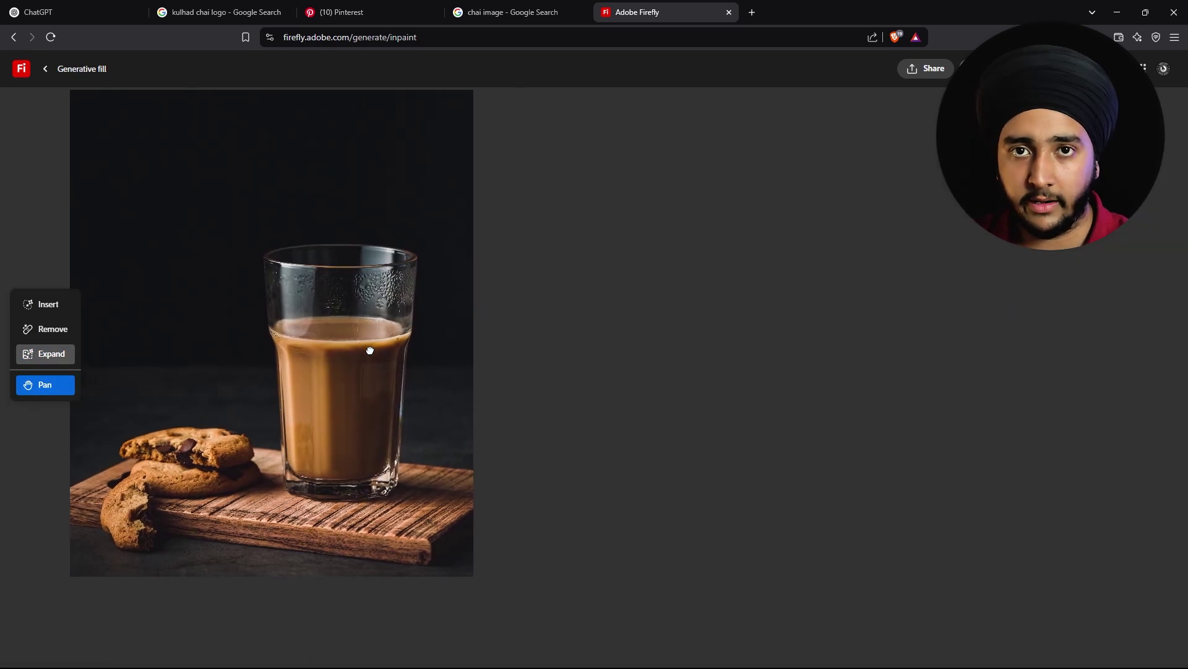
pyautogui.moveTo(807, 307); pyautogui.dragTo(815, 306)
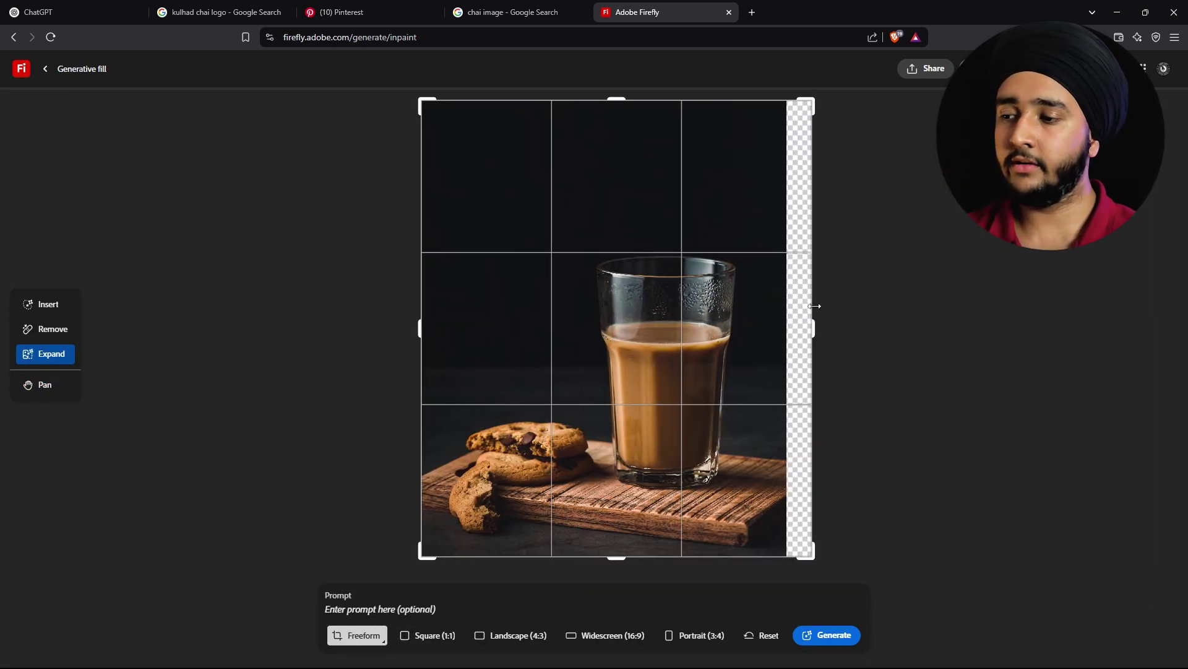
pyautogui.click(821, 638)
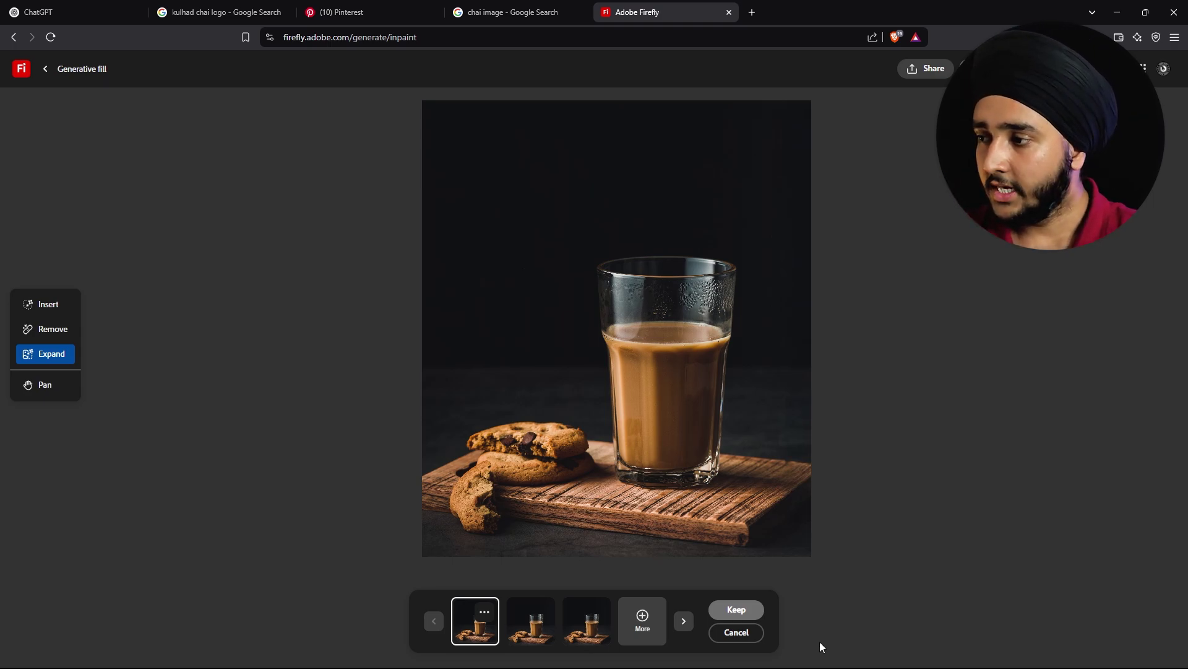
# Step: Compare the generated variations of the right-side expansion and keep the third one
pyautogui.click(531, 634)
pyautogui.click(585, 629)
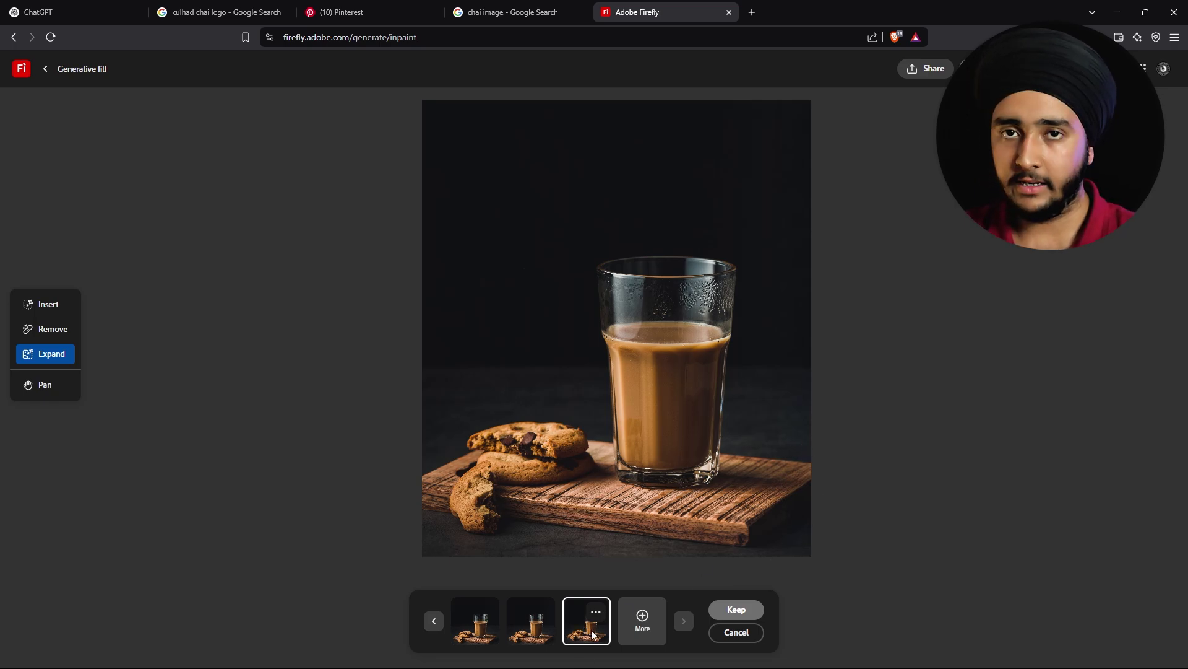
pyautogui.click(732, 610)
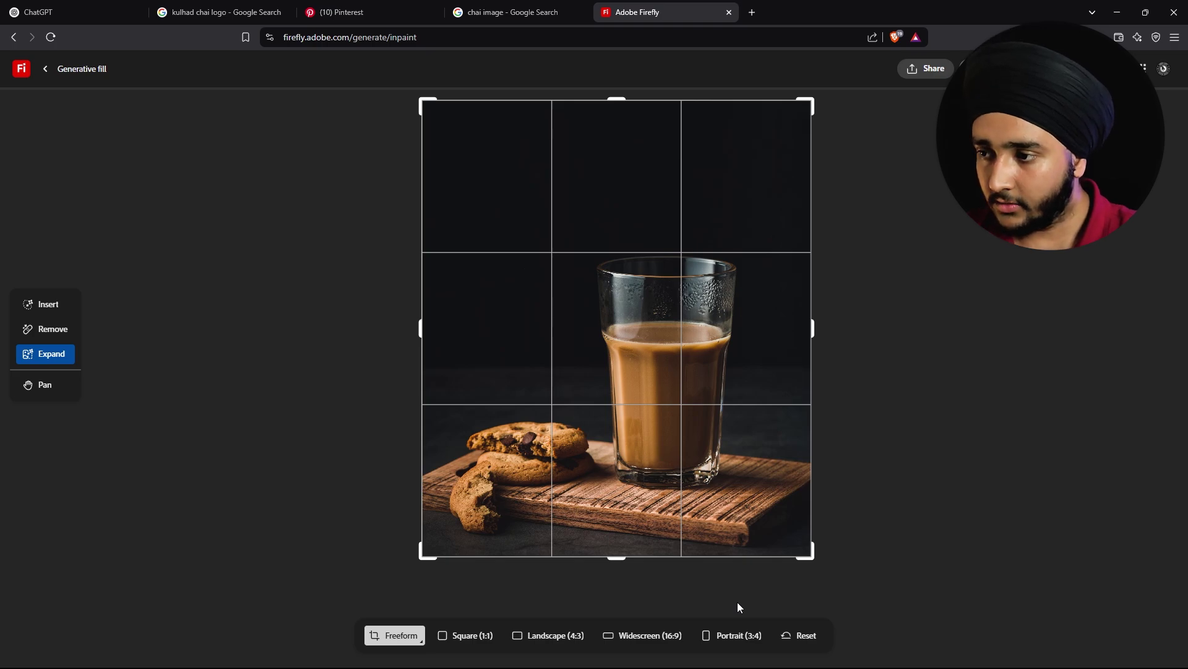
# Step: Expand the photo by a narrow freeform strip beyond its left edge, generate the fill and select the third variation
pyautogui.moveTo(420, 329); pyautogui.dragTo(390, 328)
pyautogui.click(842, 635)
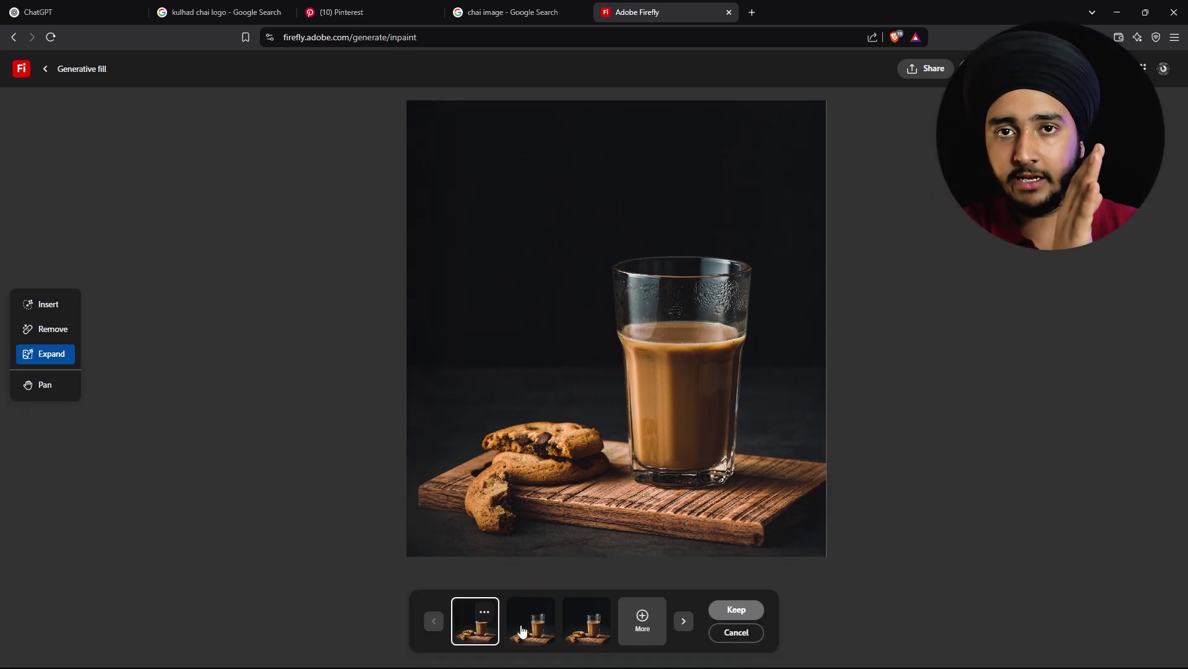
pyautogui.click(587, 621)
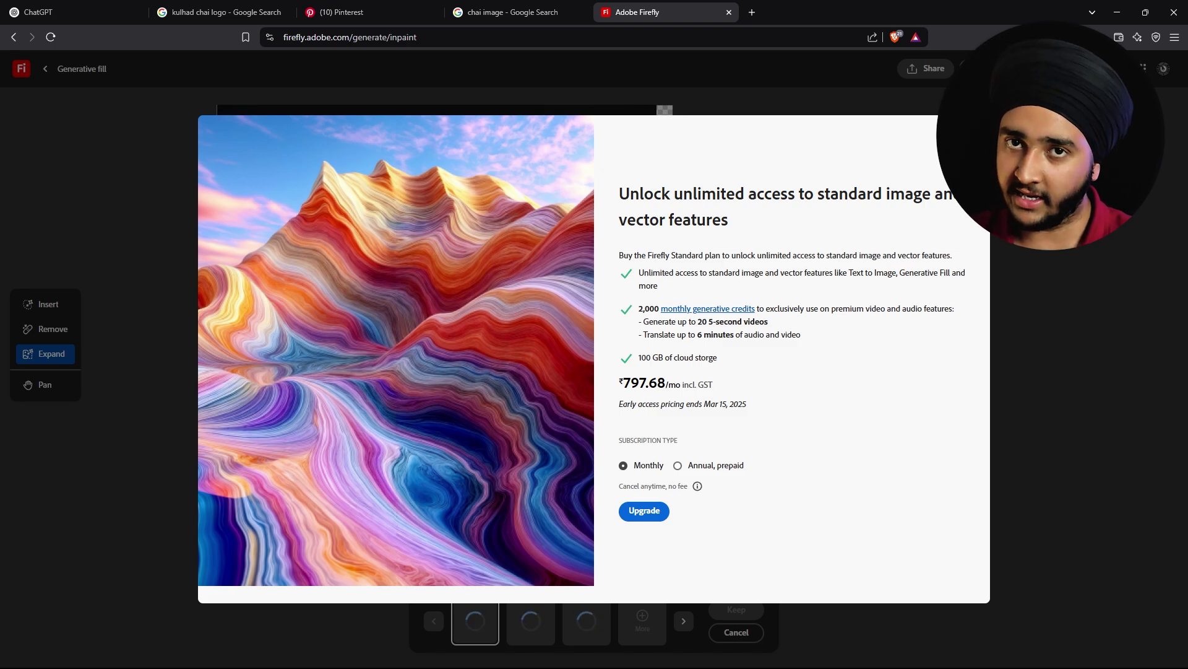
# Step: Dismiss the plan upgrade offer and the notice about the monthly generations
pyautogui.press('Escape')
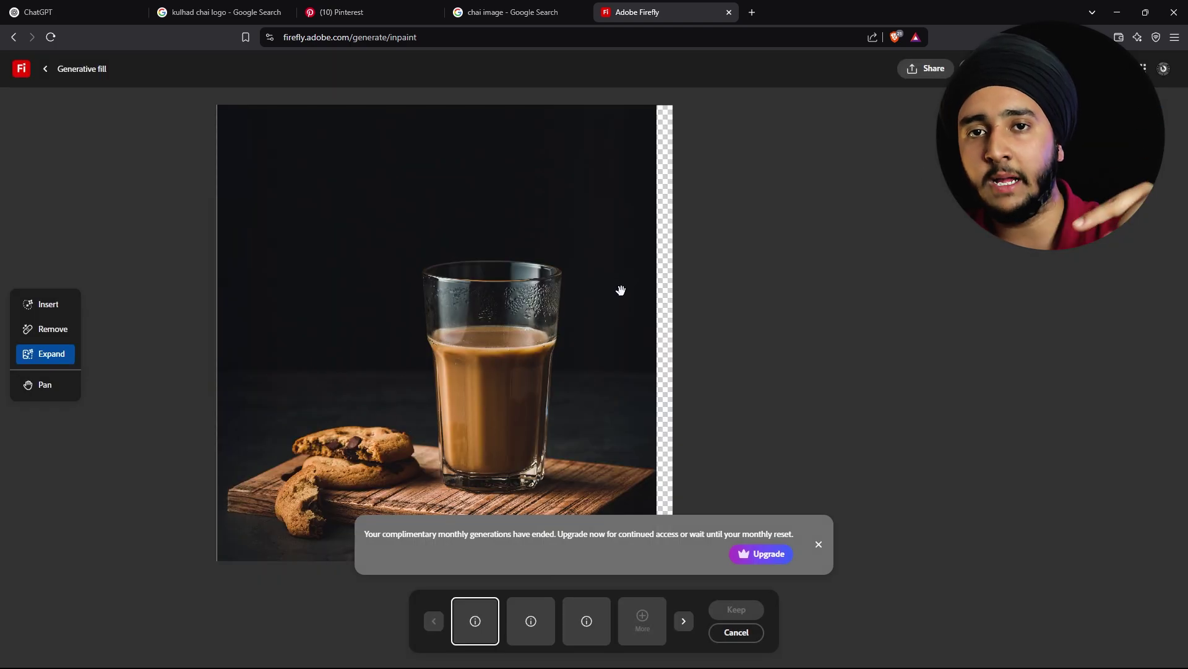
pyautogui.click(818, 544)
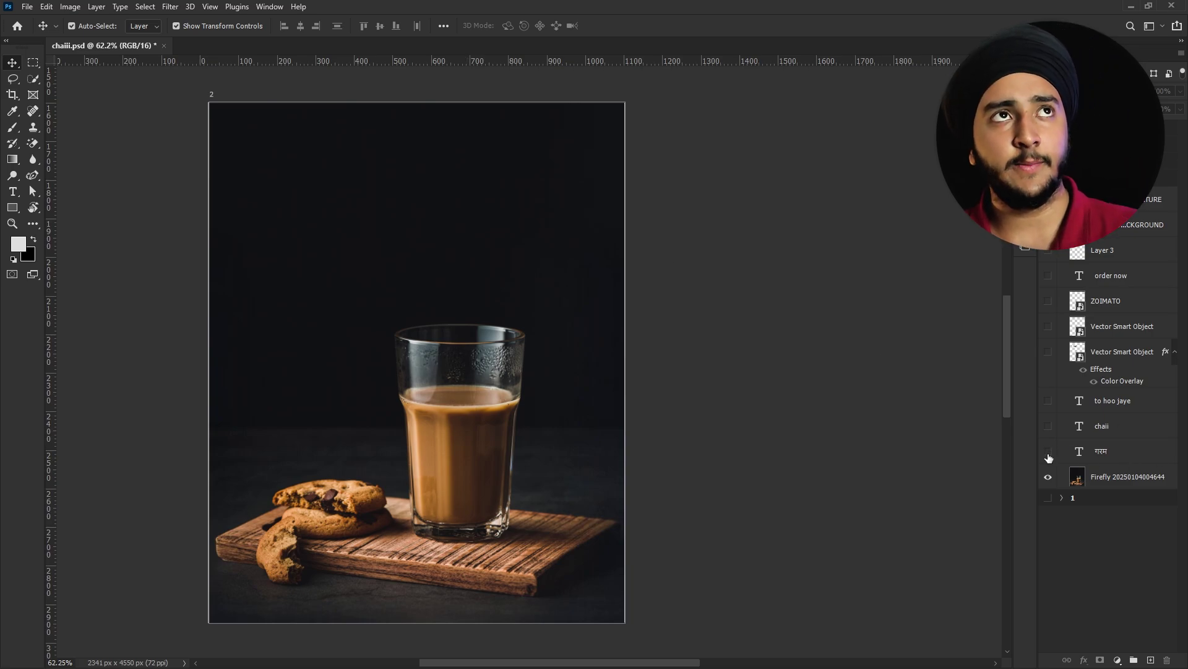
# Step: Show the गरम, chaii and to hoo jaye text layers and the vector smart object with the Color Overlay effect
pyautogui.click(1048, 451)
pyautogui.click(1047, 426)
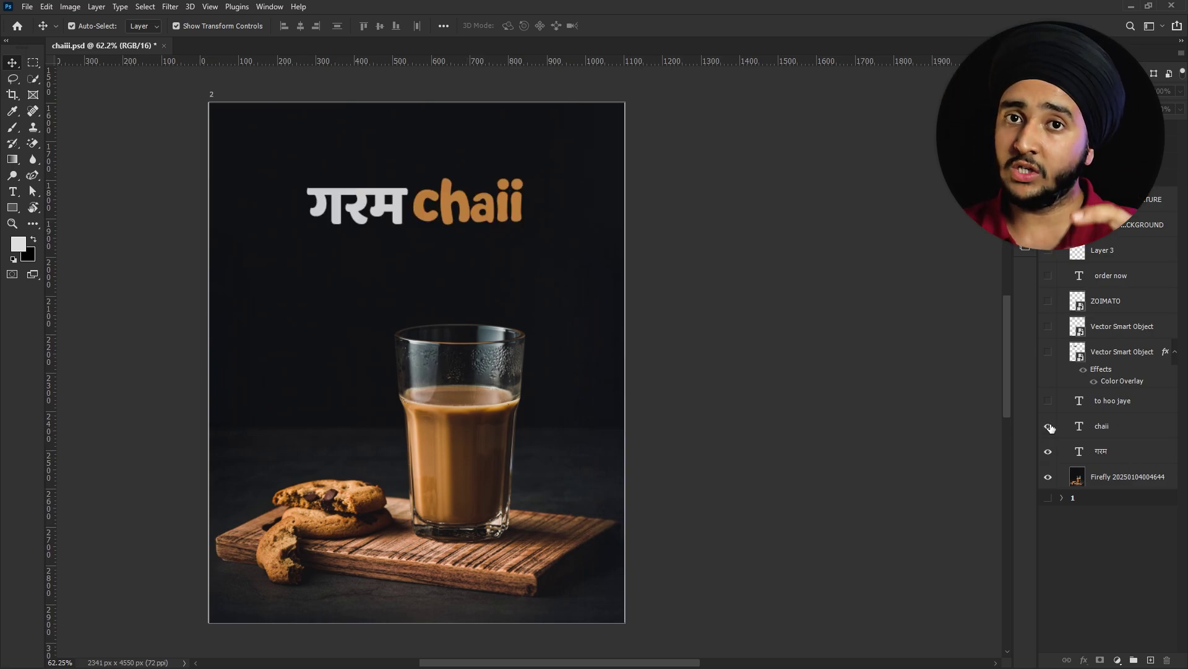
pyautogui.click(1048, 400)
pyautogui.click(1046, 353)
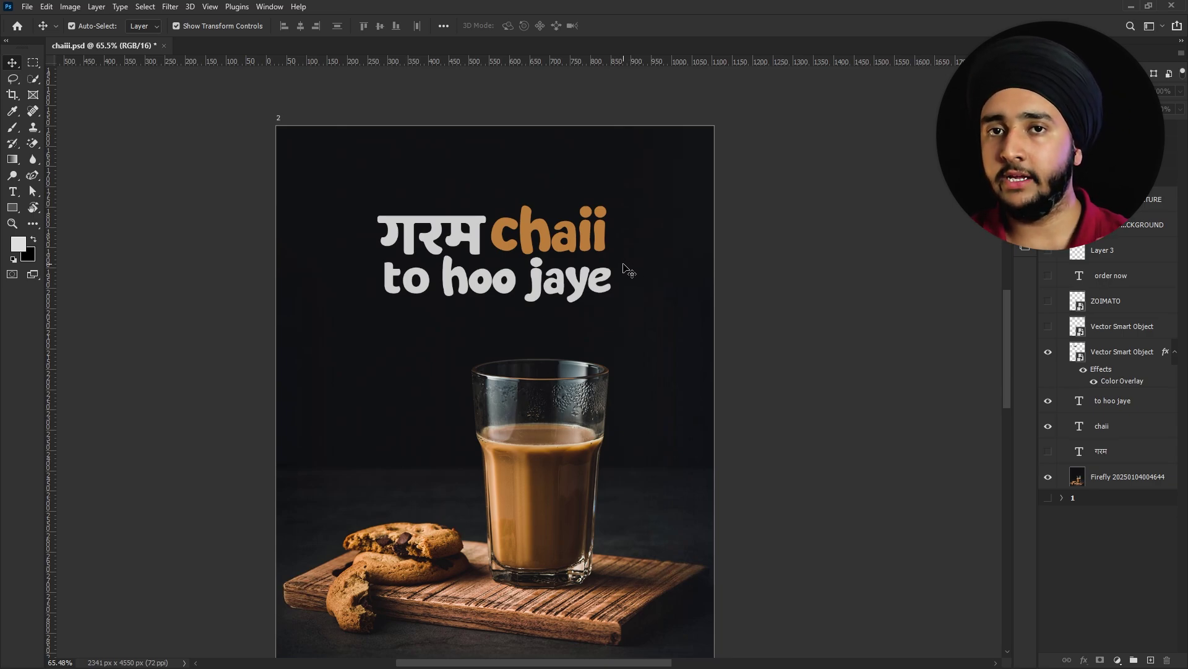
# Step: Examine the character settings of the chaii and गरम texts, and collapse the vector smart object's effects list
pyautogui.moveTo(629, 267); pyautogui.dragTo(572, 262)
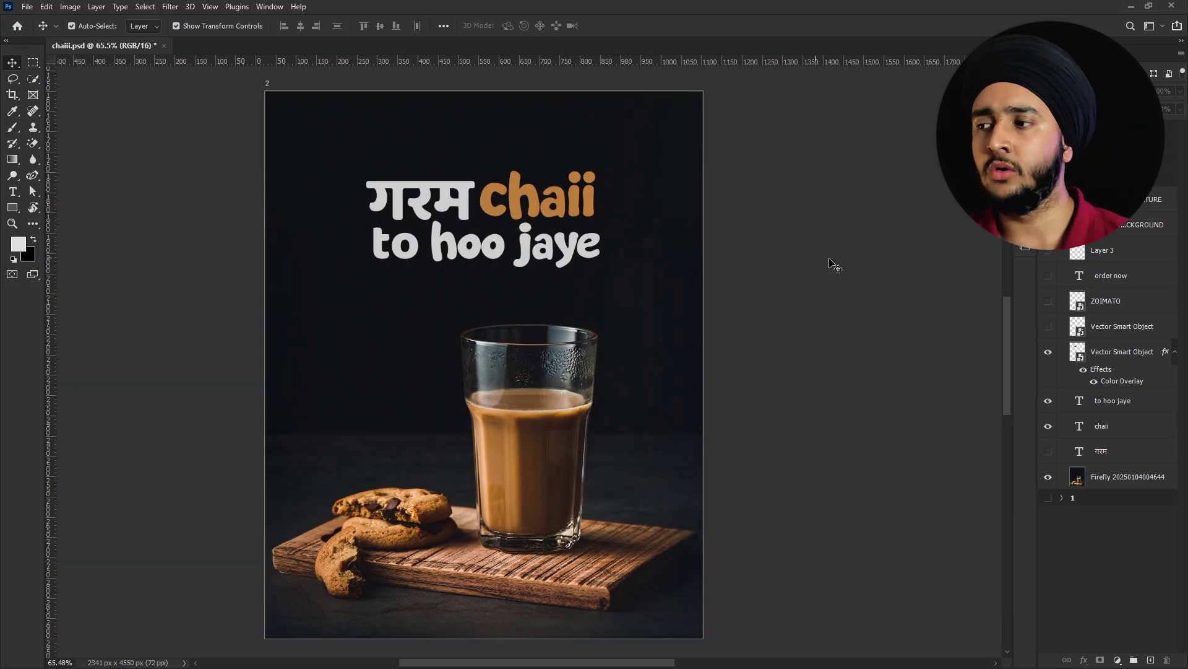
pyautogui.scroll(2, 653, 265)
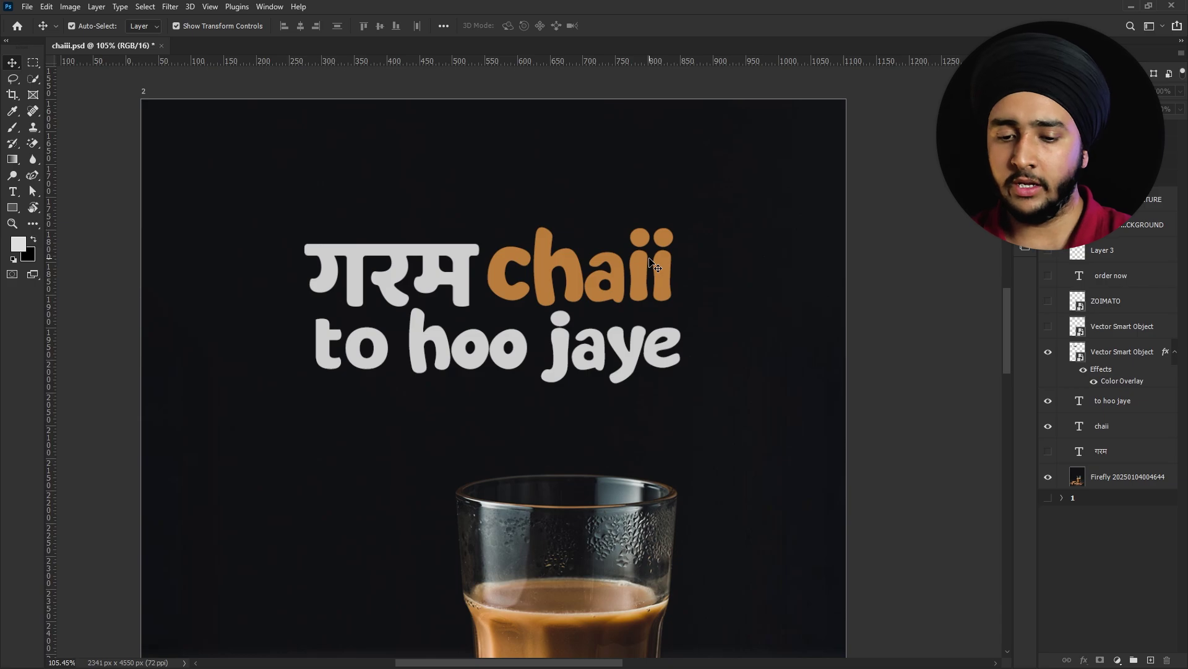
pyautogui.press('t')
pyautogui.click(628, 277)
pyautogui.hotkey('ctrl', 't')
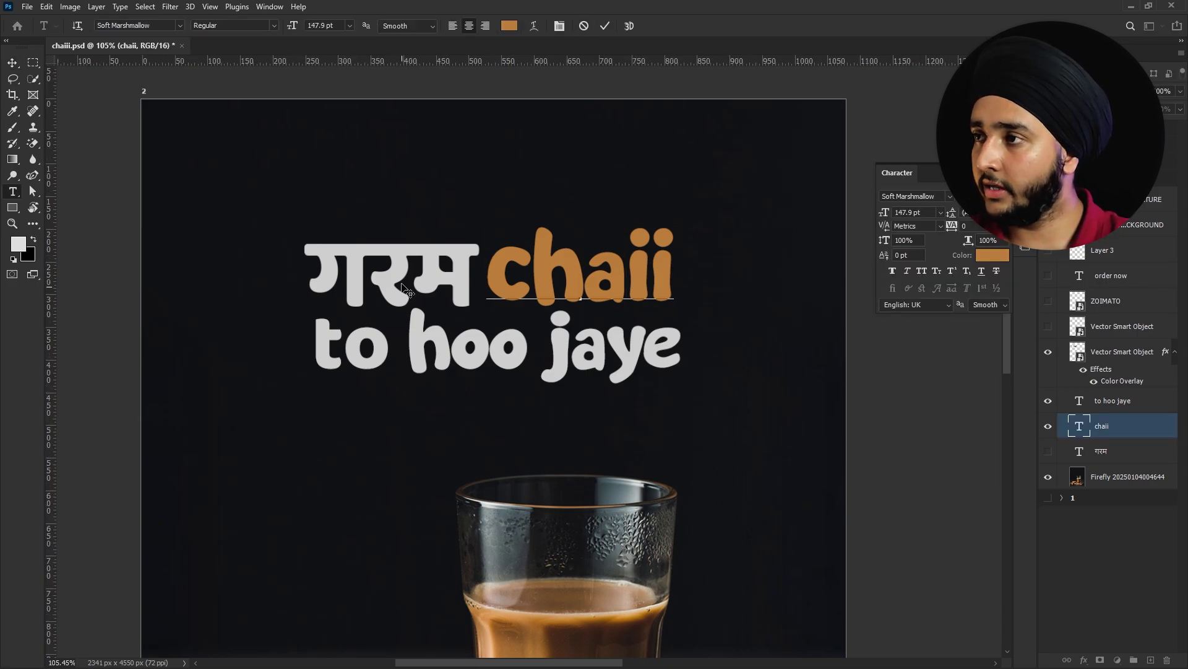
pyautogui.click(605, 26)
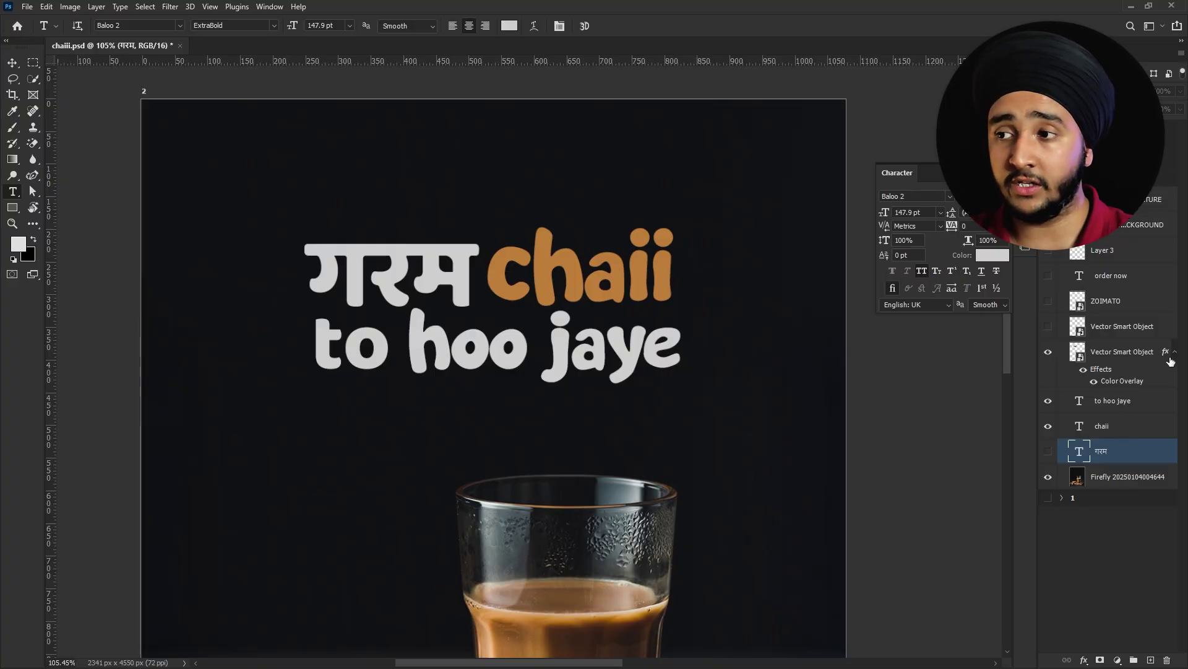
pyautogui.click(1174, 353)
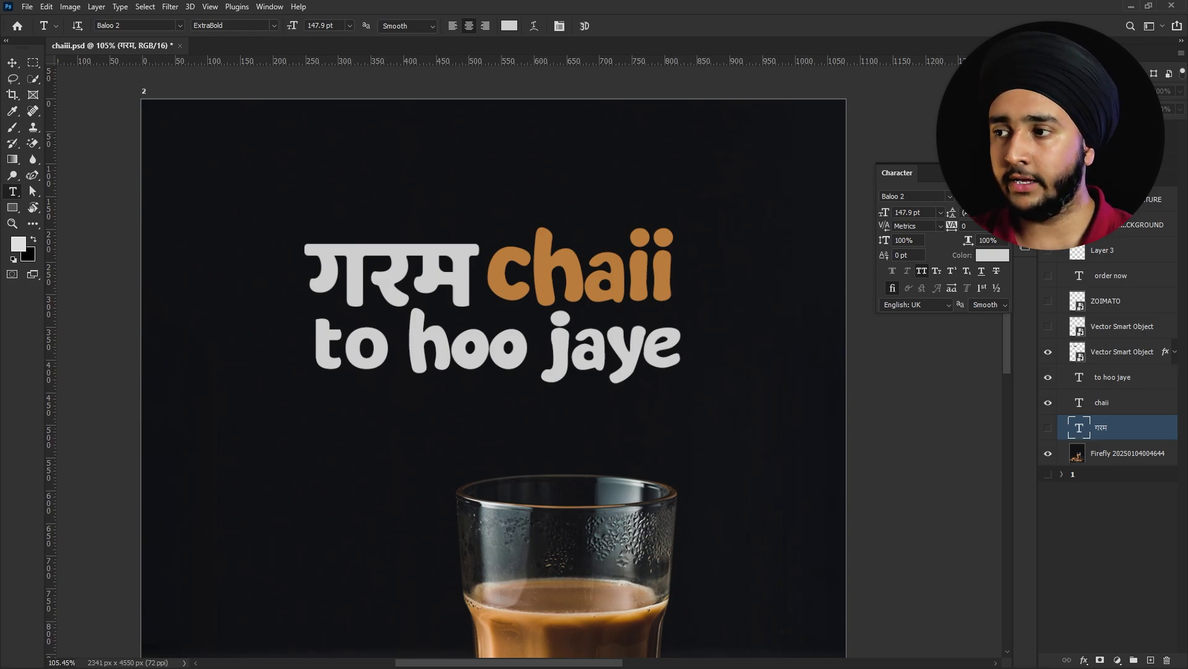
pyautogui.click(1025, 174)
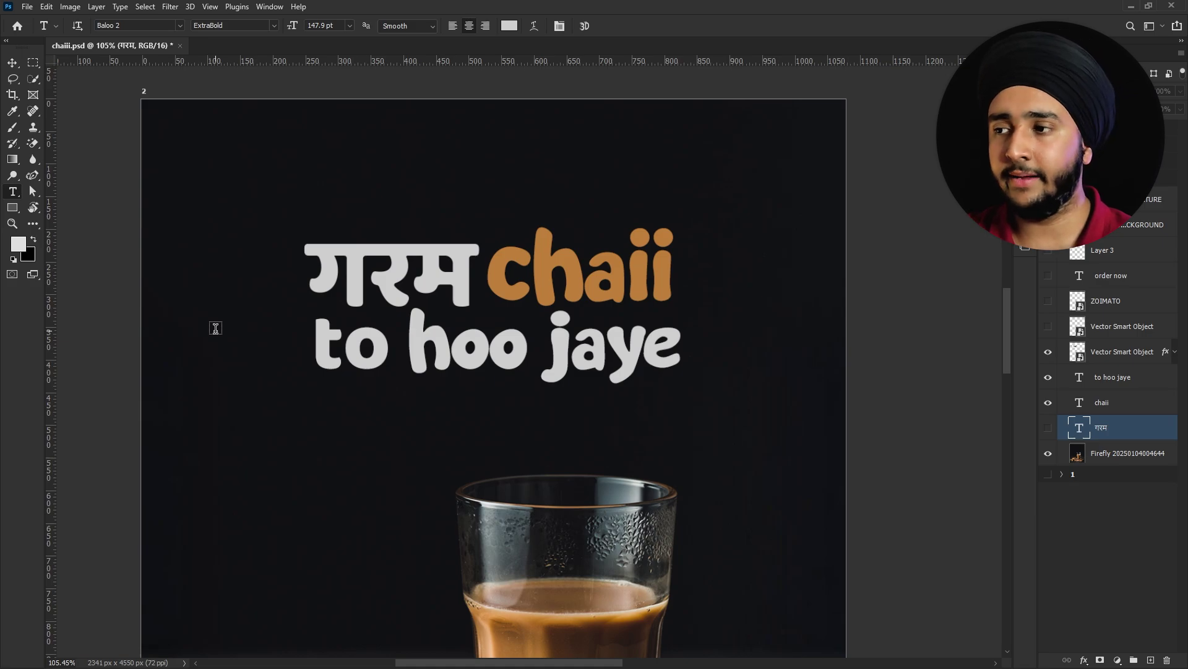
# Step: Compare the live गरम text with its vector smart object version by swapping the visibility of the two layers
pyautogui.press('v')
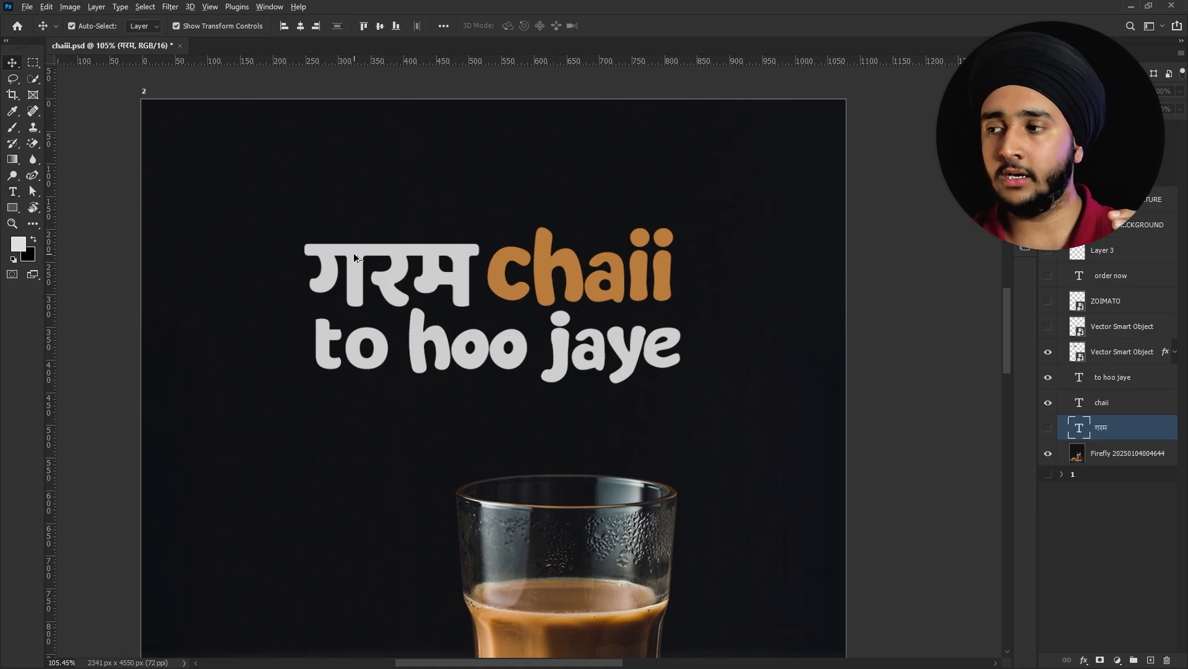
pyautogui.scroll(3, 357, 258)
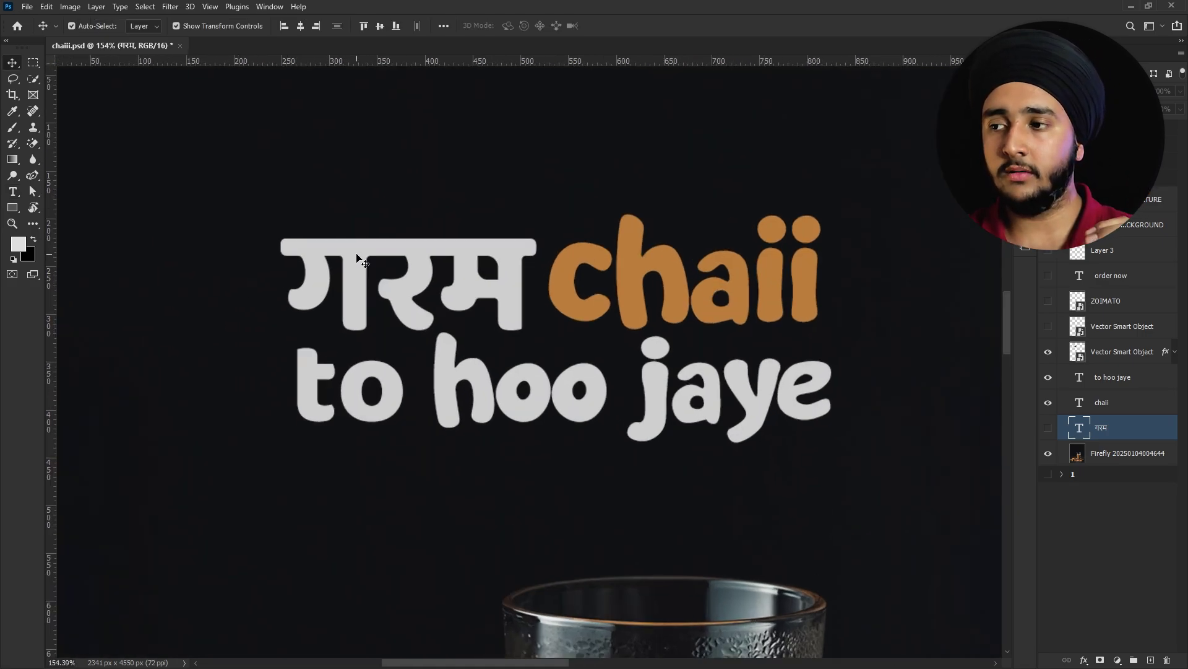
pyautogui.scroll(2, 638, 301)
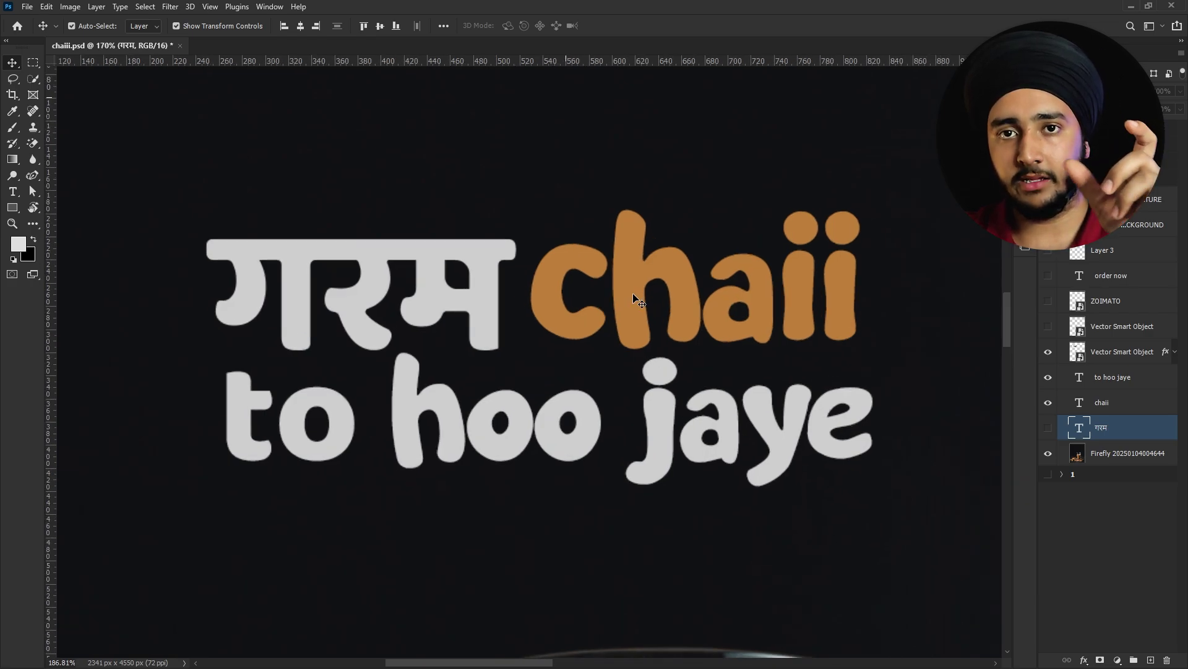
pyautogui.scroll(-3, 372, 322)
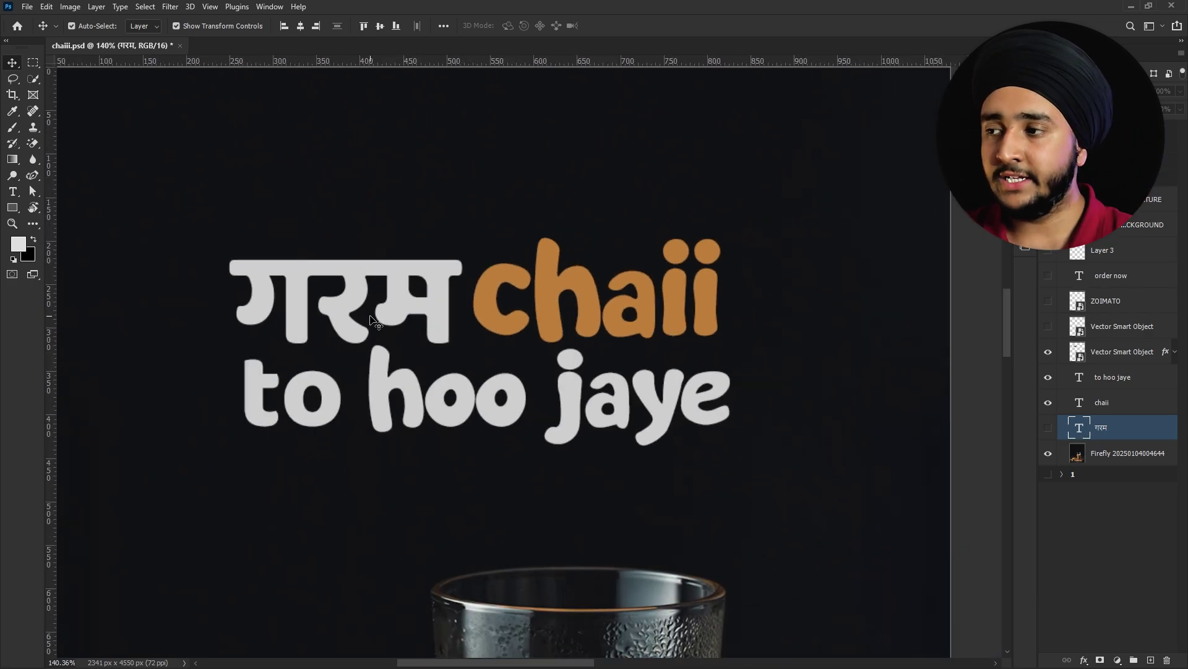
pyautogui.scroll(-2, 402, 310)
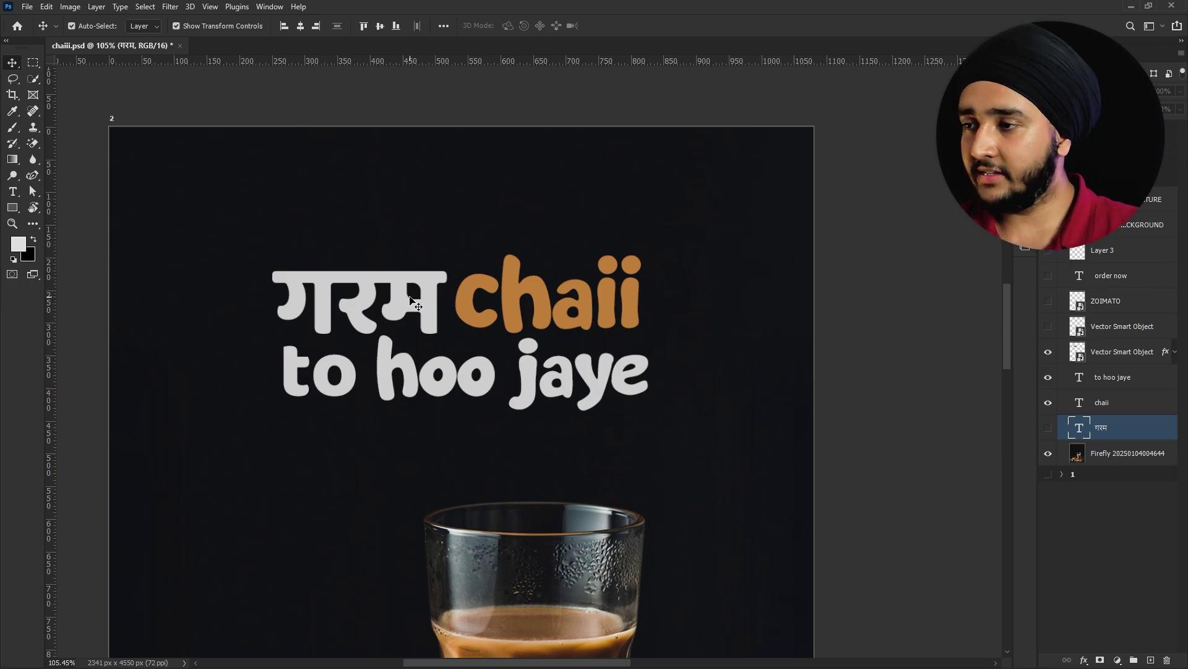
pyautogui.scroll(-3, 458, 305)
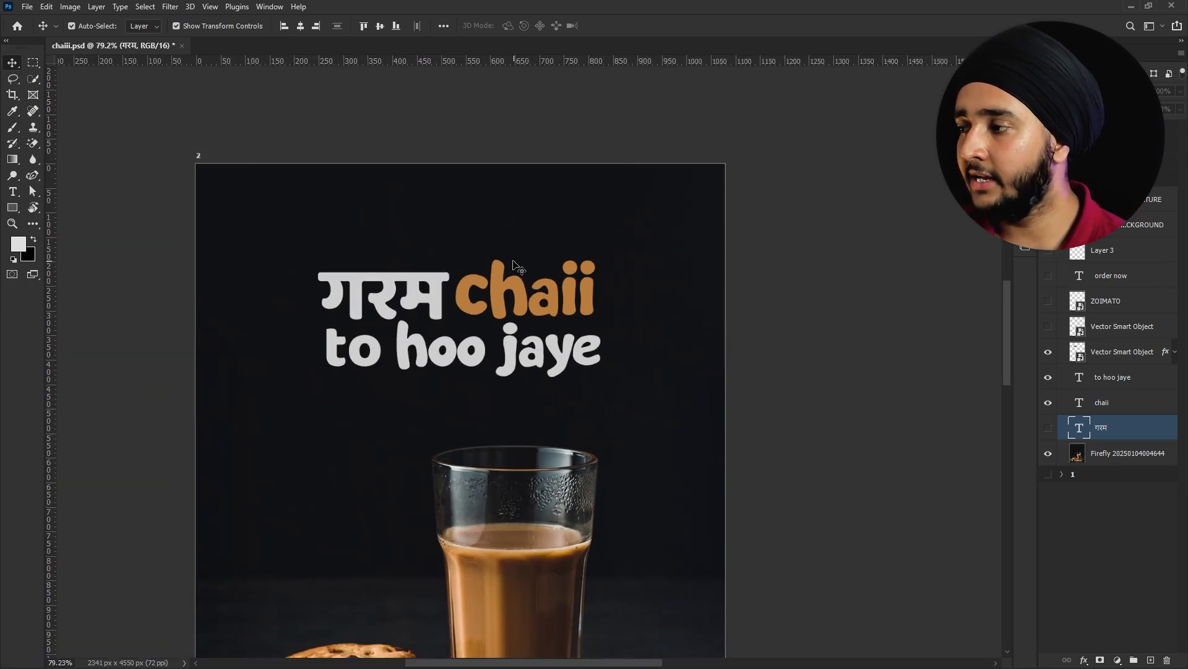
pyautogui.click(1042, 431)
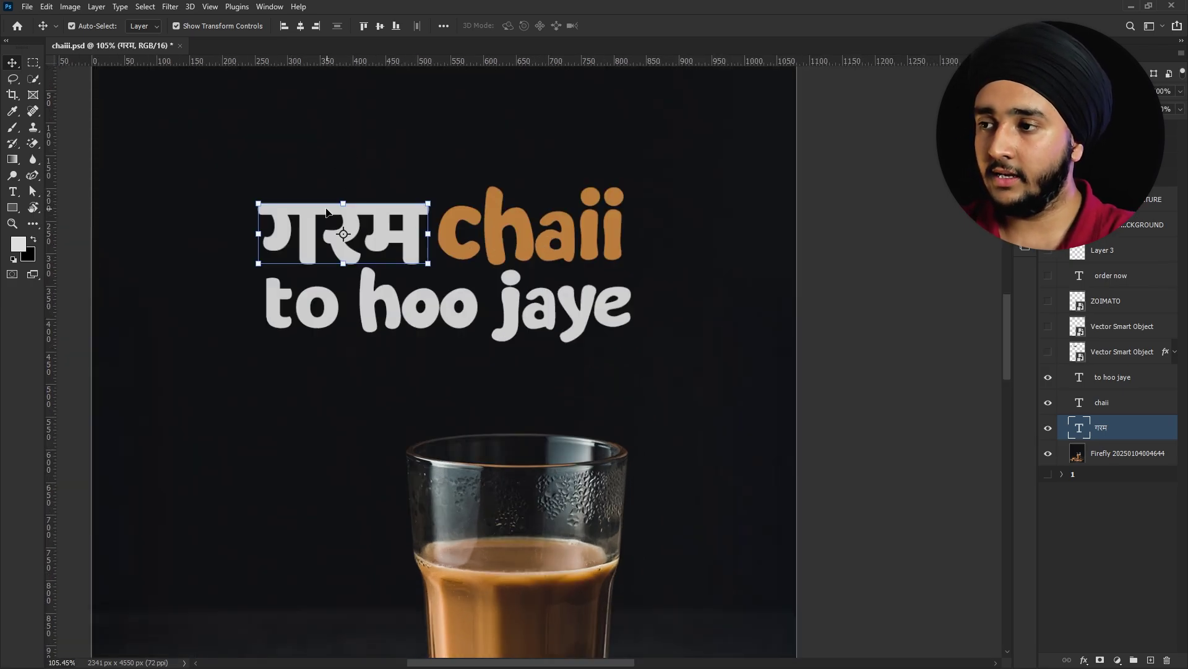
pyautogui.scroll(3, 326, 208)
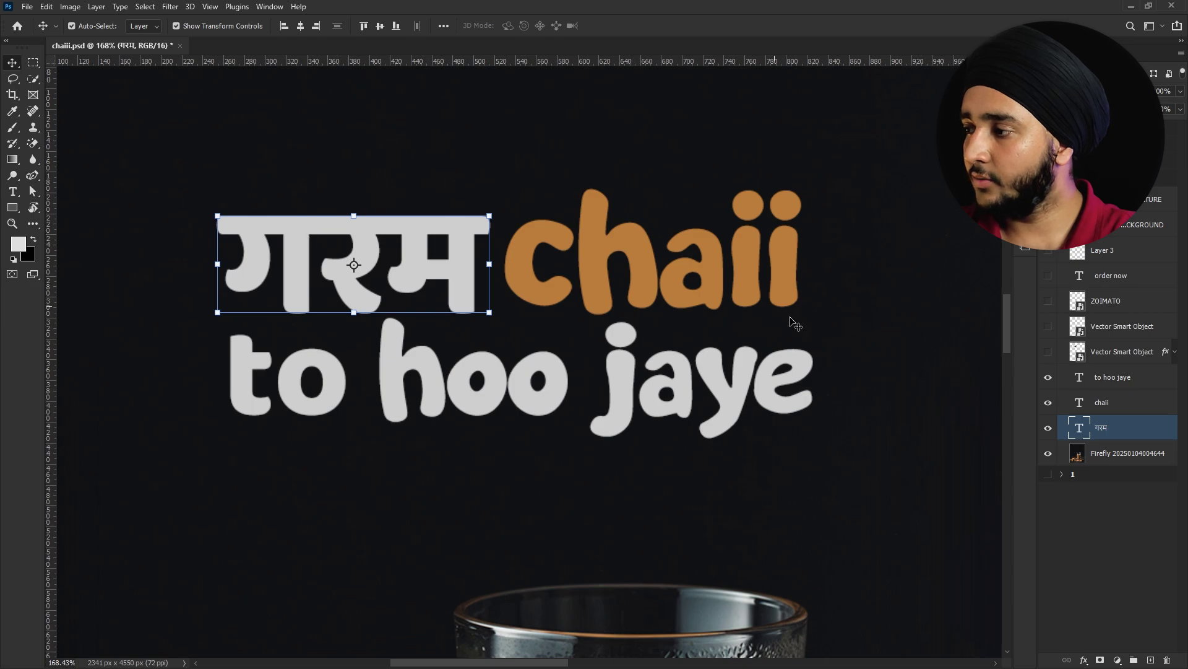
pyautogui.click(1048, 427)
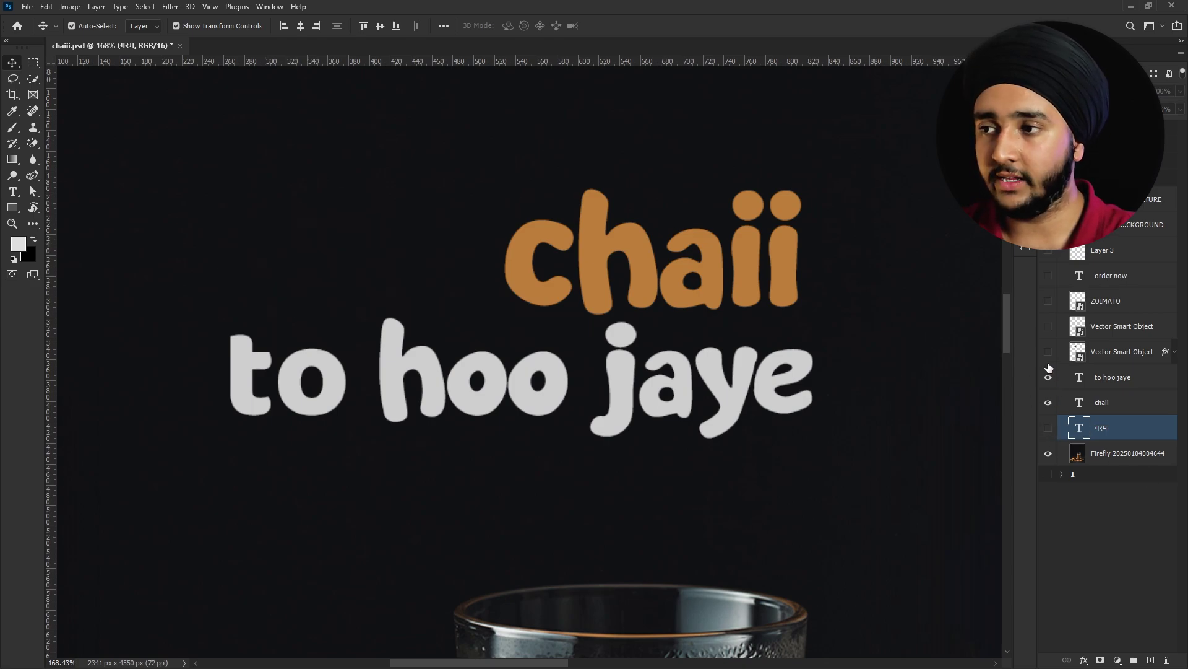
pyautogui.click(1048, 352)
pyautogui.scroll(1, 301, 242)
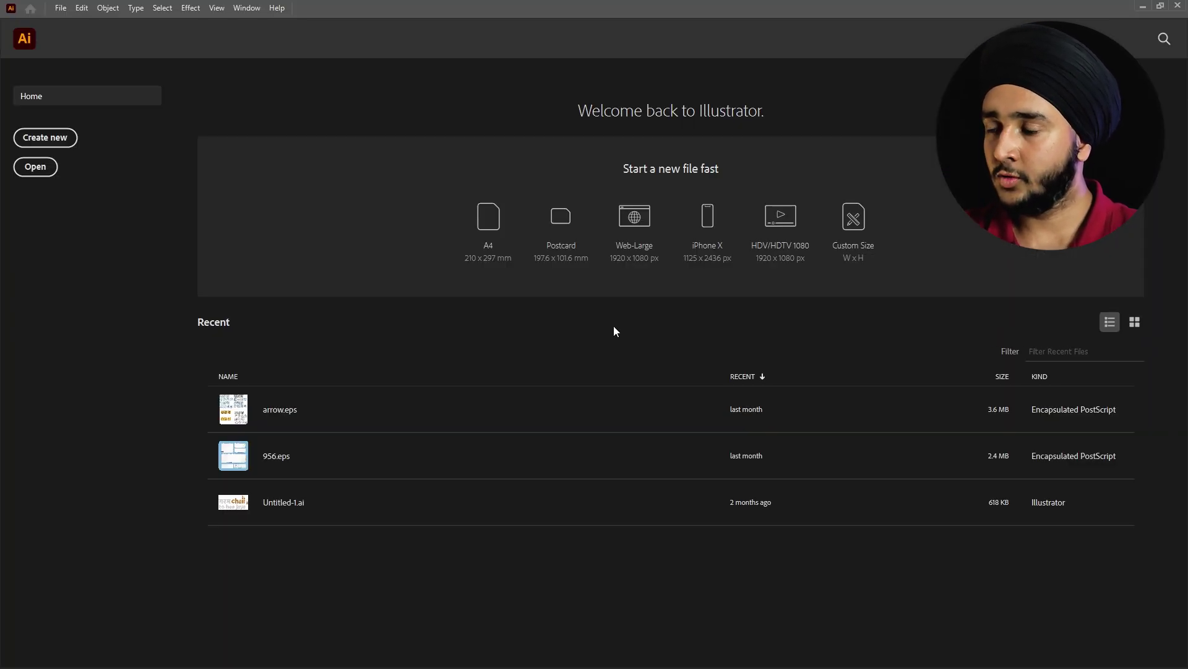
# Step: Create a new A4 document in Illustrator and return to the chai poster in Photoshop
pyautogui.click(497, 228)
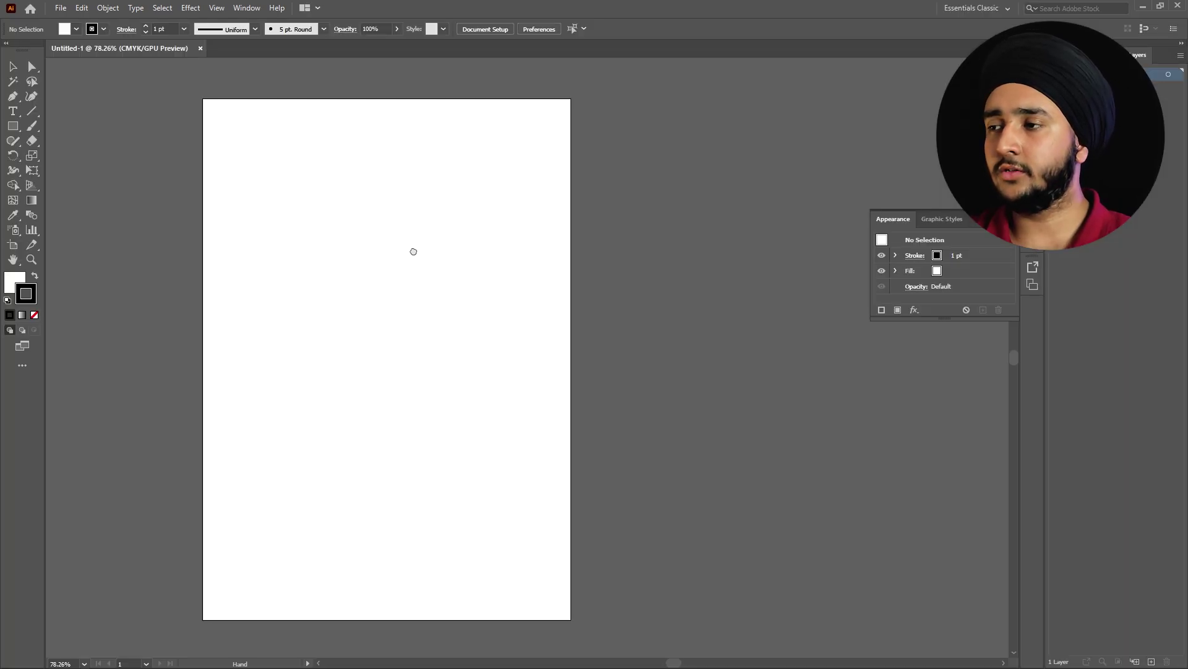
pyautogui.hotkey('alt', 'Tab')
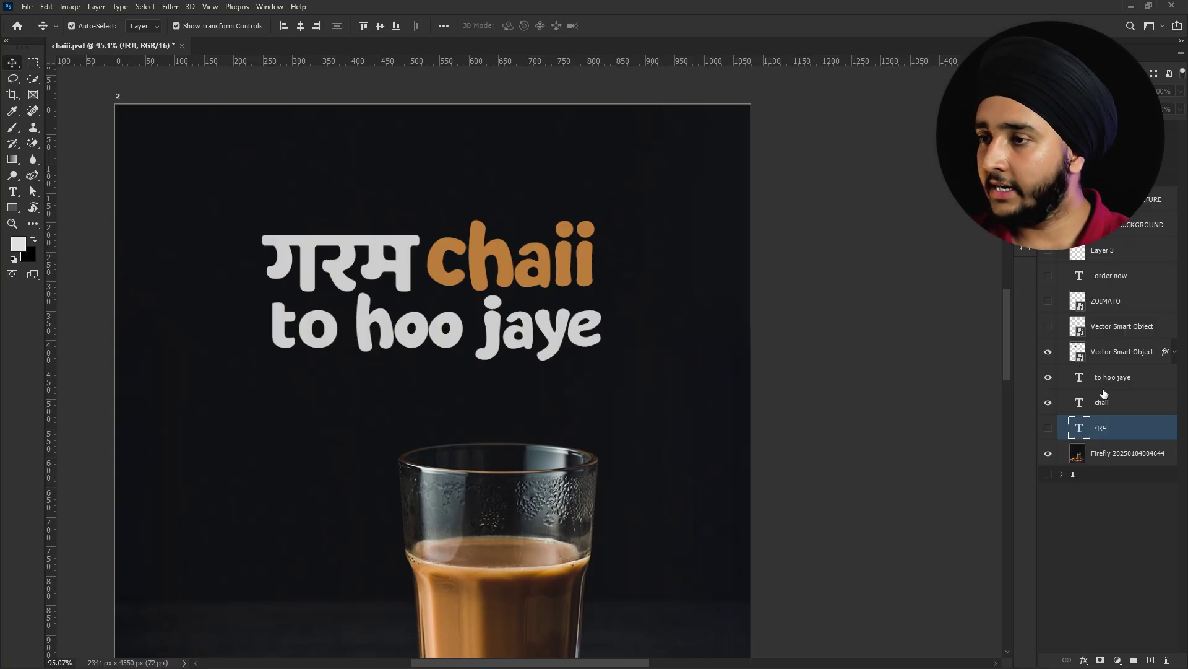
# Step: Show the गरम text layer in place of its vector smart object and copy the layer's text
pyautogui.click(1048, 427)
pyautogui.click(1048, 352)
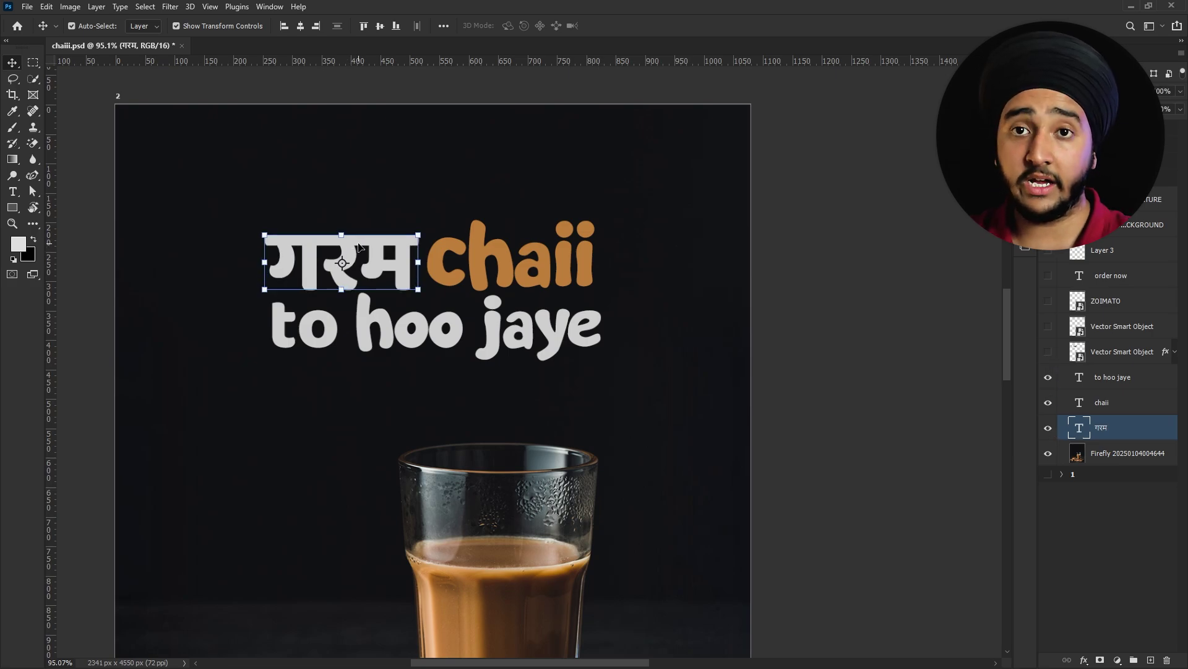
pyautogui.doubleClick(364, 252)
pyautogui.doubleClick(366, 254)
pyautogui.hotkey('ctrl', 'c')
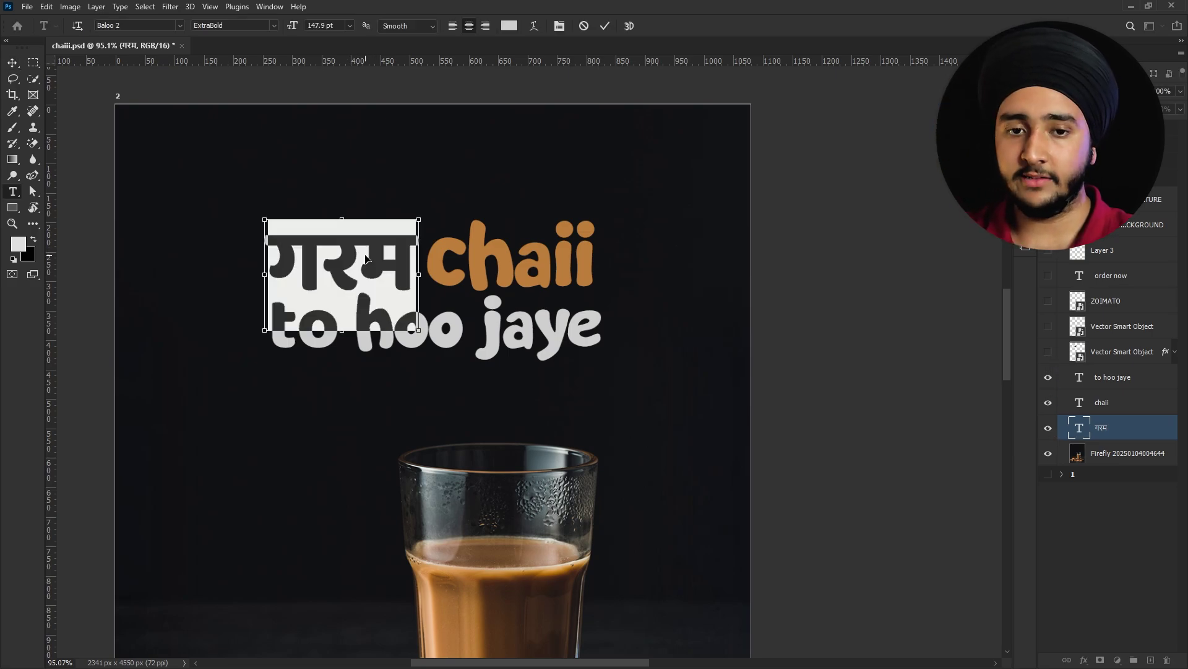
# Step: Switch to Illustrator and paste the गरम text as a point text object on the A4 artboard
pyautogui.hotkey('alt', 'Tab')
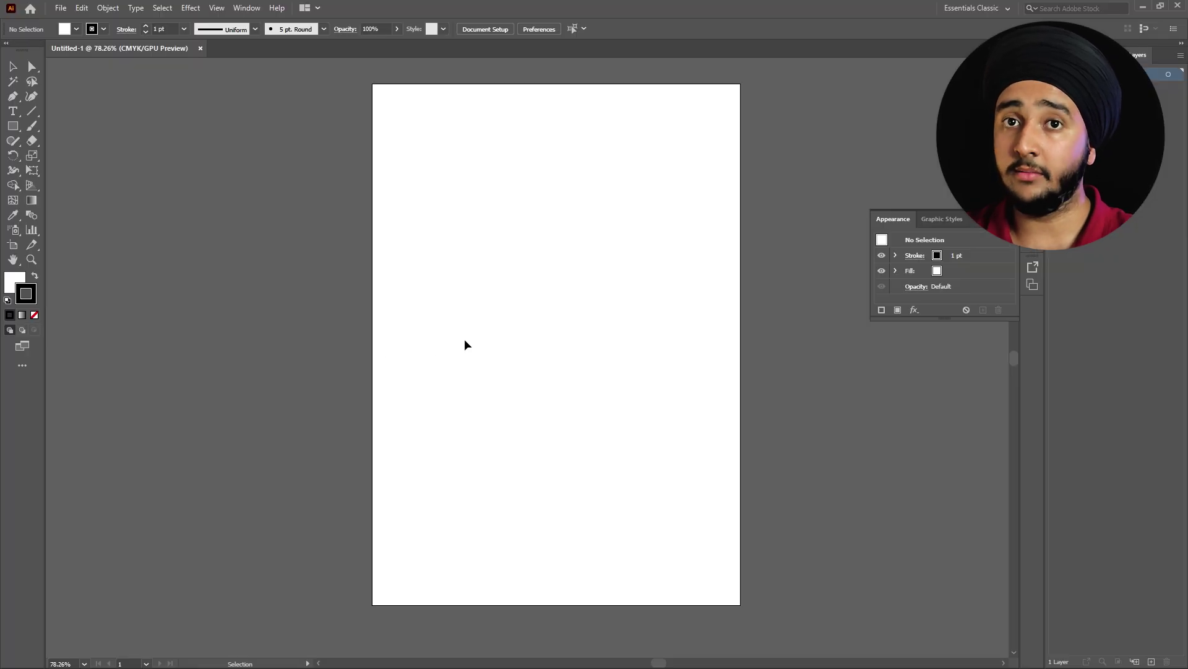
pyautogui.click(13, 110)
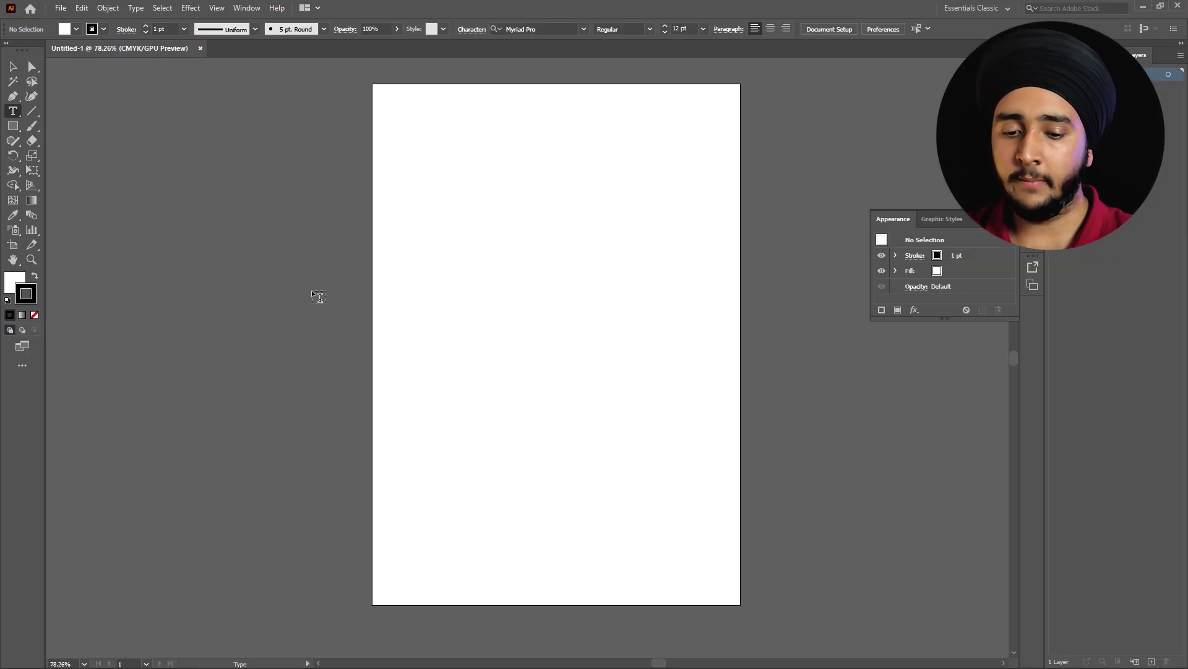
pyautogui.click(492, 296)
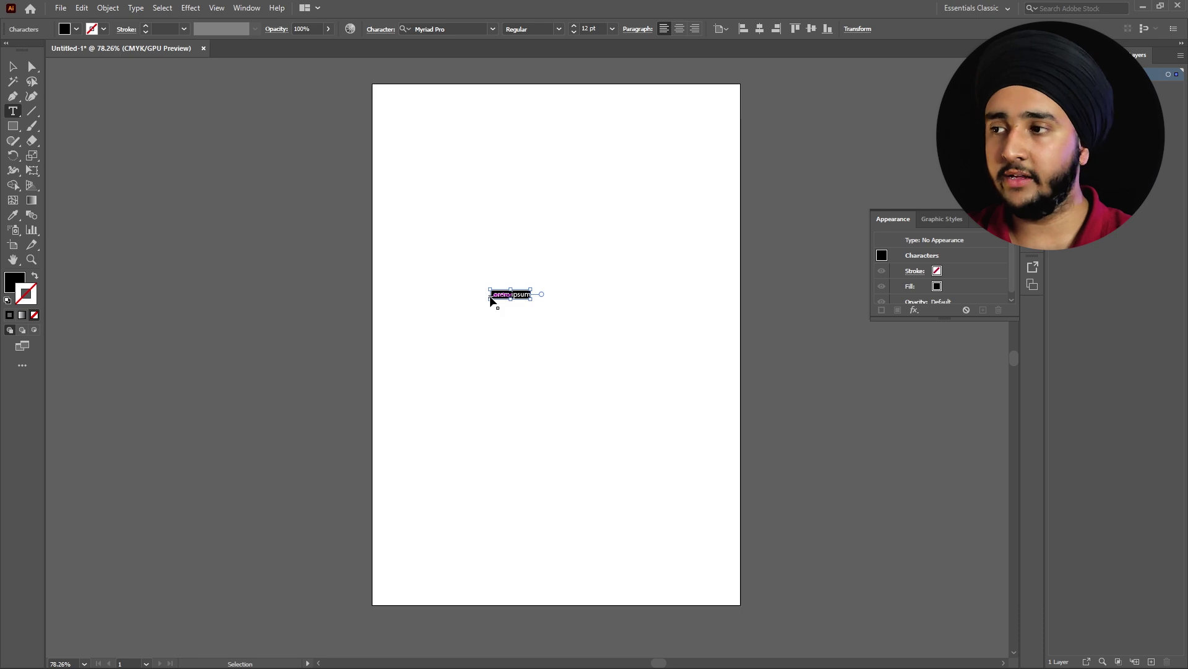
pyautogui.hotkey('ctrl', 'v')
# Step: Set the fill color of the whole गरम text to black (000000)
pyautogui.hotkey('ctrl', 'a')
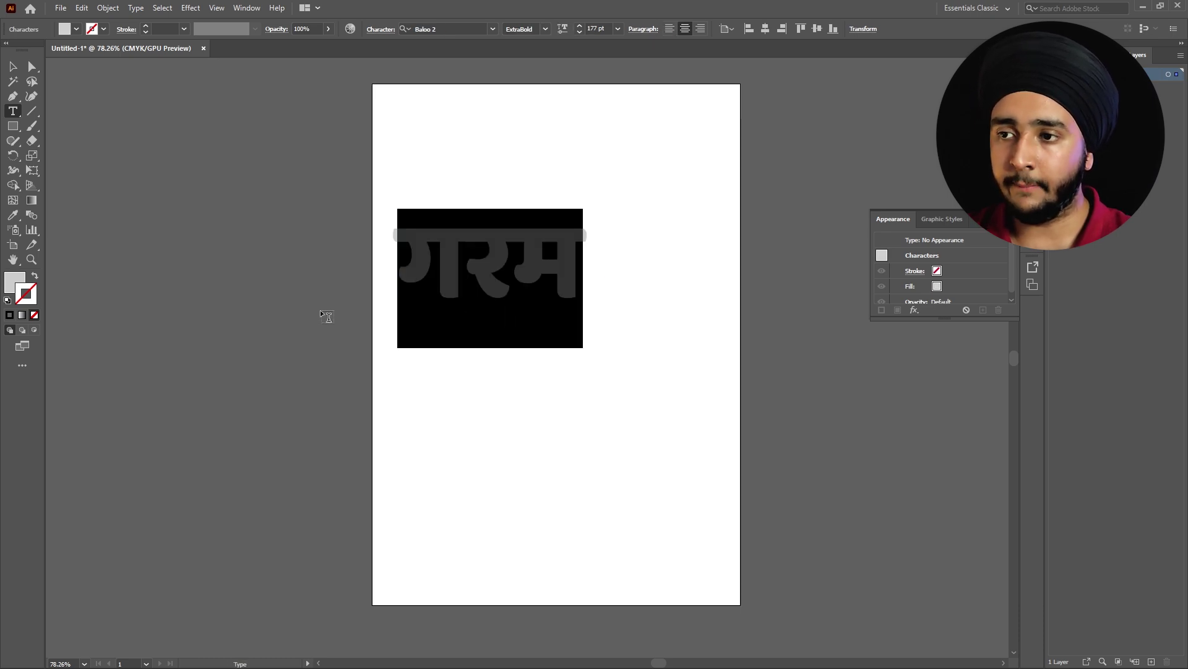
pyautogui.click(12, 283)
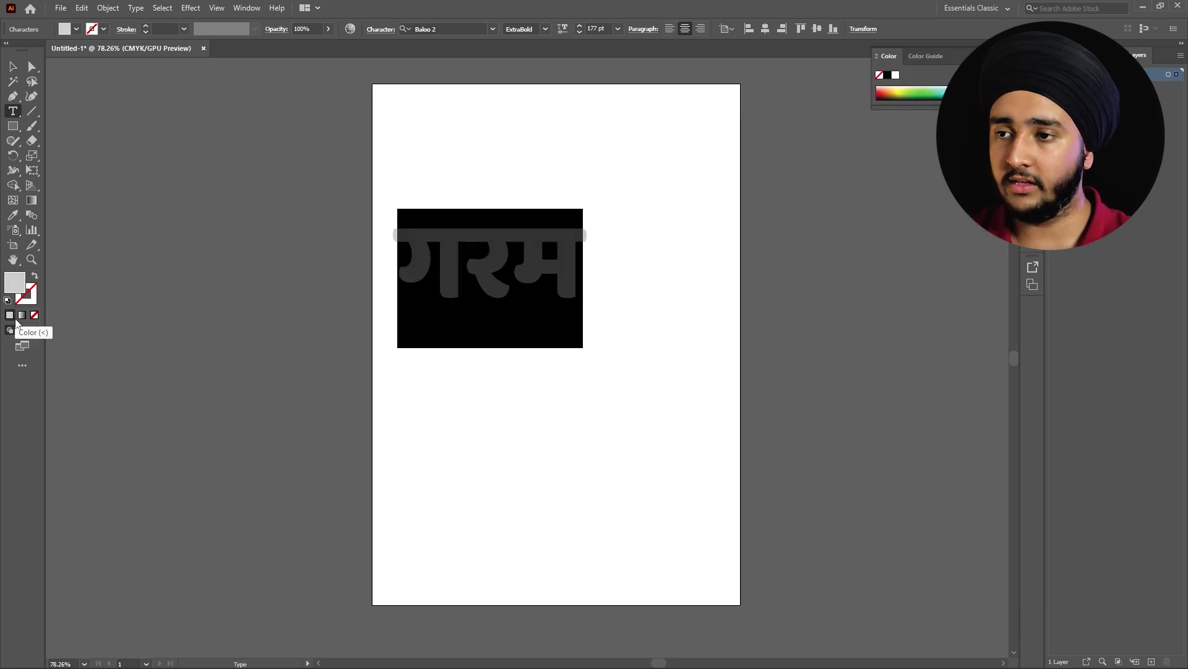
pyautogui.doubleClick(15, 285)
pyautogui.moveTo(463, 277); pyautogui.dragTo(437, 303)
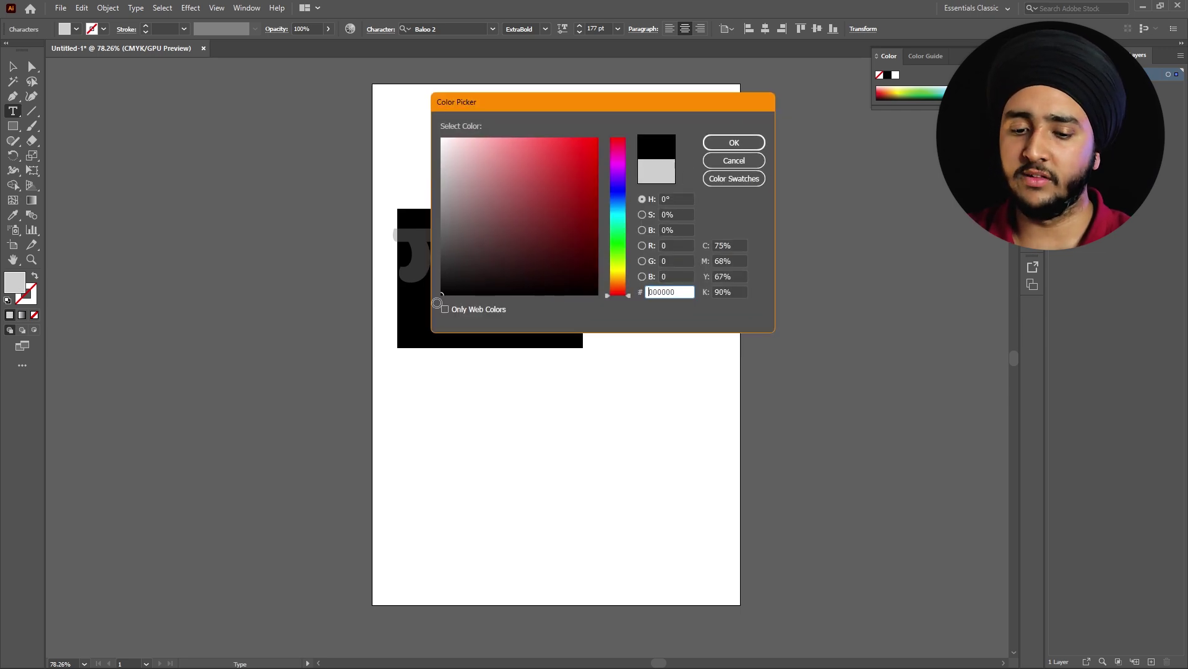
pyautogui.click(734, 142)
pyautogui.press('Escape')
# Step: Reposition the गरम text on the artboard and convert it to outlines, leaving nothing selected
pyautogui.moveTo(539, 266); pyautogui.dragTo(568, 297)
pyautogui.rightClick(568, 297)
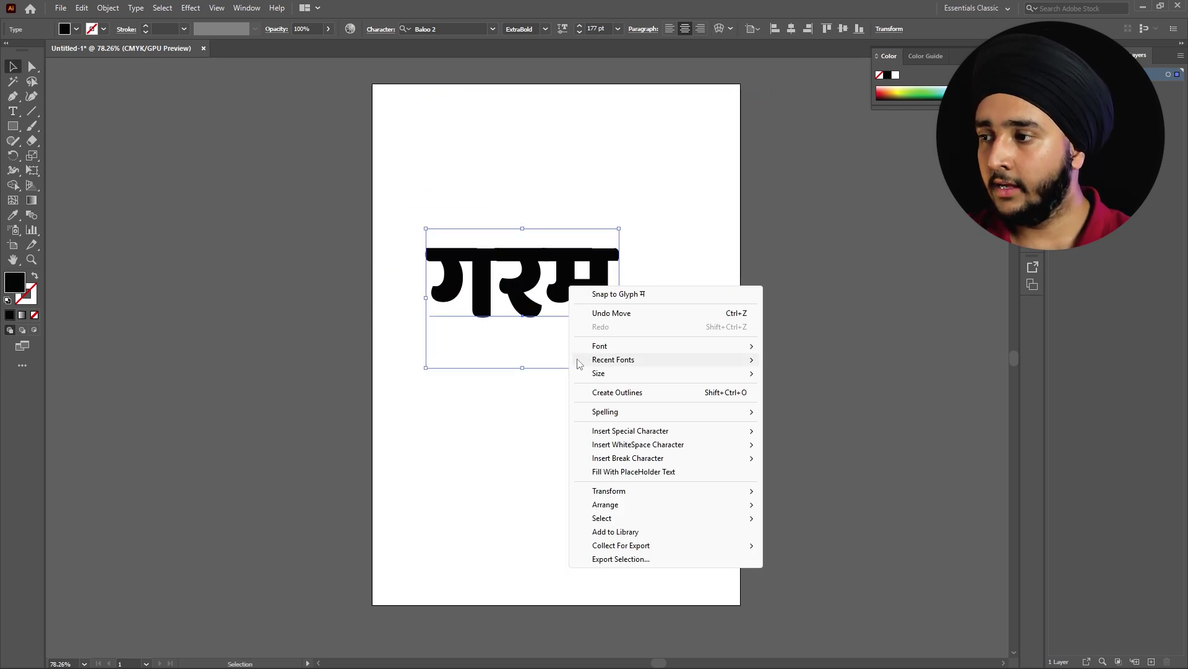
pyautogui.click(601, 392)
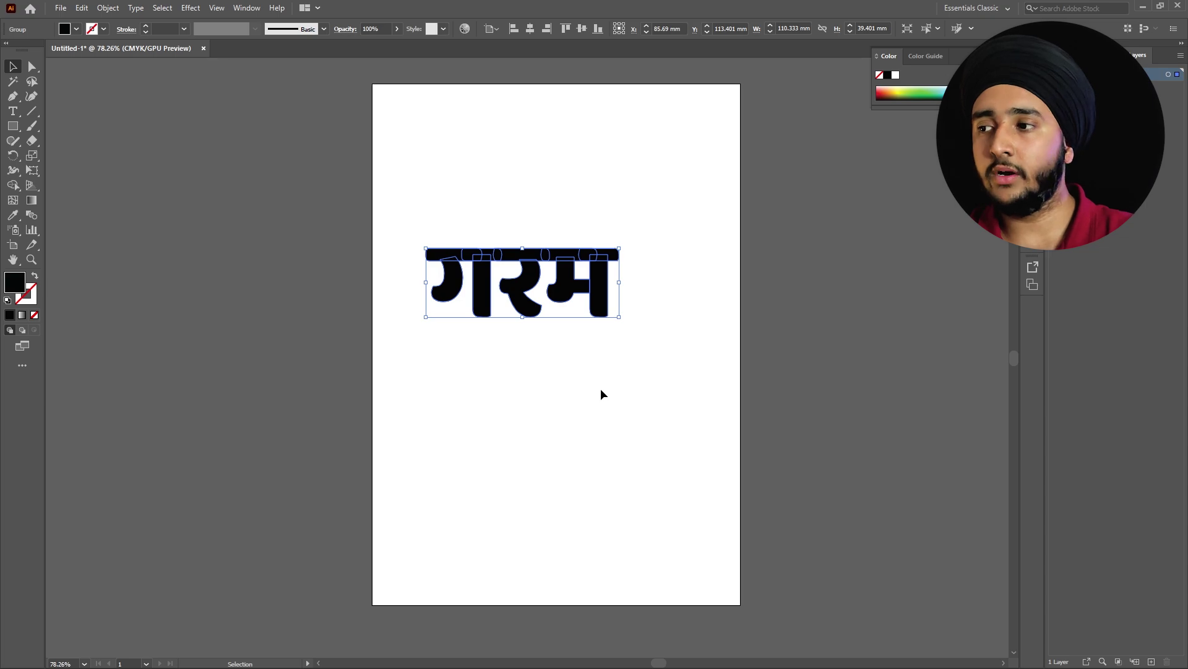
pyautogui.scroll(5, 536, 265)
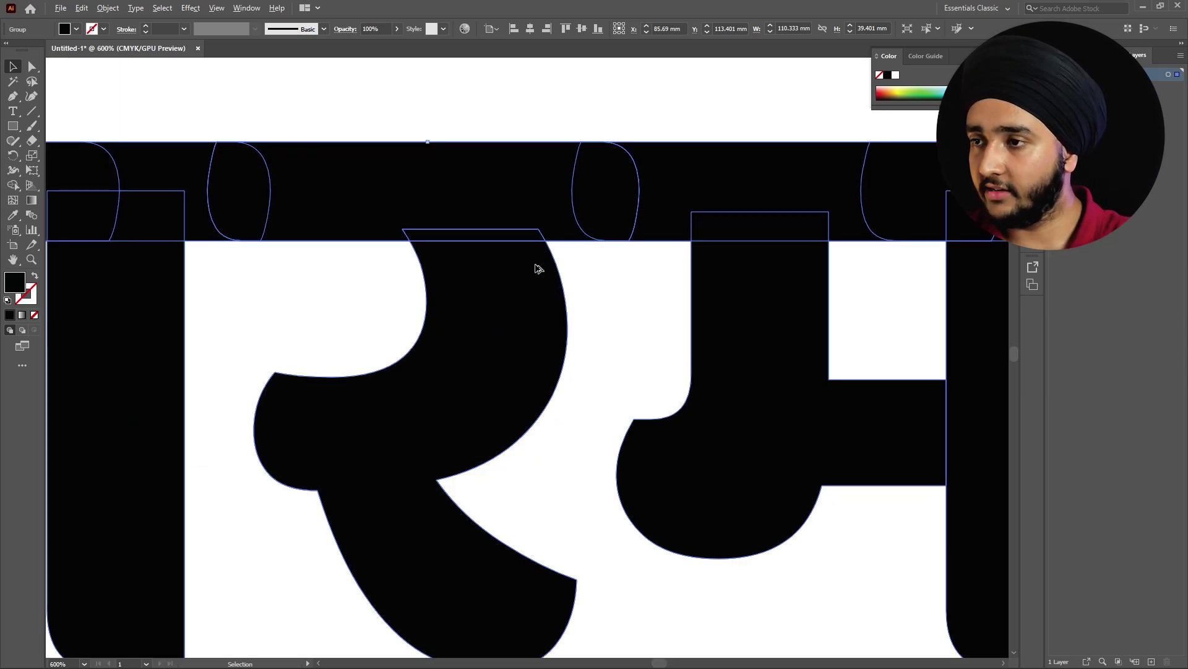
pyautogui.scroll(-3, 536, 265)
pyautogui.hotkey('ctrl', 'shift', 'a')
# Step: Try moving the outlined ग, र and म shapes apart from each other, and undo the moves
pyautogui.click(33, 68)
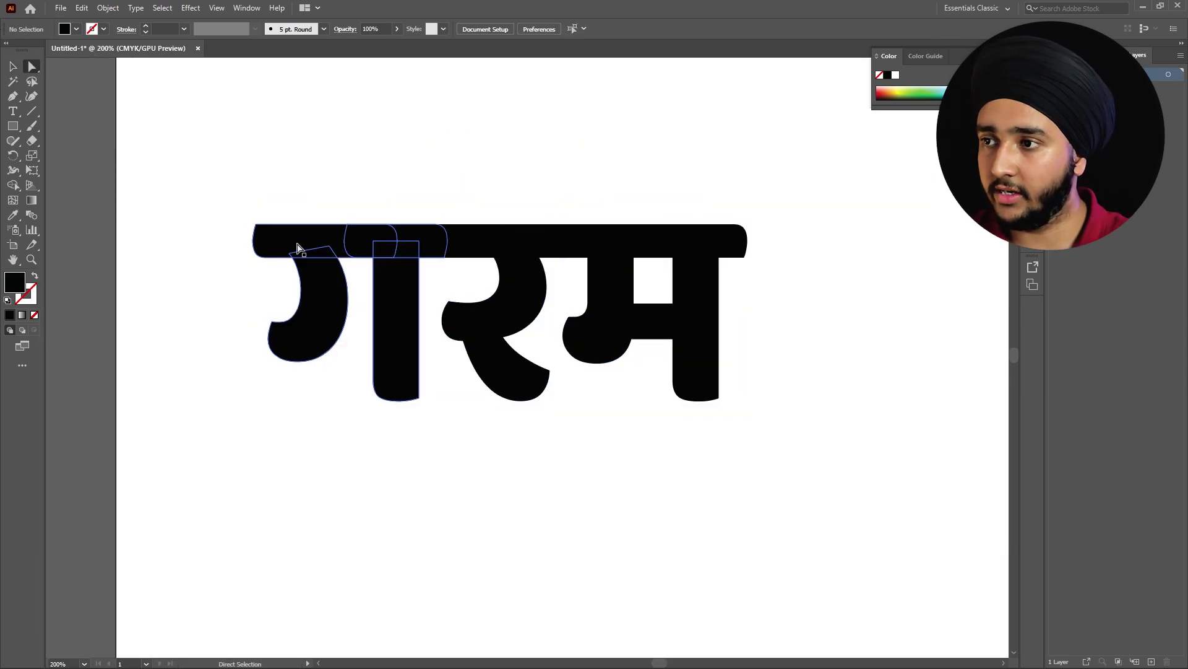
pyautogui.click(301, 246)
pyautogui.moveTo(301, 246); pyautogui.dragTo(270, 151)
pyautogui.moveTo(500, 244); pyautogui.dragTo(538, 169)
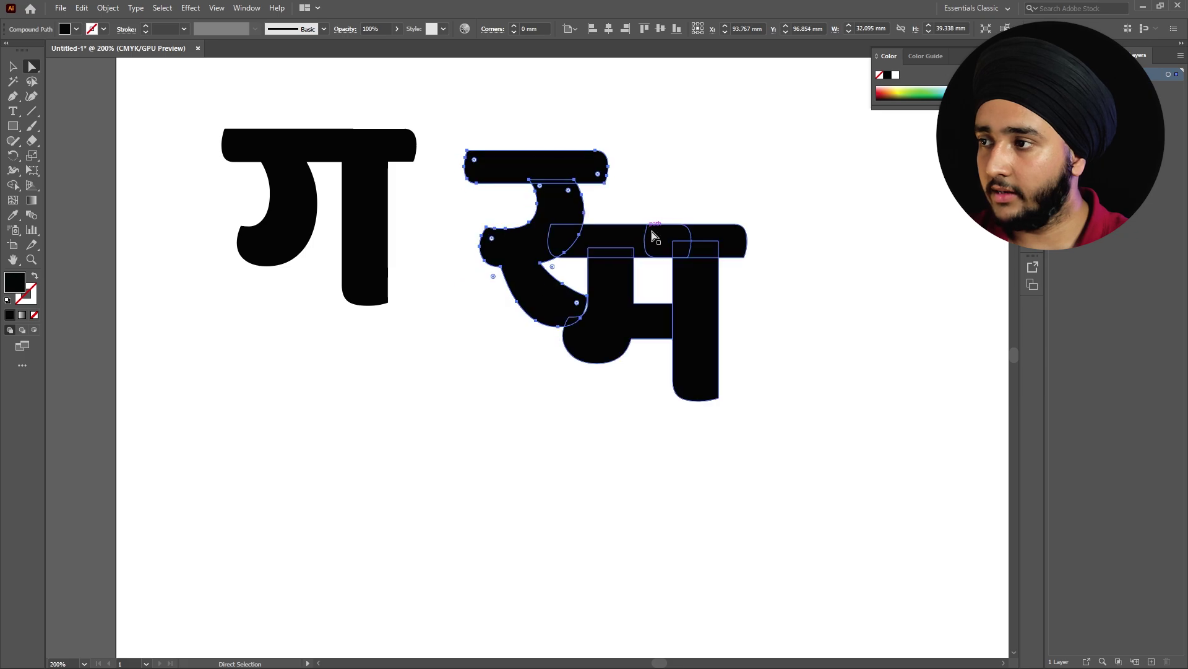
pyautogui.moveTo(651, 234); pyautogui.dragTo(791, 148)
pyautogui.hotkey('ctrl', 'z')
pyautogui.hotkey('ctrl', 'z')
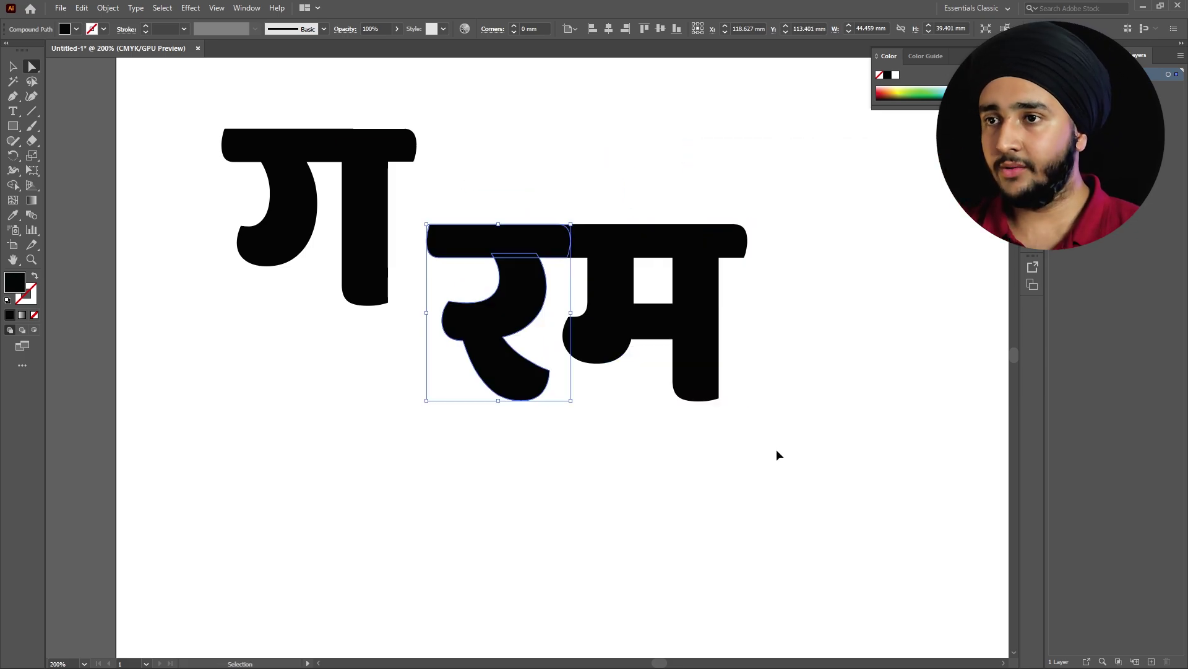
pyautogui.hotkey('ctrl', 'z')
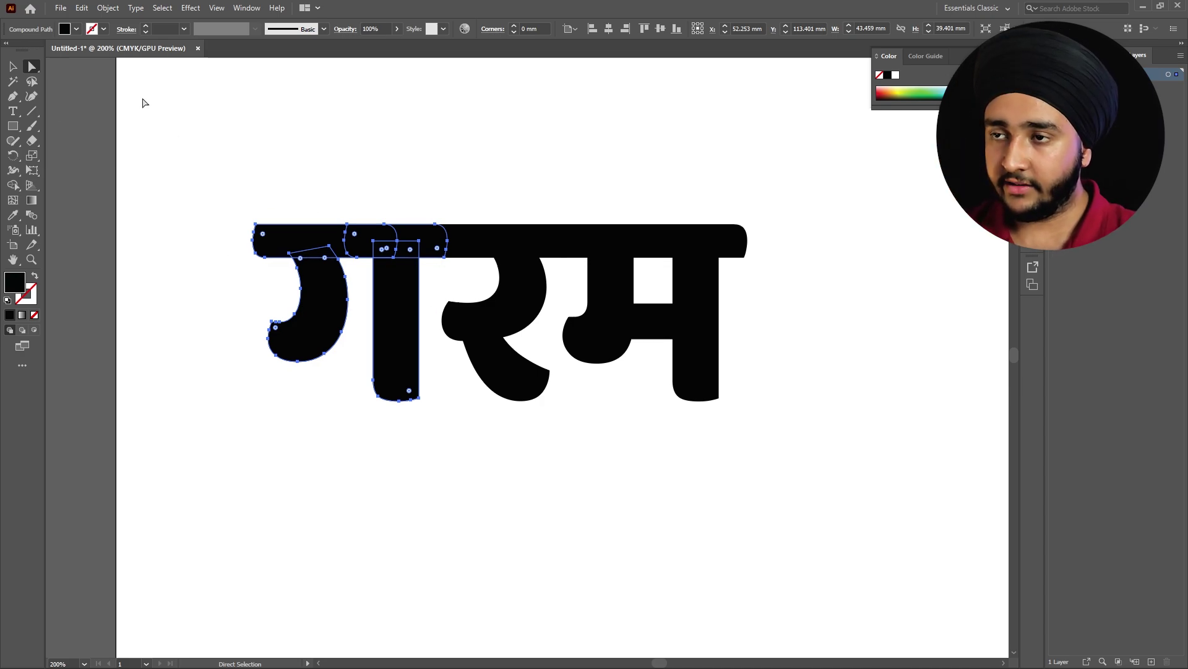
# Step: Select all the गरम outlines and merge the overlapping headline segments and letter stems into one shape with Shape Builder
pyautogui.moveTo(217, 186); pyautogui.dragTo(766, 446)
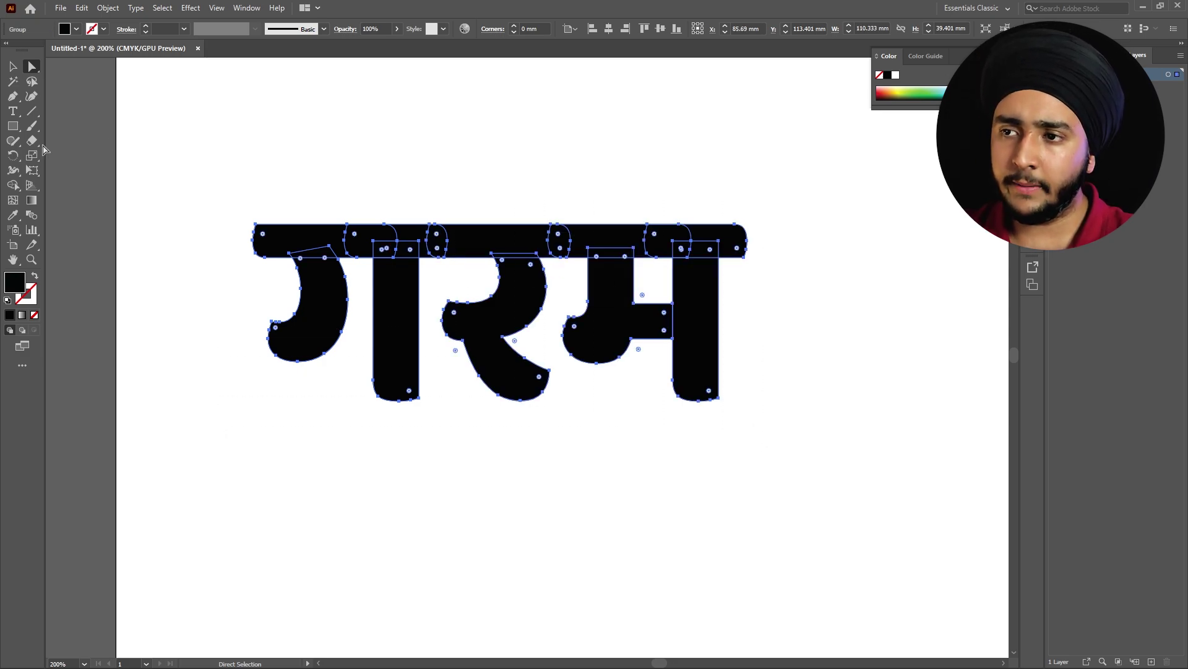
pyautogui.click(15, 187)
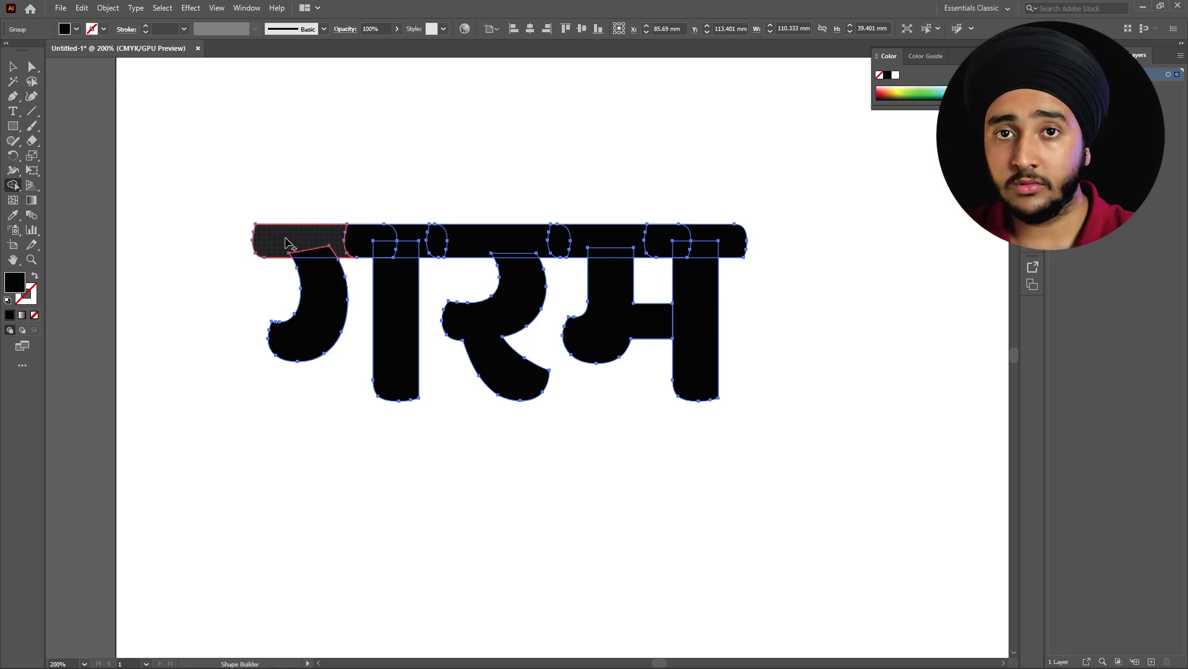
pyautogui.moveTo(299, 245)
pyautogui.mouseDown()
pyautogui.moveTo(414, 237)
pyautogui.moveTo(513, 256)
pyautogui.moveTo(559, 243)
pyautogui.moveTo(733, 240)
pyautogui.mouseUp()
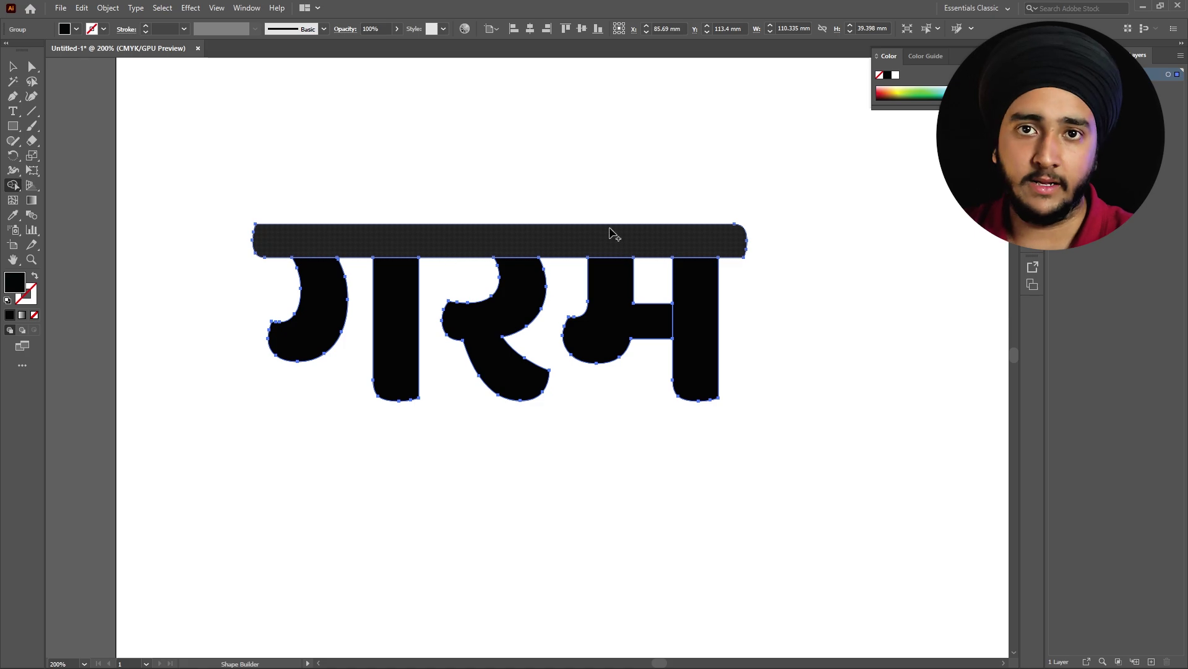
pyautogui.moveTo(310, 250)
pyautogui.mouseDown()
pyautogui.moveTo(321, 280)
pyautogui.moveTo(342, 236)
pyautogui.moveTo(404, 250)
pyautogui.moveTo(405, 284)
pyautogui.moveTo(409, 256)
pyautogui.moveTo(434, 238)
pyautogui.moveTo(498, 249)
pyautogui.moveTo(518, 270)
pyautogui.moveTo(519, 241)
pyautogui.moveTo(572, 238)
pyautogui.moveTo(649, 316)
pyautogui.moveTo(694, 313)
pyautogui.moveTo(684, 244)
pyautogui.mouseUp()
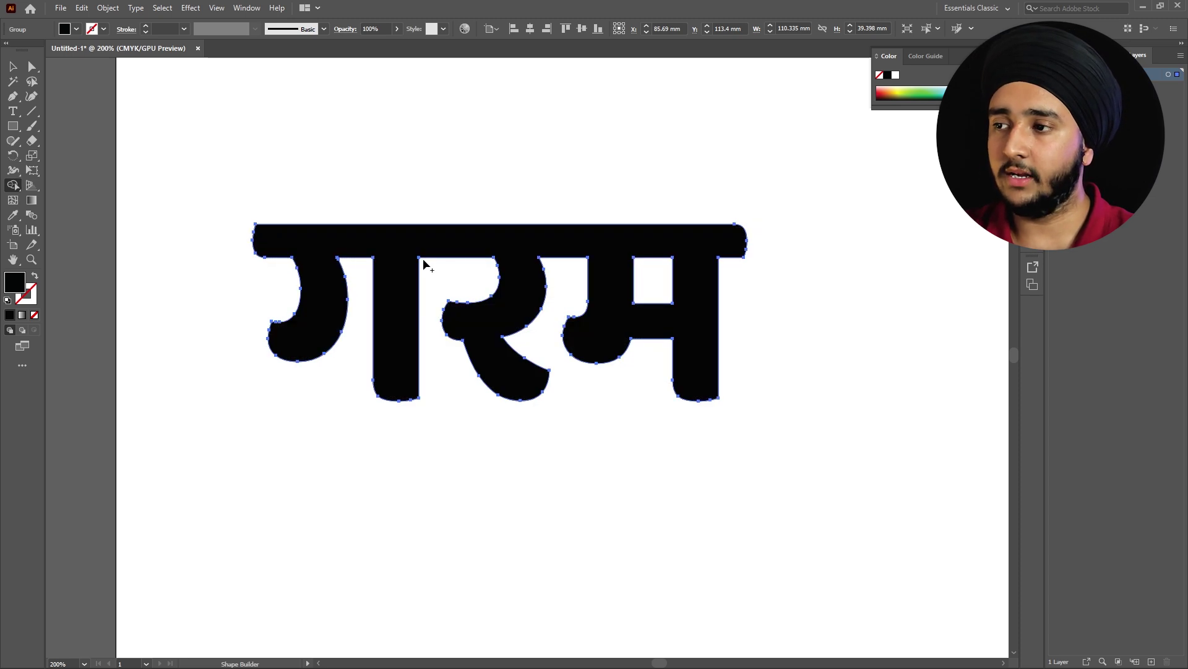
# Step: Try moving the merged गरम shape as a single piece, and undo the move
pyautogui.press('v')
pyautogui.moveTo(428, 263); pyautogui.dragTo(456, 238)
pyautogui.hotkey('ctrl', 'z')
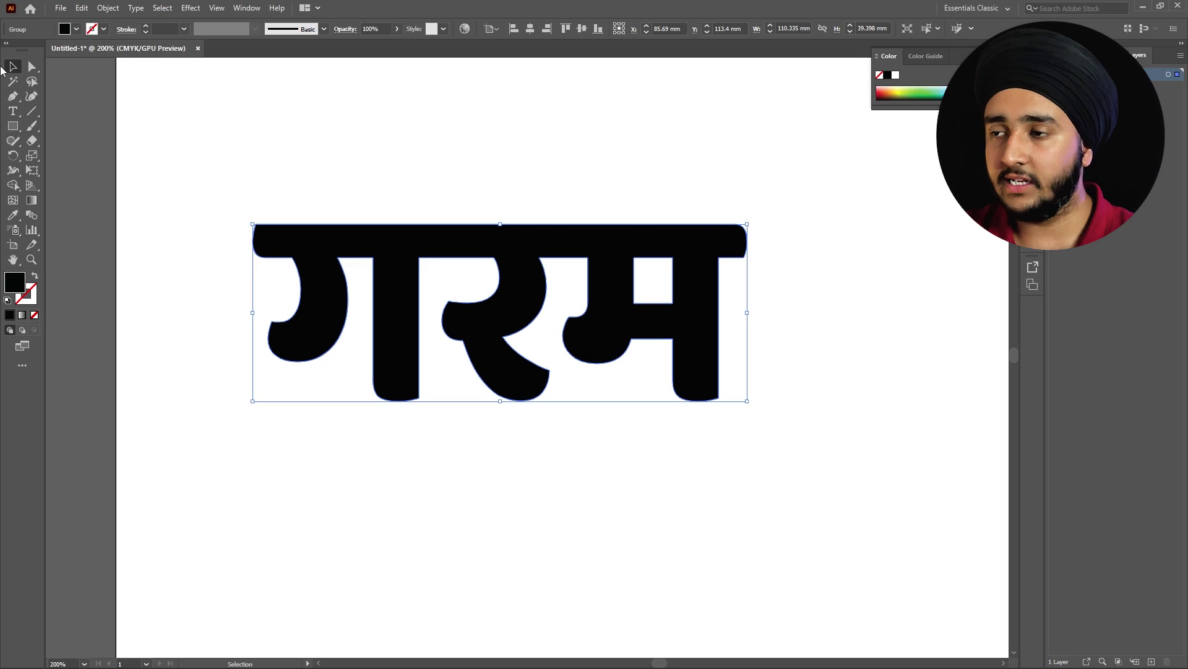
# Step: Round the sharp upper corner at the ग end of the headline bar to a radius of about 2.09 mm
pyautogui.click(31, 67)
pyautogui.scroll(3, 292, 226)
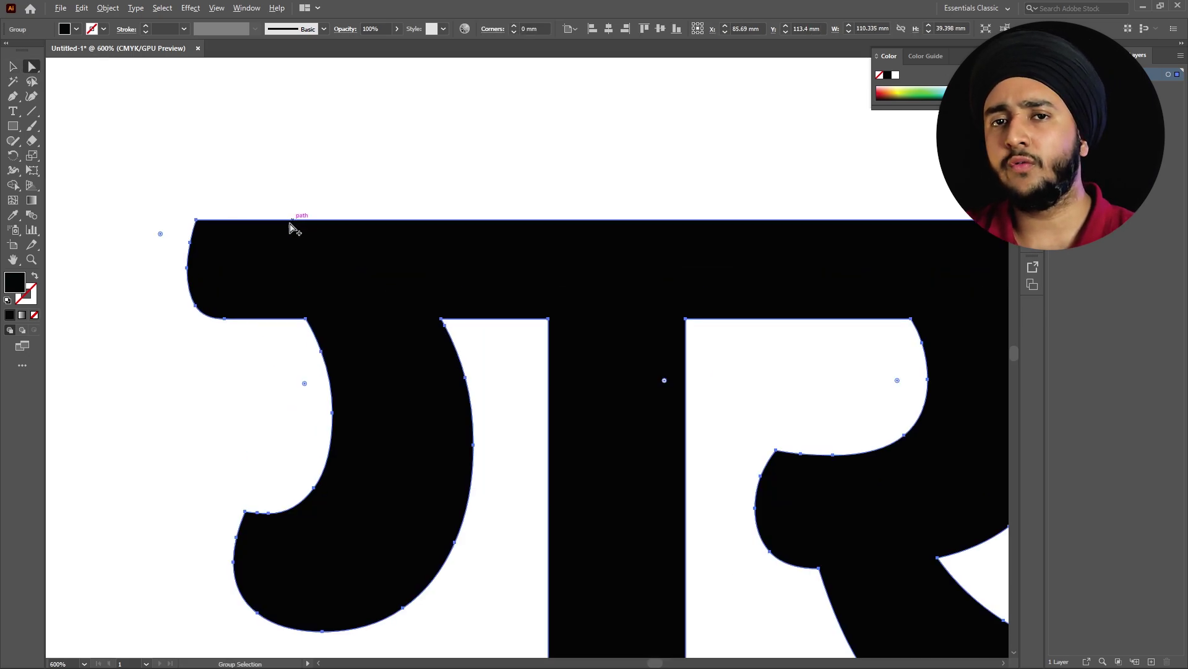
pyautogui.scroll(-2, 403, 247)
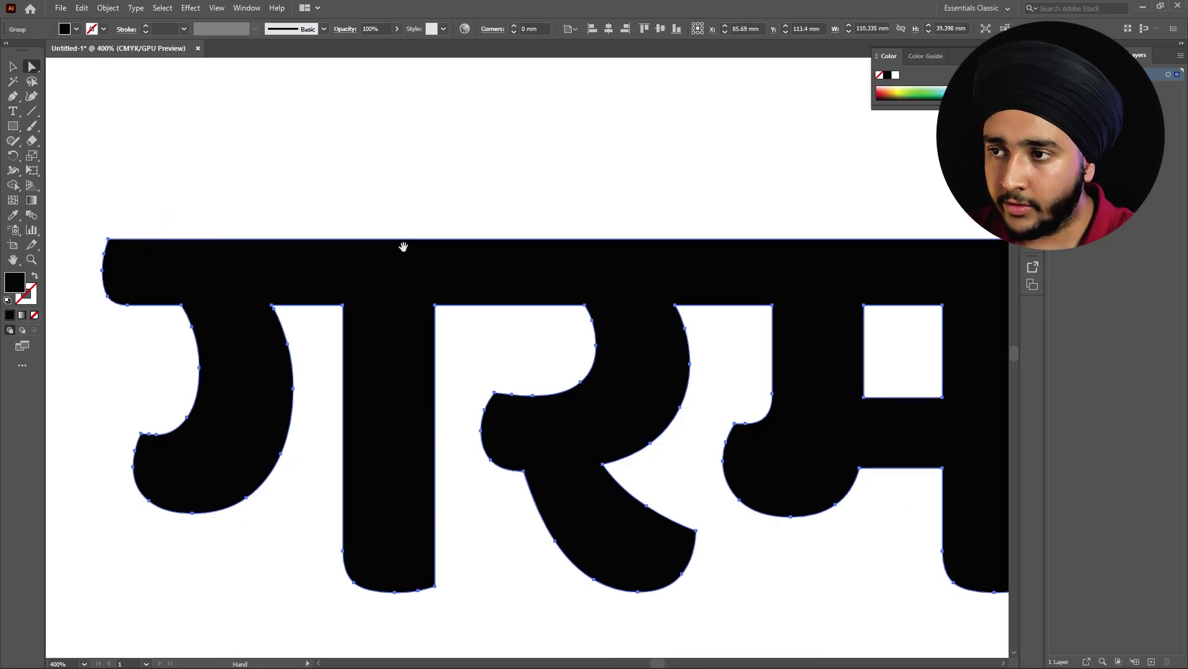
pyautogui.moveTo(165, 223); pyautogui.dragTo(189, 249)
pyautogui.click(198, 224)
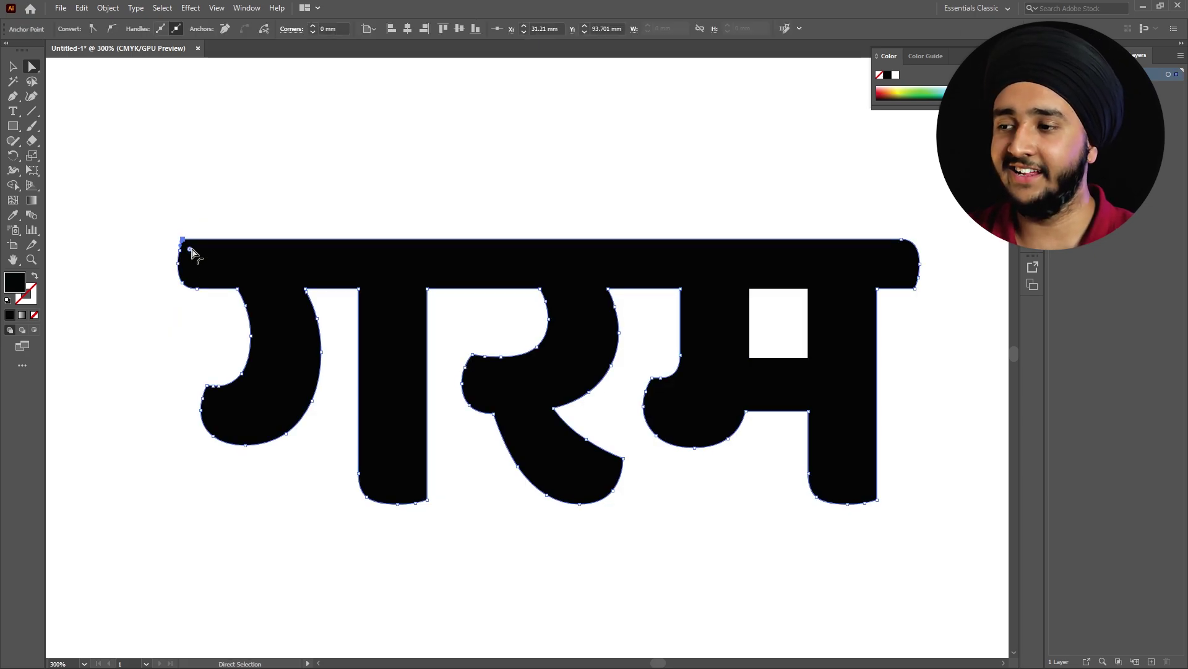
pyautogui.scroll(5, 186, 244)
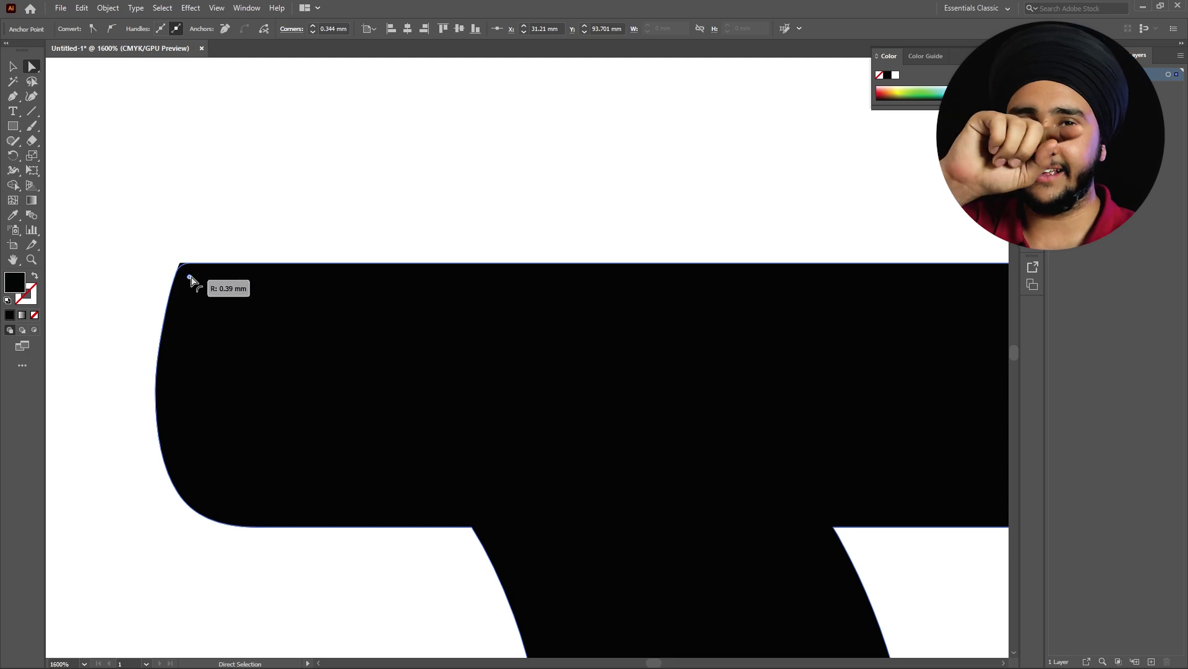
pyautogui.moveTo(193, 278); pyautogui.dragTo(271, 393)
pyautogui.scroll(-2, 271, 397)
pyautogui.scroll(-2, 271, 396)
pyautogui.scroll(1, 225, 289)
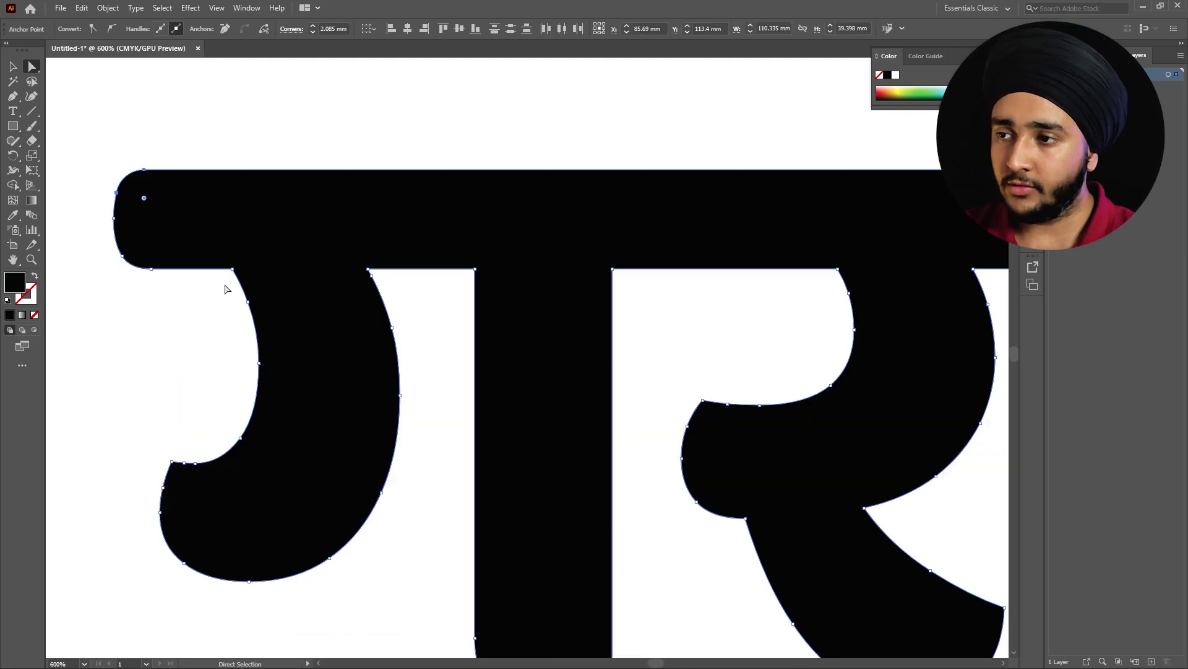
# Step: Round the joints where ग meets the headline bar, giving the outer joint of its curved stroke a radius of about 2.45 mm
pyautogui.click(232, 268)
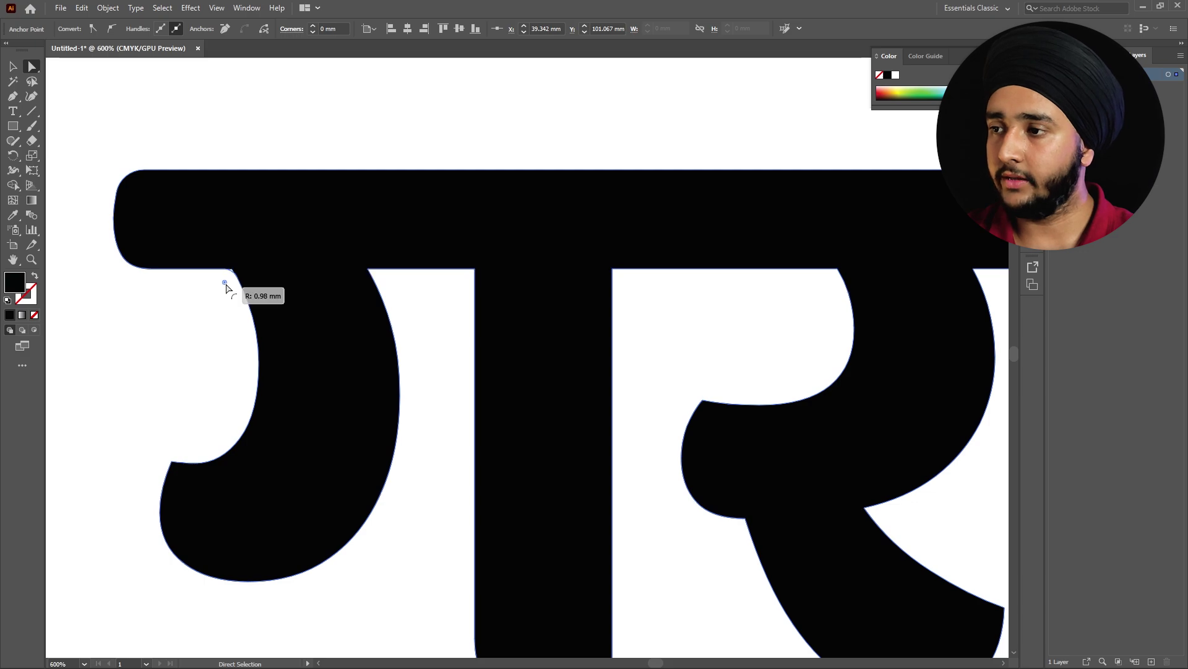
pyautogui.click(347, 437)
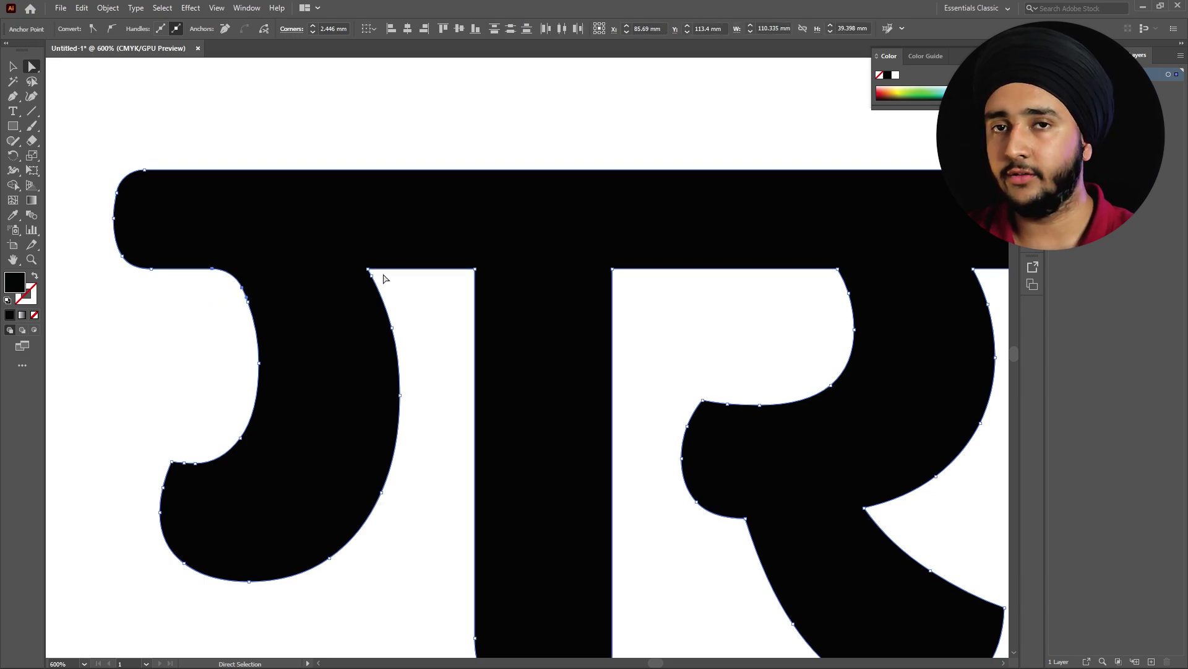
pyautogui.moveTo(385, 278); pyautogui.dragTo(362, 266)
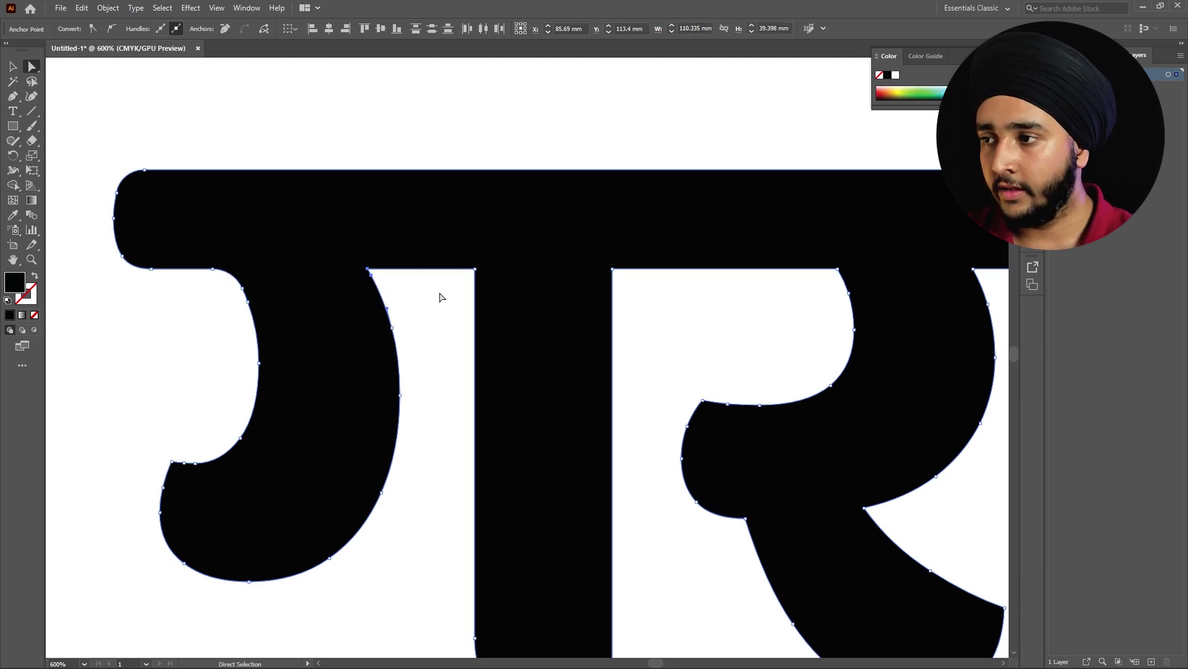
pyautogui.moveTo(460, 285)
pyautogui.mouseDown()
pyautogui.moveTo(494, 257)
pyautogui.moveTo(451, 297)
pyautogui.mouseUp()
pyautogui.hotkey('ctrl', '=')
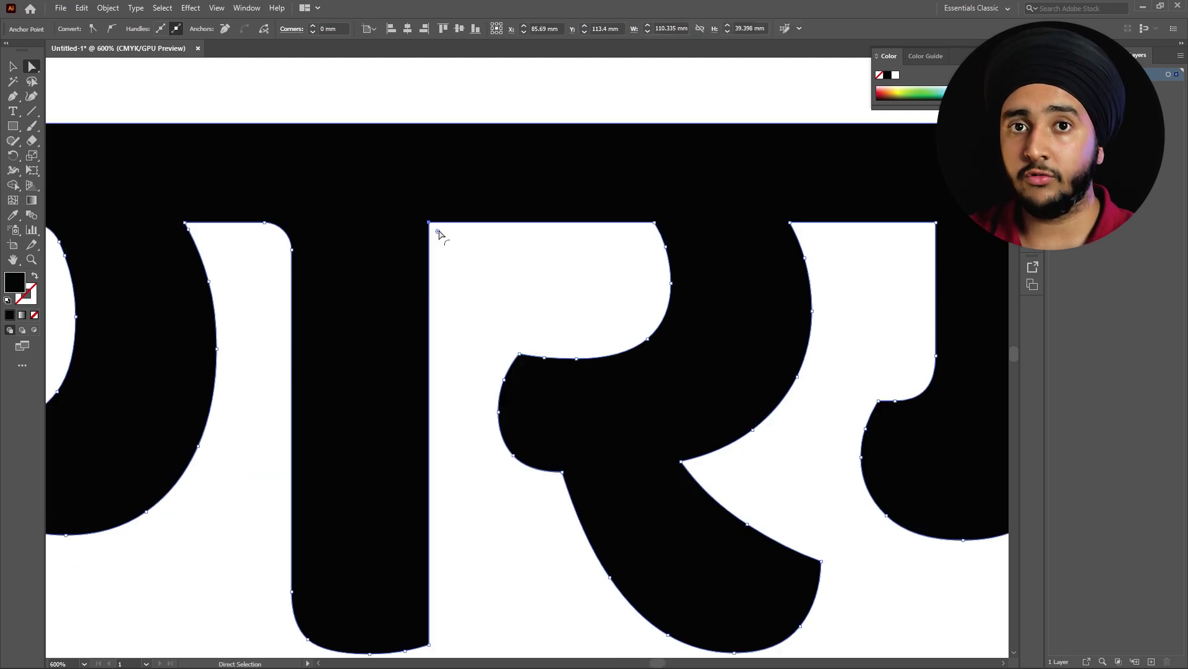
# Step: Round the remaining joints and sharp corners of the ग stem, र and म, including the inner opening of म
pyautogui.scroll(3, 374, 338)
pyautogui.hotkey('ctrl', '-')
pyautogui.hotkey('ctrl', '-')
pyautogui.click(489, 419)
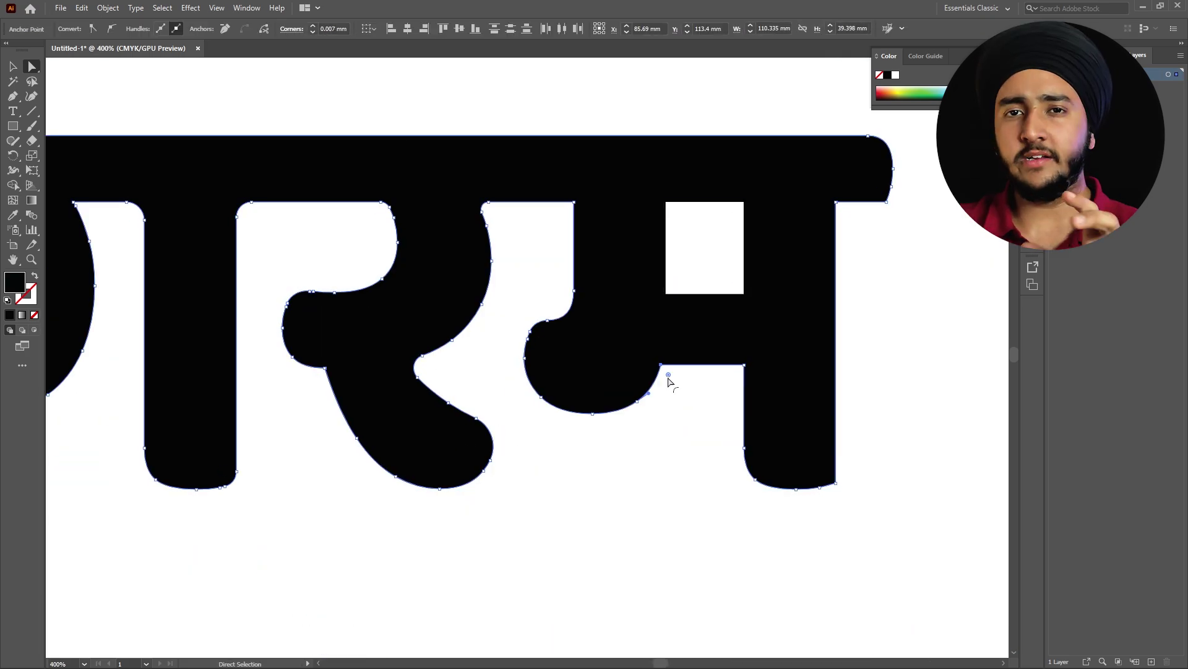
pyautogui.click(843, 206)
pyautogui.hotkey('ctrl', '-')
pyautogui.hotkey('ctrl', '-')
pyautogui.hotkey('ctrl', '-')
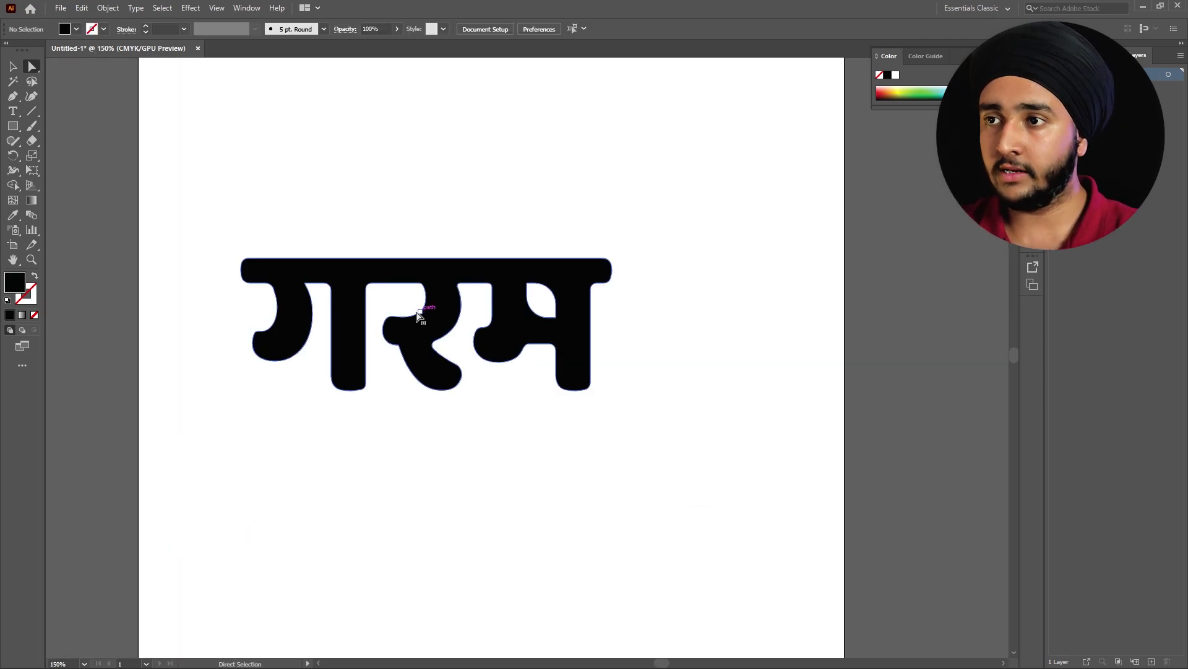
# Step: Bring the गरम vector from Illustrator into the Photoshop chai poster and place it over the गरम heading as a smart object
pyautogui.click(13, 67)
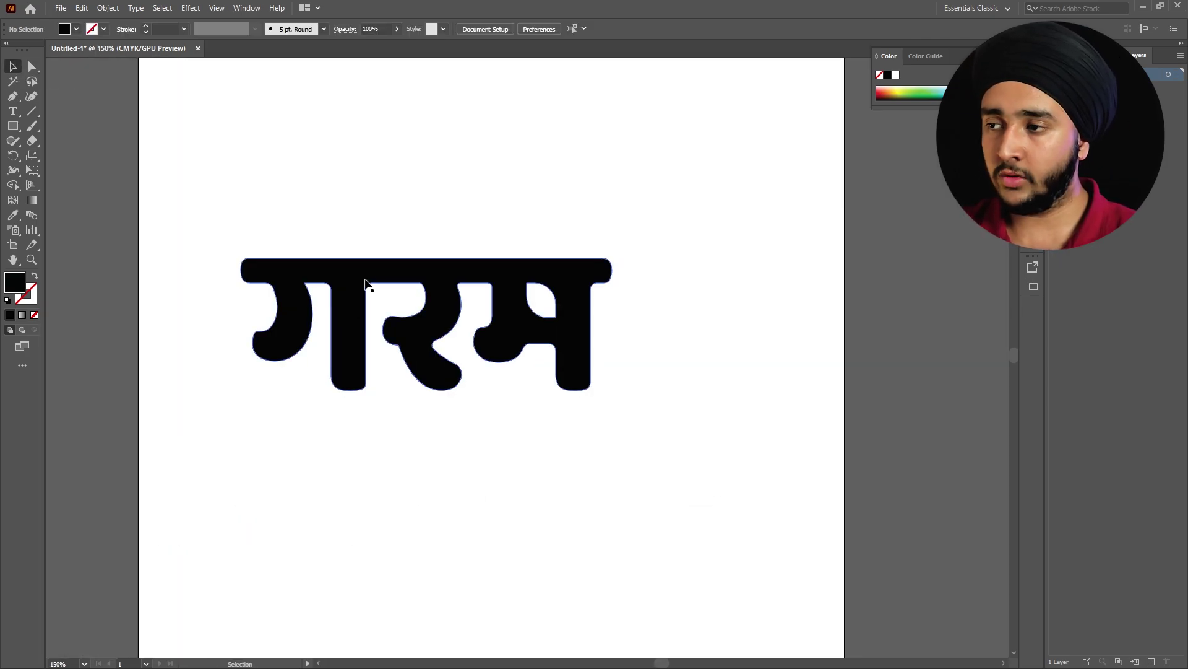
pyautogui.moveTo(365, 273); pyautogui.dragTo(489, 190)
pyautogui.hotkey('alt', 'Tab')
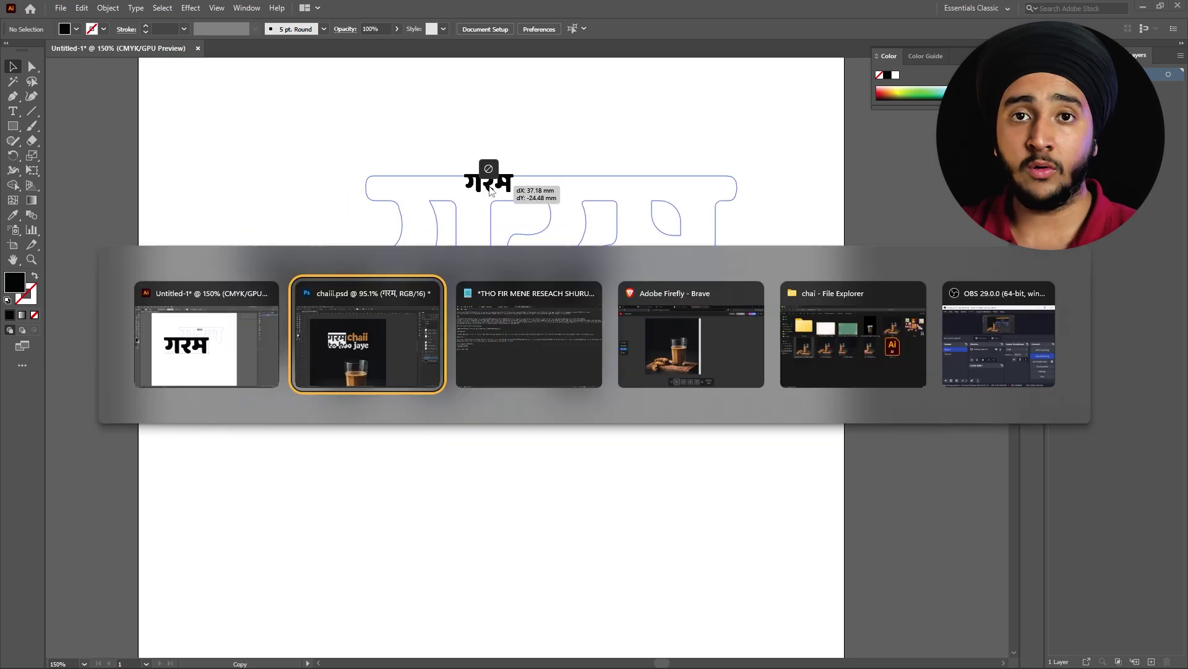
pyautogui.hotkey('alt', 'Tab')
pyautogui.hotkey('alt', 'Tab')
pyautogui.hotkey('alt', 'Tab')
pyautogui.hotkey('alt', 'Tab')
pyautogui.hotkey('alt', 'Tab')
pyautogui.hotkey('alt', 'Tab')
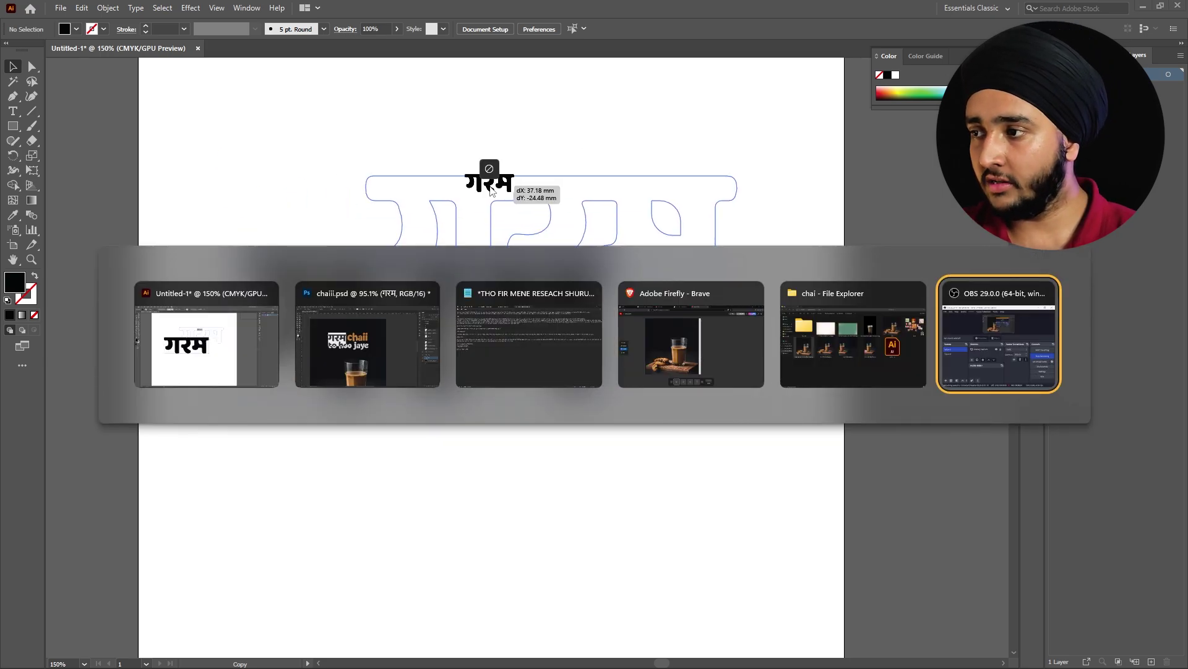
pyautogui.press('Escape')
pyautogui.hotkey('alt', 'Tab')
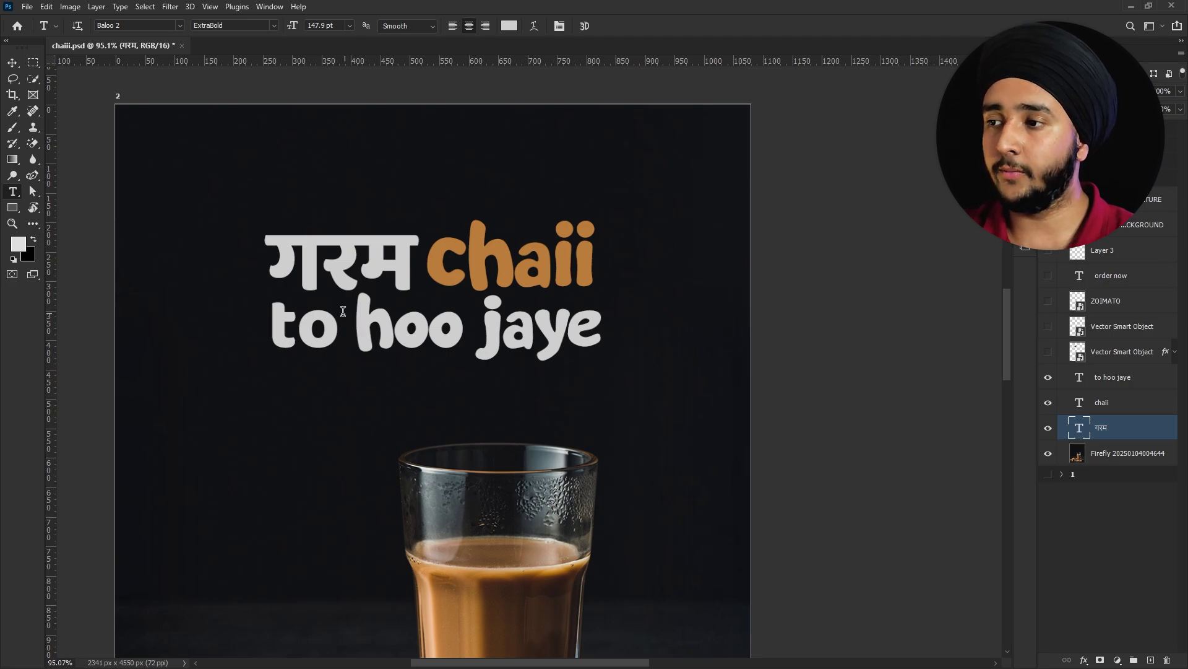
pyautogui.moveTo(343, 312); pyautogui.dragTo(388, 234)
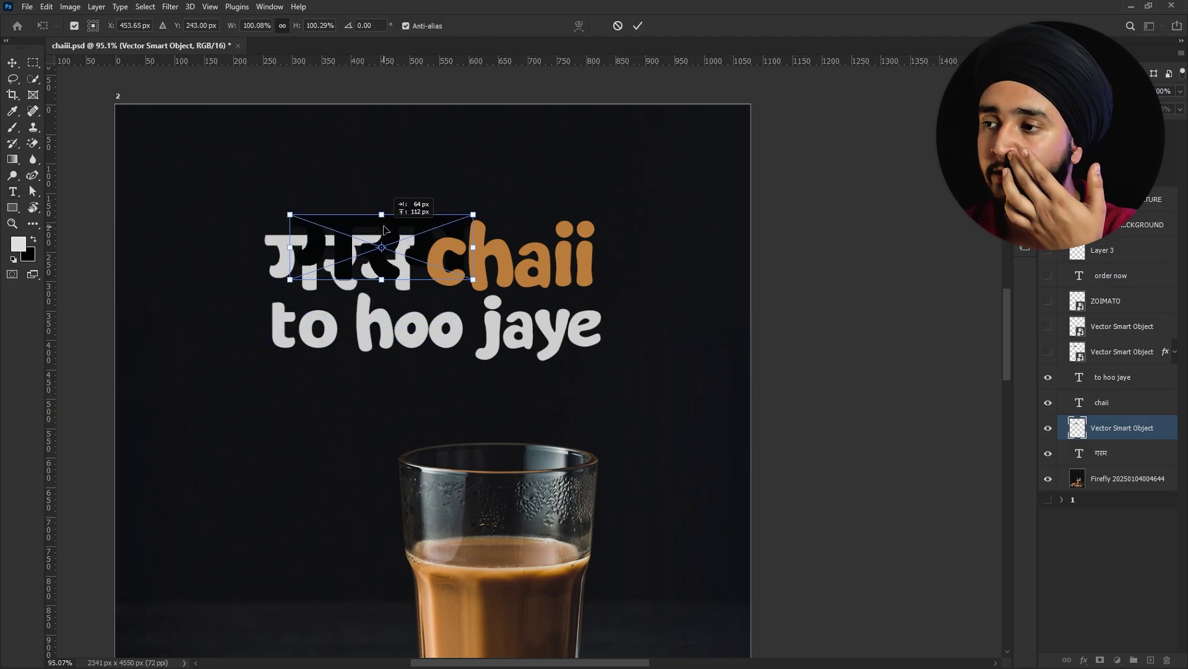
pyautogui.click(636, 27)
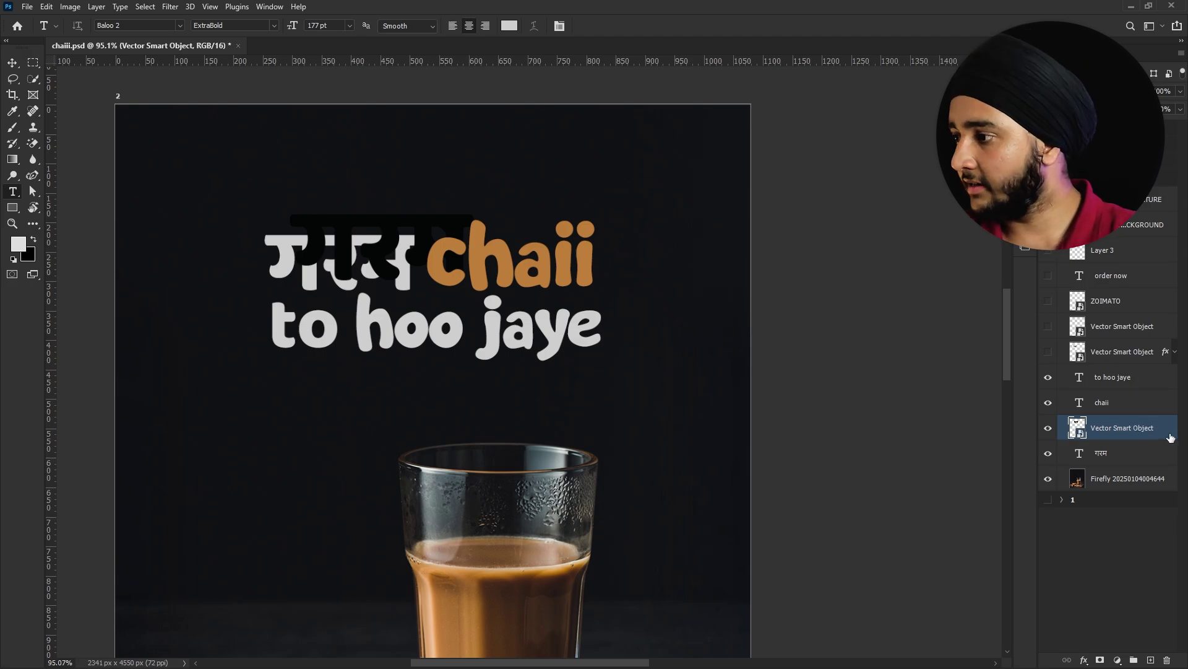
# Step: Apply a light gray (cecece) Color Overlay to the placed गरम vector smart object and open its overlay color for editing
pyautogui.doubleClick(1172, 436)
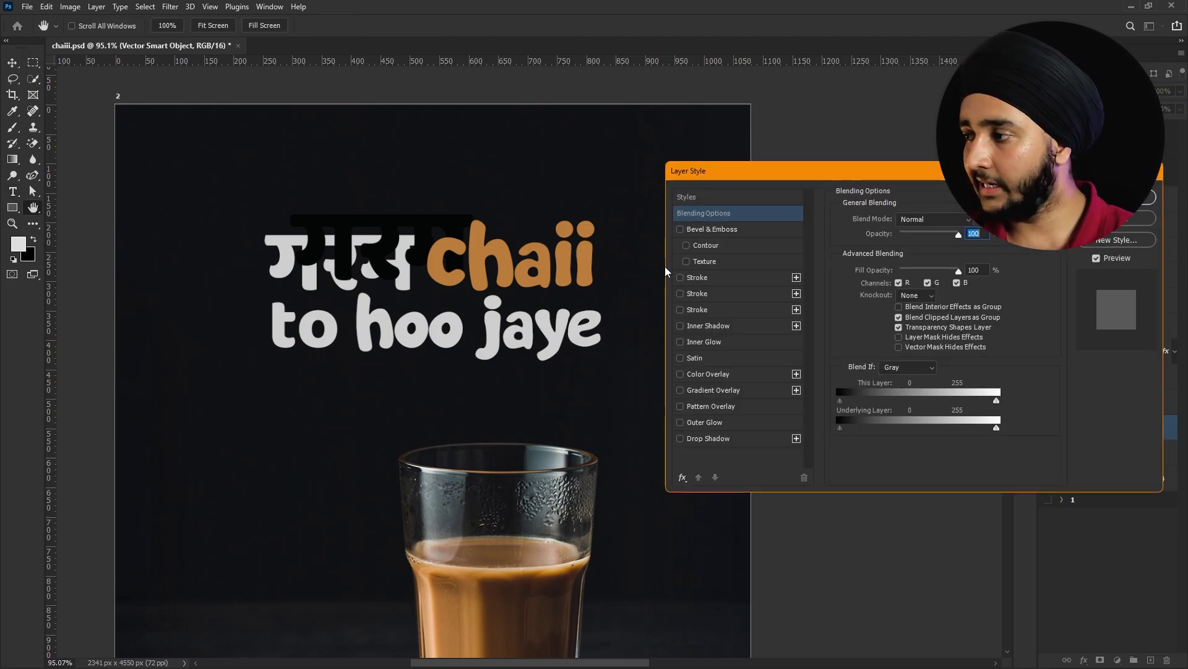
pyautogui.click(681, 374)
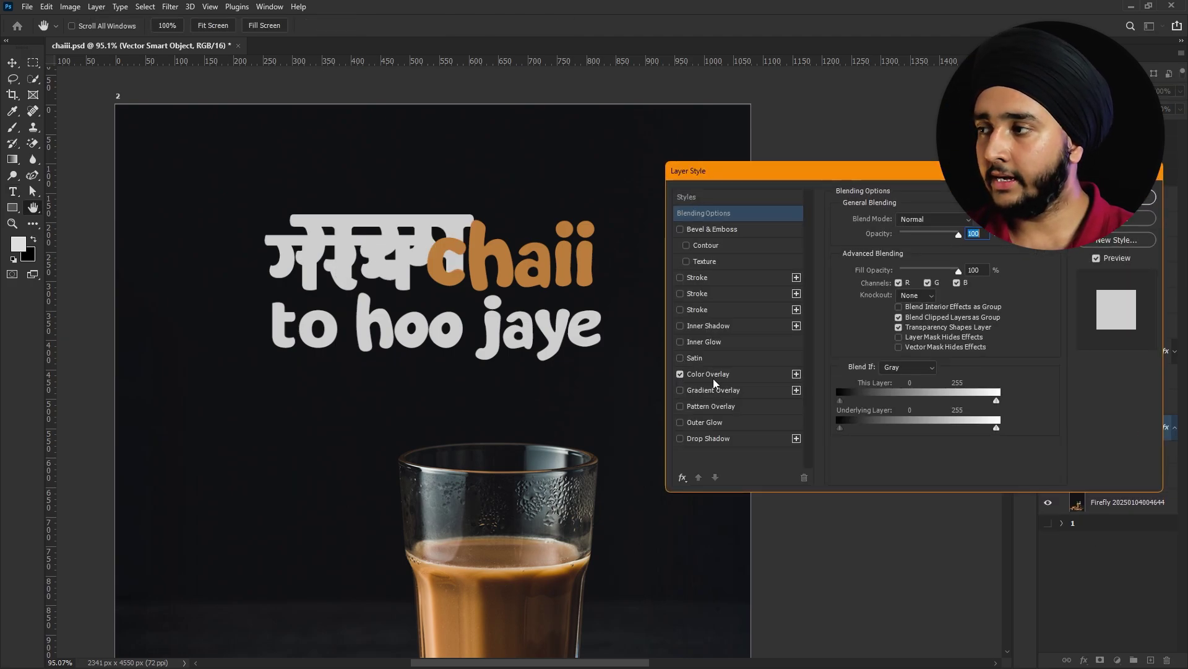
pyautogui.click(707, 374)
pyautogui.click(971, 220)
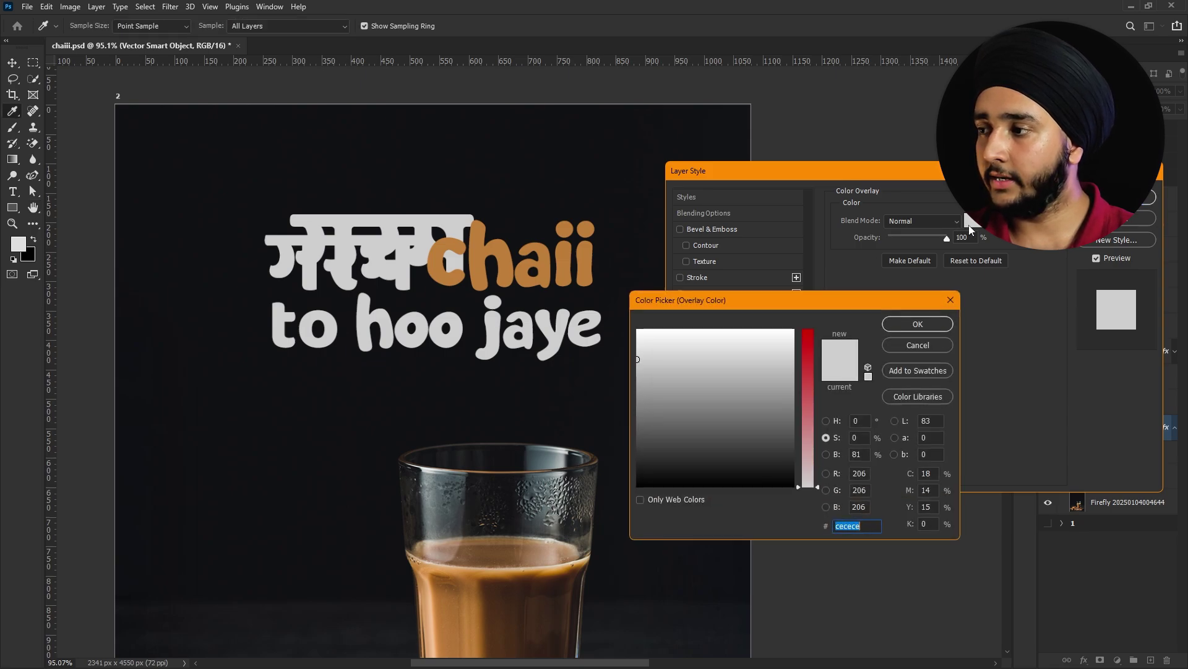
pyautogui.click(803, 390)
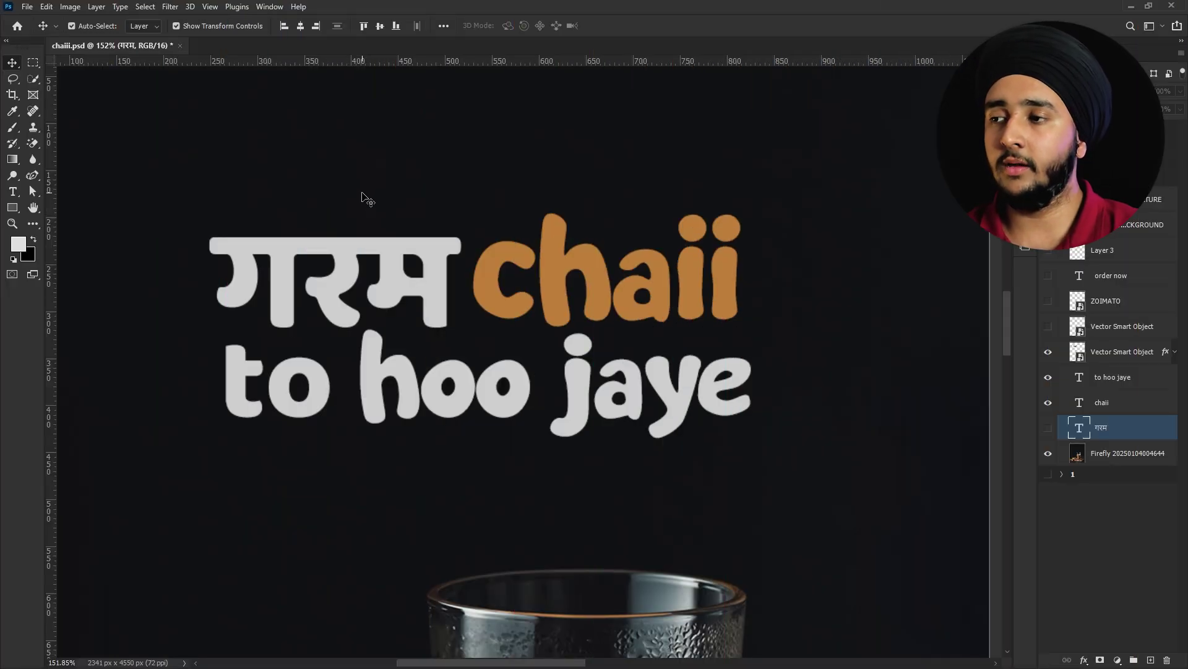
# Step: Show the steam vector smart object above the two i's of chaii in the heading
pyautogui.scroll(-8, 363, 196)
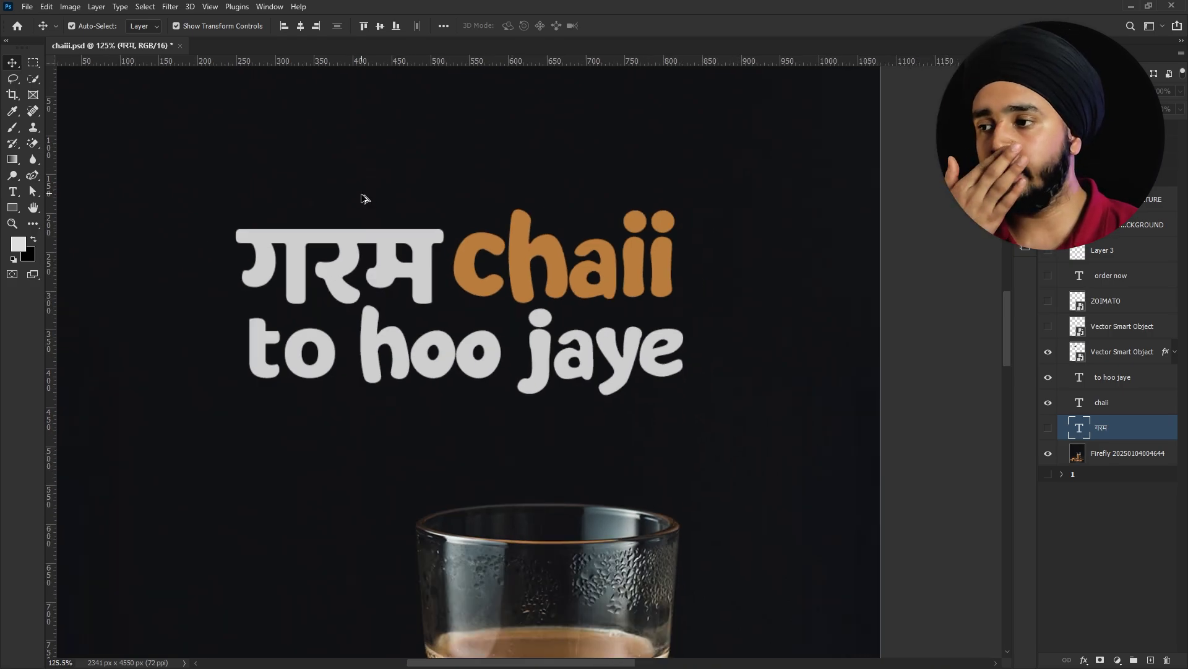
pyautogui.moveTo(401, 361); pyautogui.dragTo(405, 316)
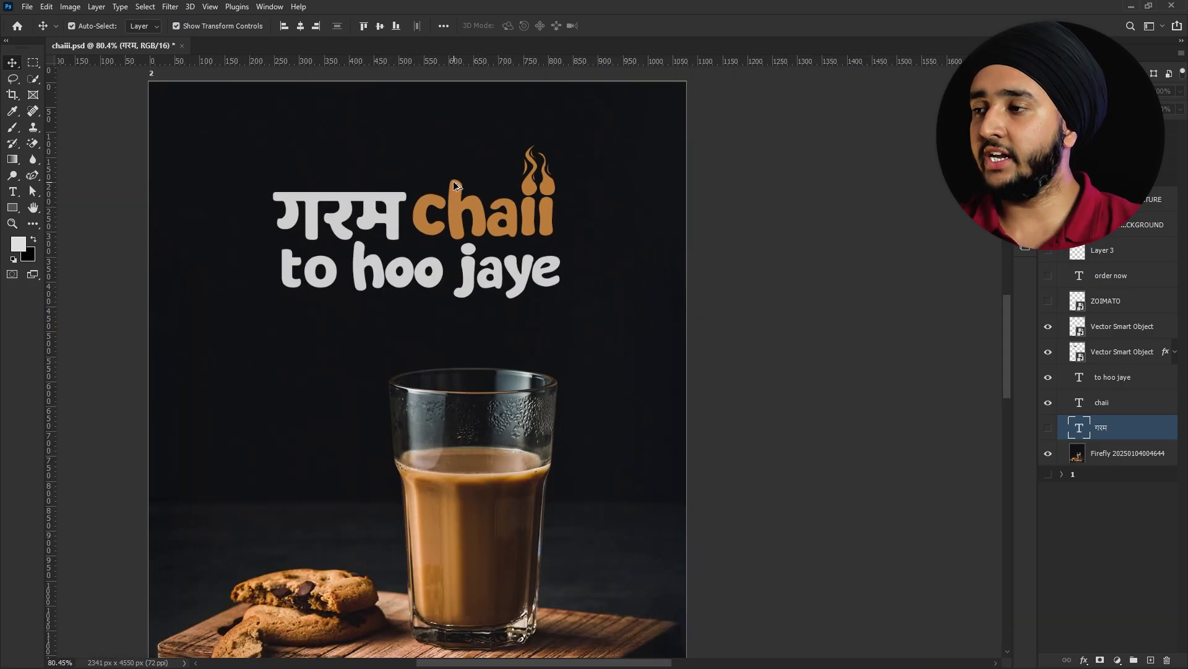
# Step: Switch to the browser and search Google Images for smoke illustration
pyautogui.scroll(-4, 455, 186)
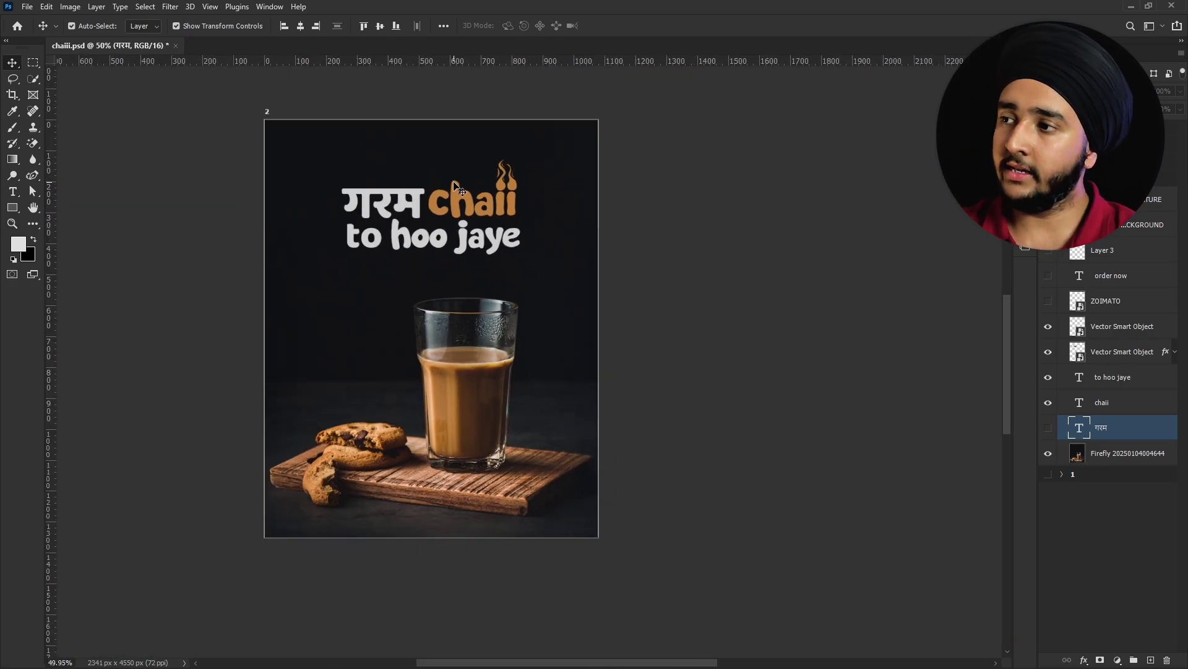
pyautogui.scroll(5, 455, 185)
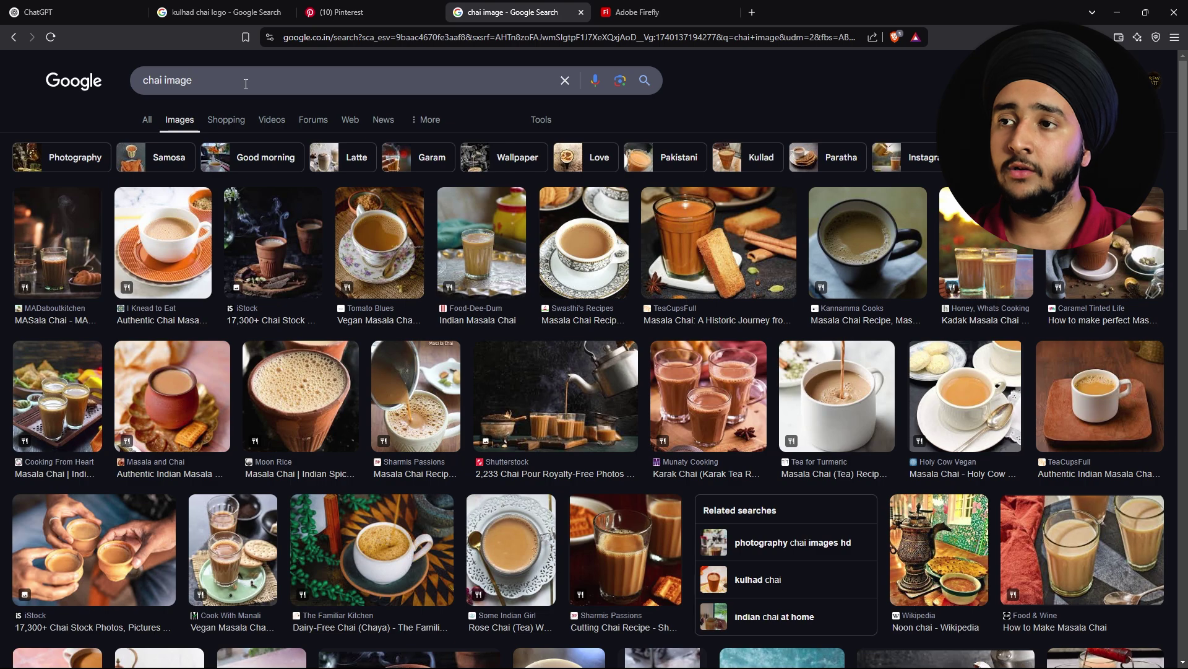
pyautogui.moveTo(246, 82); pyautogui.dragTo(0, 163)
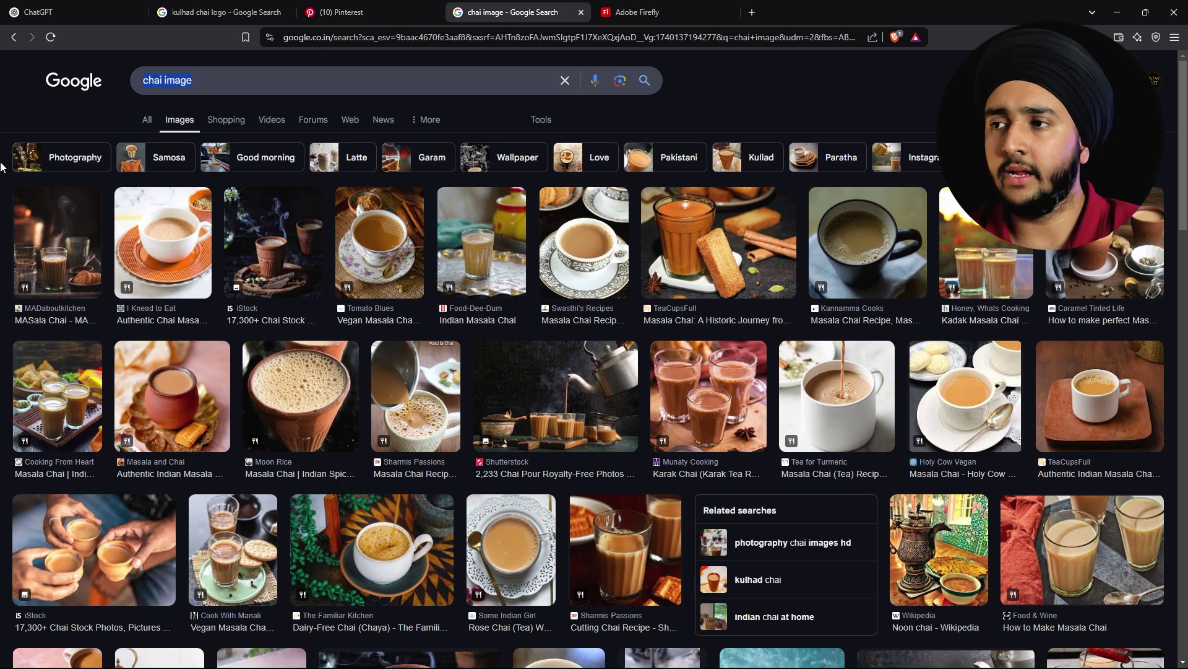
pyautogui.write('smok')
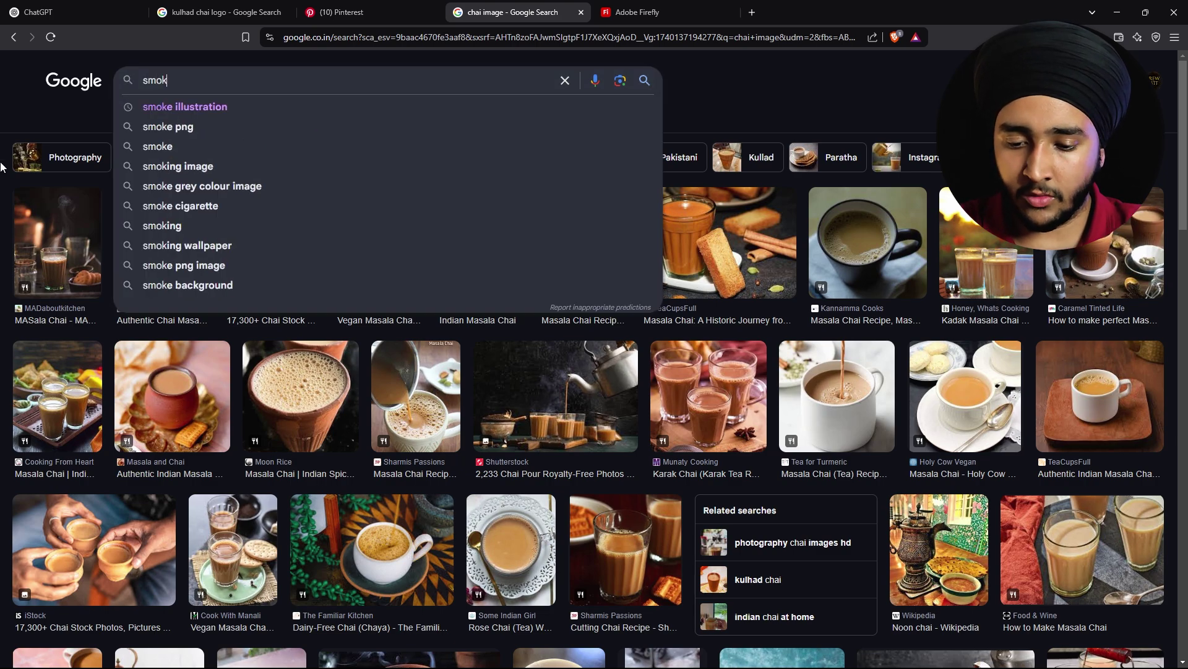
pyautogui.press('Down')
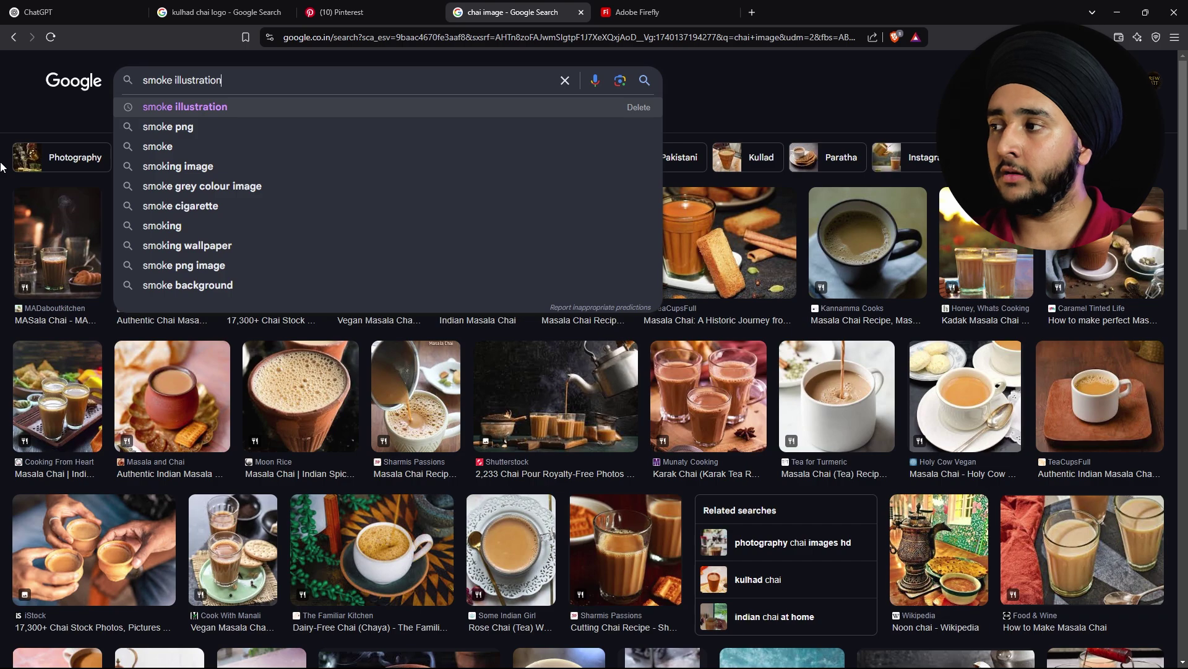
pyautogui.press('Return')
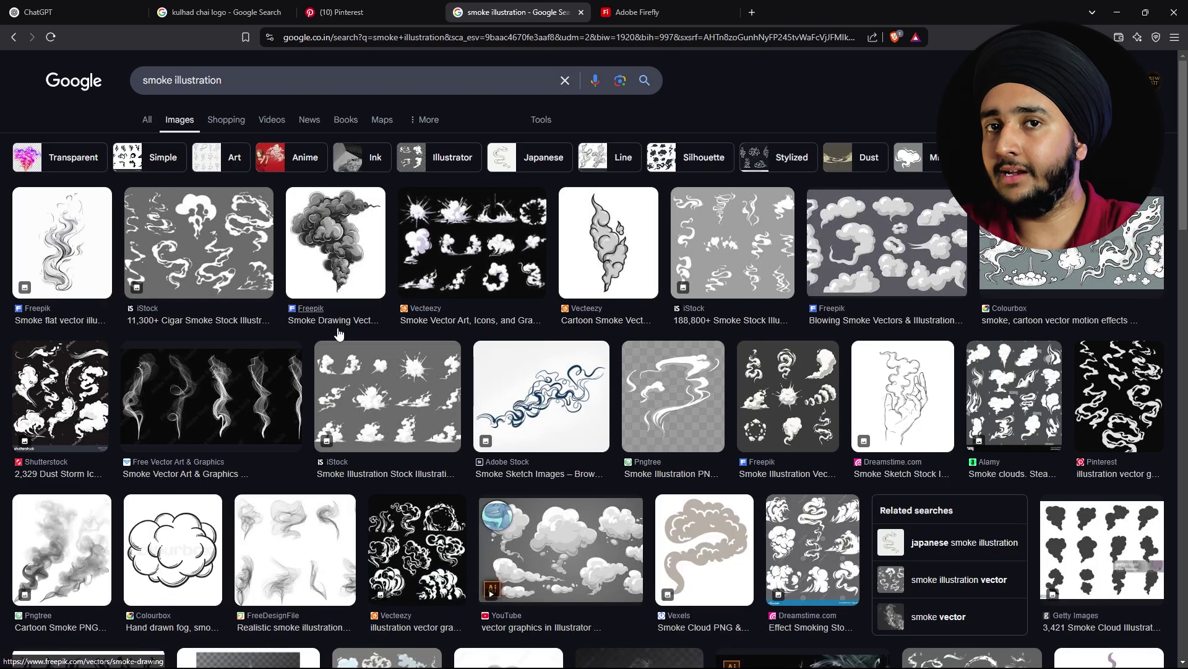
pyautogui.click(624, 356)
# Step: Copy the chaii text from the Photoshop poster into the Illustrator document and place it below the गरम vector
pyautogui.hotkey('alt', 'Tab')
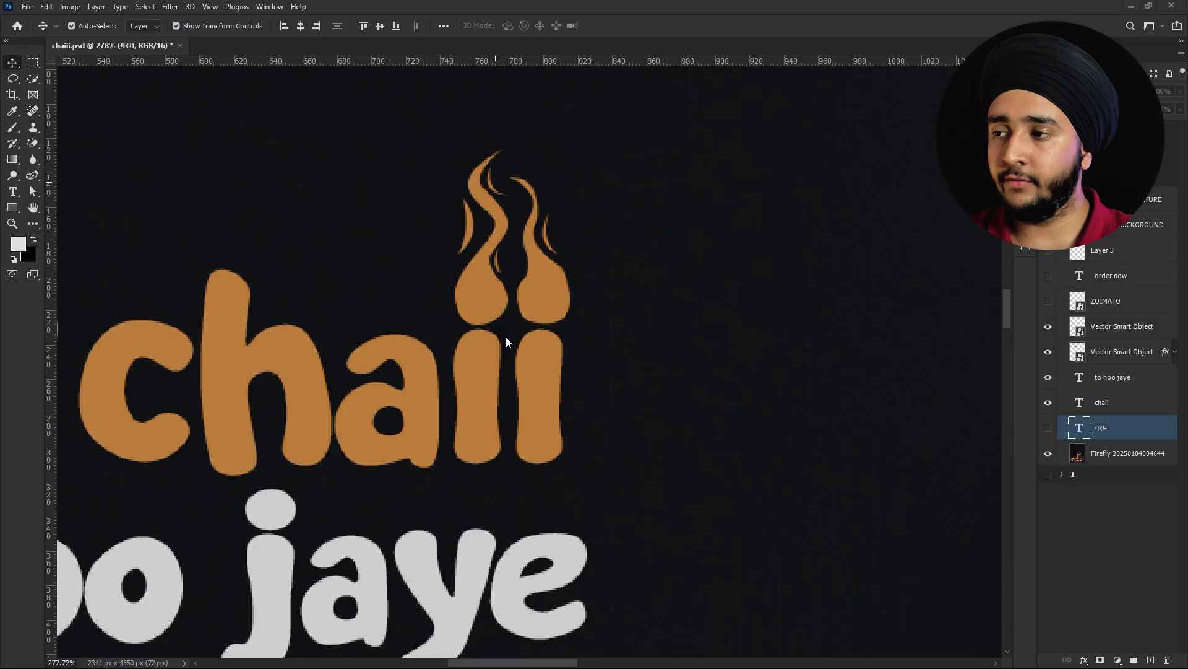
pyautogui.press('r')
pyautogui.scroll(-6, 358, 391)
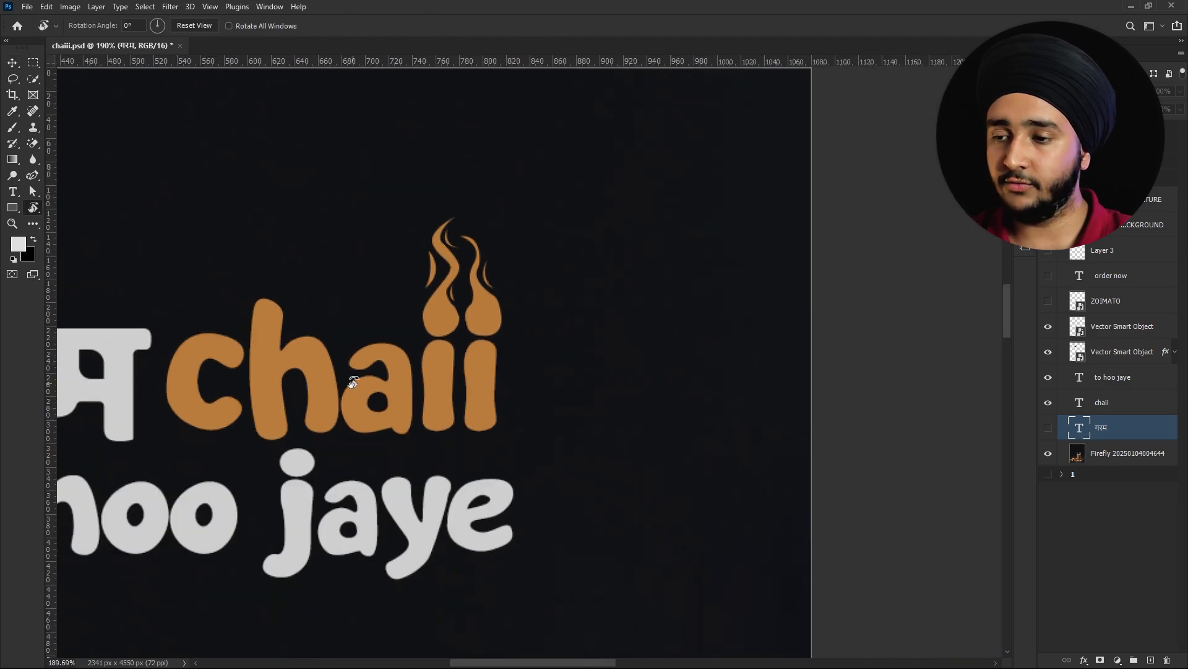
pyautogui.press('t')
pyautogui.doubleClick(313, 385)
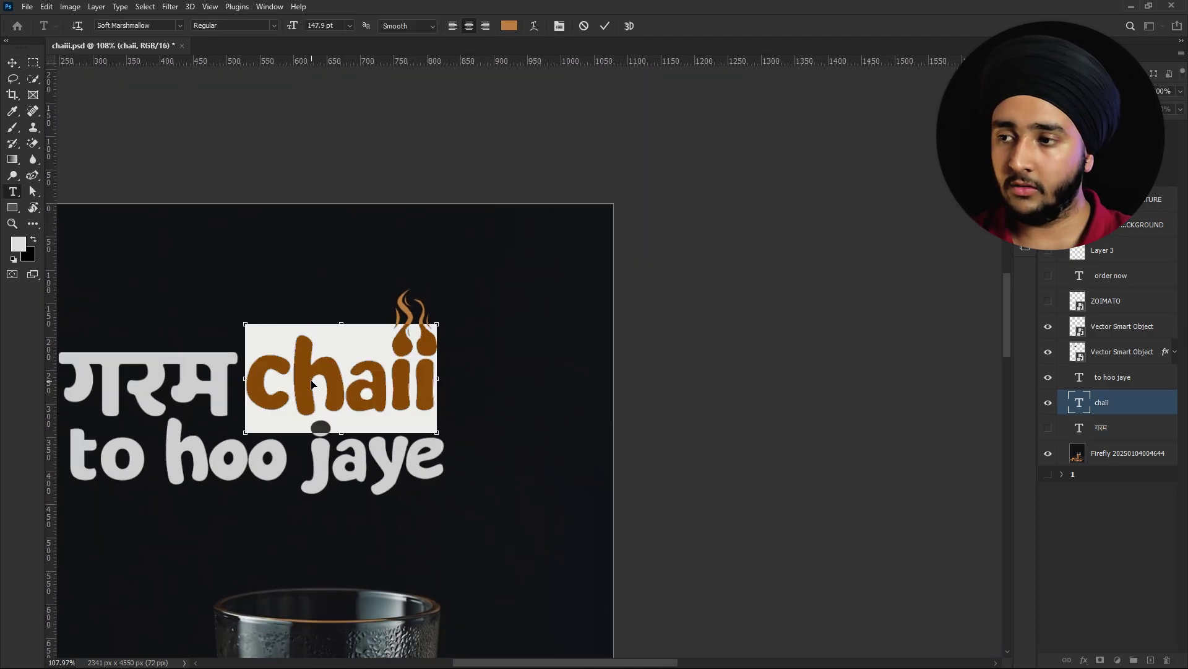
pyautogui.hotkey('alt', 'Tab')
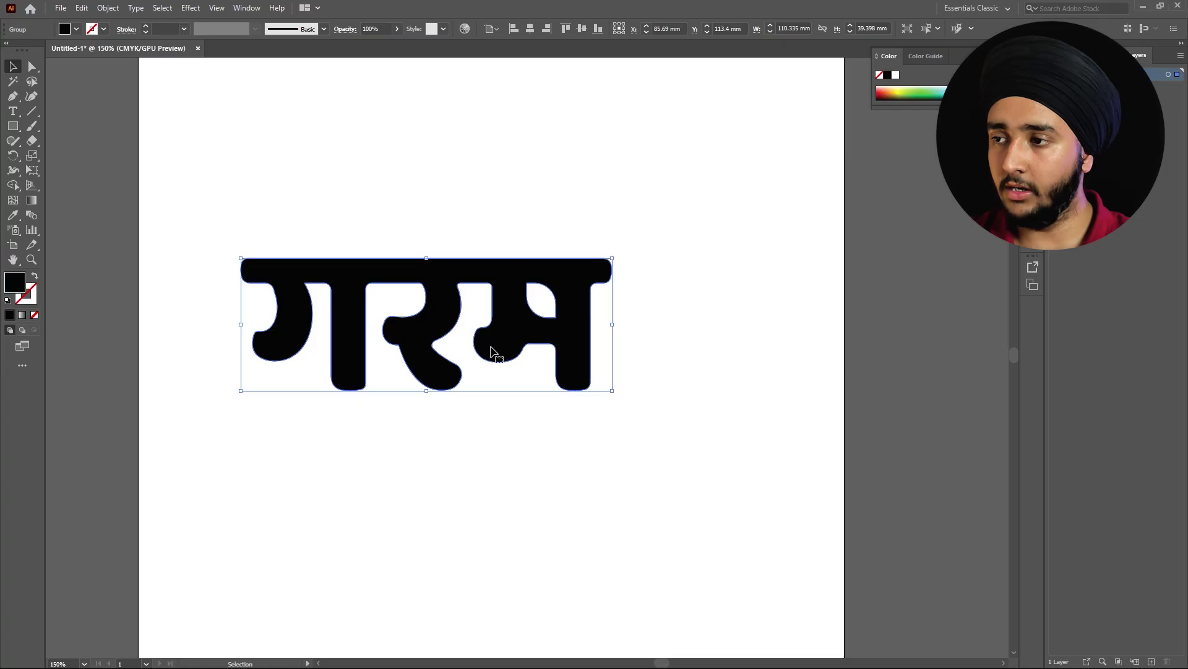
pyautogui.moveTo(414, 437); pyautogui.dragTo(414, 282)
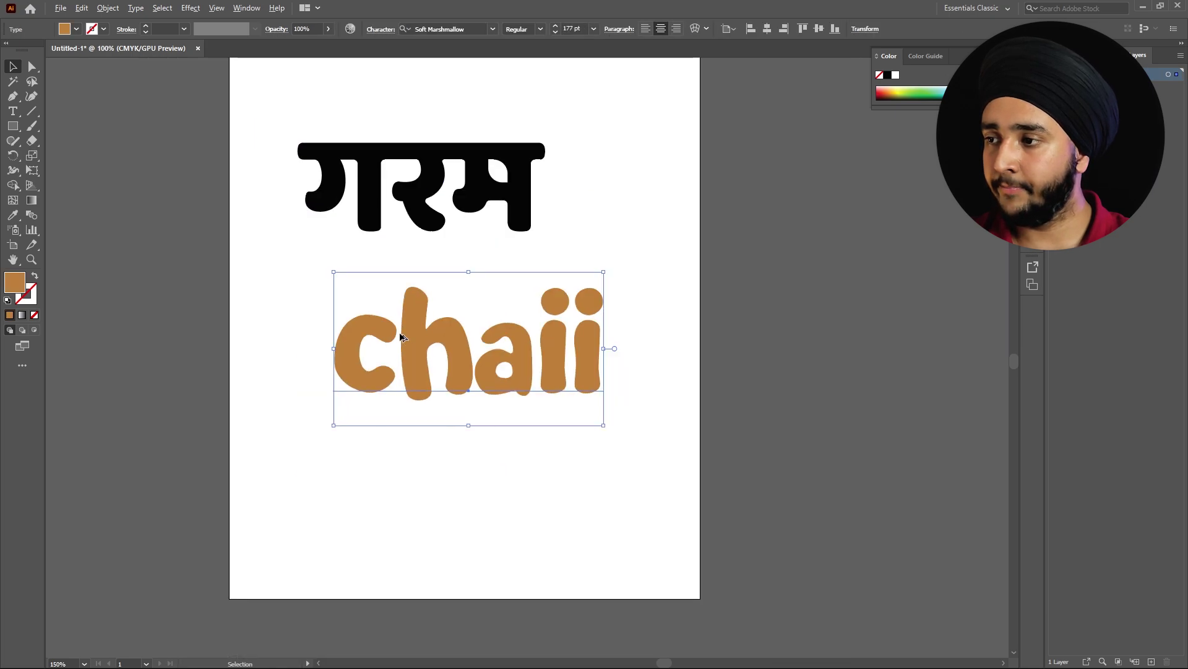
# Step: Start a brown Pen path at the left edge of the first i's dot and try a curve rising above it
pyautogui.click(11, 97)
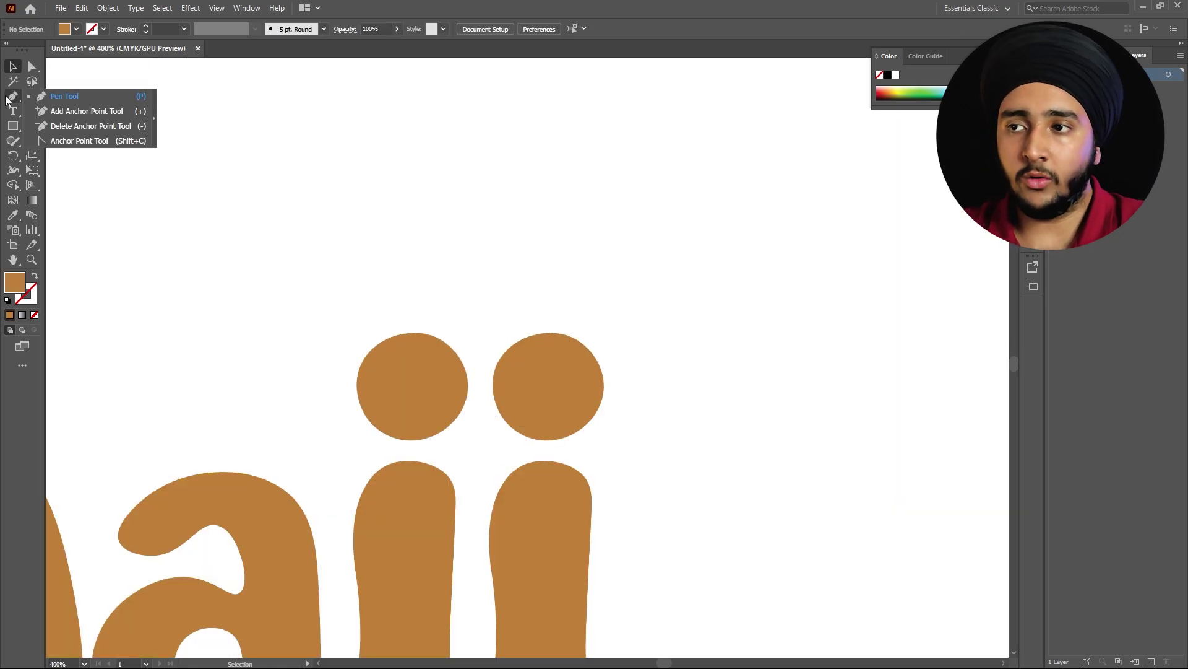
pyautogui.click(8, 100)
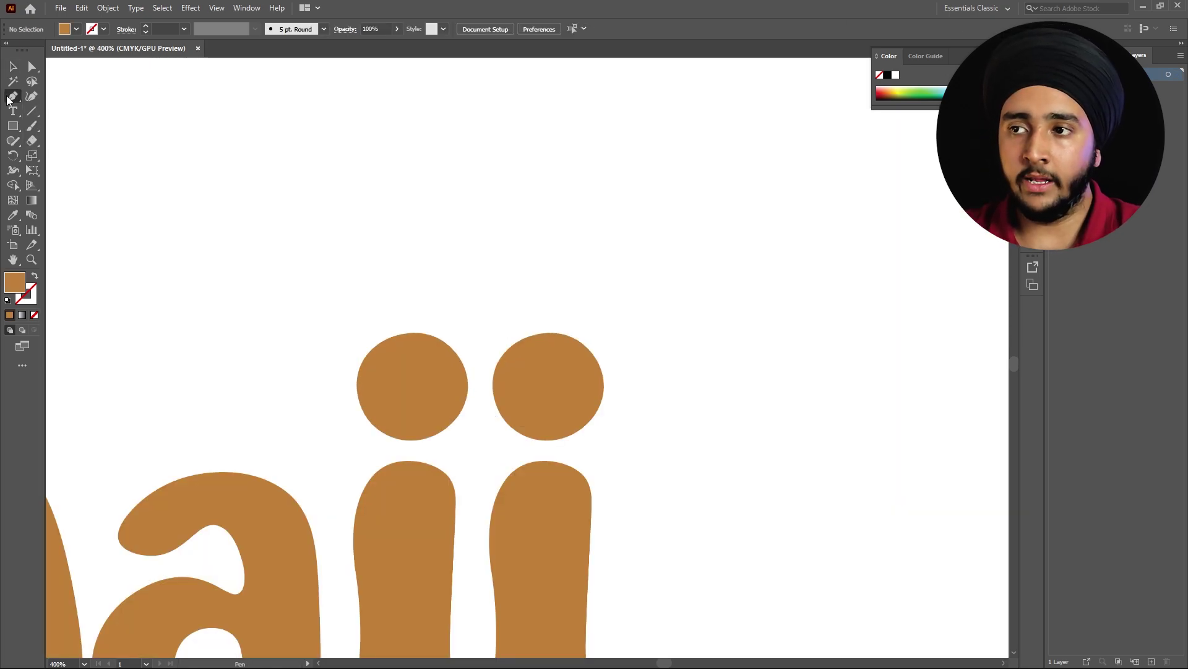
pyautogui.click(77, 31)
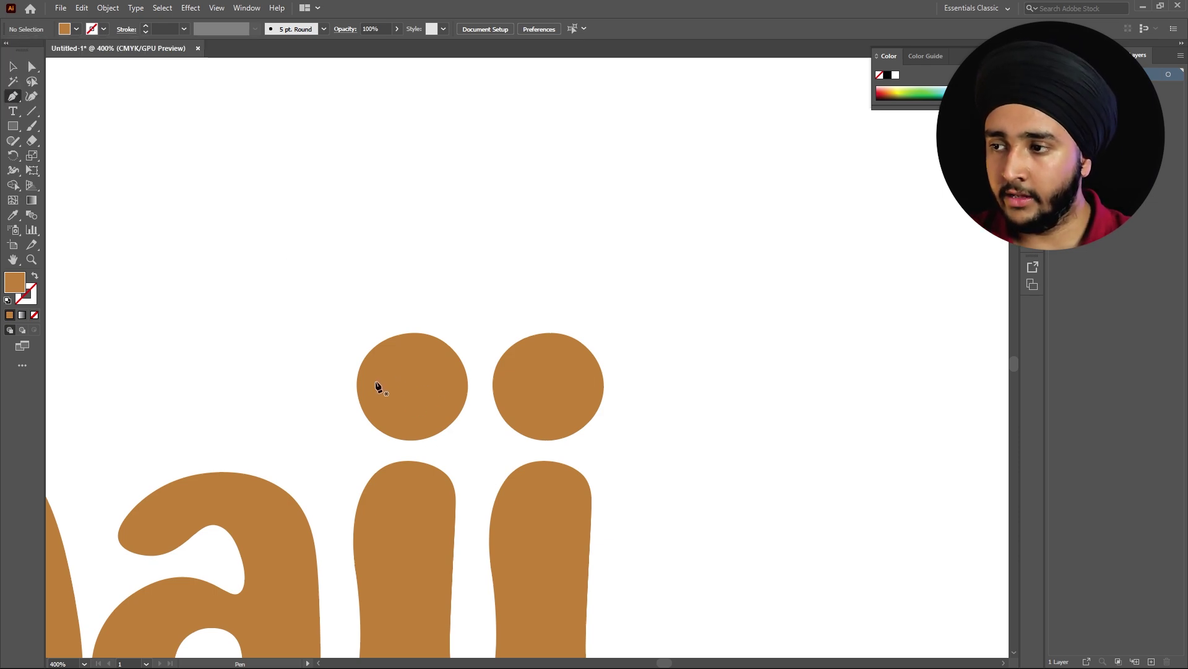
pyautogui.click(357, 384)
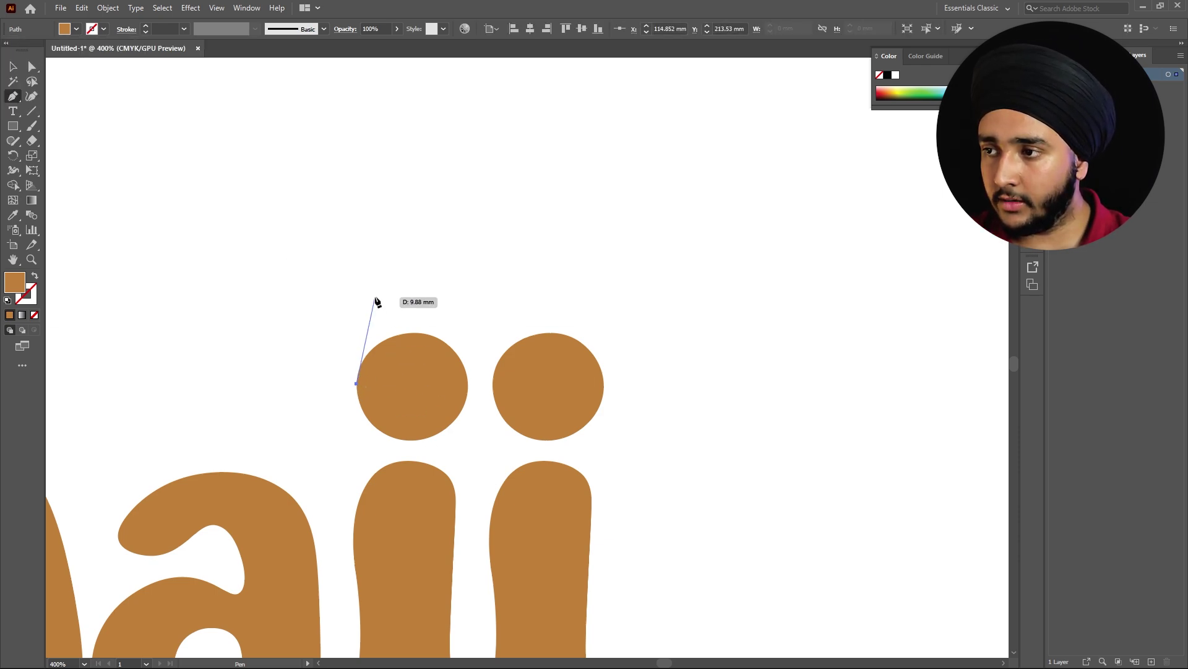
pyautogui.moveTo(404, 245); pyautogui.dragTo(448, 206)
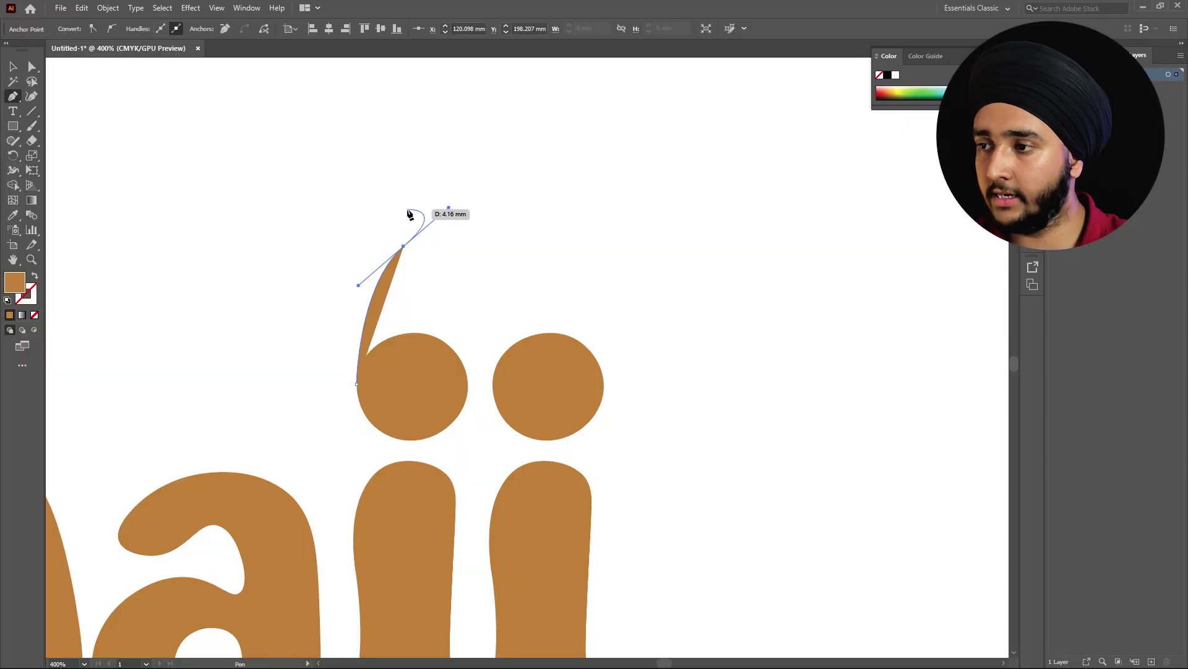
pyautogui.scroll(-3, 411, 248)
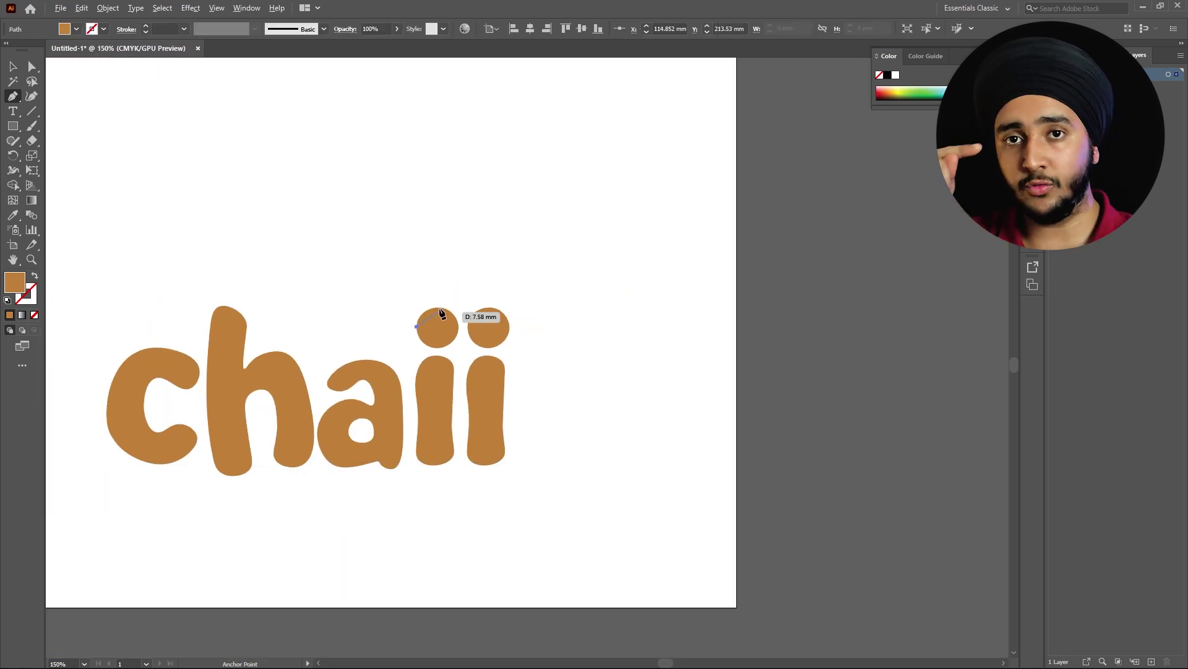
# Step: Draw the wavy steam outline above the first i's dot, rising to a pointed tip and curving back down its right side
pyautogui.moveTo(457, 320); pyautogui.dragTo(395, 316)
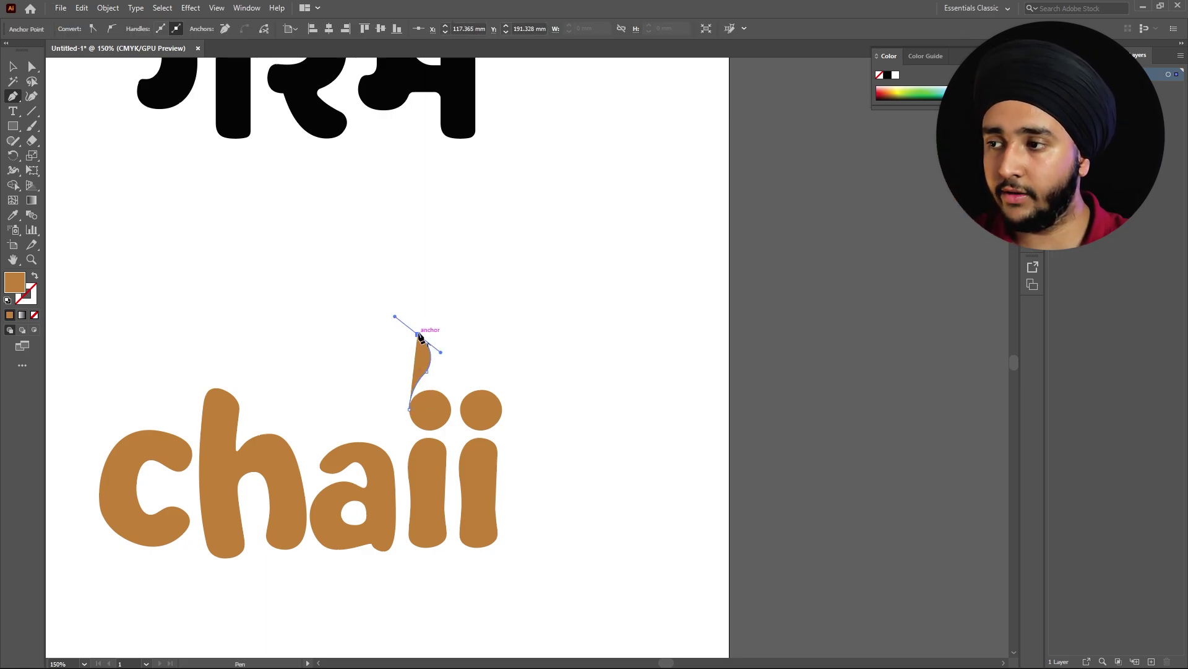
pyautogui.click(419, 334)
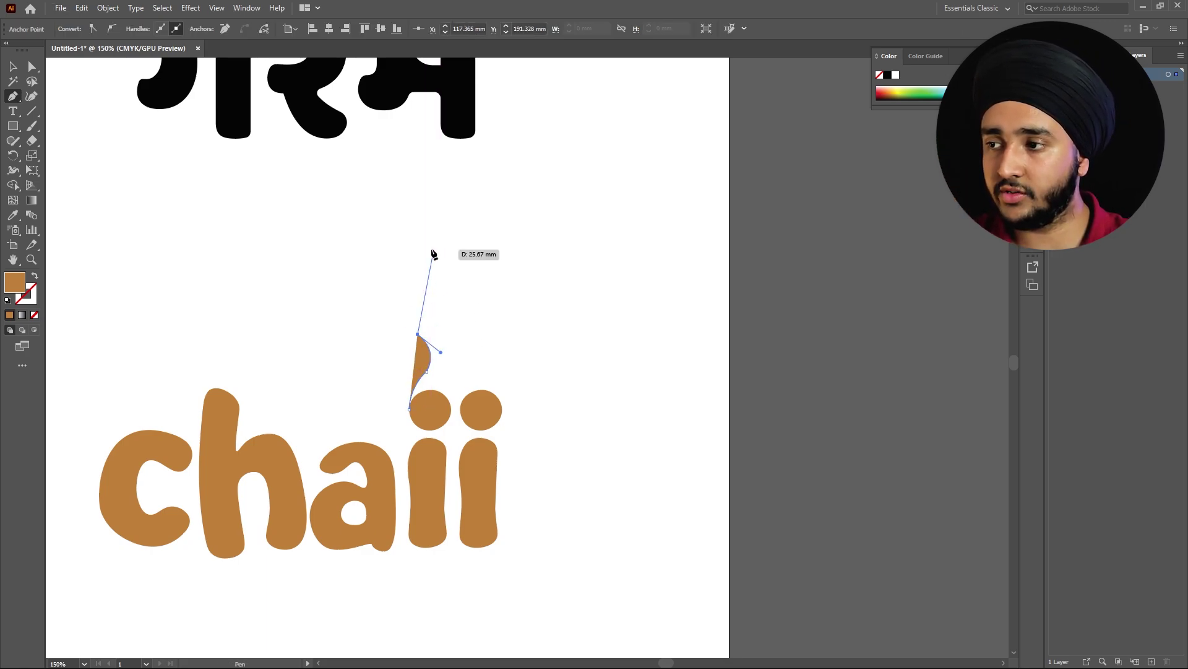
pyautogui.moveTo(438, 306); pyautogui.dragTo(468, 298)
pyautogui.click(438, 305)
pyautogui.moveTo(432, 334); pyautogui.dragTo(439, 377)
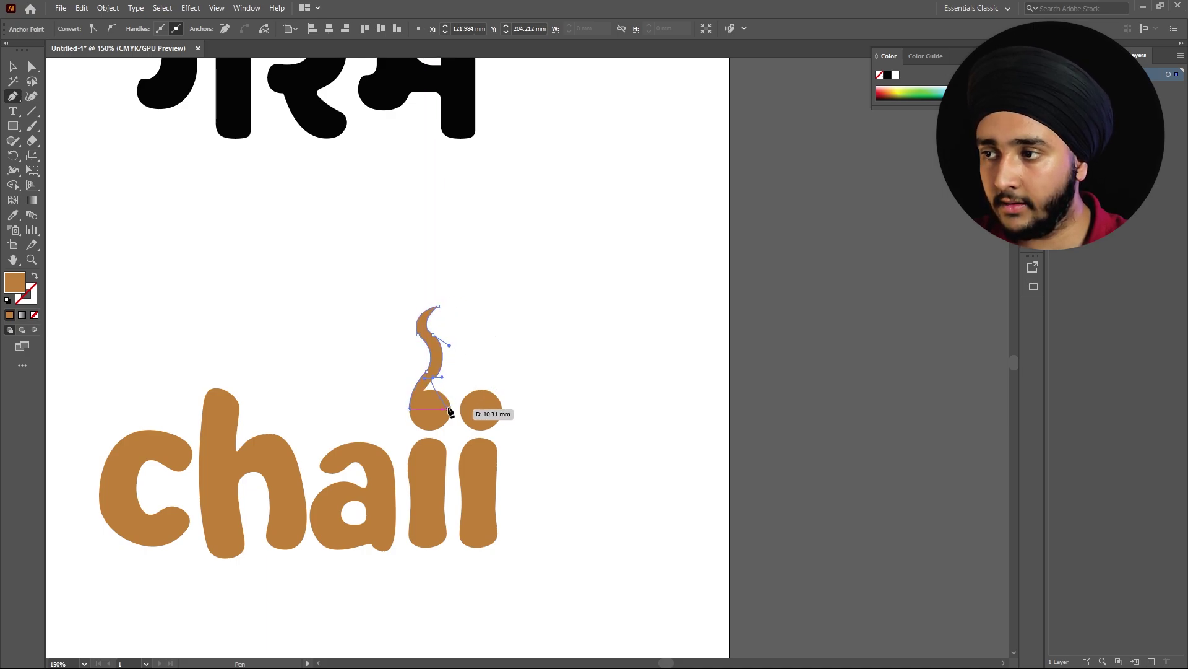
# Step: Extend the steam outline with a curve down to the right edge of the first i's dot
pyautogui.scroll(6, 454, 402)
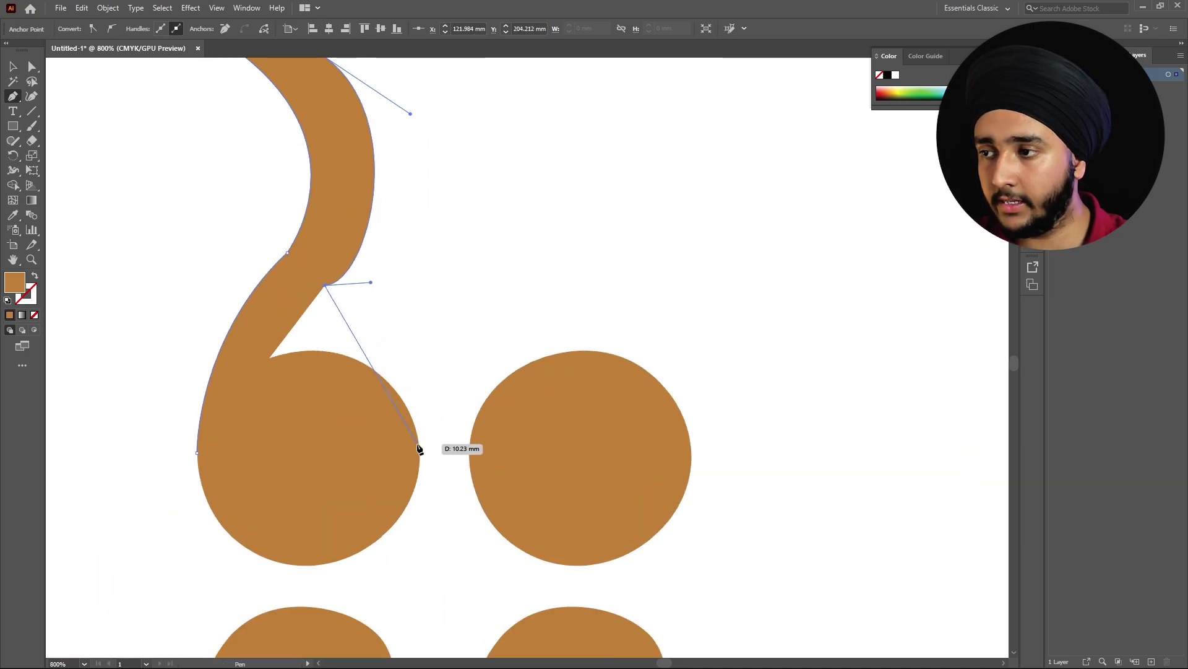
pyautogui.moveTo(419, 444); pyautogui.dragTo(430, 535)
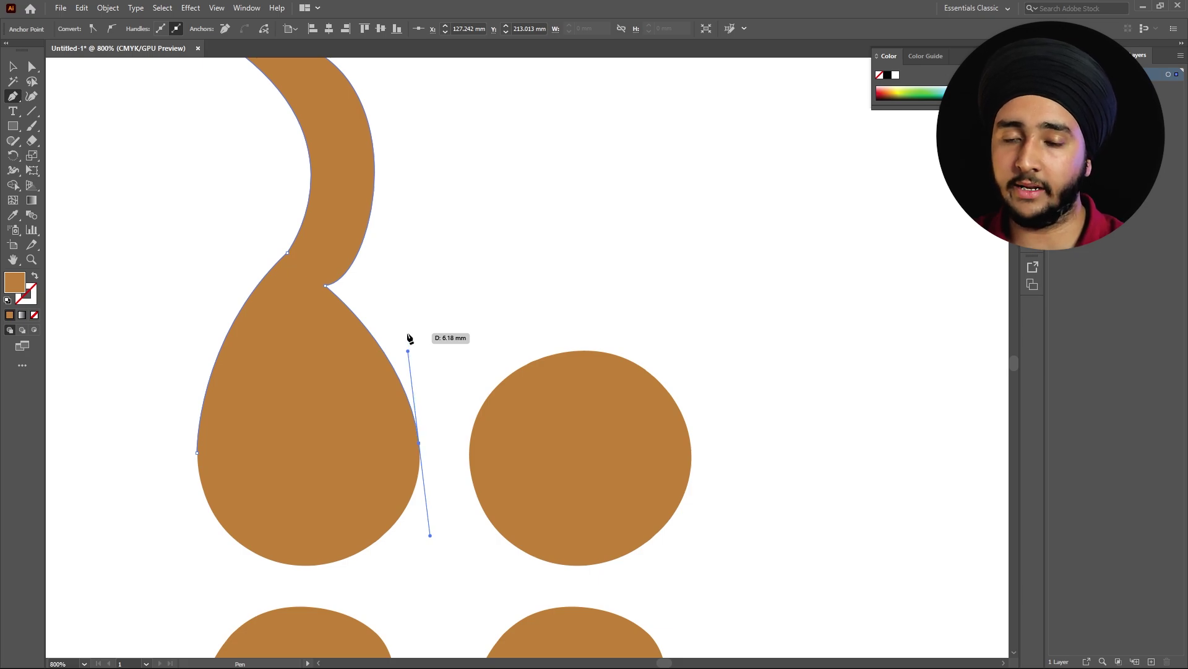
pyautogui.scroll(-5, 409, 337)
pyautogui.scroll(4, 373, 307)
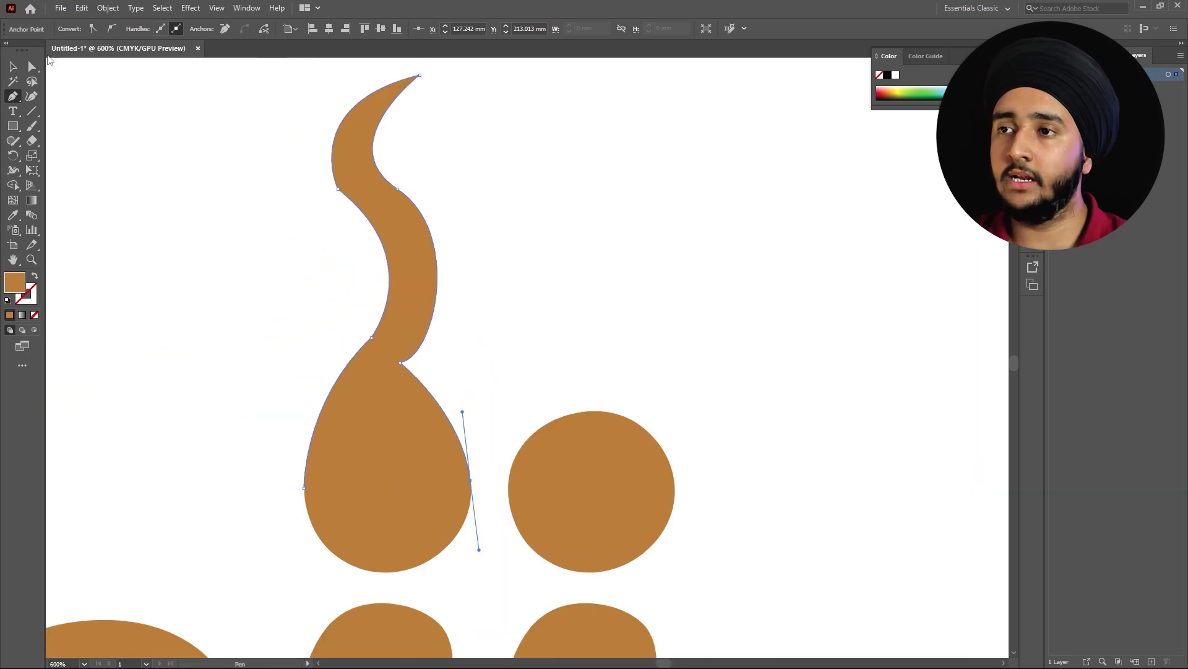
# Step: Round the upper-left bend of the steam shape with Direct Selection
pyautogui.click(32, 66)
pyautogui.scroll(1, 321, 179)
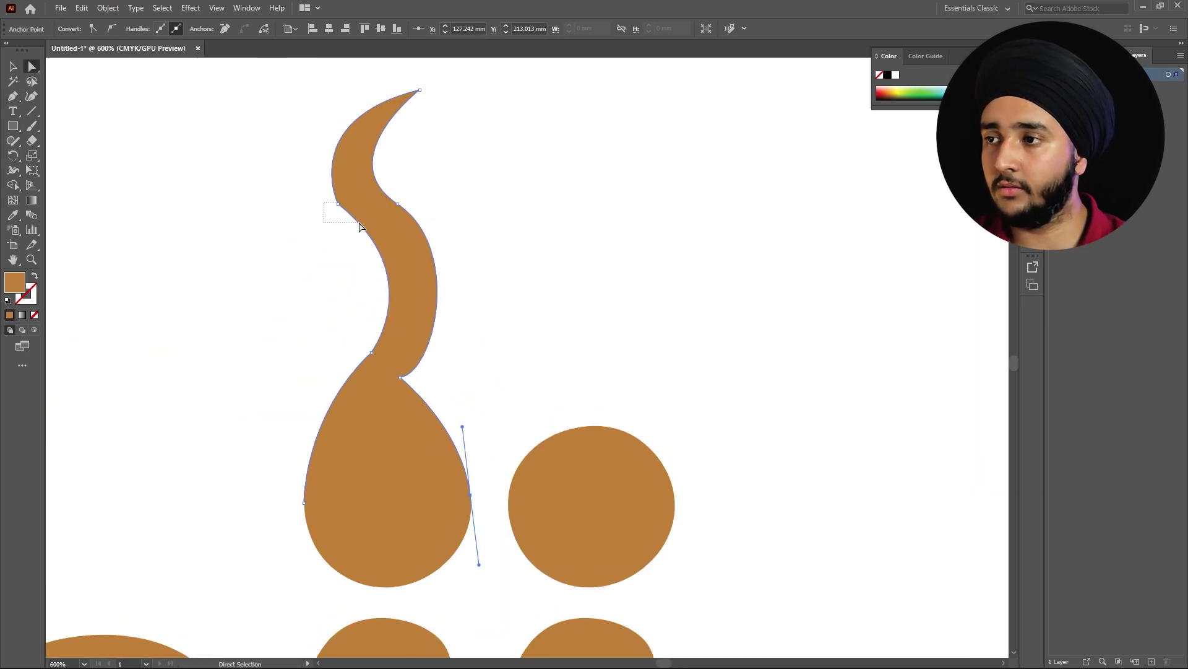
pyautogui.moveTo(361, 227); pyautogui.dragTo(477, 156)
pyautogui.moveTo(424, 388); pyautogui.dragTo(406, 316)
pyautogui.hotkey('ctrl', 'z')
# Step: Round the right-hand corner of the neck where the steam widens into the first i's dot
pyautogui.click(412, 377)
pyautogui.moveTo(406, 382); pyautogui.dragTo(451, 374)
pyautogui.click(403, 201)
pyautogui.click(400, 202)
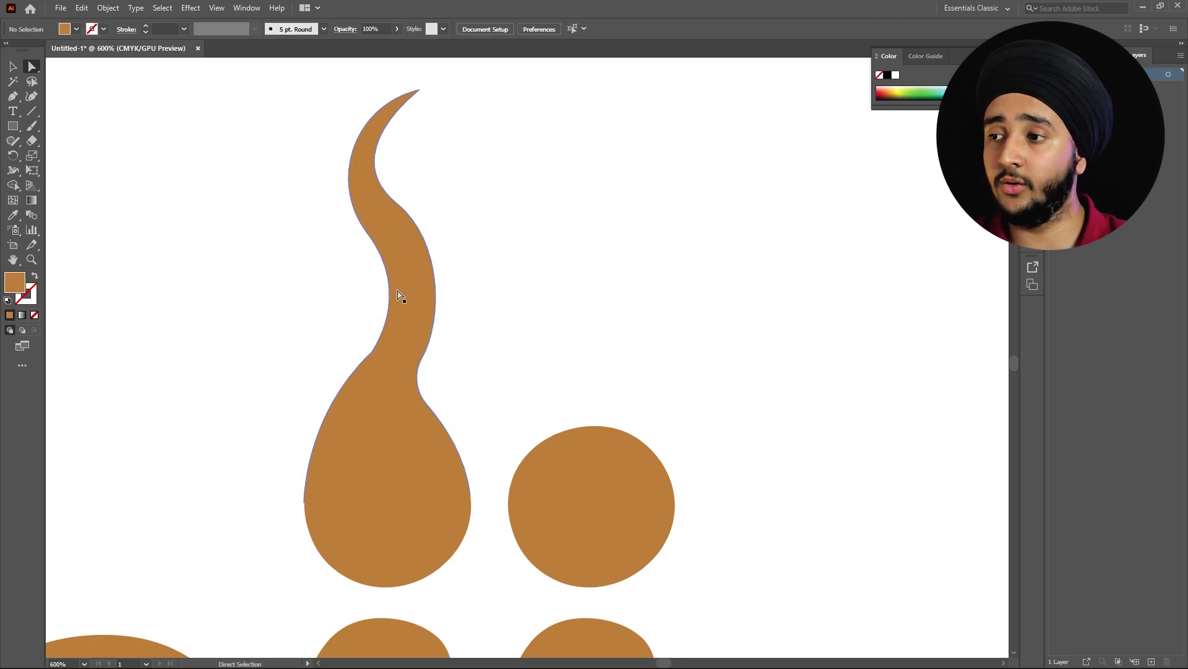
pyautogui.moveTo(401, 297); pyautogui.dragTo(390, 361)
pyautogui.hotkey('ctrl', 'z')
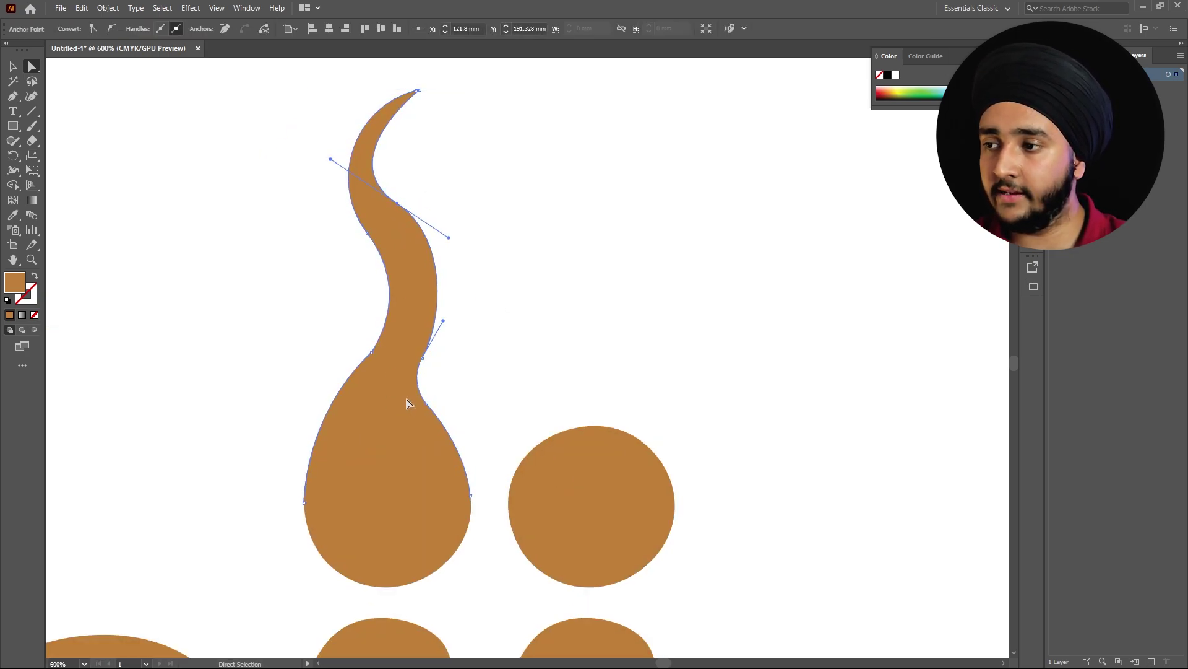
# Step: Lock the chaii text object so only the steam path stays editable
pyautogui.hotkey('ctrl', '-')
pyautogui.hotkey('ctrl', '-')
pyautogui.hotkey('ctrl', '-')
pyautogui.hotkey('ctrl', '-')
pyautogui.click(415, 408)
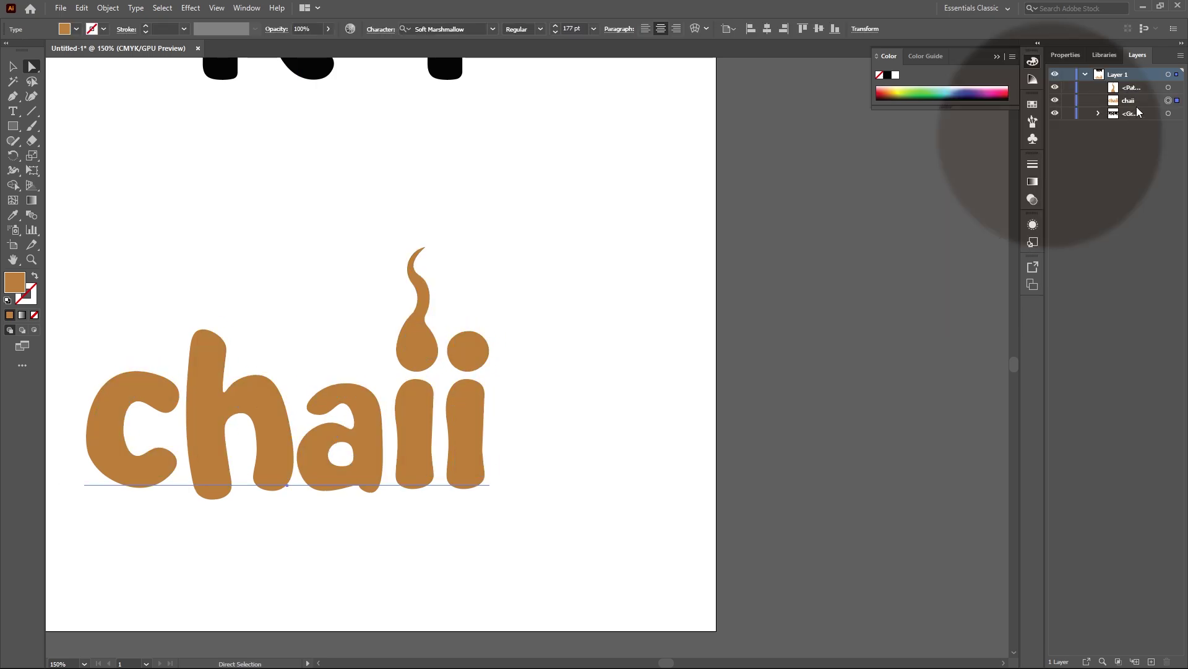
pyautogui.click(1147, 101)
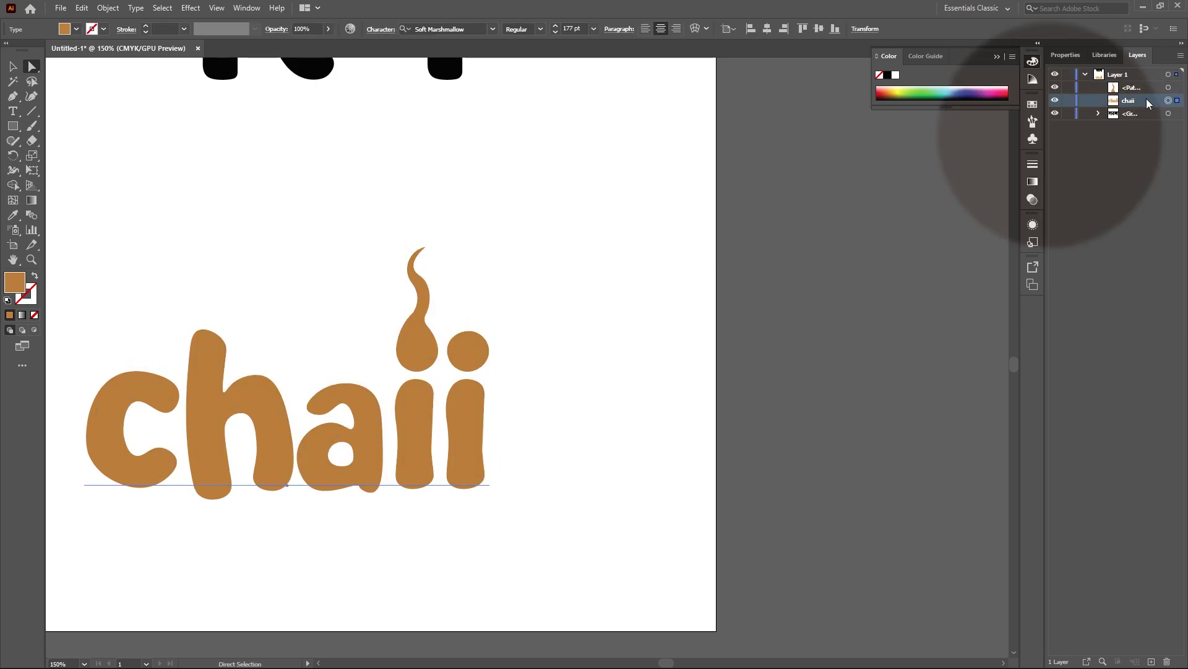
pyautogui.click(1069, 101)
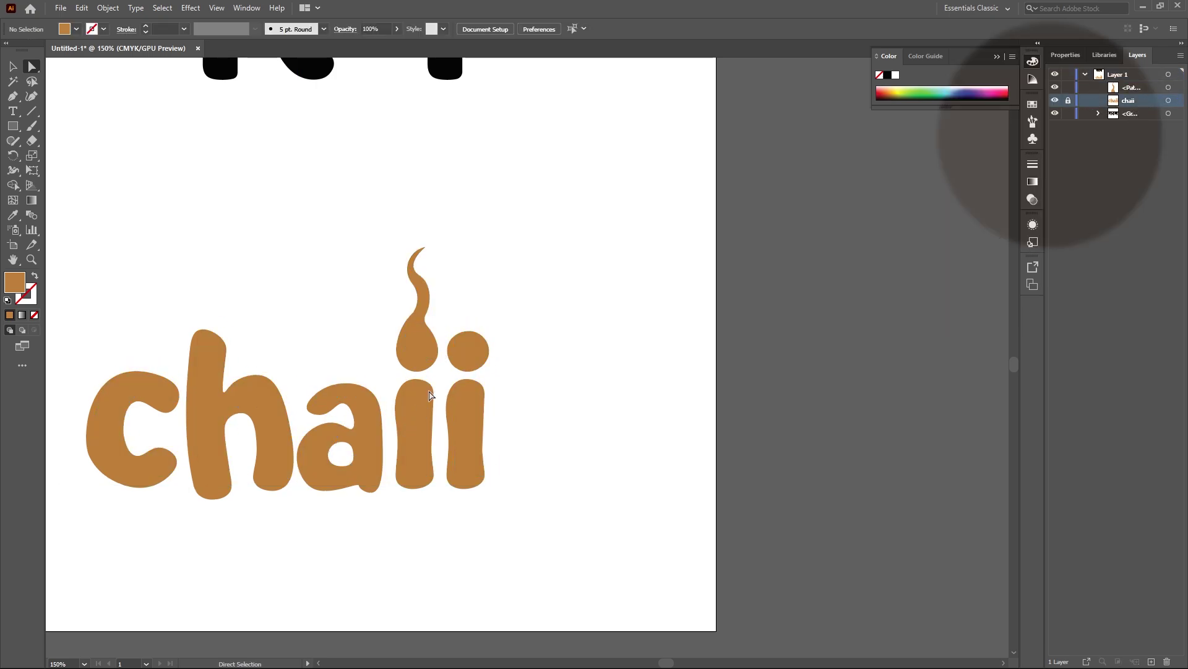
# Step: Round the left-hand corner of the neck where the steam widens into the first i's dot
pyautogui.scroll(5, 432, 395)
pyautogui.scroll(-2, 462, 329)
pyautogui.scroll(2, 478, 314)
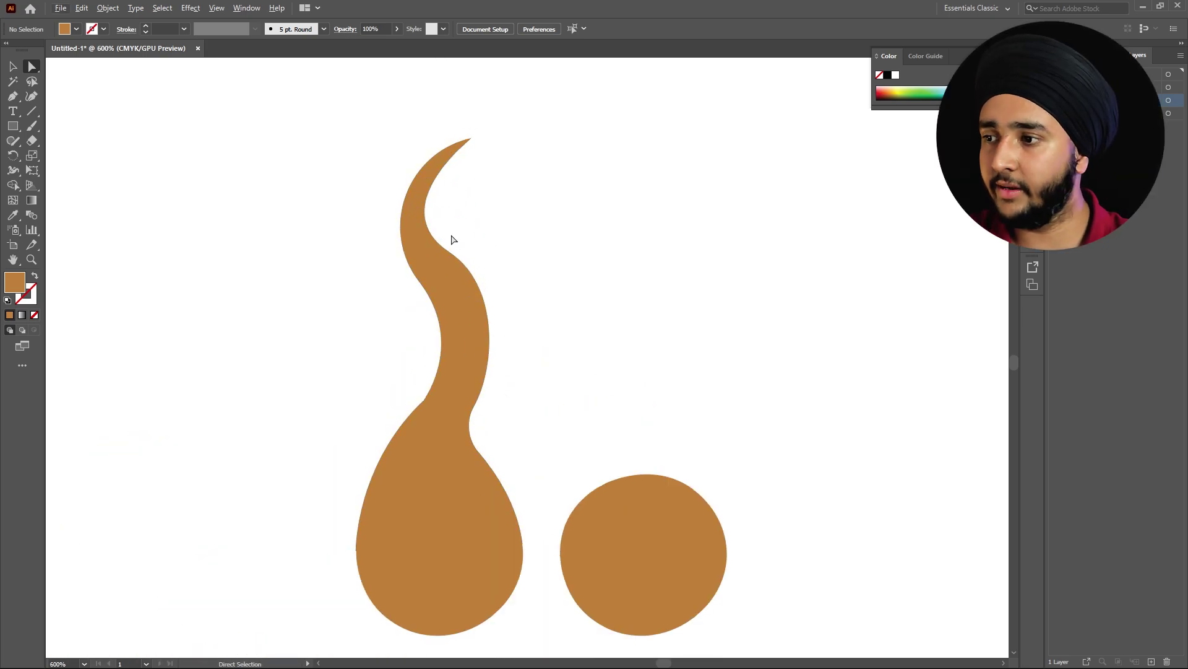
pyautogui.click(423, 402)
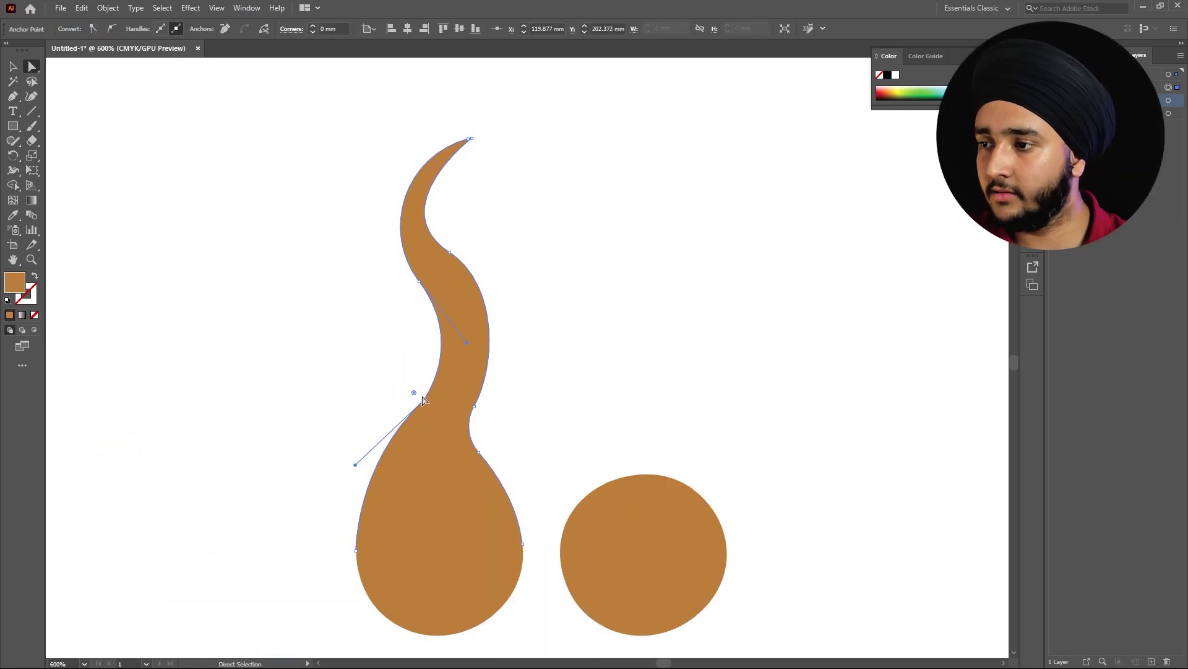
pyautogui.click(305, 331)
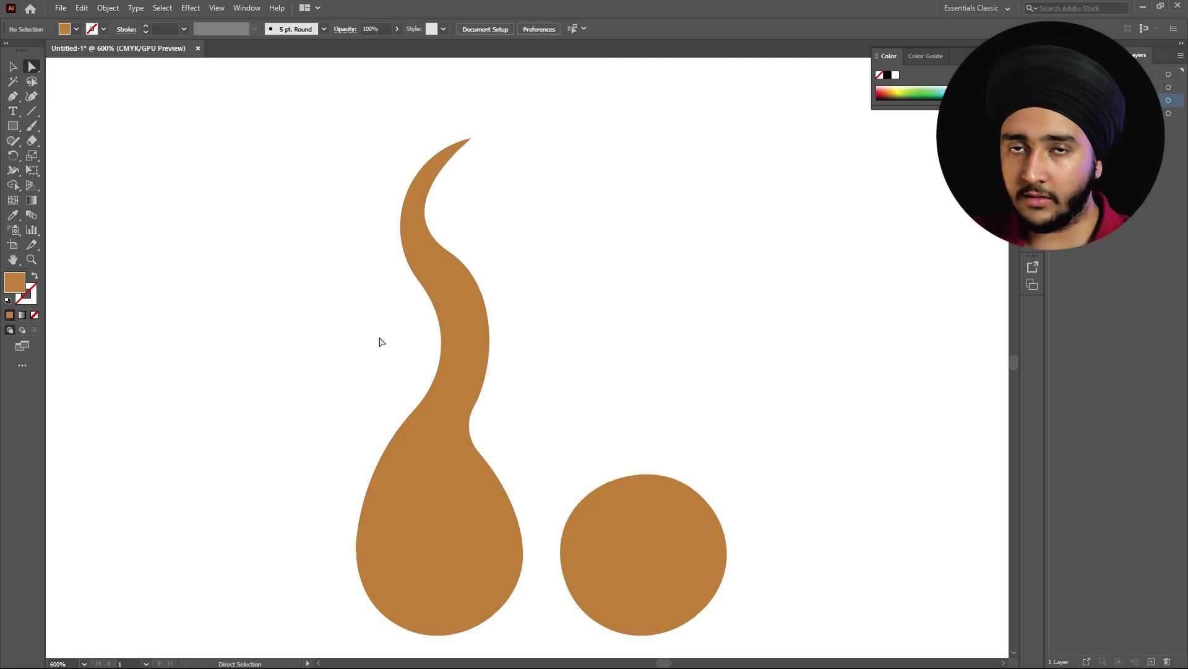
# Step: Compare the drawn steam with the steam above chaii in the Photoshop poster, then return to Illustrator
pyautogui.scroll(-1, 507, 375)
pyautogui.scroll(-3, 507, 375)
pyautogui.hotkey('alt', 'Tab')
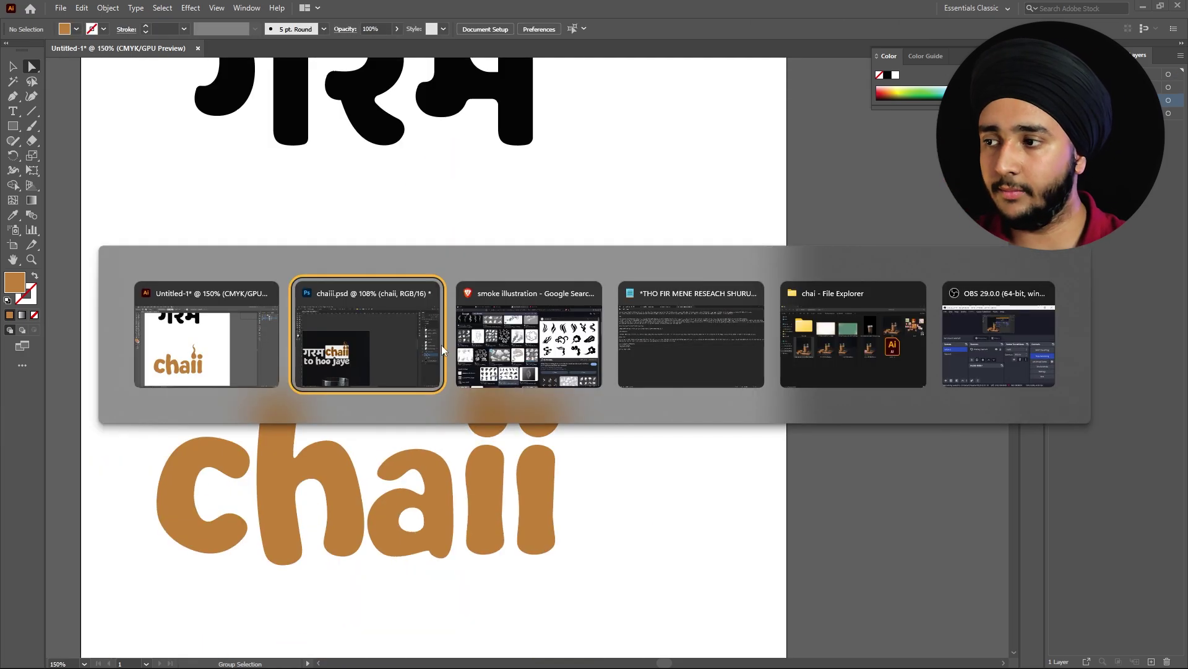
pyautogui.scroll(3, 415, 336)
pyautogui.hotkey('alt', 'Tab')
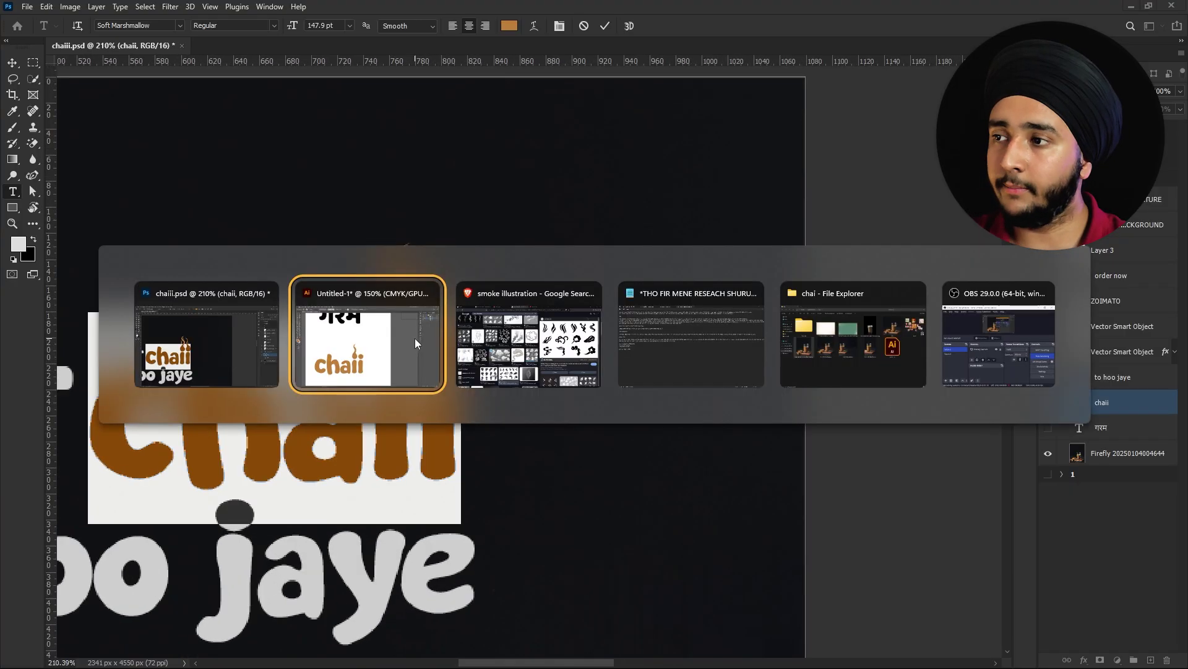
pyautogui.scroll(1, 563, 442)
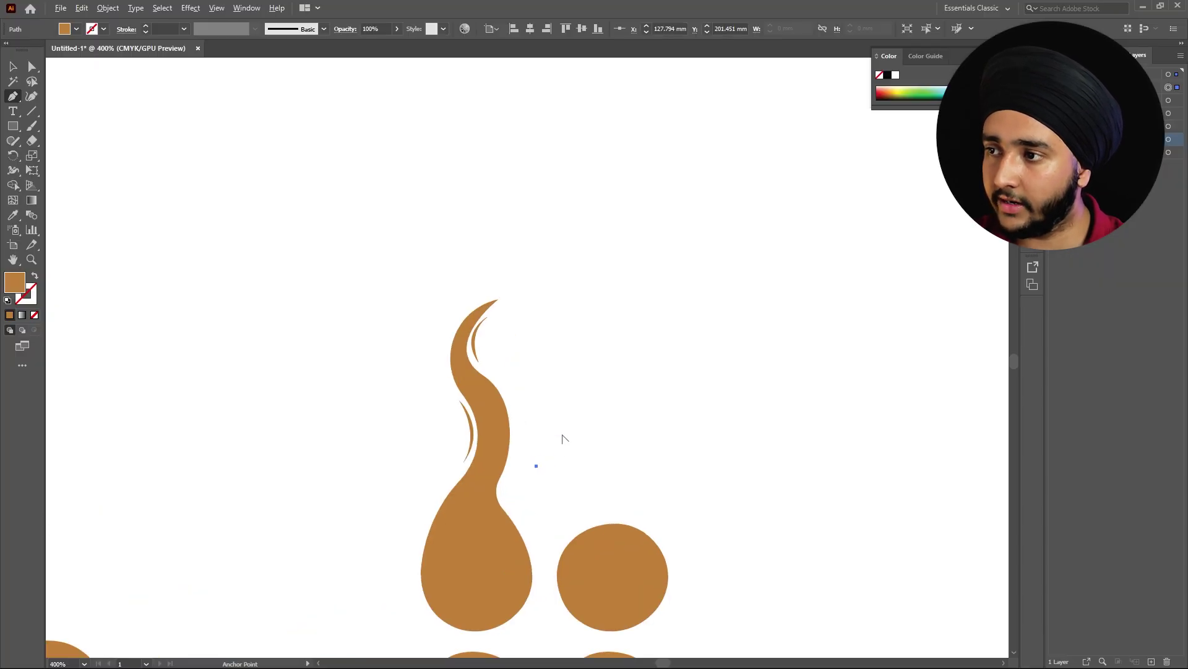
# Step: Inspect the finished steam above chaii and clear the selection of the stray anchor point beside it
pyautogui.scroll(-3, 564, 443)
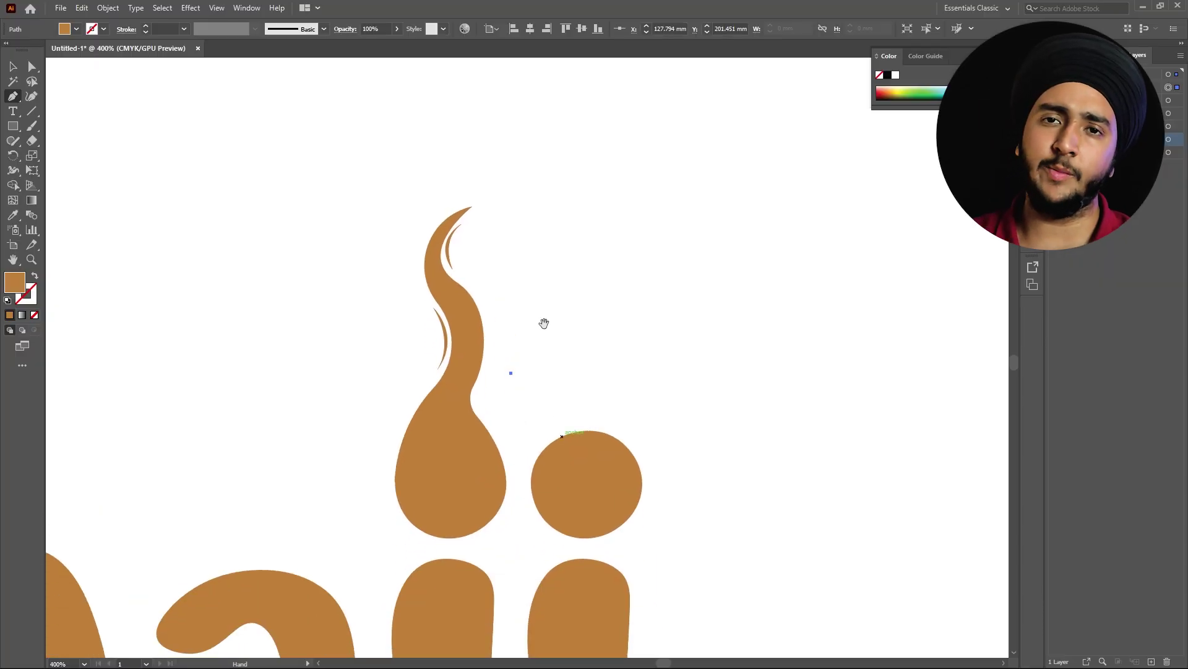
pyautogui.press('v')
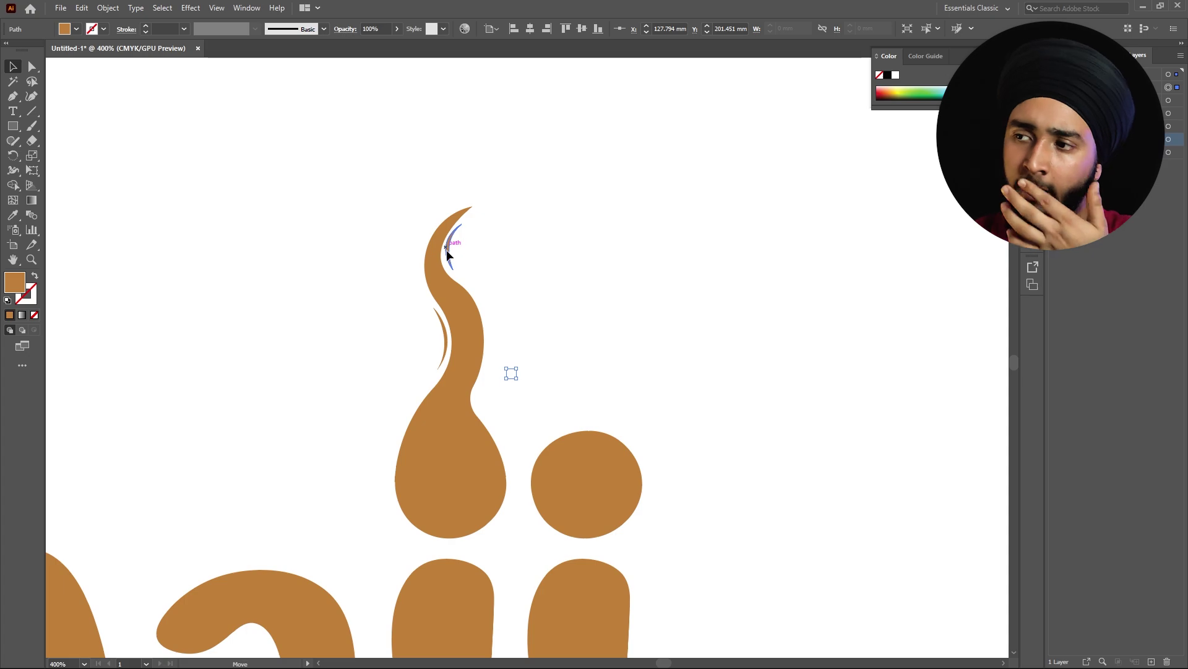
pyautogui.click(574, 294)
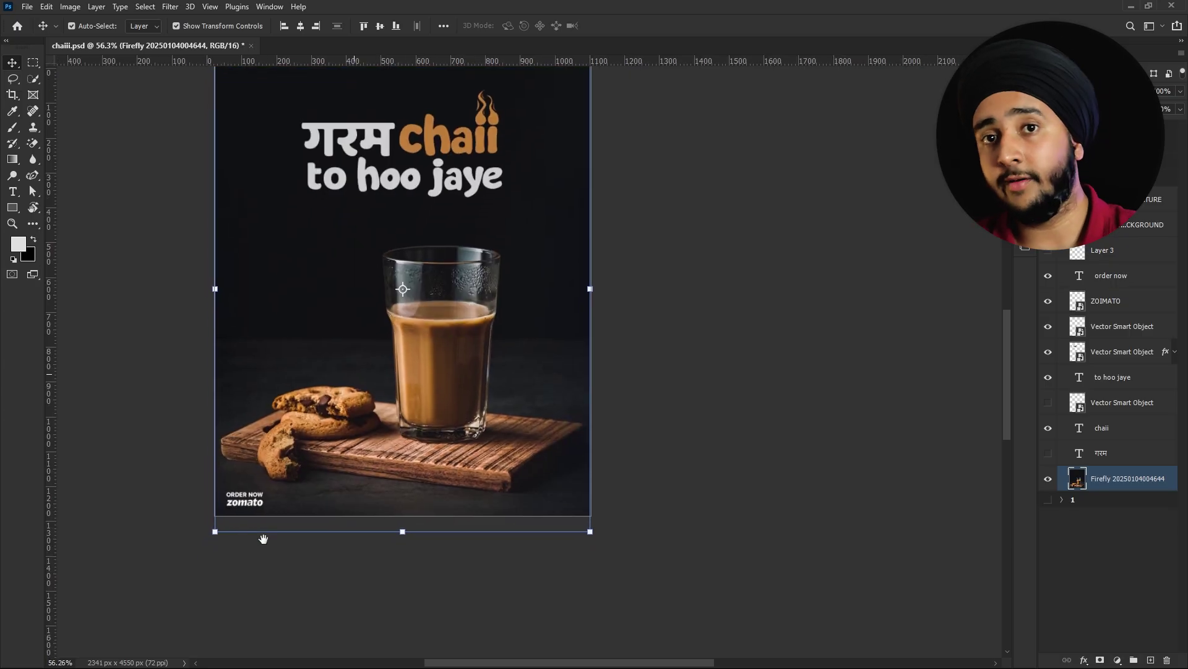
# Step: Switch to the Photoshop poster and show Layer 3 with the round कुल्हाड़ चाय logo in the poster's corner
pyautogui.hotkey('ctrl', 'z')
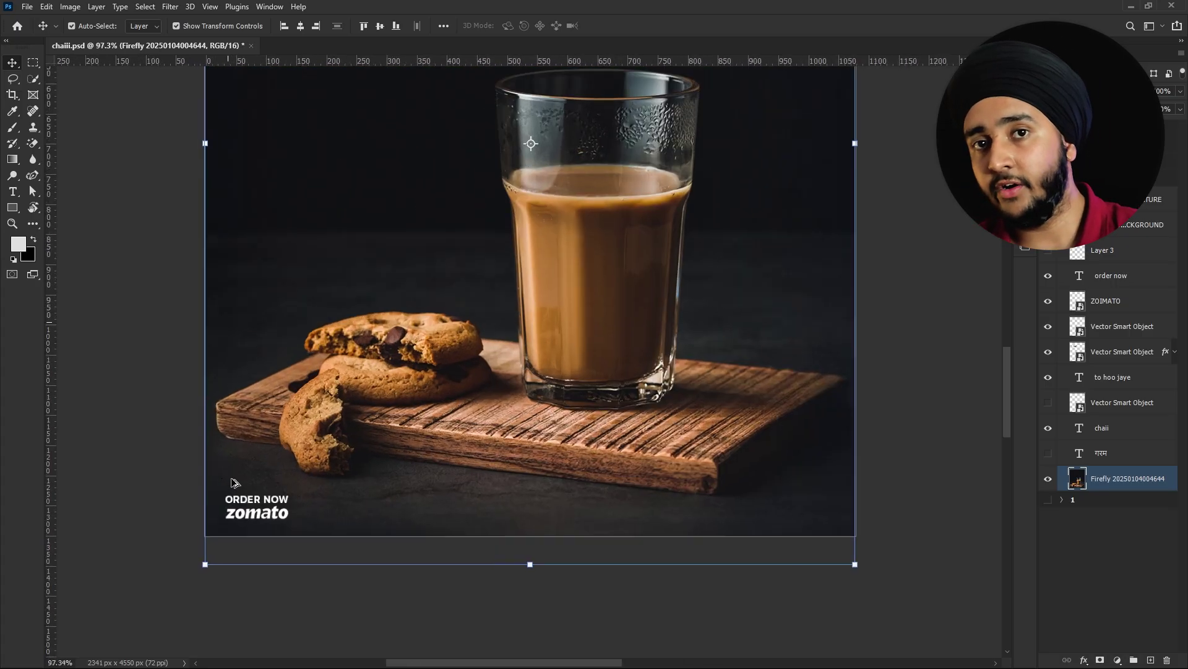
pyautogui.hotkey('ctrl', 'shift', 'z')
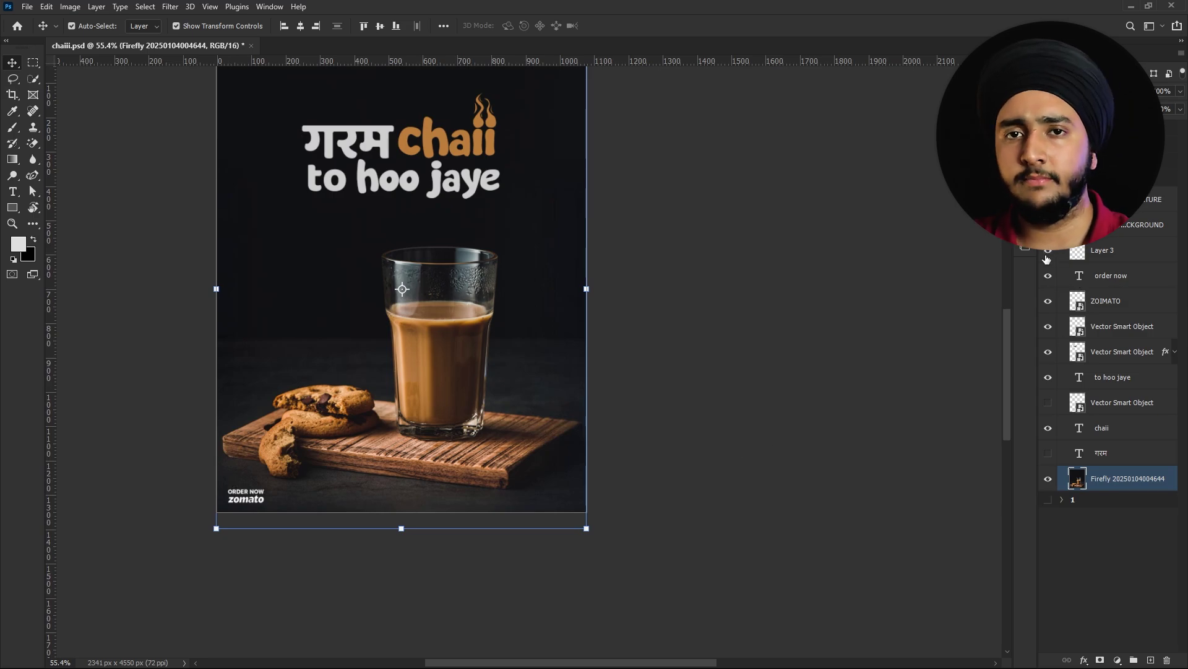
pyautogui.click(1048, 251)
pyautogui.scroll(8, 486, 173)
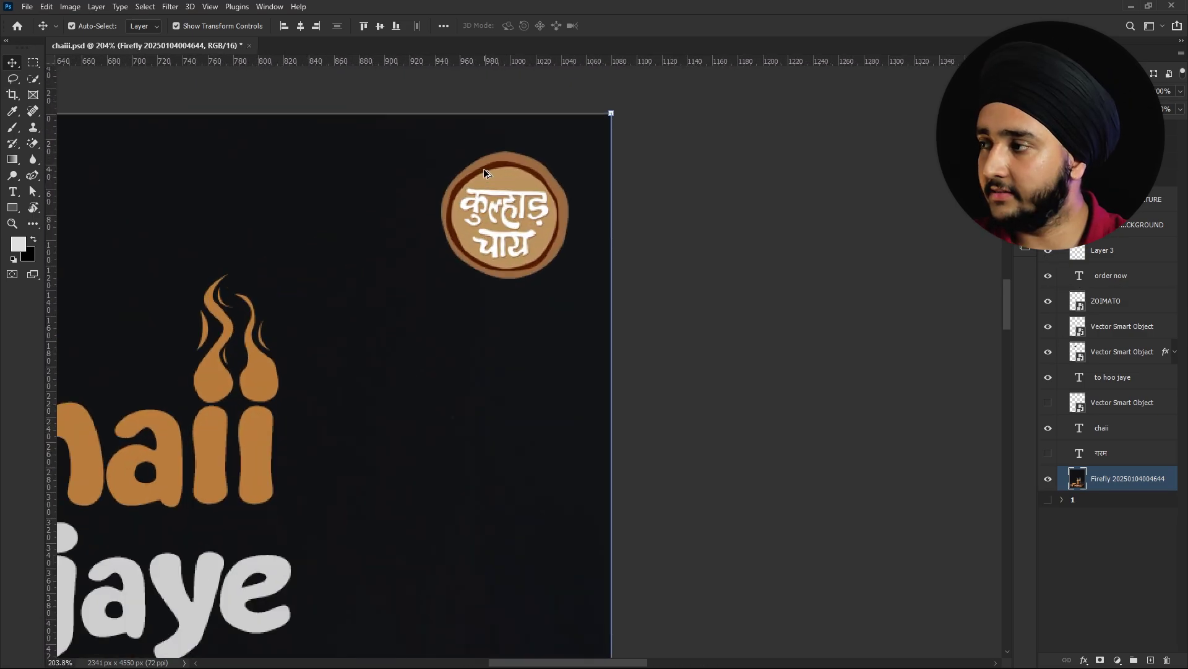
pyautogui.scroll(-5, 486, 173)
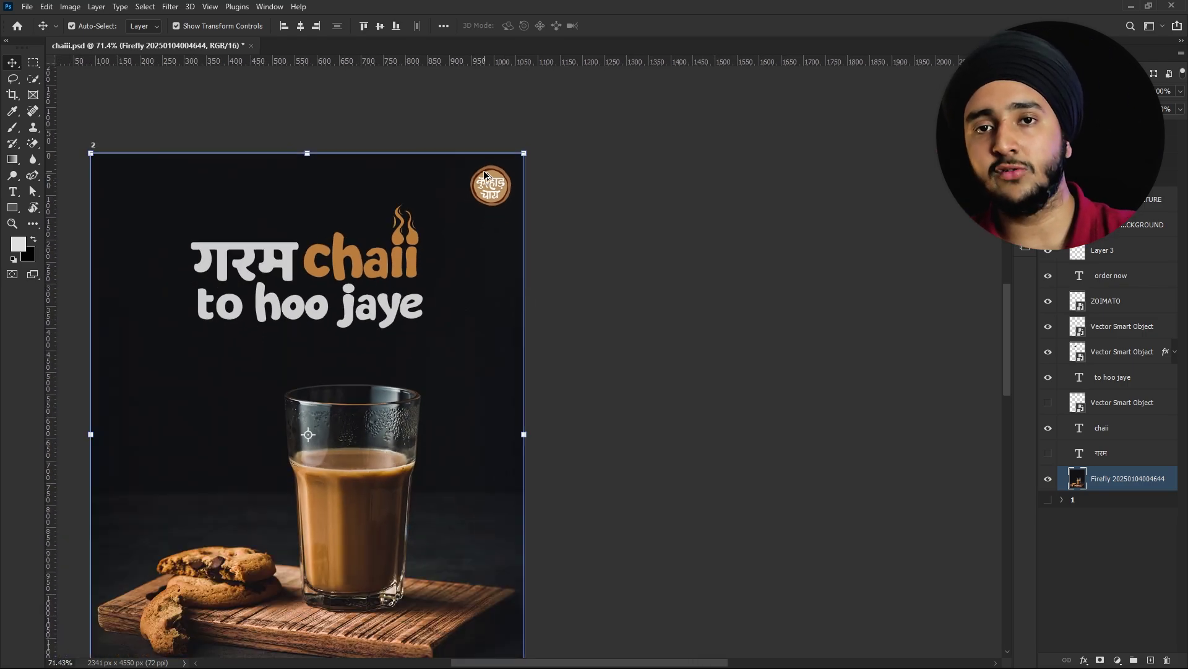
# Step: Examine the third poster version, focusing on the chai glass icon that replaces the ii in the heading
pyautogui.scroll(-3, 486, 176)
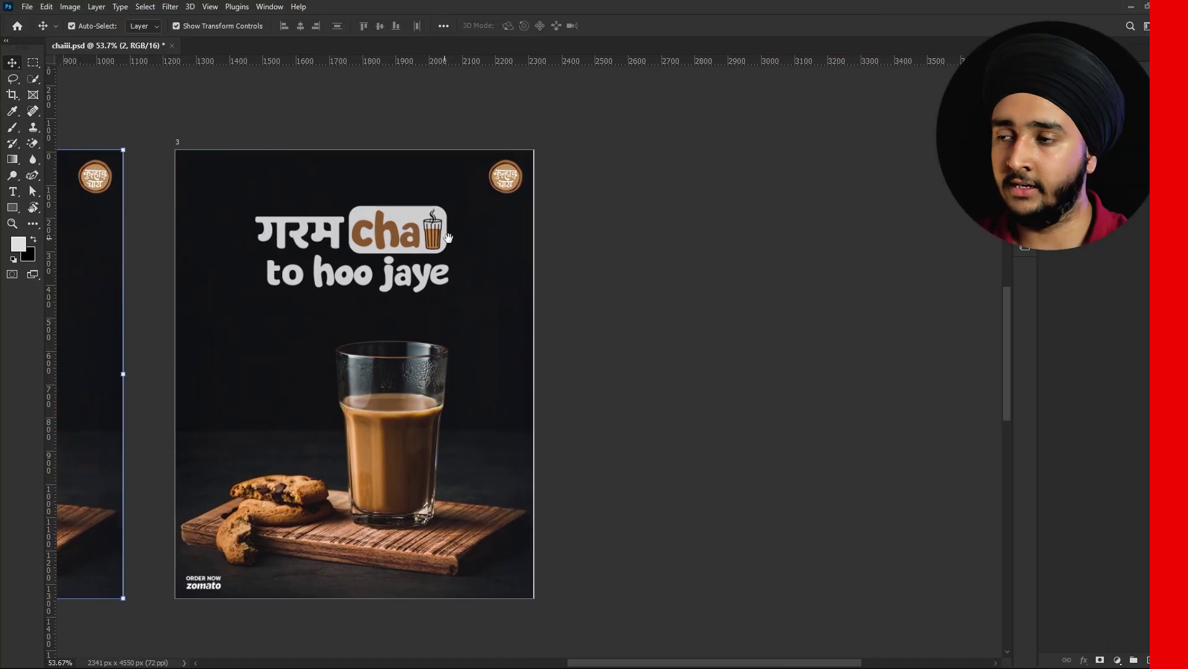
pyautogui.scroll(3, 436, 246)
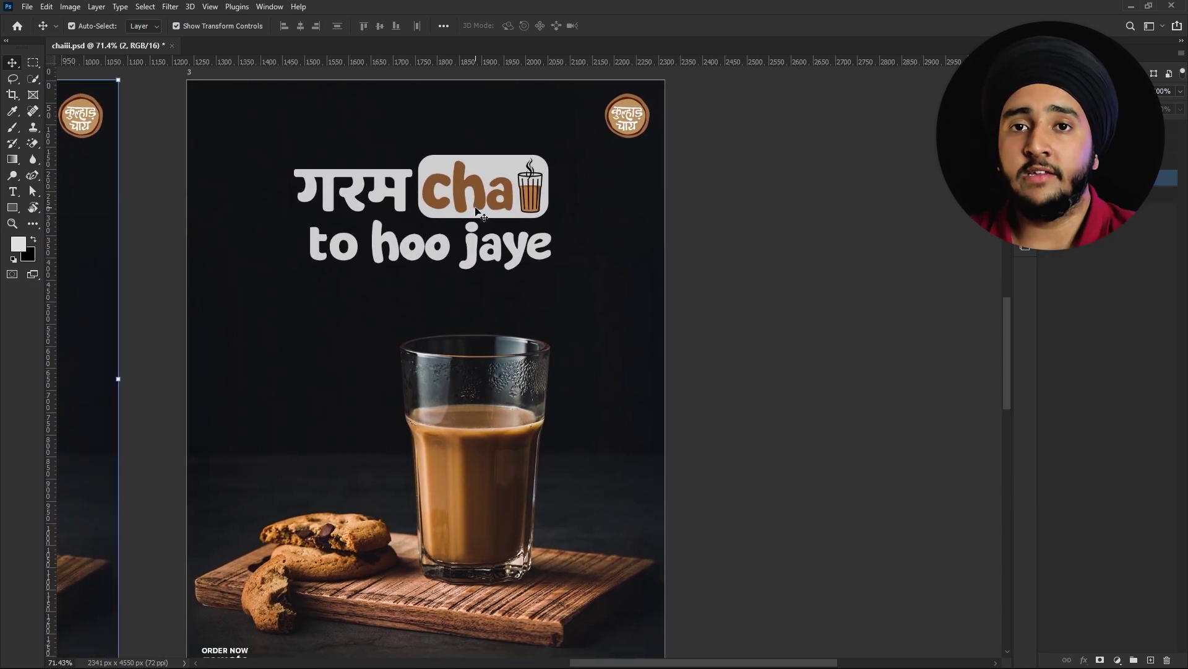
pyautogui.scroll(4, 483, 201)
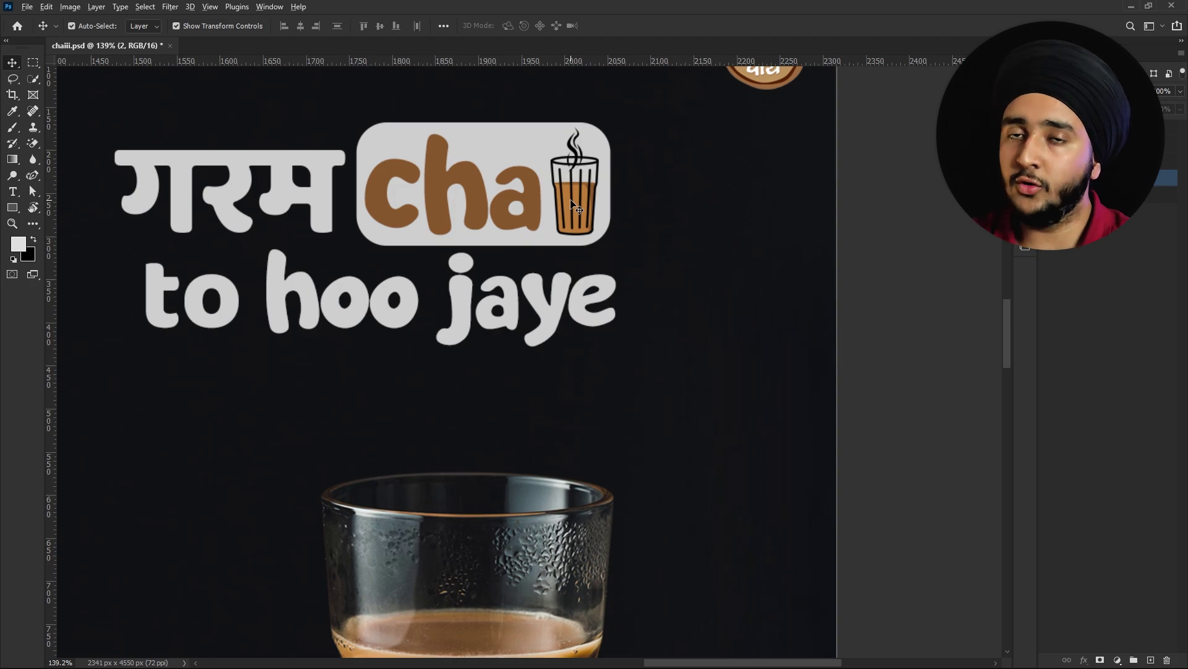
pyautogui.scroll(-2, 571, 202)
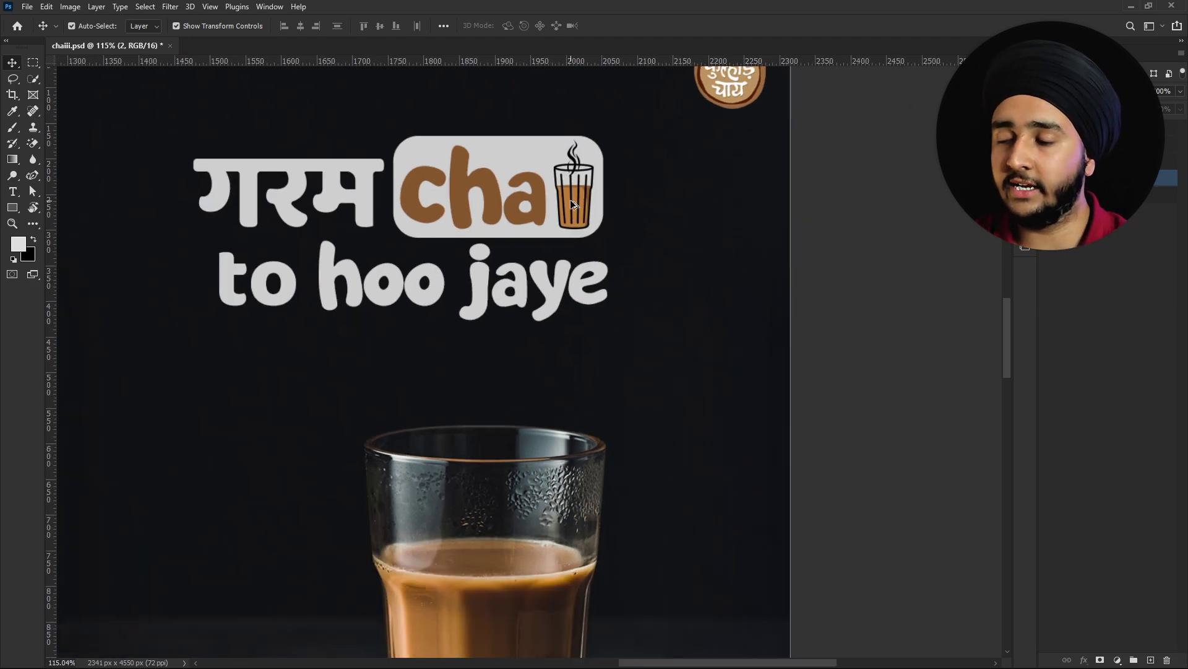
pyautogui.scroll(-3, 572, 201)
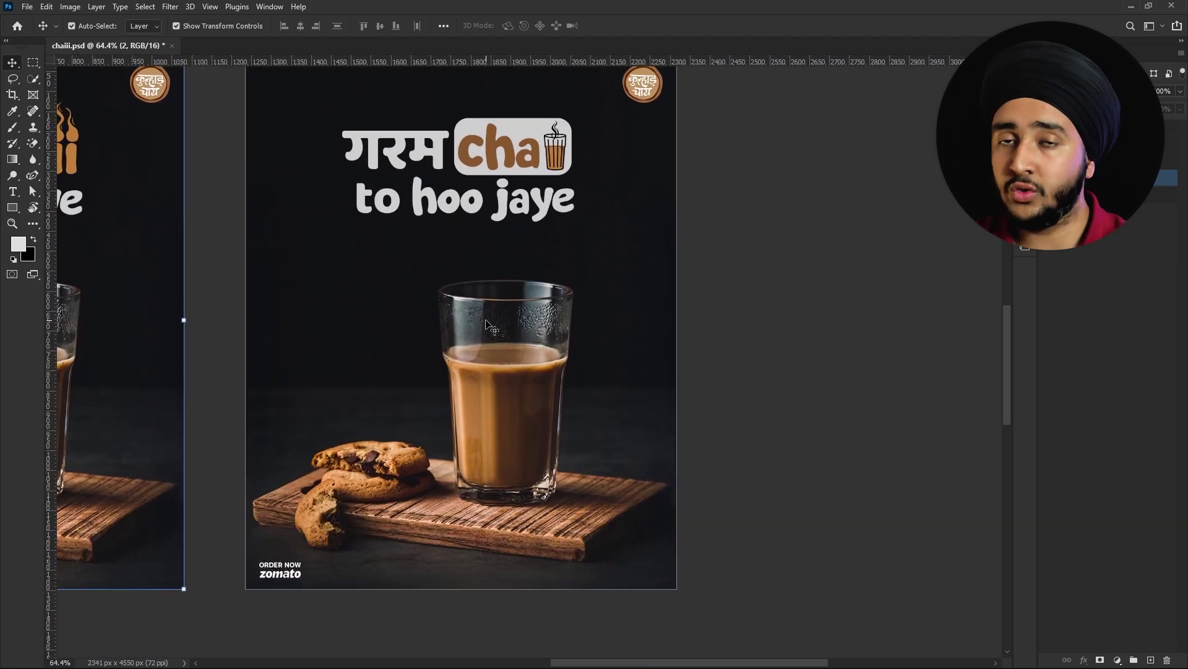
pyautogui.click(489, 325)
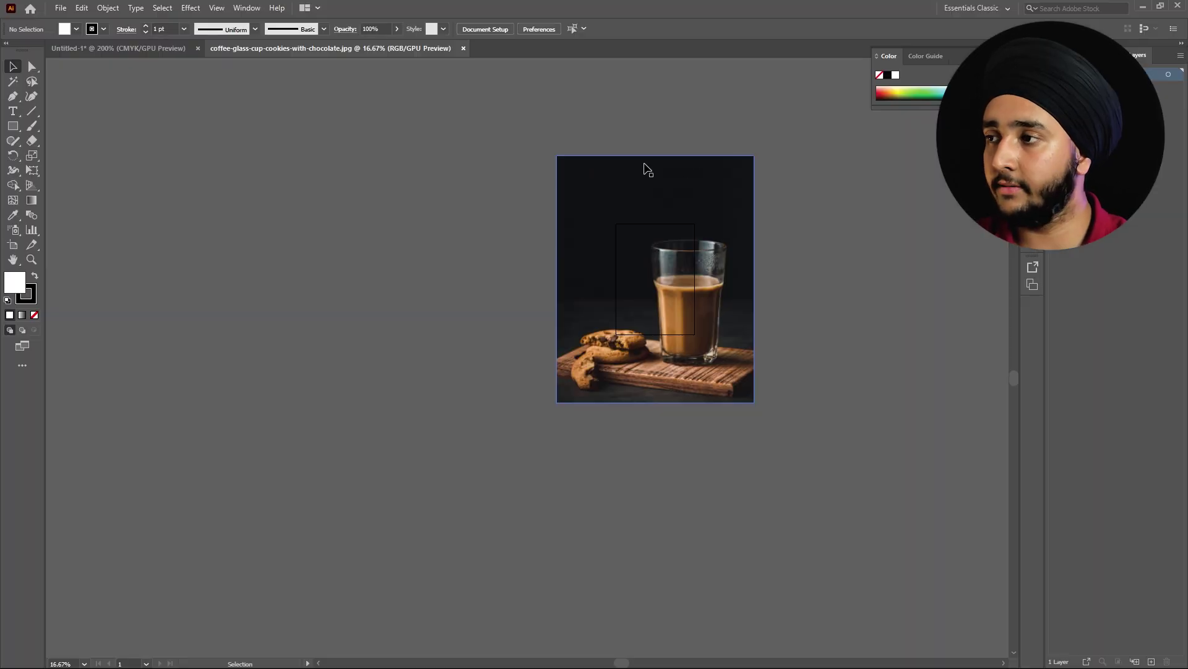
# Step: In Illustrator, shrink the chai photo to about 179 x 223 mm on the artboard and make its layer a template dimmed to 50%
pyautogui.moveTo(645, 167); pyautogui.dragTo(523, 242)
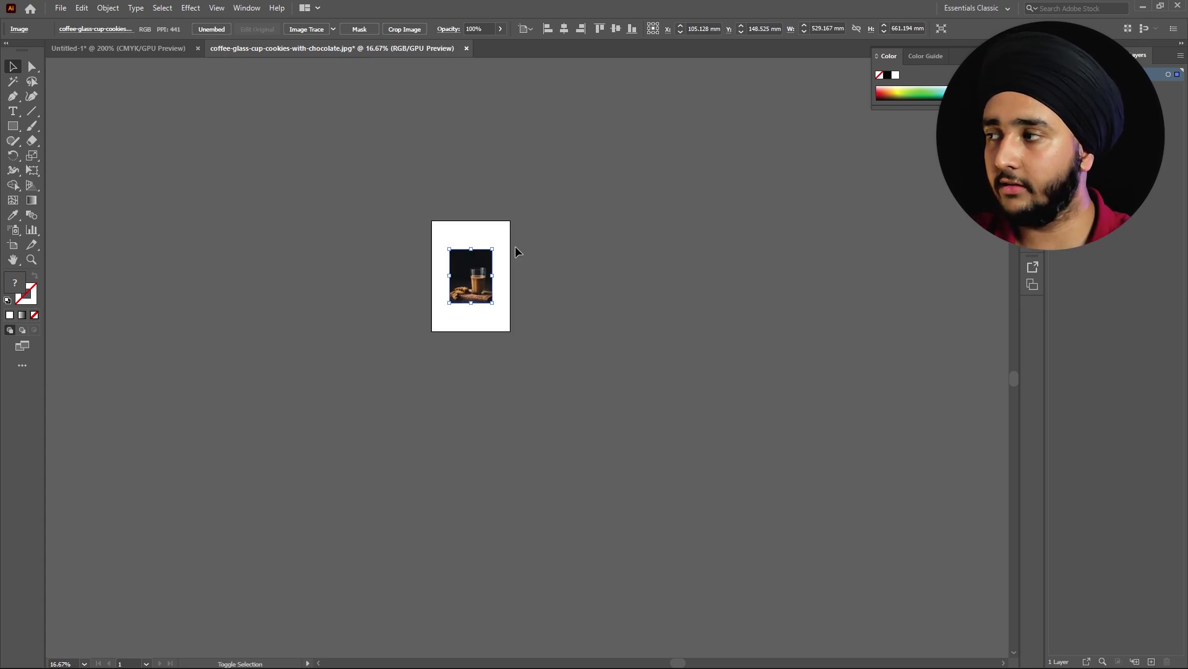
pyautogui.hotkey('ctrl', '1')
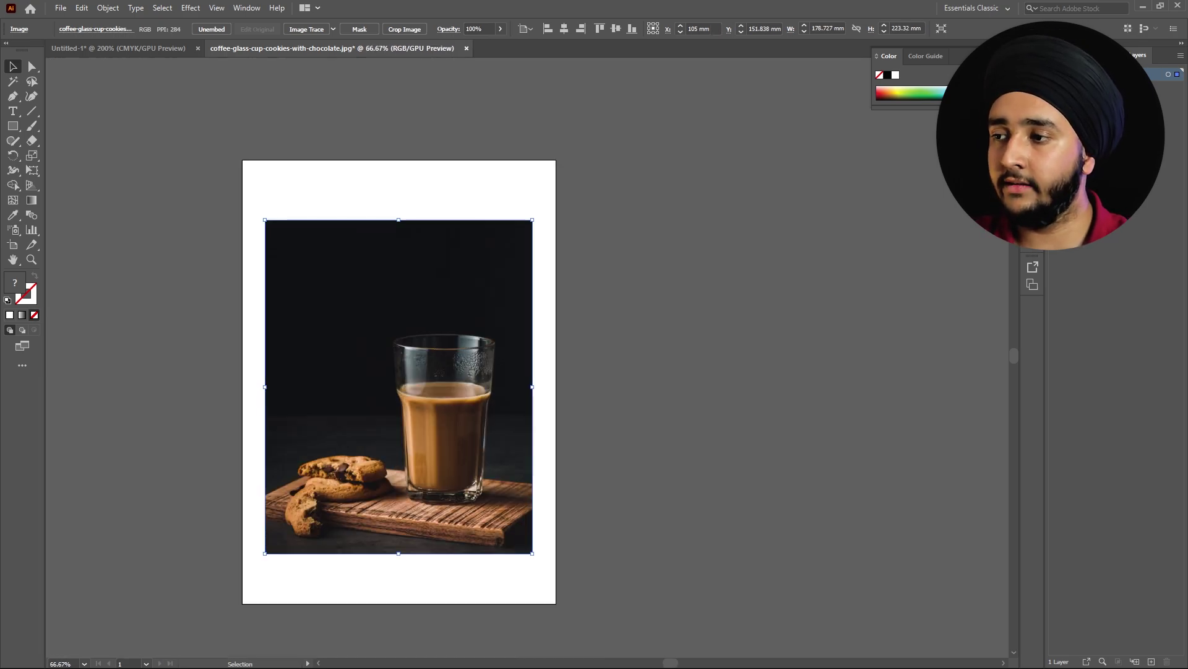
pyautogui.doubleClick(1101, 73)
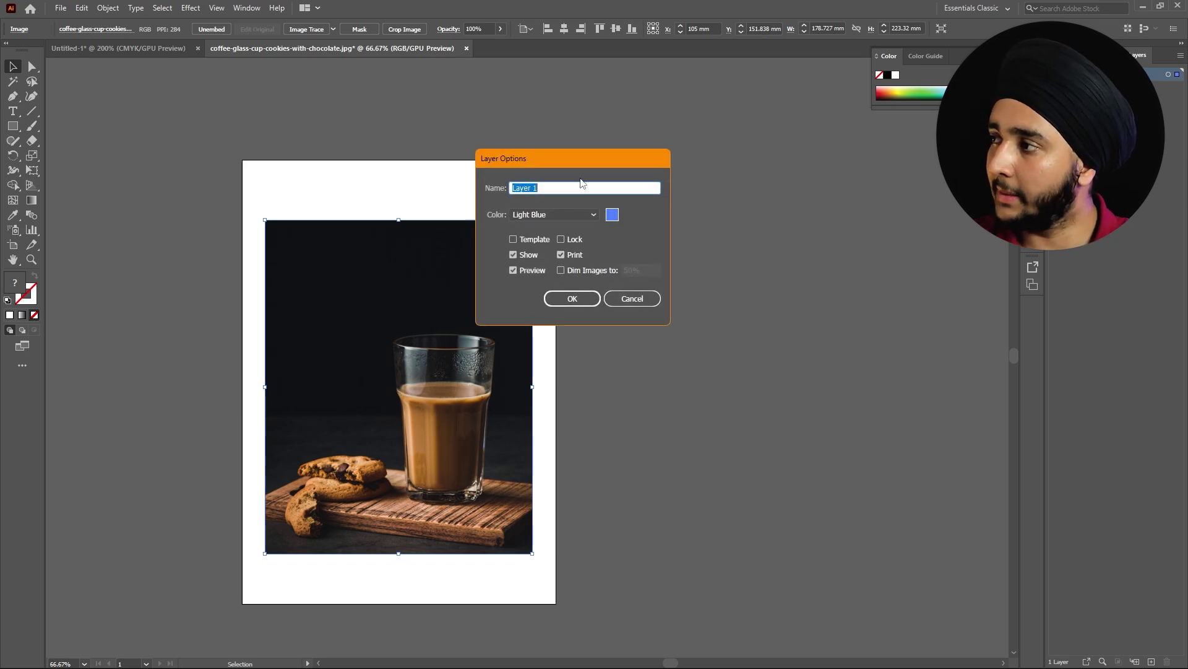
pyautogui.click(514, 239)
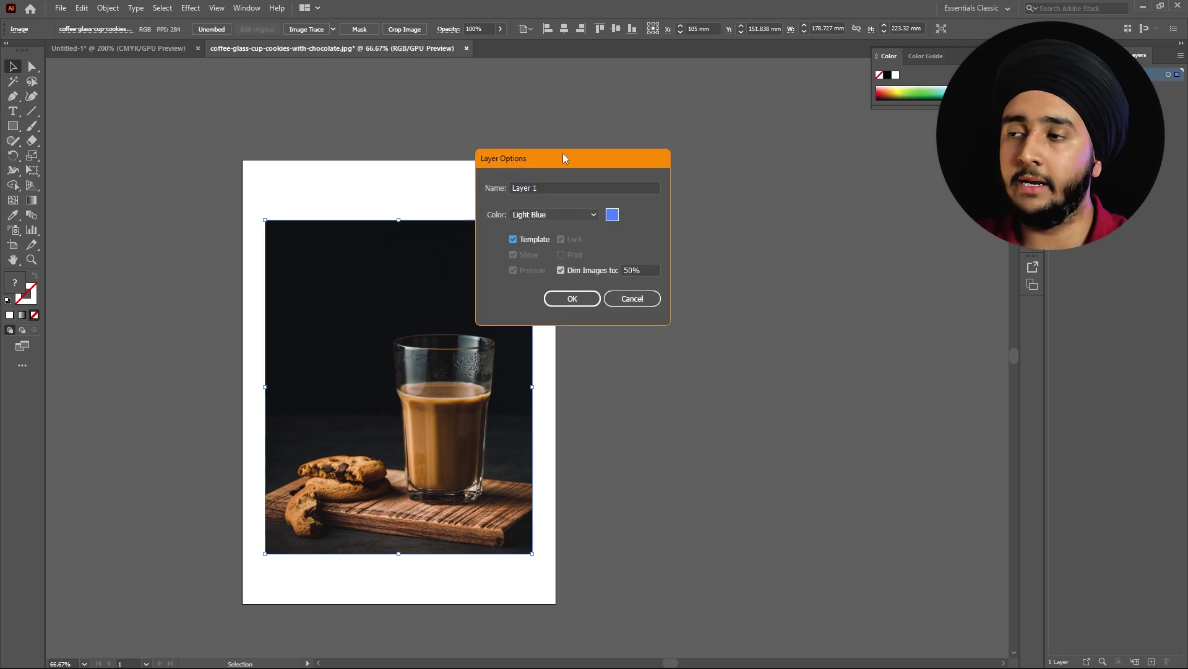
pyautogui.moveTo(514, 159); pyautogui.dragTo(546, 191)
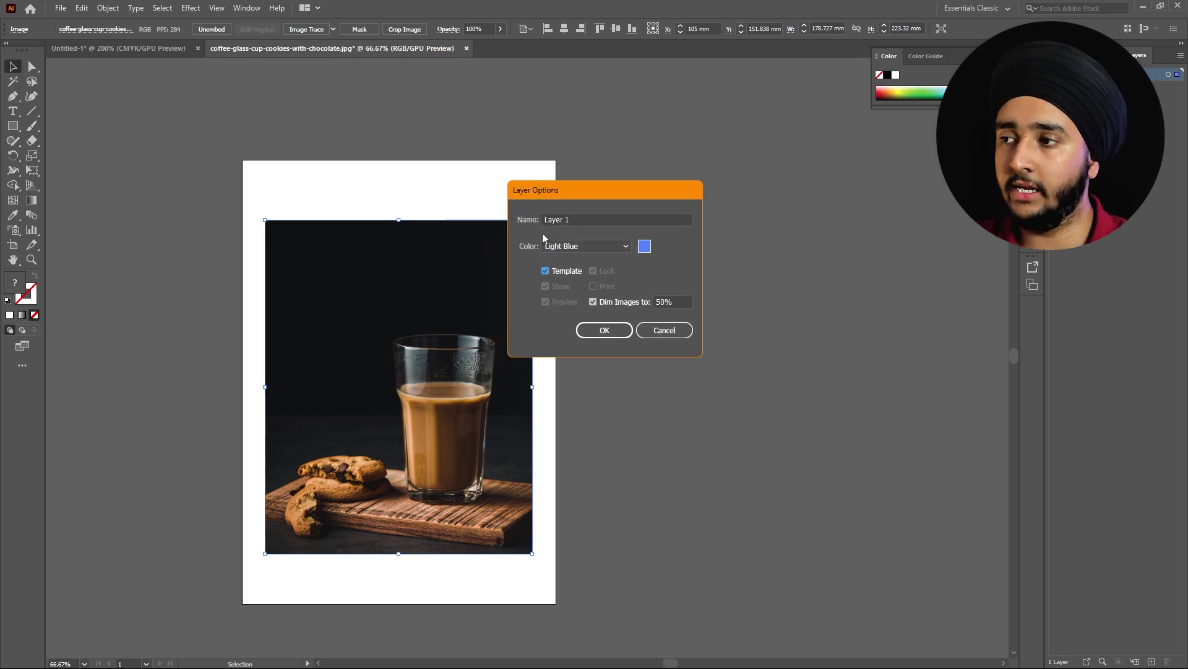
pyautogui.click(598, 326)
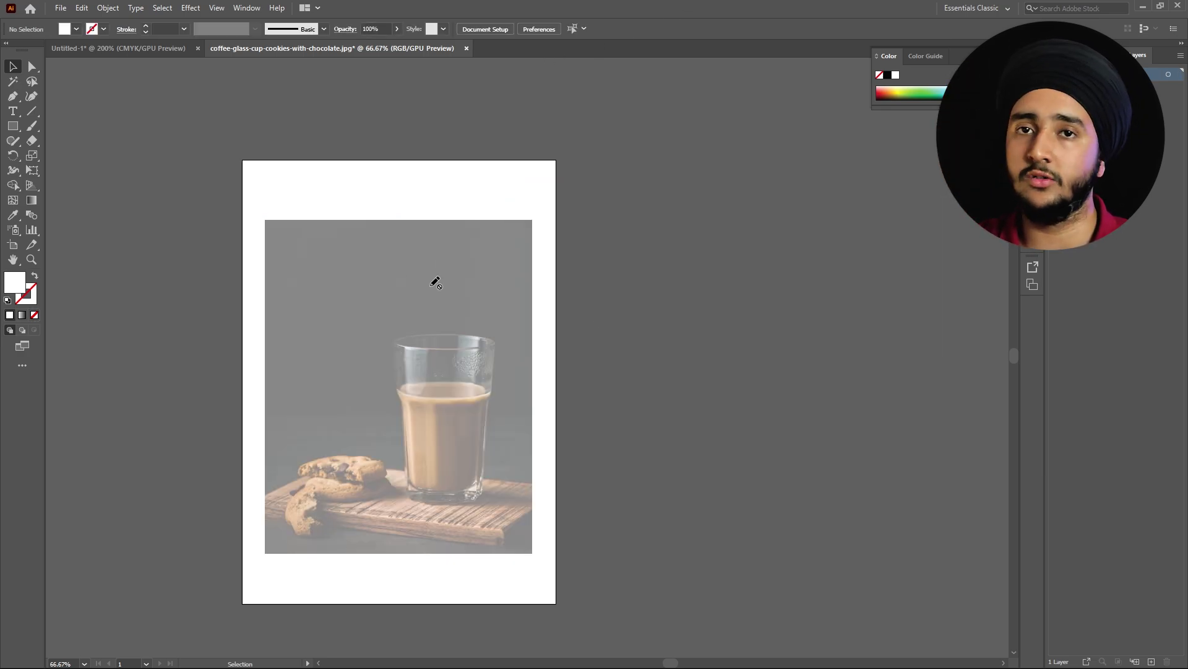
# Step: Add a new layer above the photo template for tracing the glass with the Pen tool
pyautogui.scroll(4, 438, 369)
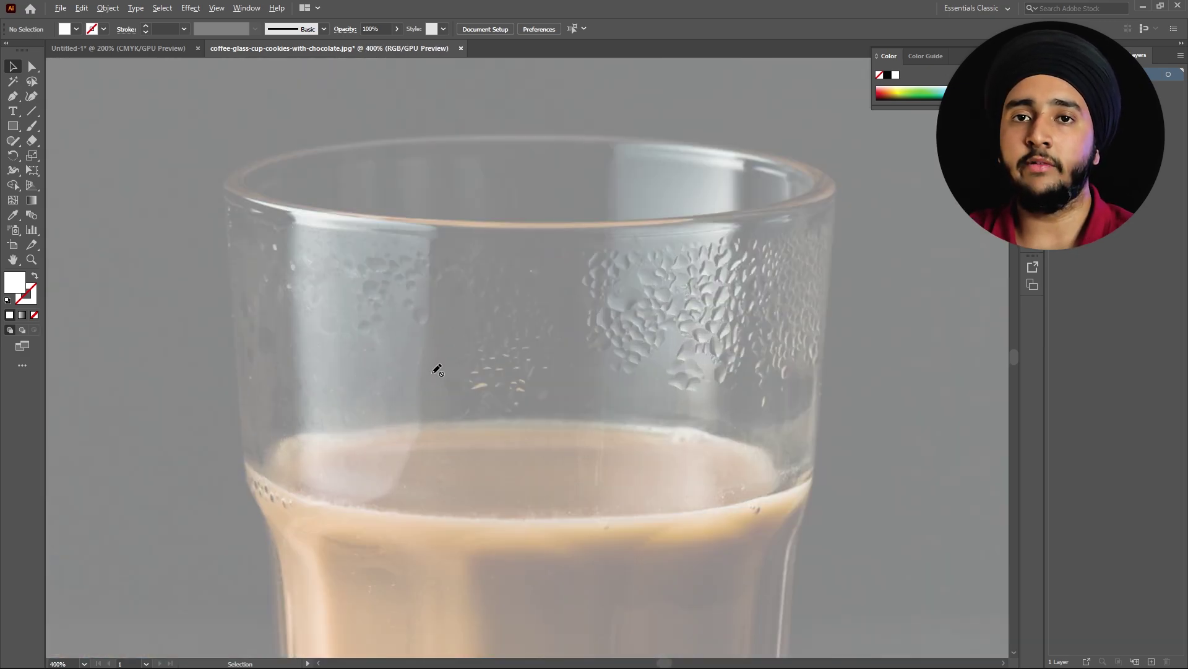
pyautogui.scroll(-2, 438, 370)
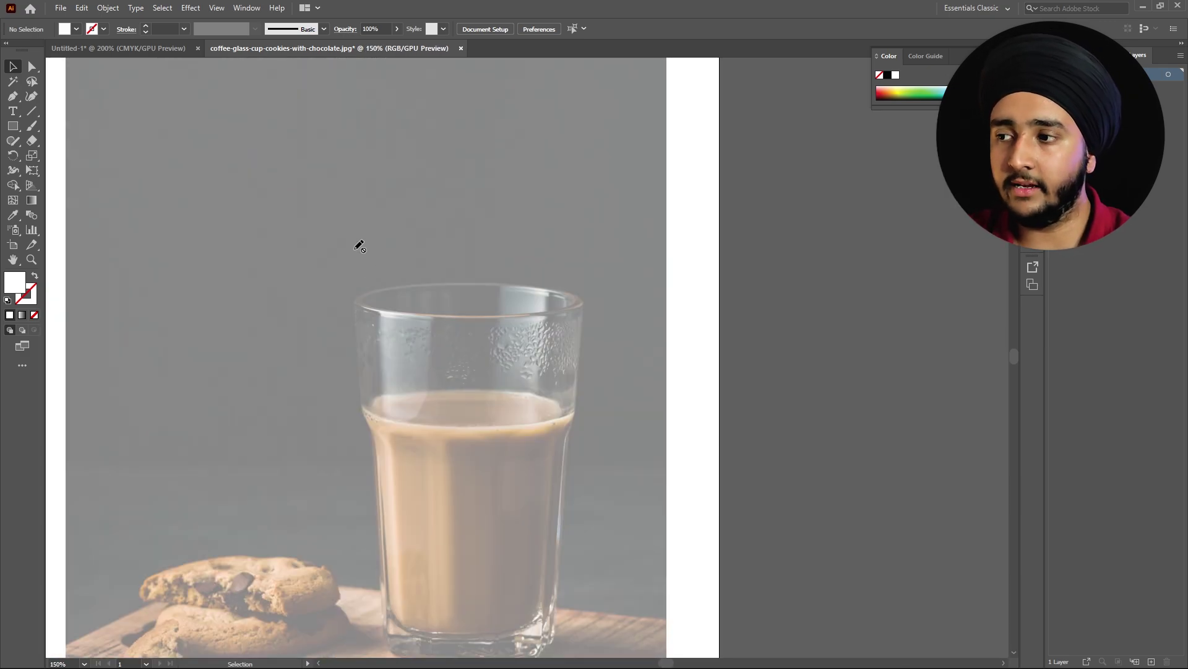
pyautogui.scroll(-1, 359, 246)
pyautogui.scroll(2, 406, 234)
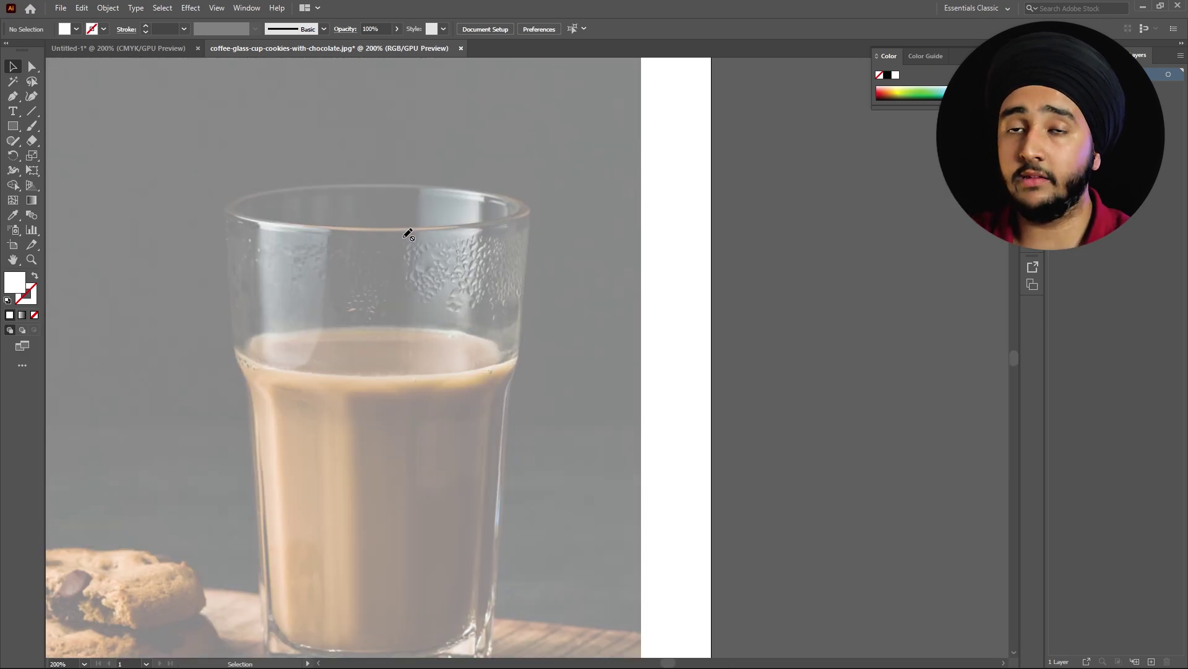
pyautogui.press('p')
pyautogui.click(1151, 661)
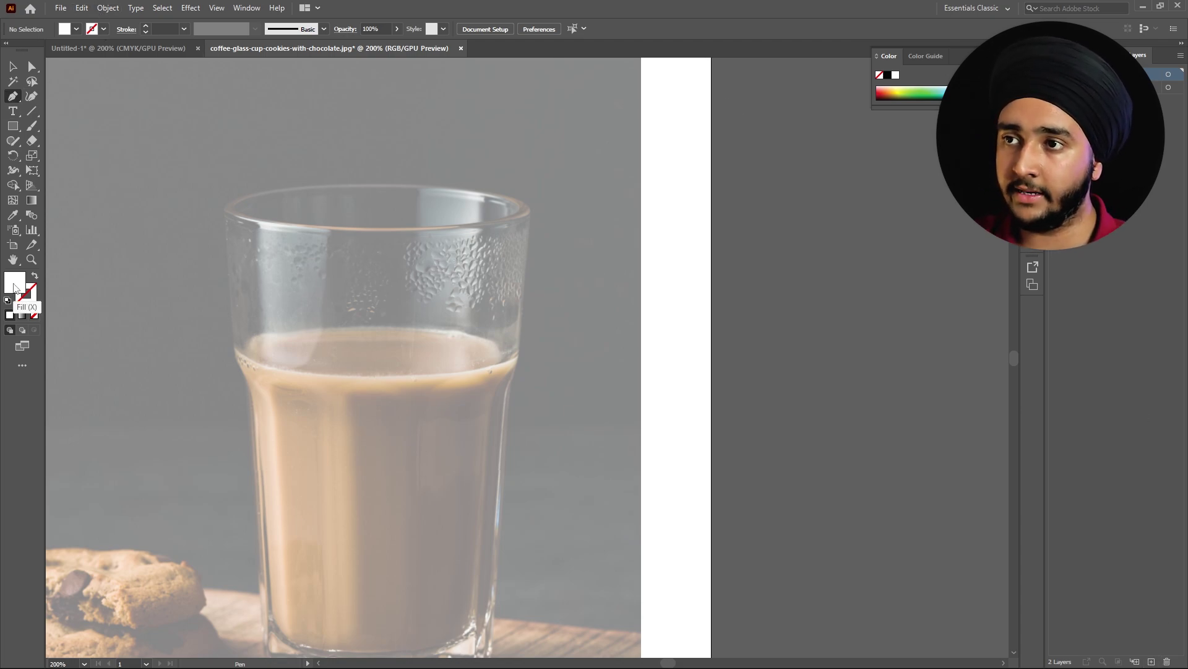
# Step: Set the fill to none and the stroke color to black (000000) for the tracing lines
pyautogui.click(77, 30)
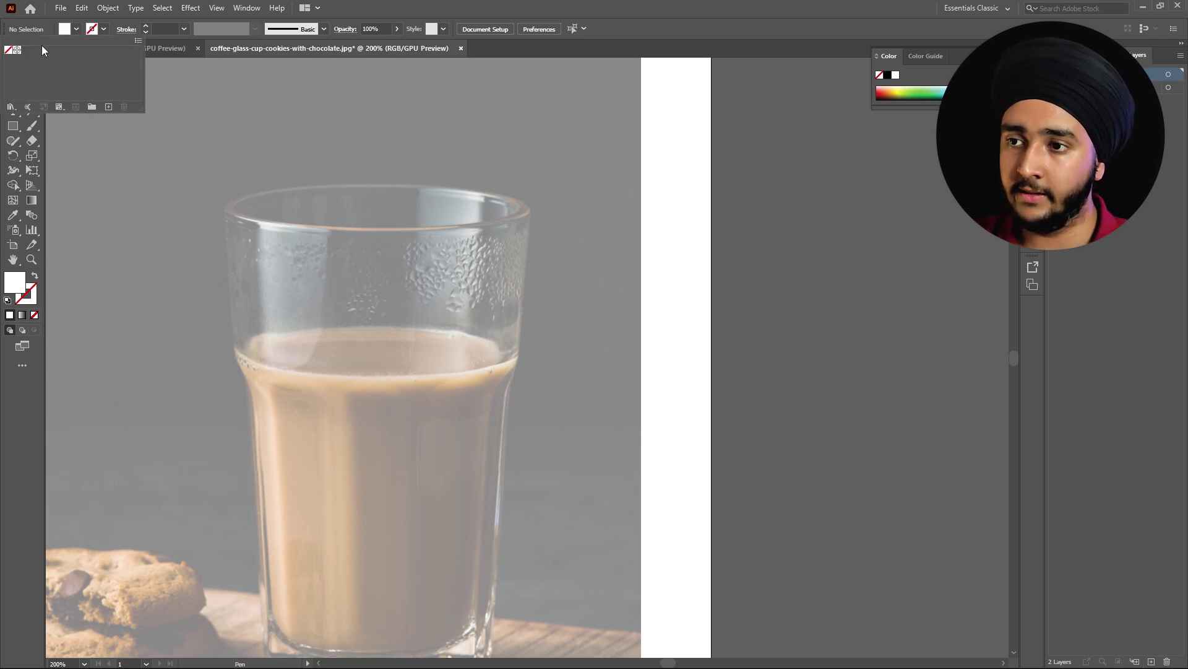
pyautogui.click(8, 49)
pyautogui.click(25, 283)
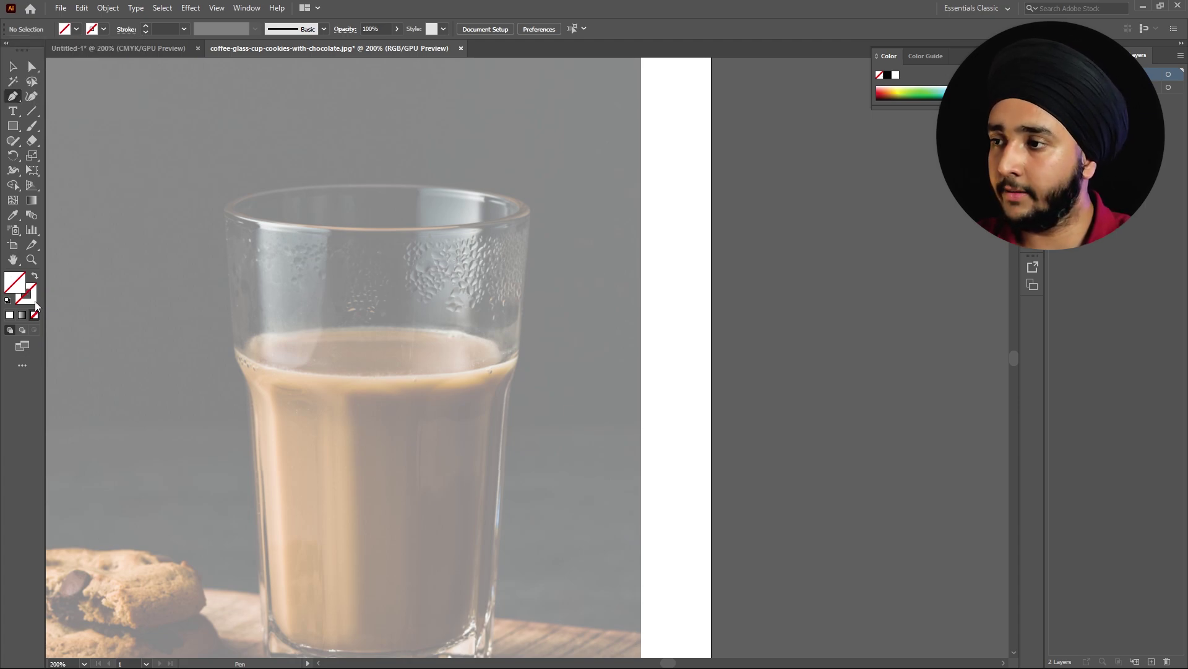
pyautogui.doubleClick(21, 304)
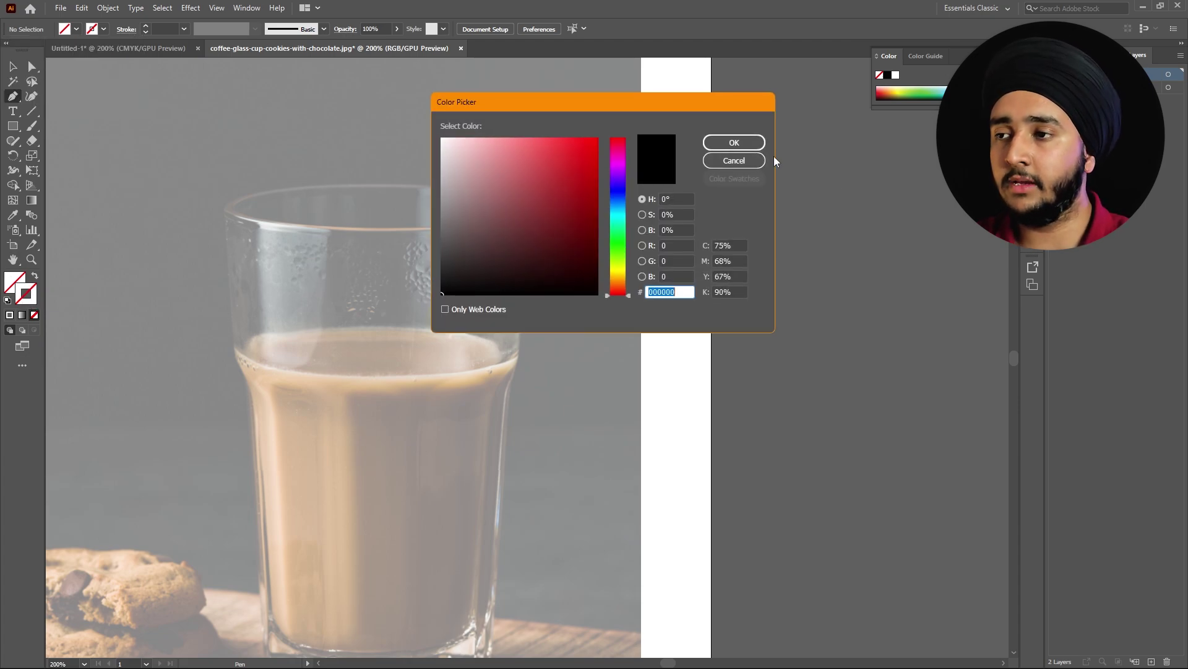
pyautogui.click(734, 143)
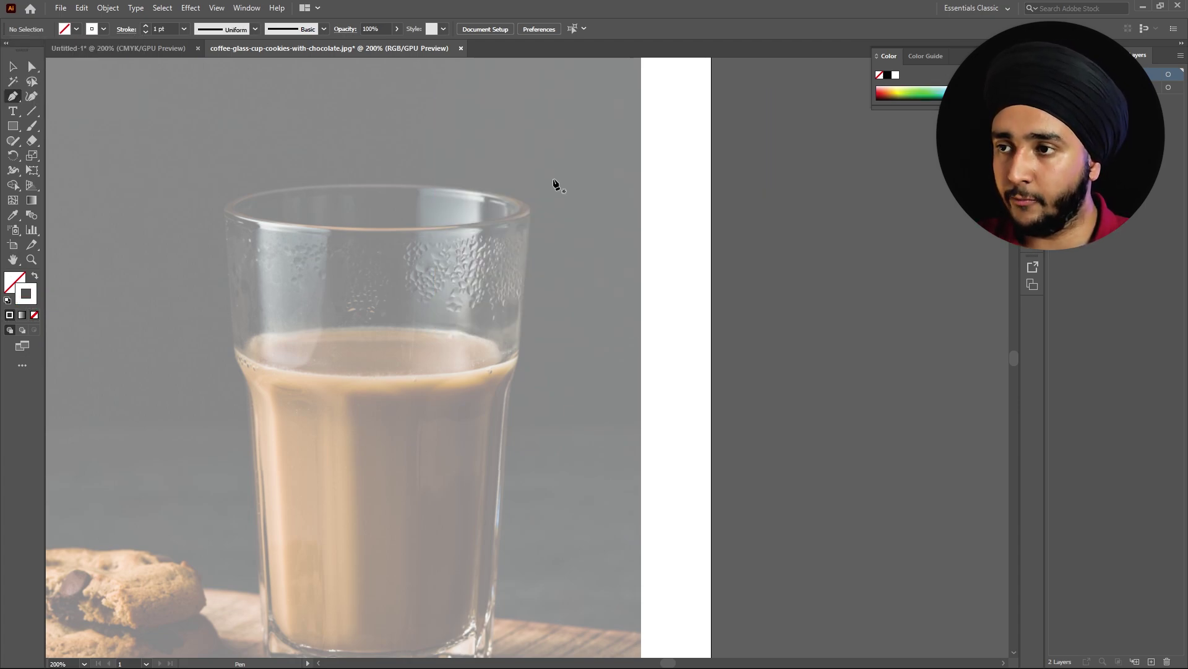
pyautogui.doubleClick(28, 290)
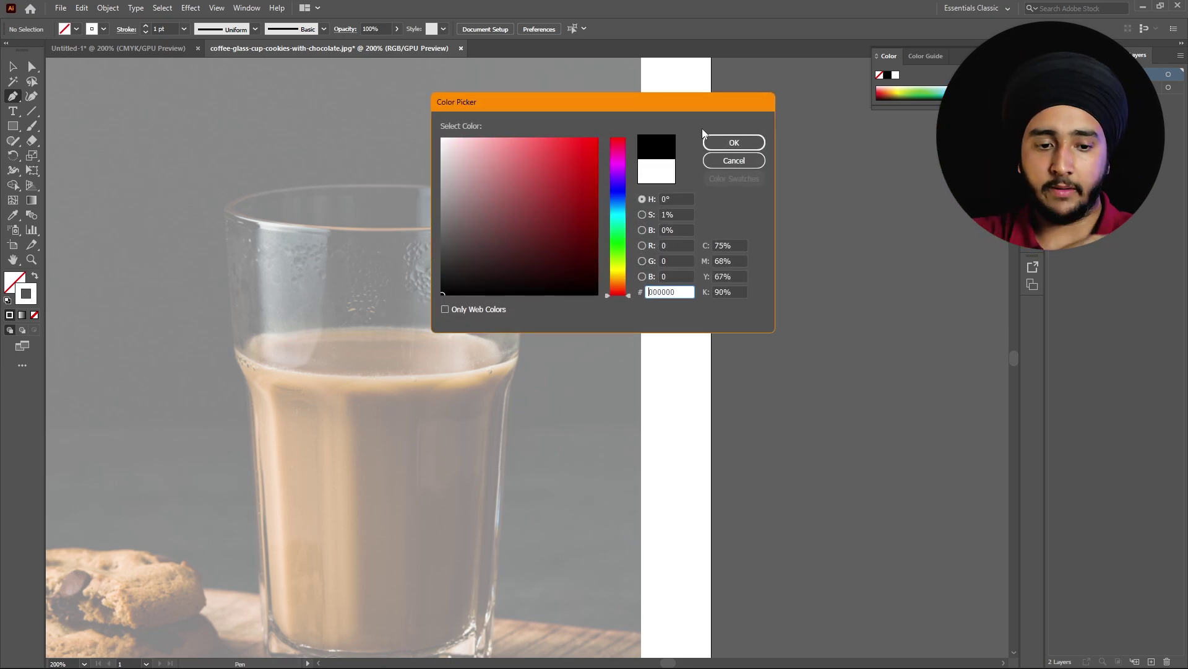
pyautogui.click(721, 141)
# Step: Trace the elliptical rim of the glass as a closed curved path with the Pen tool
pyautogui.scroll(-1, 248, 282)
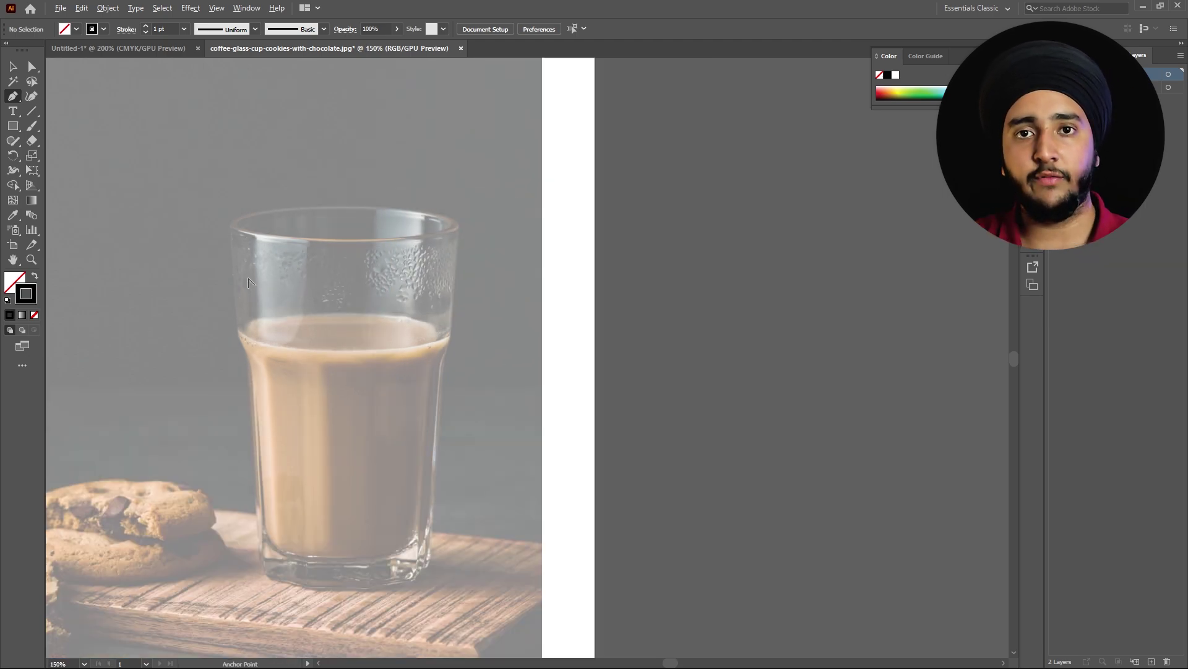
pyautogui.scroll(1, 248, 282)
pyautogui.hscroll(1, 174, 186)
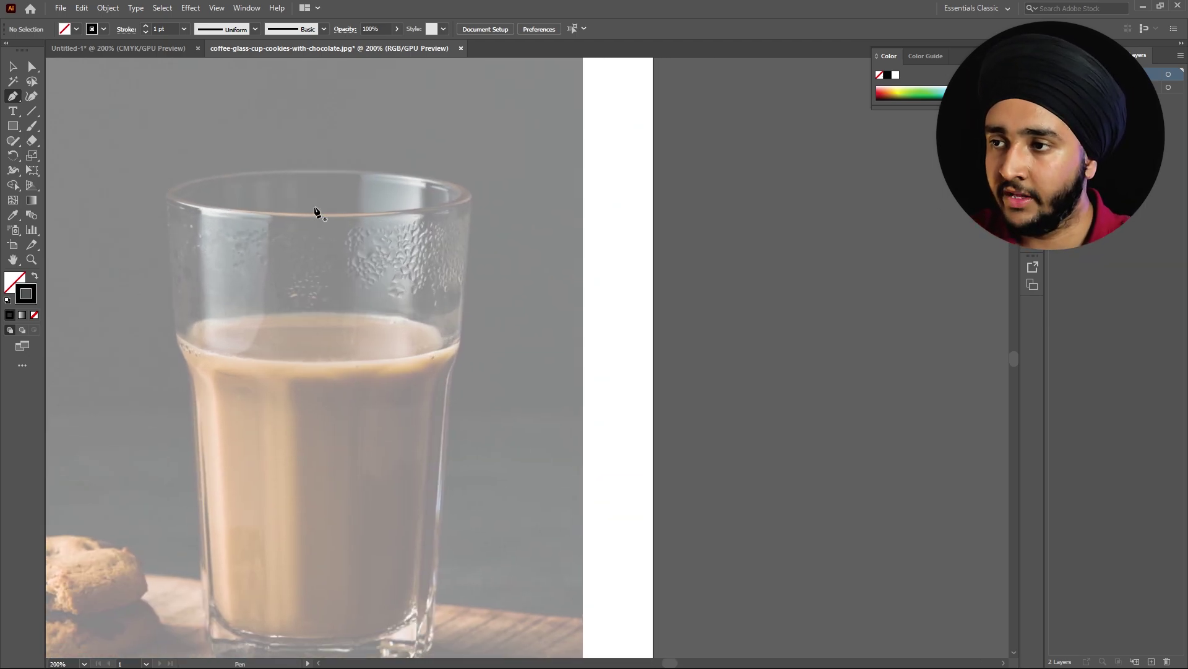
pyautogui.click(168, 194)
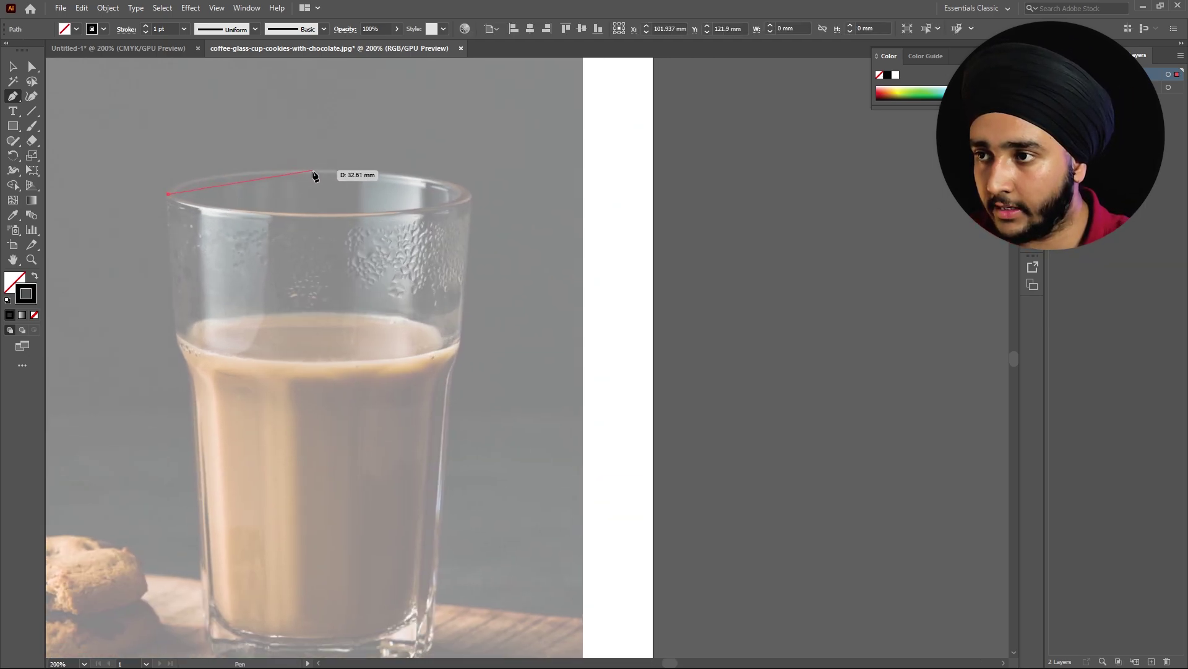
pyautogui.click(312, 170)
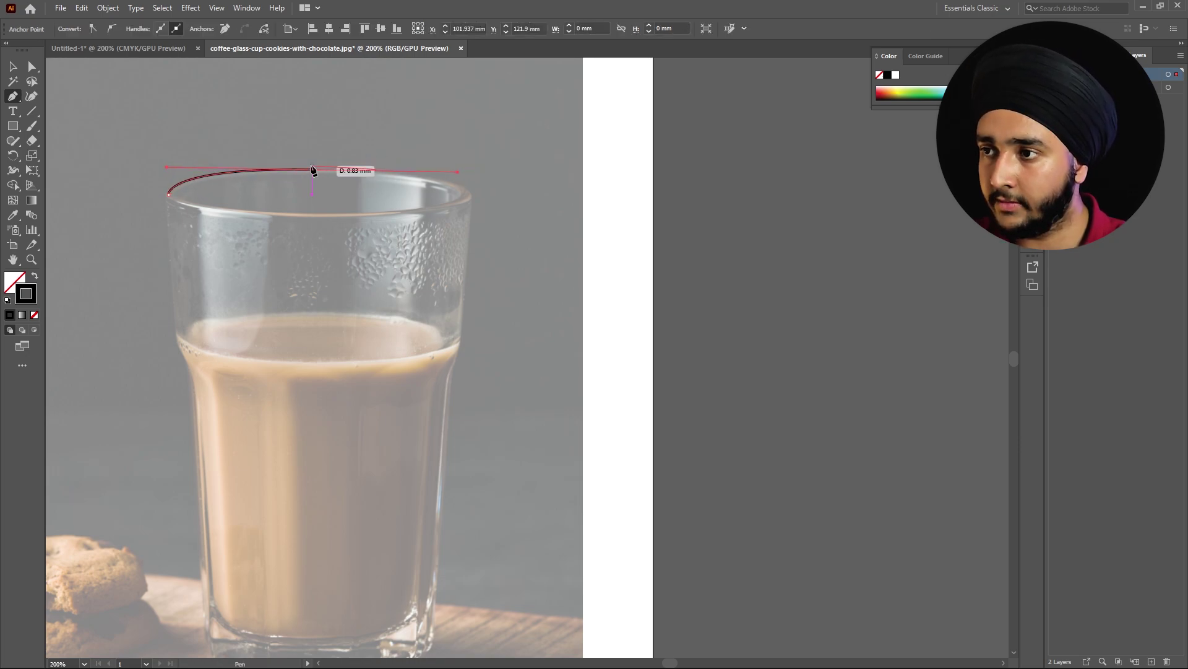
pyautogui.click(465, 195)
pyautogui.moveTo(313, 215); pyautogui.dragTo(163, 211)
# Step: On a new layer, trace the left side of the glass from the rim down to the middle of its base as an open path
pyautogui.scroll(-3, 359, 239)
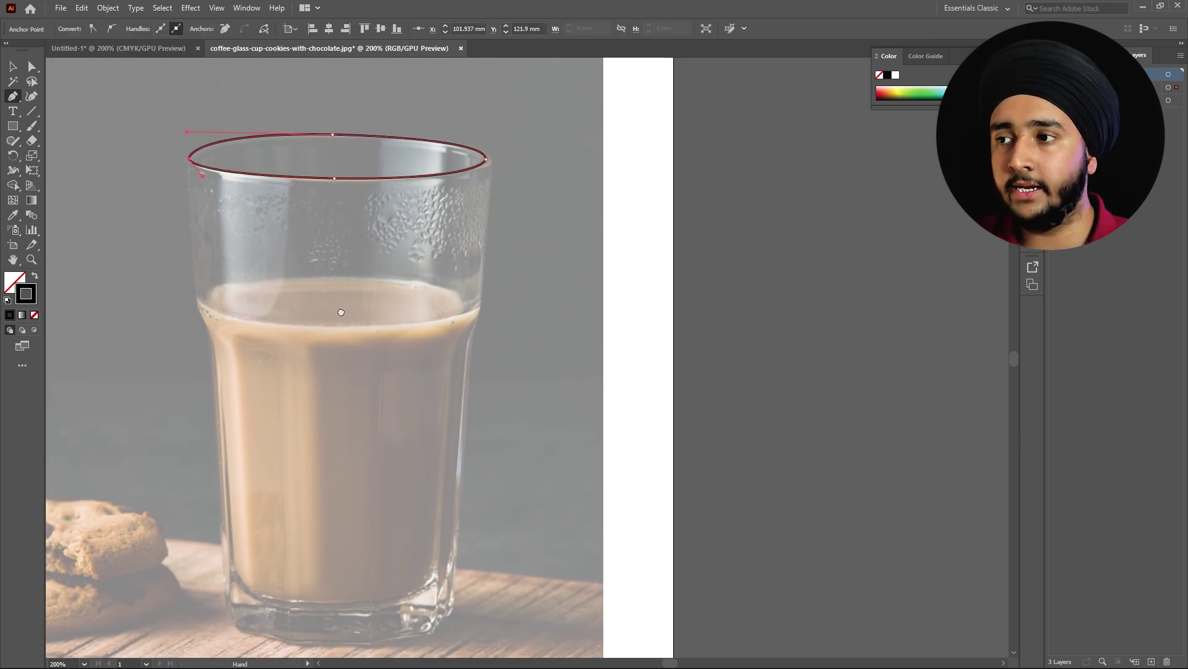
pyautogui.keyDown('ctrl'); pyautogui.click(193, 141); pyautogui.keyUp('ctrl')
pyautogui.click(198, 135)
pyautogui.moveTo(204, 274); pyautogui.dragTo(223, 309)
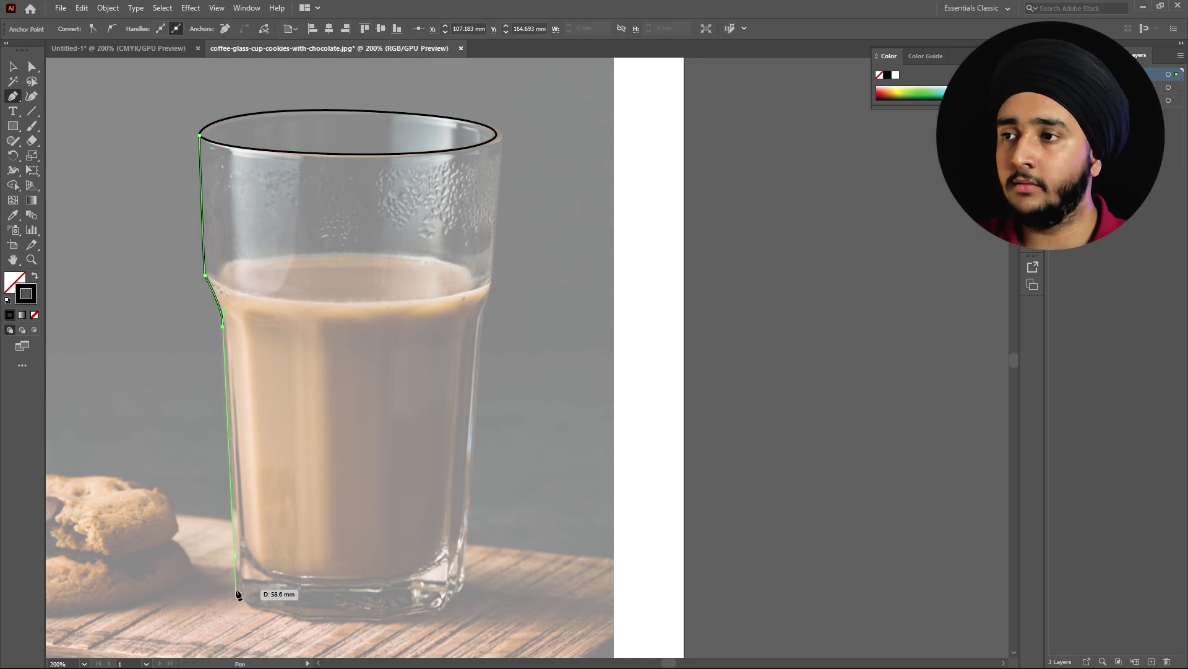
pyautogui.moveTo(237, 588); pyautogui.dragTo(243, 603)
pyautogui.scroll(5, 284, 578)
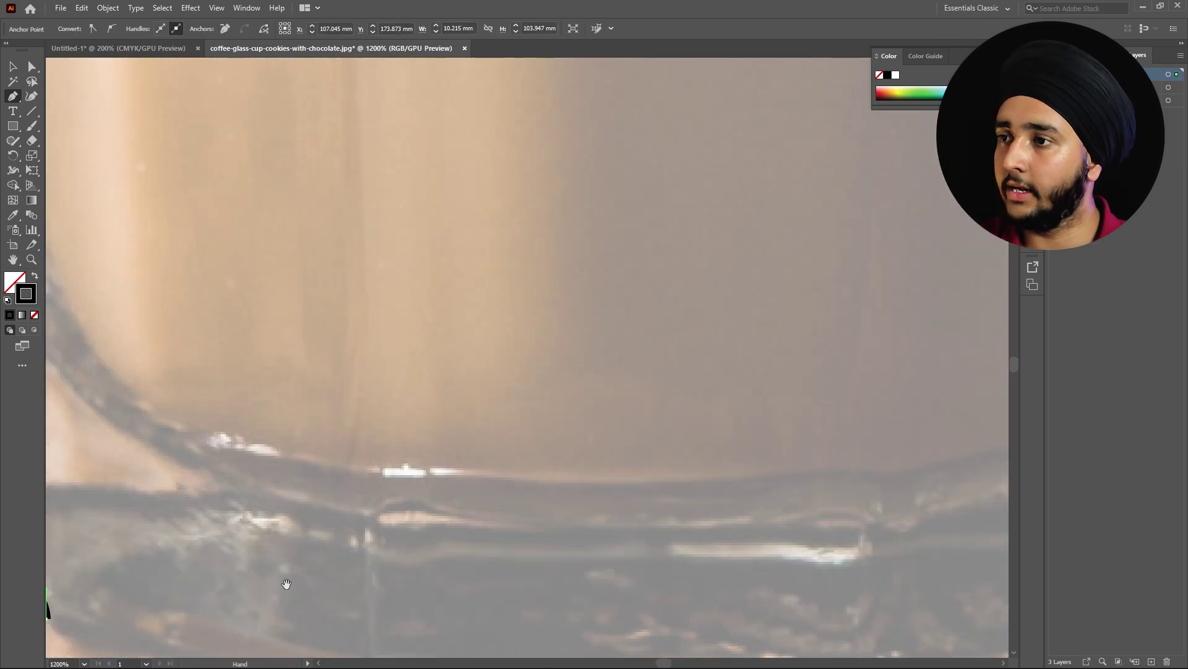
pyautogui.scroll(-6, 310, 433)
pyautogui.scroll(5, 358, 402)
pyautogui.click(358, 401)
pyautogui.scroll(-5, 396, 372)
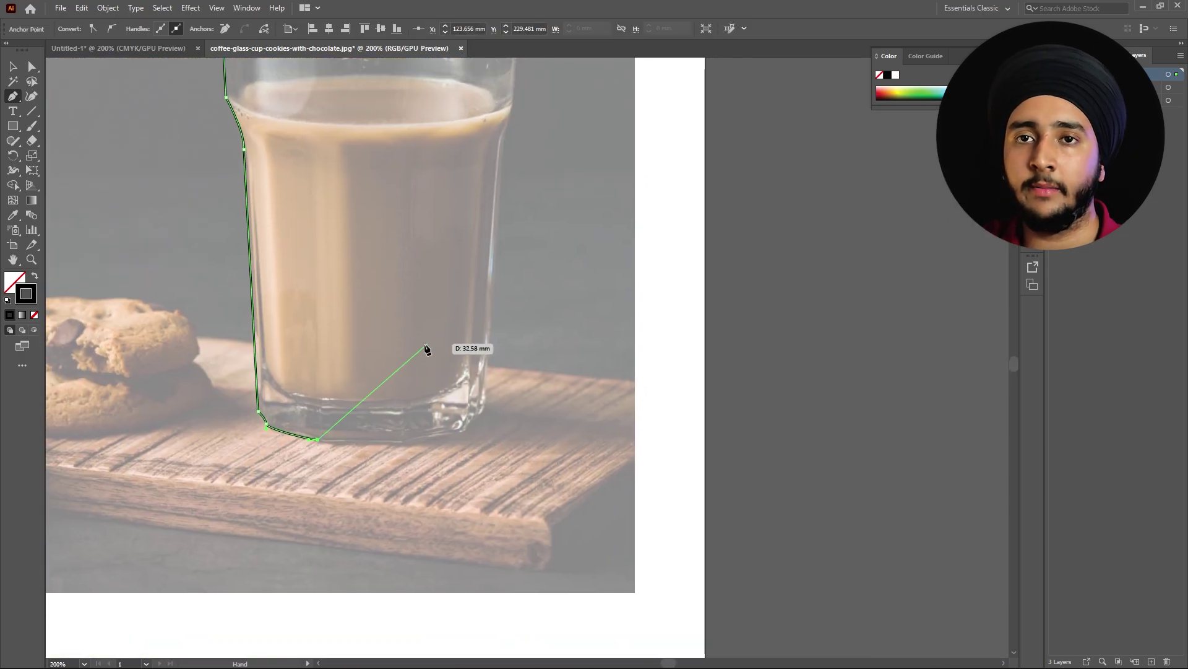
pyautogui.keyDown('ctrl'); pyautogui.click(351, 182); pyautogui.keyUp('ctrl')
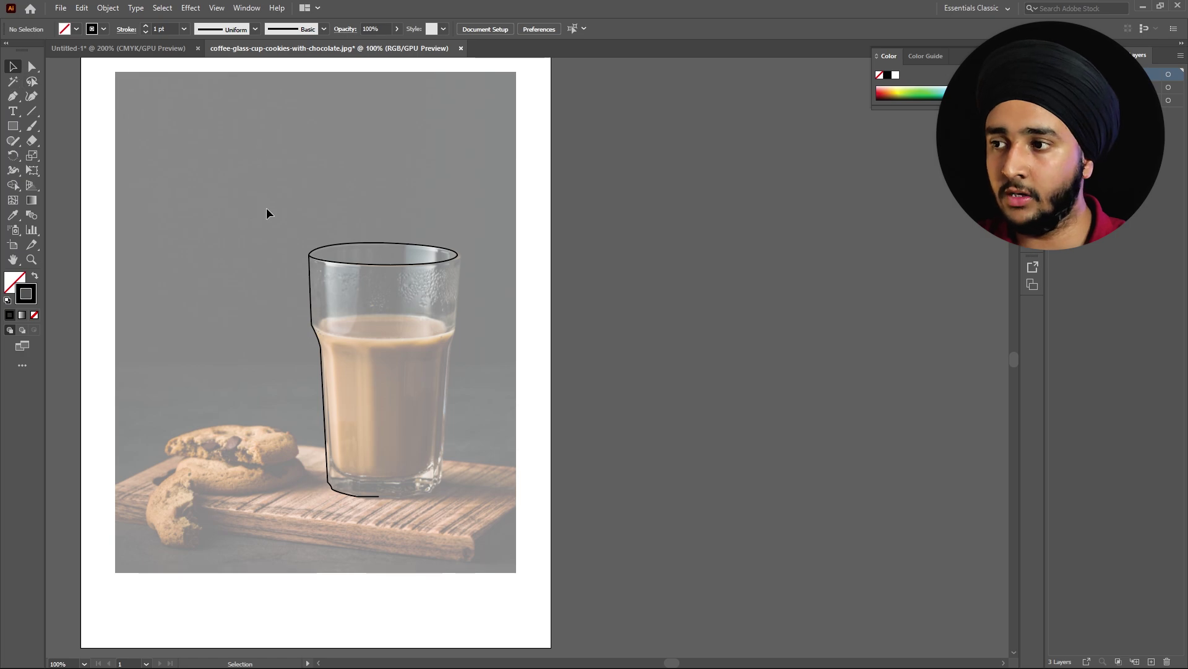
# Step: Reflect a copy of the left glass outline across the vertical axis and place it on the right side of the glass
pyautogui.moveTo(454, 564); pyautogui.dragTo(455, 564)
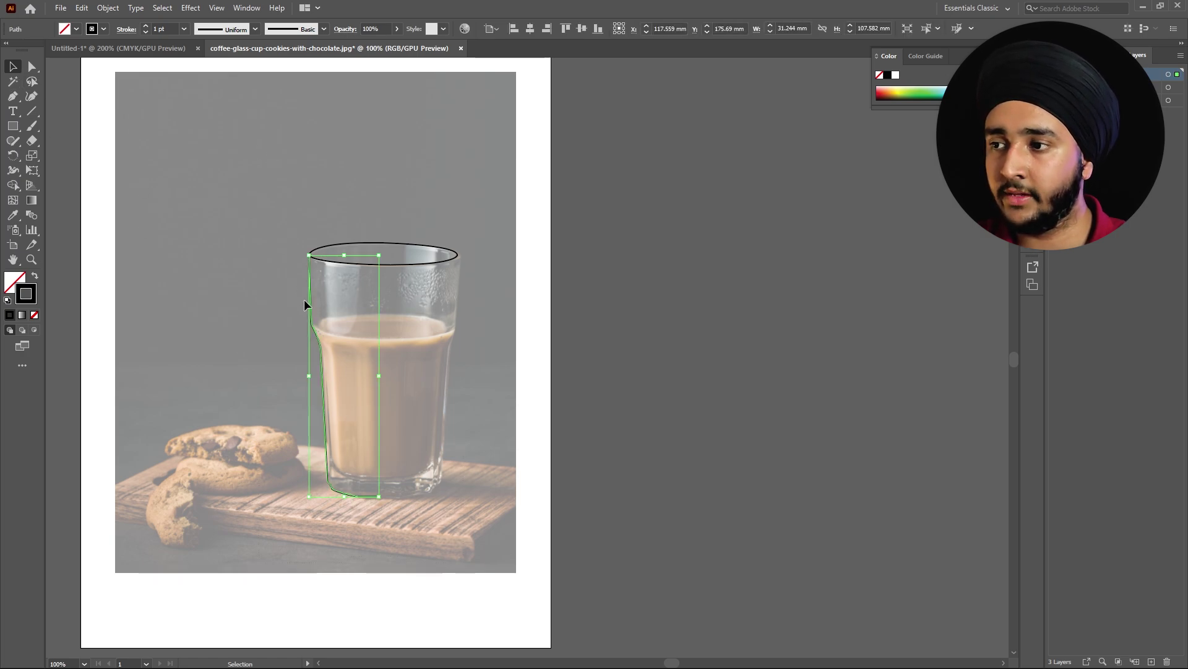
pyautogui.rightClick(318, 313)
pyautogui.moveTo(415, 534)
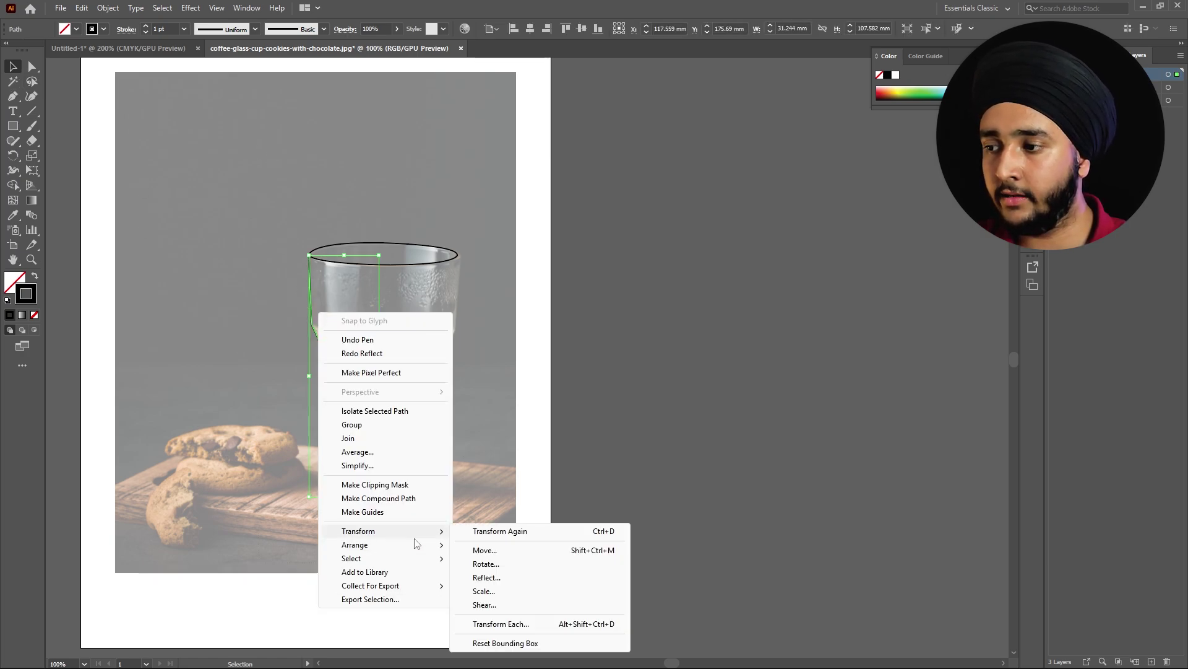
pyautogui.click(487, 577)
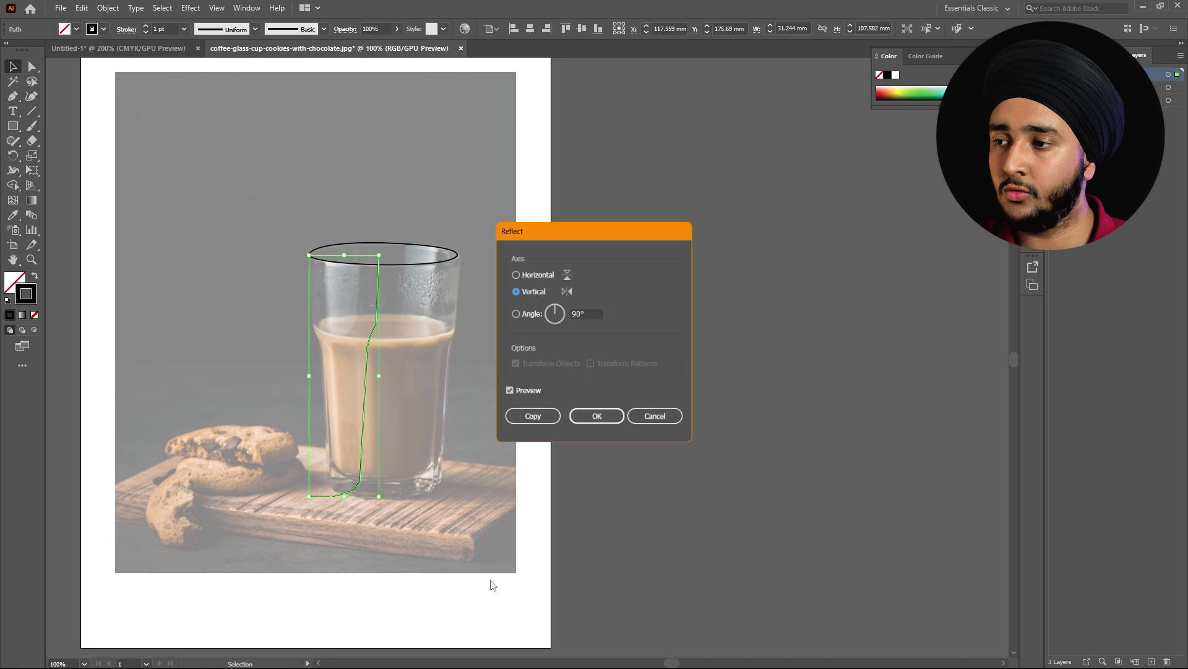
pyautogui.click(524, 419)
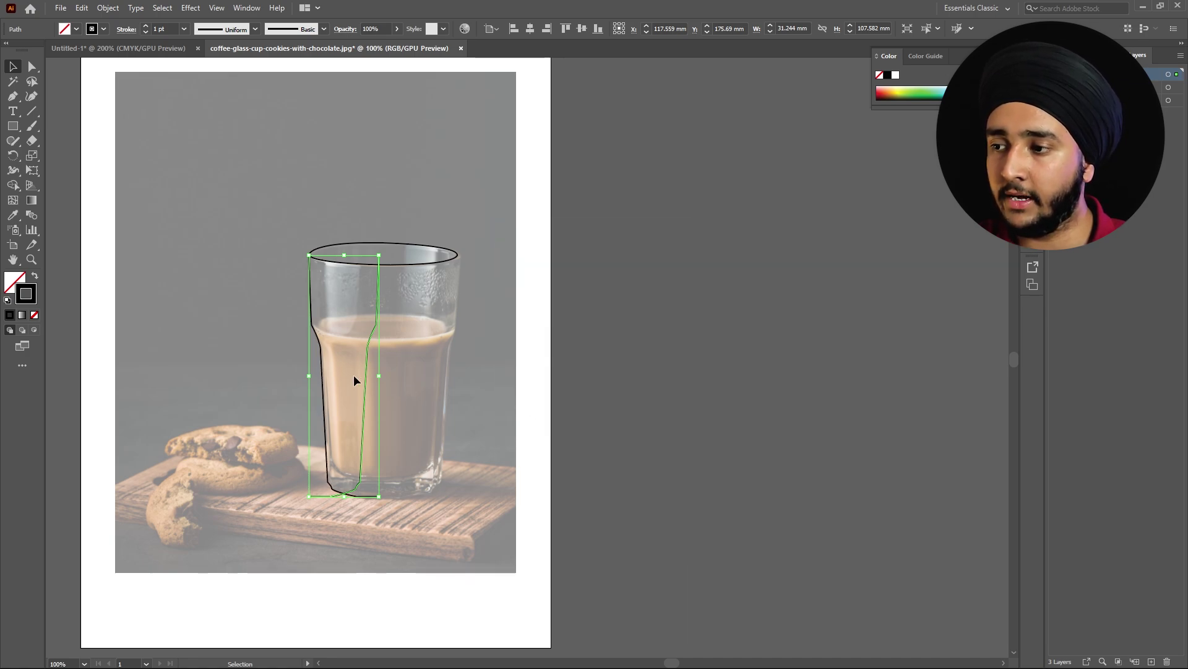
pyautogui.moveTo(367, 374); pyautogui.dragTo(442, 383)
pyautogui.click(463, 421)
# Step: Move the inner endpoints of the two outline halves closer together at the middle of the glass base
pyautogui.scroll(1, 463, 421)
pyautogui.scroll(4, 361, 512)
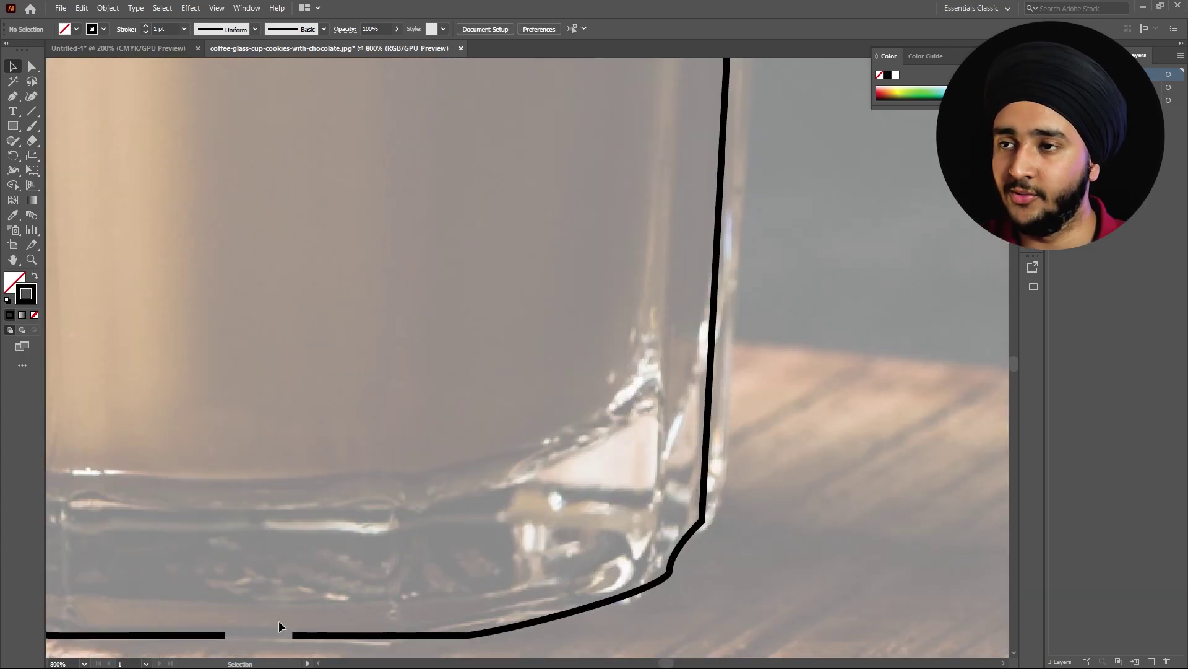
pyautogui.scroll(-2, 278, 620)
pyautogui.moveTo(239, 247); pyautogui.dragTo(259, 198)
pyautogui.click(31, 66)
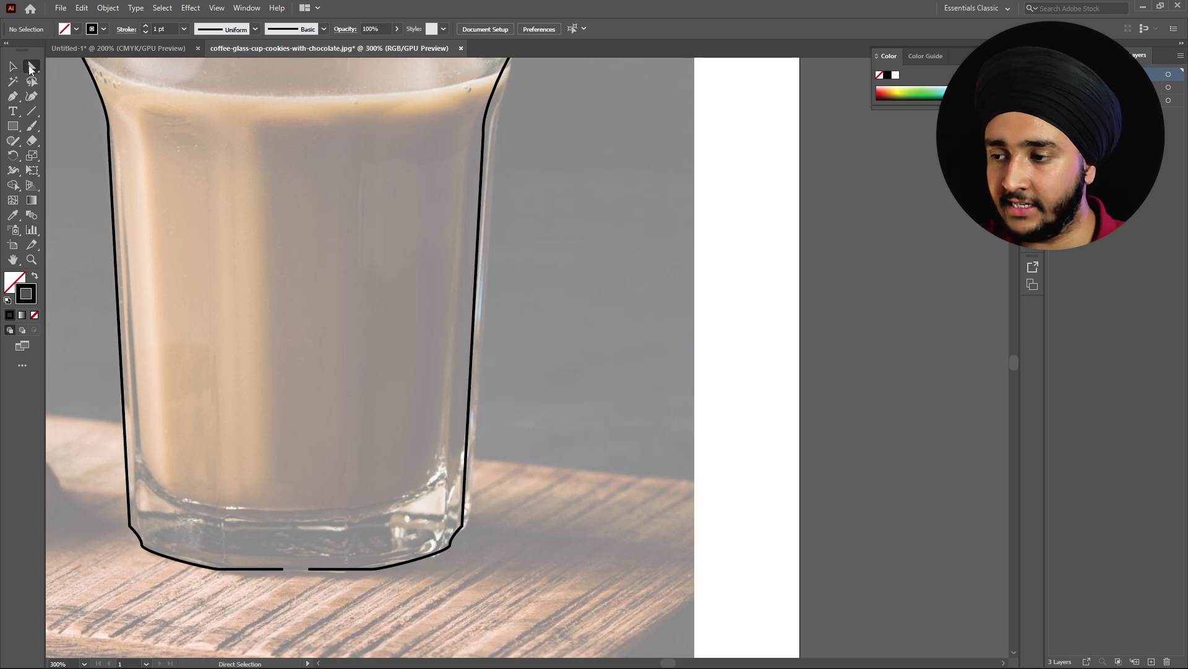
pyautogui.moveTo(308, 568); pyautogui.dragTo(291, 567)
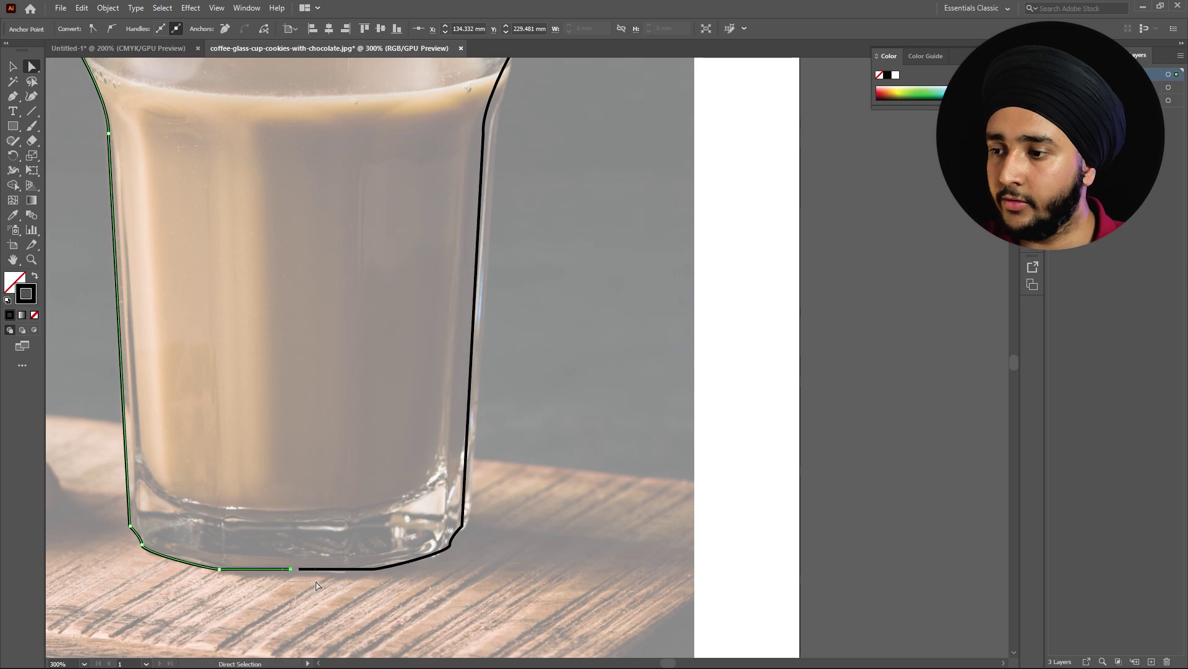
# Step: Join the two base endpoints of the outline halves and average them along both axes
pyautogui.keyDown('shift'); pyautogui.click(303, 568); pyautogui.keyUp('shift')
pyautogui.rightClick(296, 194)
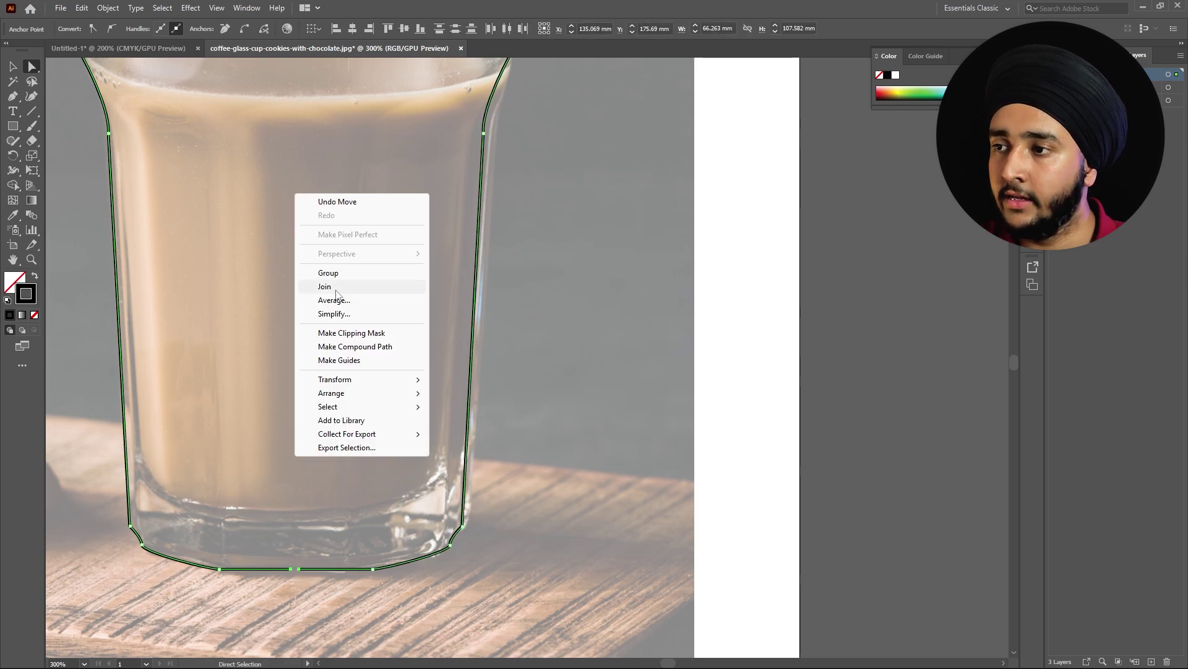
pyautogui.click(337, 286)
pyautogui.rightClick(288, 221)
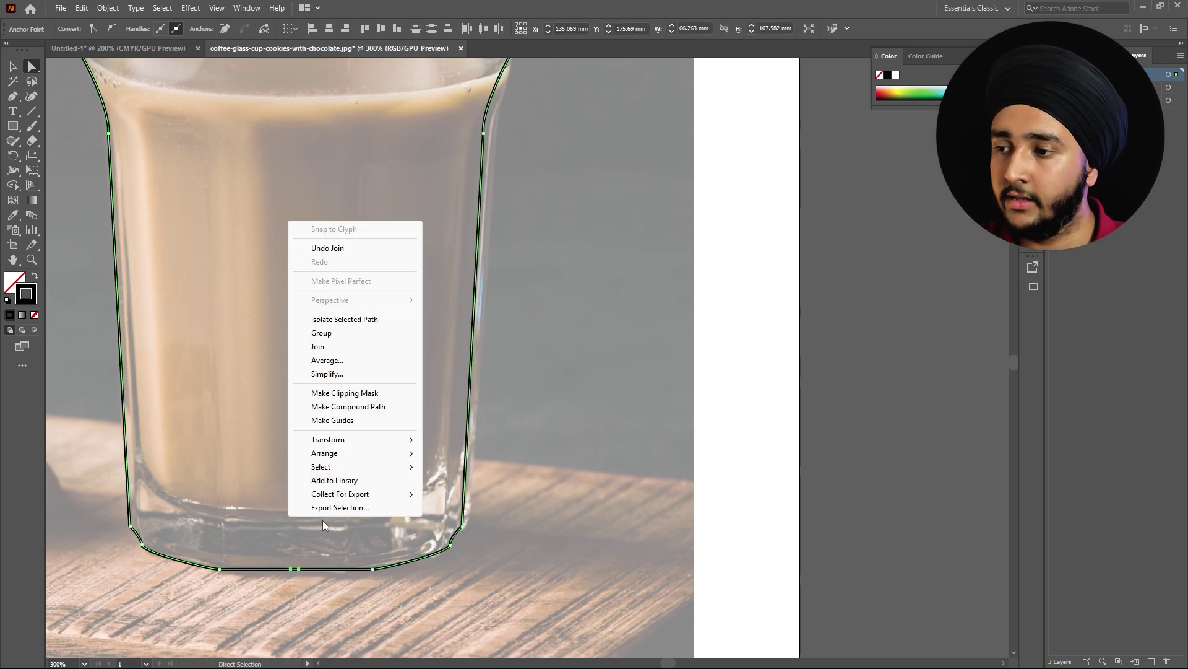
pyautogui.click(337, 361)
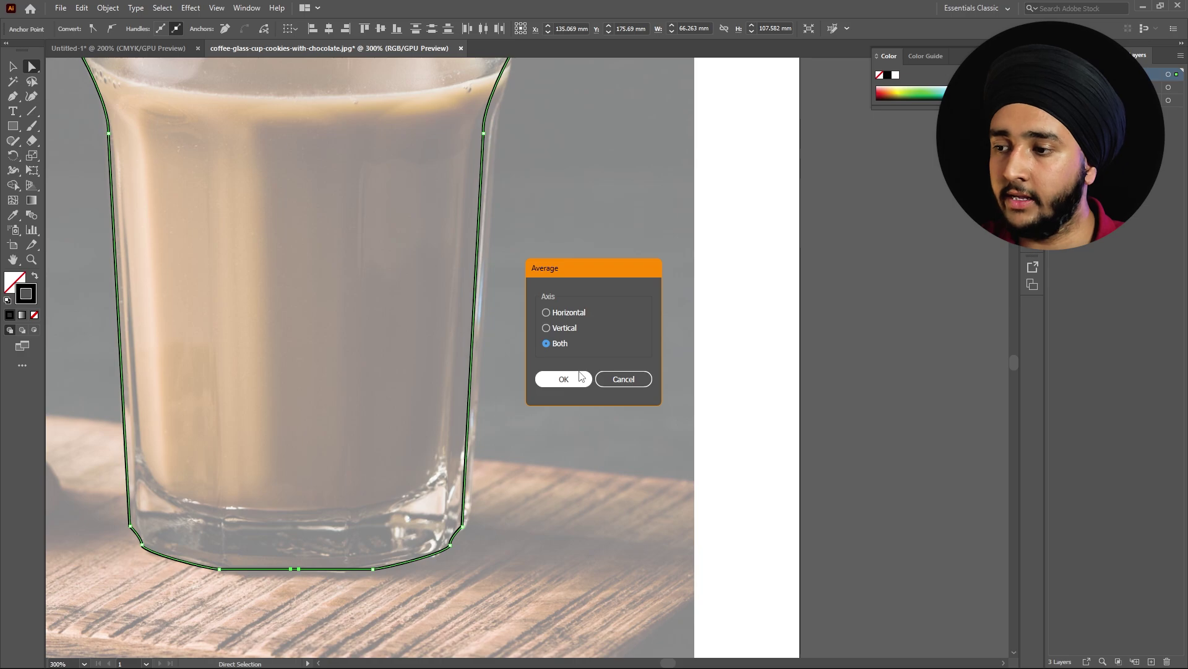
pyautogui.click(563, 379)
pyautogui.click(292, 541)
pyautogui.scroll(-1, 291, 538)
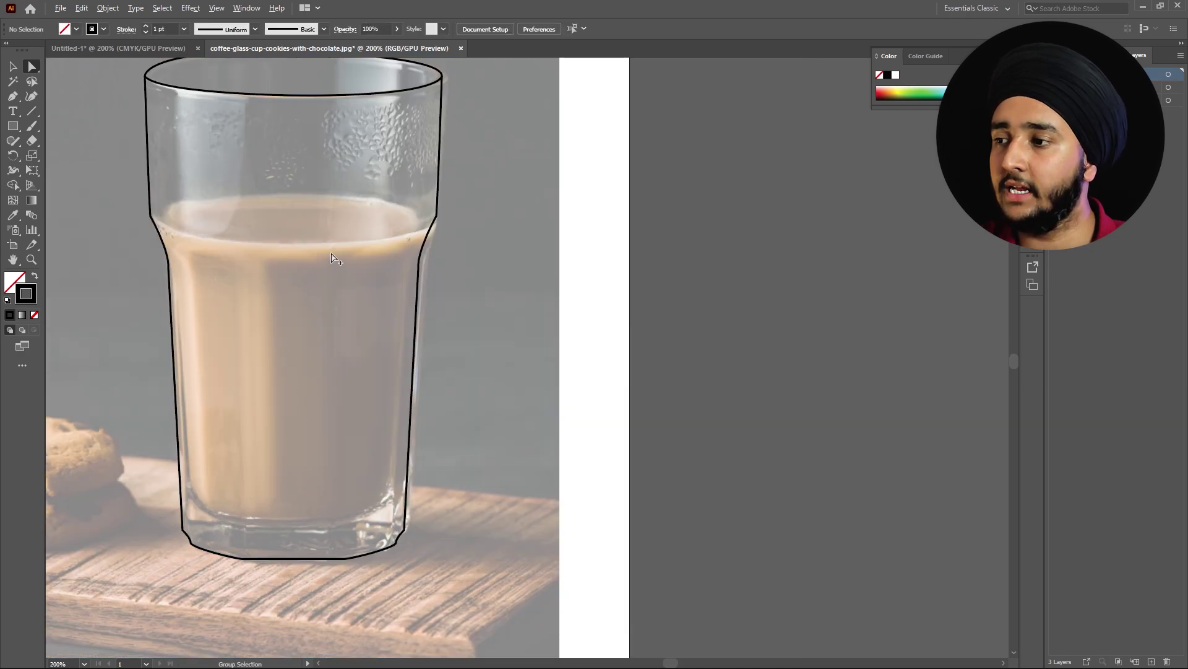
pyautogui.scroll(1, 333, 258)
pyautogui.scroll(-1, 455, 319)
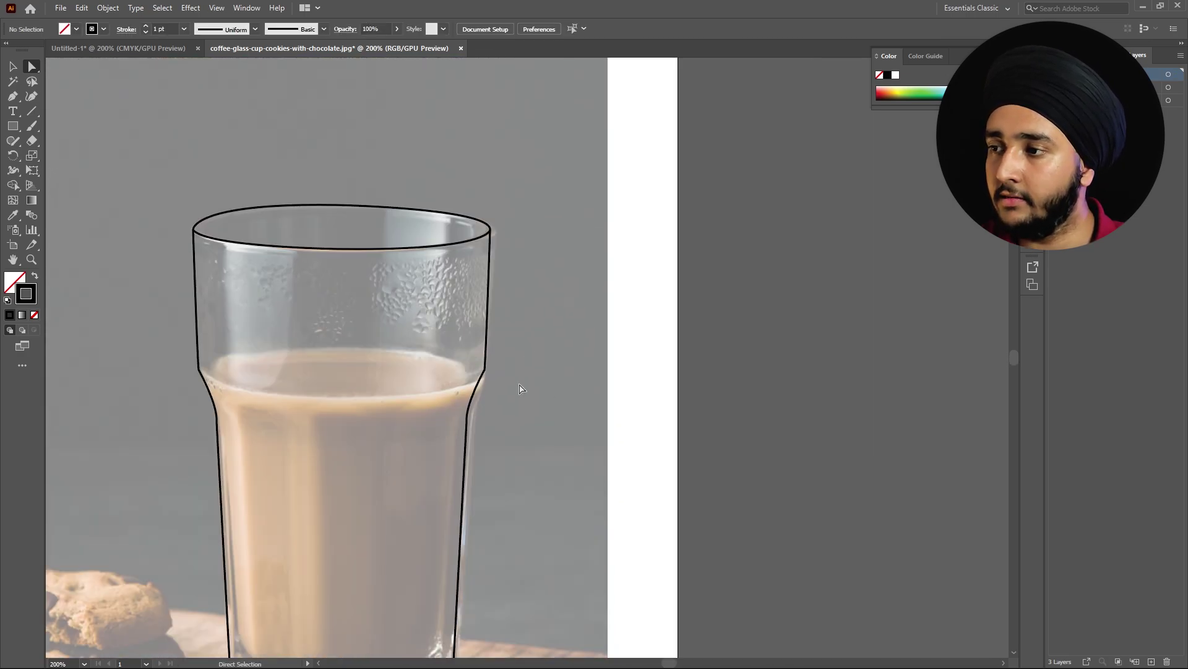
# Step: Try moving the joined glass outline aside as one piece, and undo the move
pyautogui.press('v')
pyautogui.scroll(-1, 495, 380)
pyautogui.moveTo(269, 320); pyautogui.dragTo(204, 310)
pyautogui.click(502, 300)
pyautogui.hotkey('ctrl', 'z')
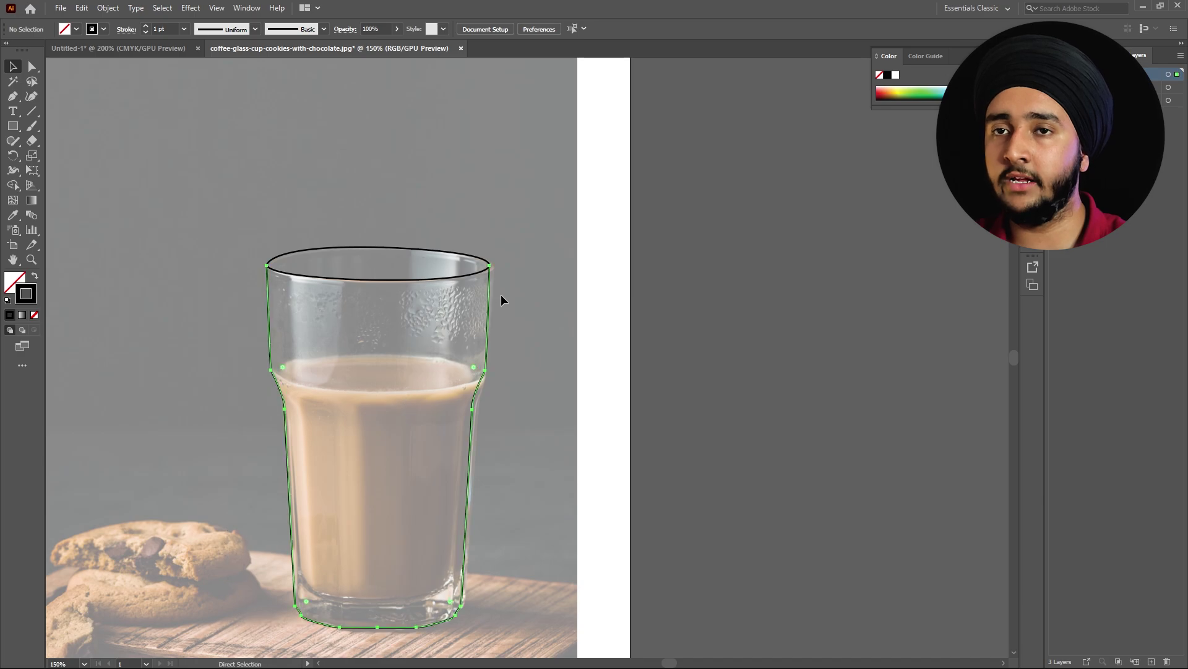
# Step: Round the shoulder corners on both sides of the glass outline using the live corners
pyautogui.click(31, 67)
pyautogui.scroll(2, 177, 240)
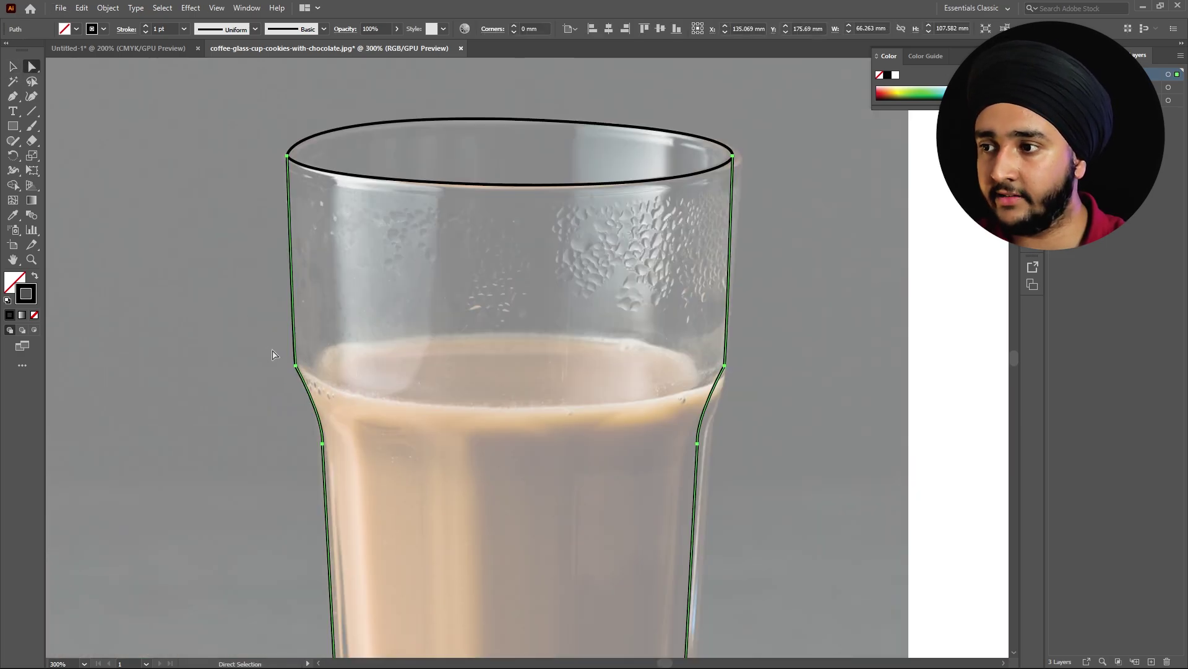
pyautogui.moveTo(296, 366); pyautogui.dragTo(300, 375)
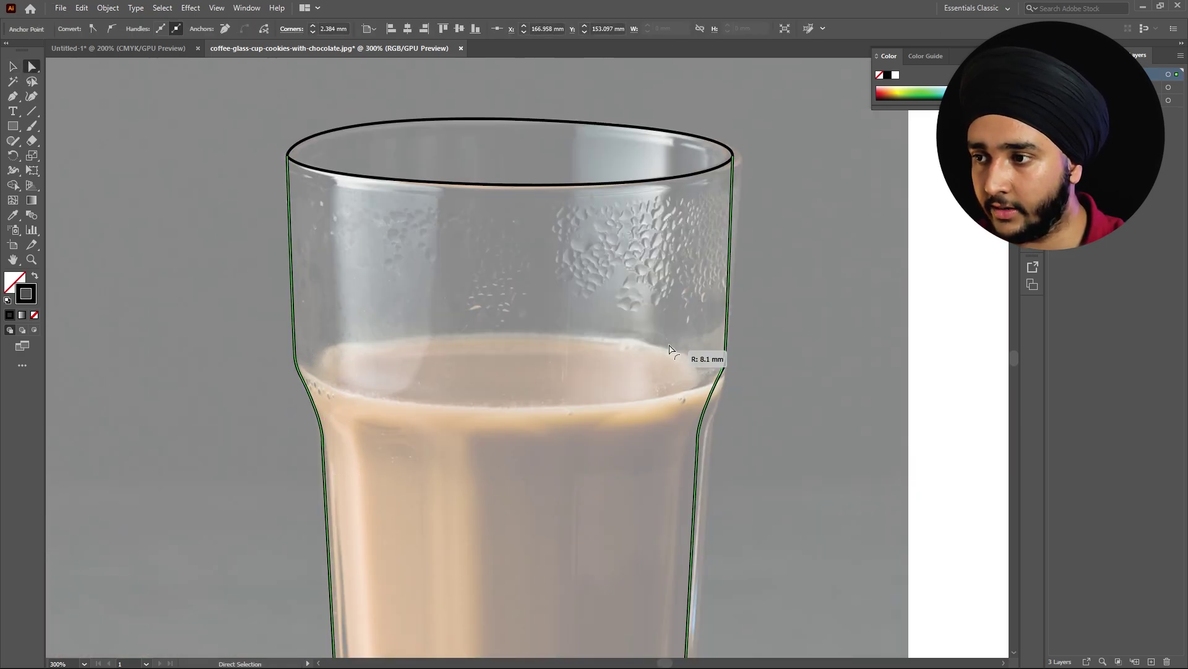
# Step: Round the lower corners at the base of the glass outline
pyautogui.scroll(-2, 563, 137)
pyautogui.scroll(4, 446, 554)
pyautogui.click(490, 353)
pyautogui.scroll(-2, 519, 350)
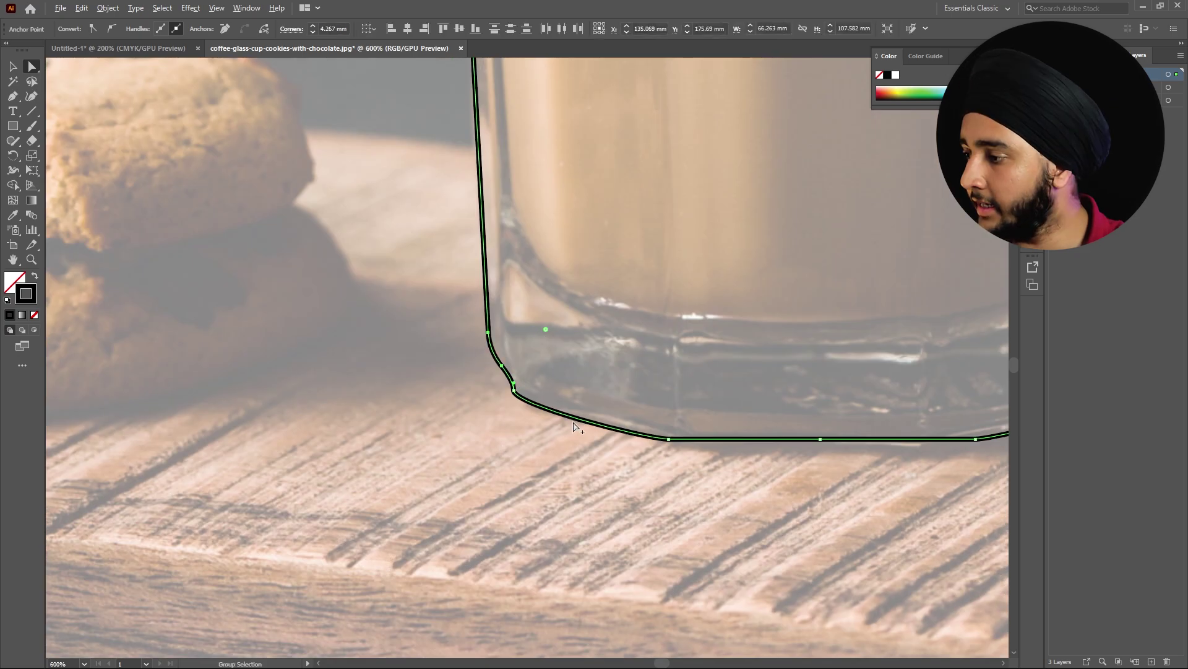
pyautogui.scroll(3, 990, 427)
pyautogui.keyDown('shift'); pyautogui.click(678, 427); pyautogui.keyUp('shift')
# Step: Place the new layer beneath the locked glass outline layer and sample a light tan from the chai as the fill color
pyautogui.scroll(-2, 741, 458)
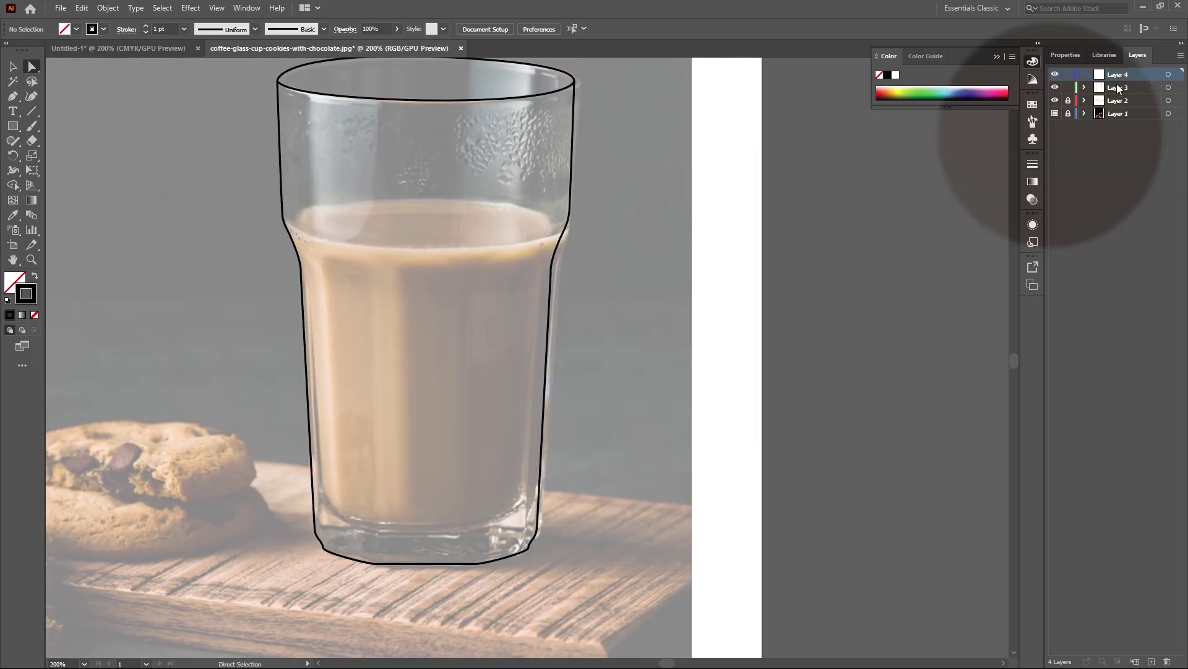
pyautogui.moveTo(1116, 79); pyautogui.dragTo(1119, 96)
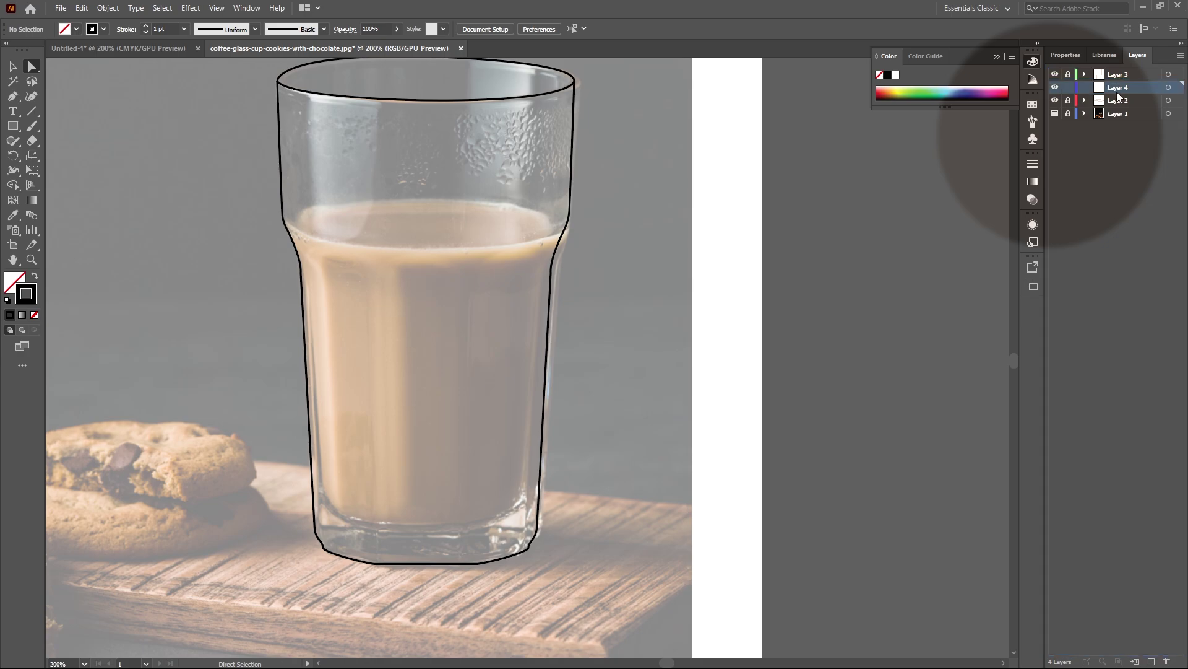
pyautogui.press('i')
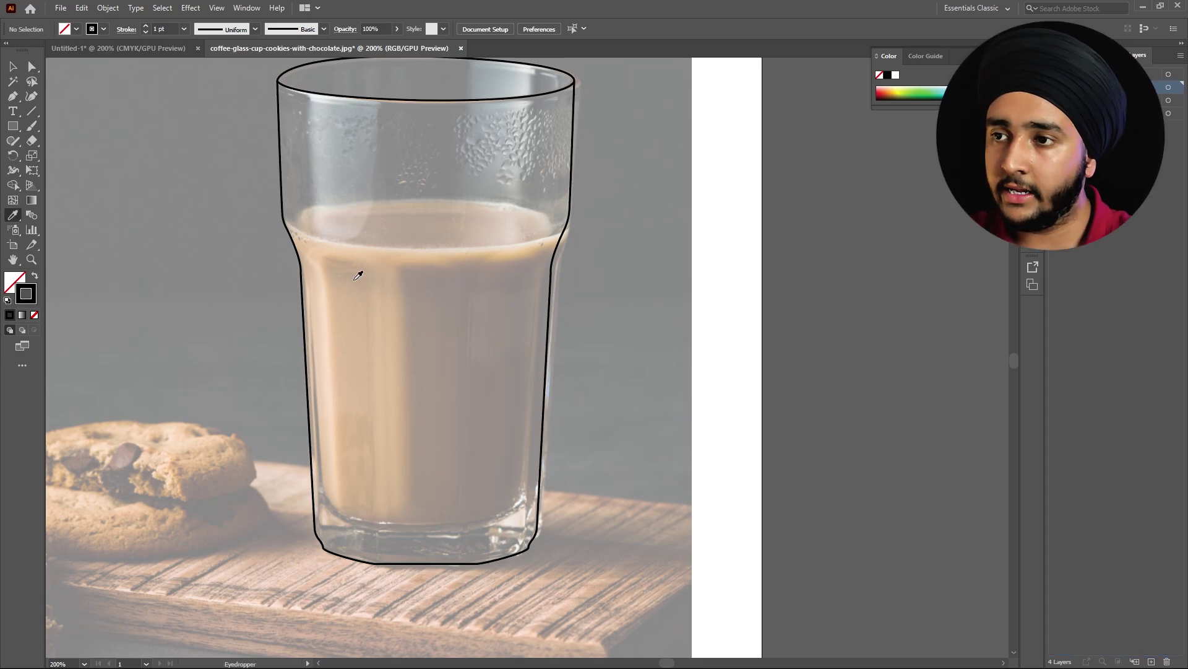
pyautogui.click(381, 260)
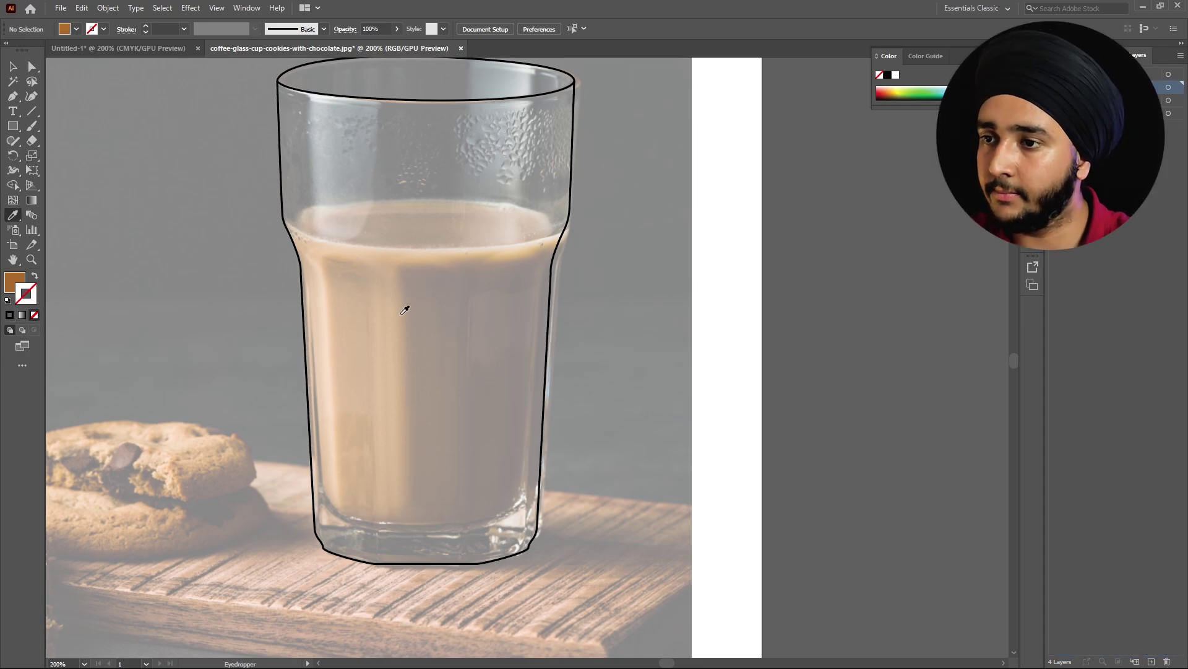
pyautogui.click(403, 308)
pyautogui.click(391, 243)
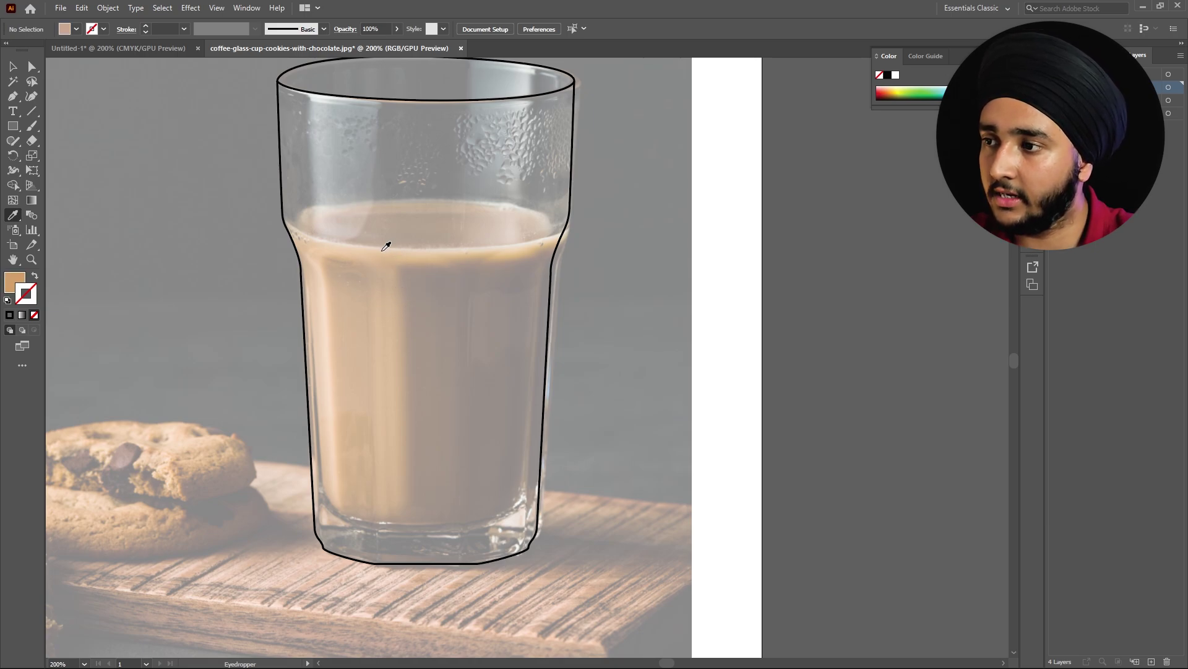
# Step: Draw the chai's curved top surface as a closed tan lens shape spanning the glass at shoulder level with the Pen tool
pyautogui.press('p')
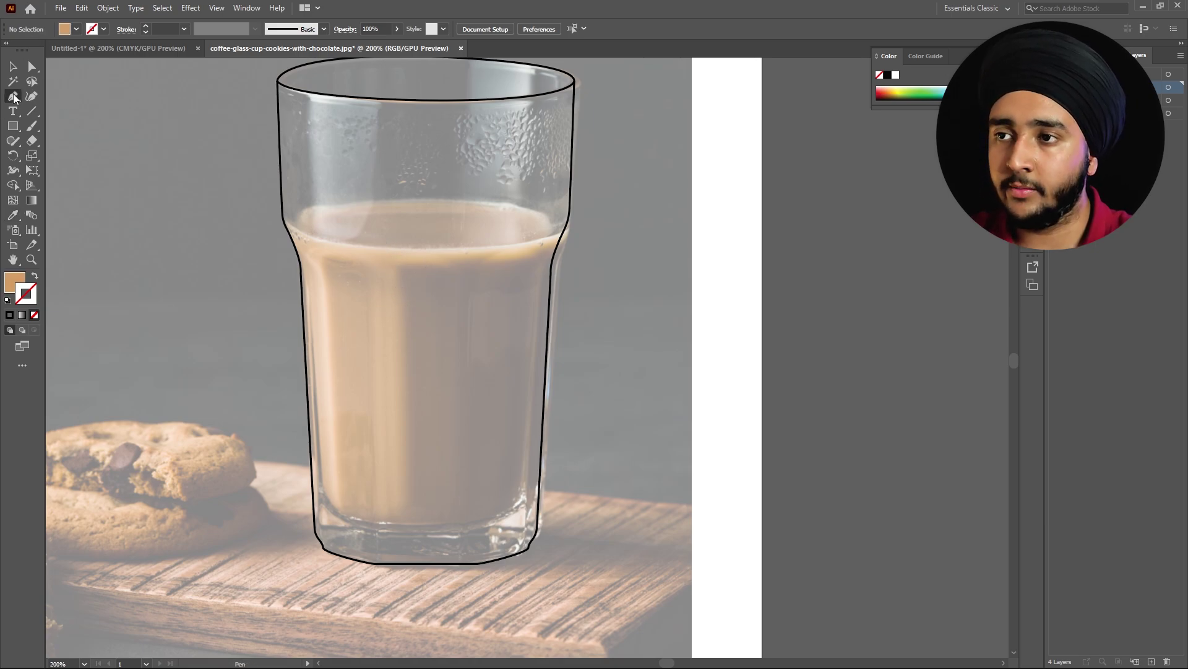
pyautogui.click(283, 220)
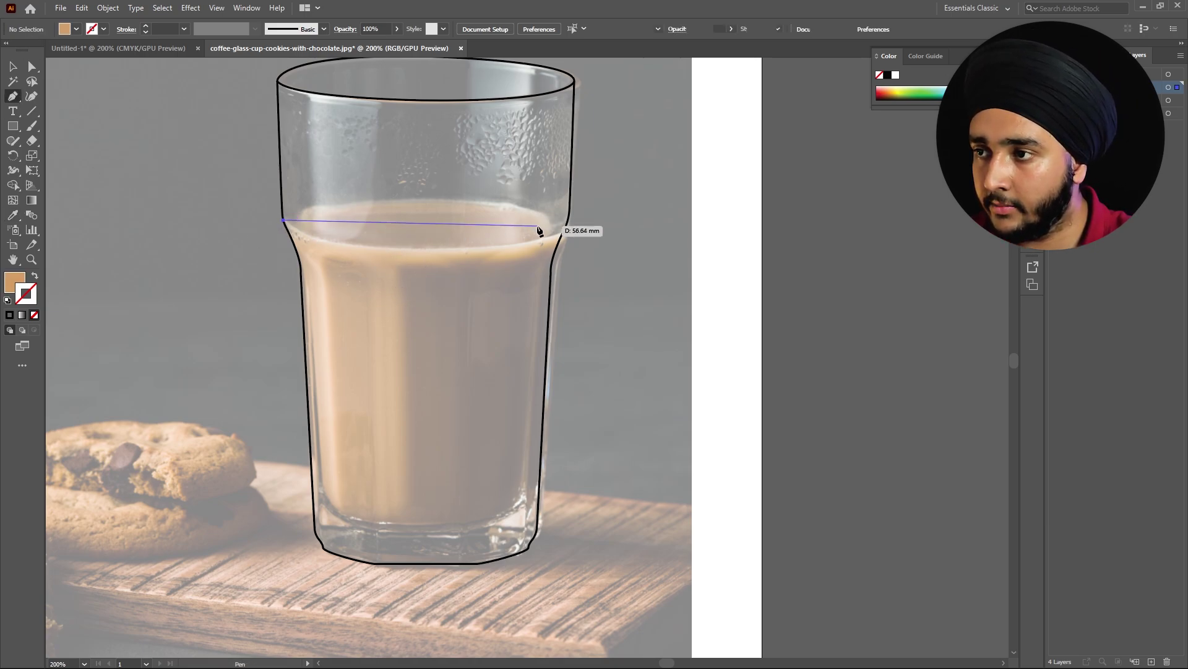
pyautogui.moveTo(564, 230); pyautogui.dragTo(622, 280)
pyautogui.click(565, 231)
pyautogui.moveTo(286, 223); pyautogui.dragTo(178, 162)
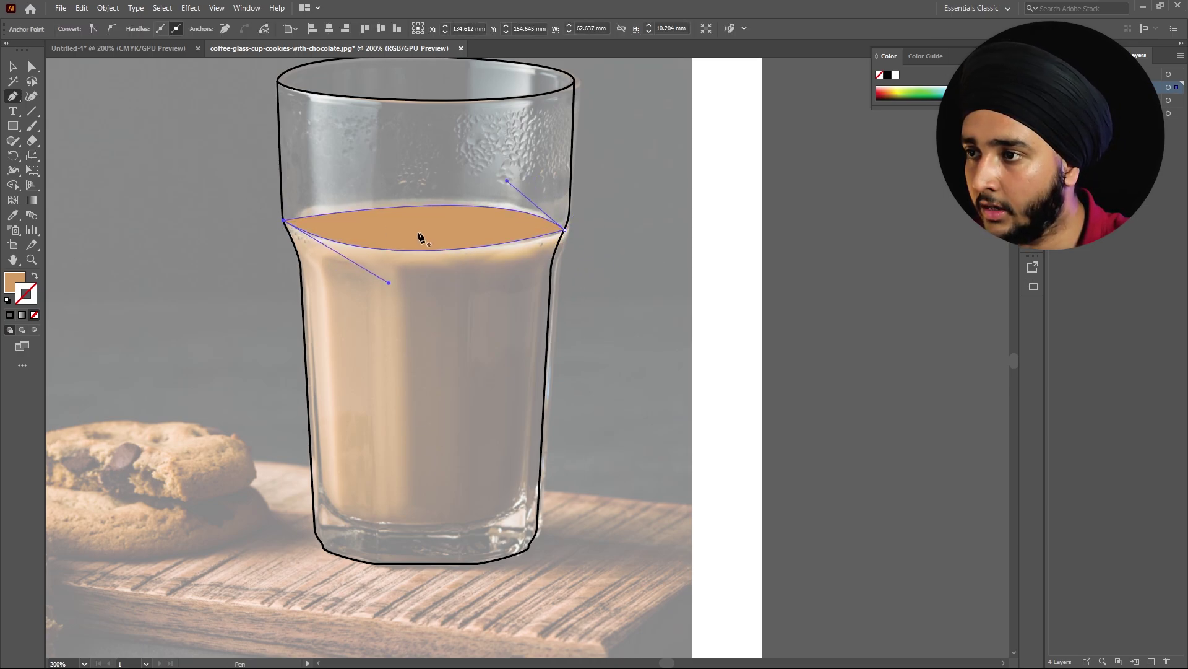
# Step: On a new layer, start the tan chai body shape by tracing the left shoulder and left wall of the glass
pyautogui.scroll(3, 273, 226)
pyautogui.moveTo(450, 275); pyautogui.dragTo(422, 223)
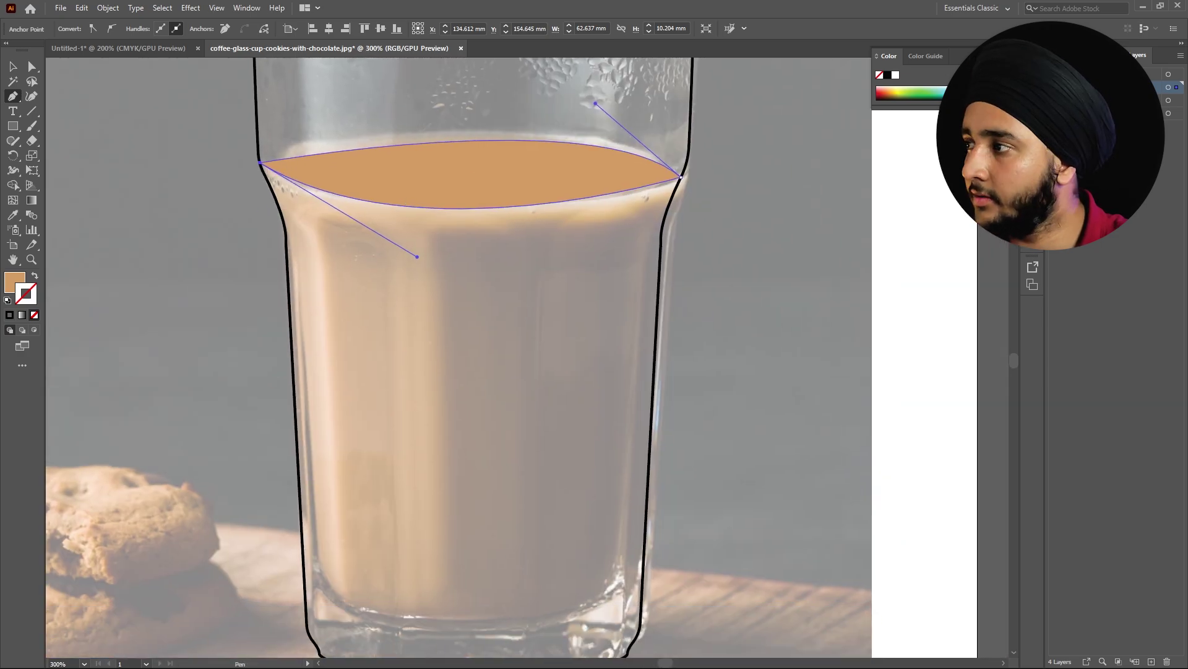
pyautogui.keyDown('ctrl'); pyautogui.click(430, 247); pyautogui.keyUp('ctrl')
pyautogui.click(260, 166)
pyautogui.moveTo(286, 238); pyautogui.dragTo(287, 268)
pyautogui.click(285, 239)
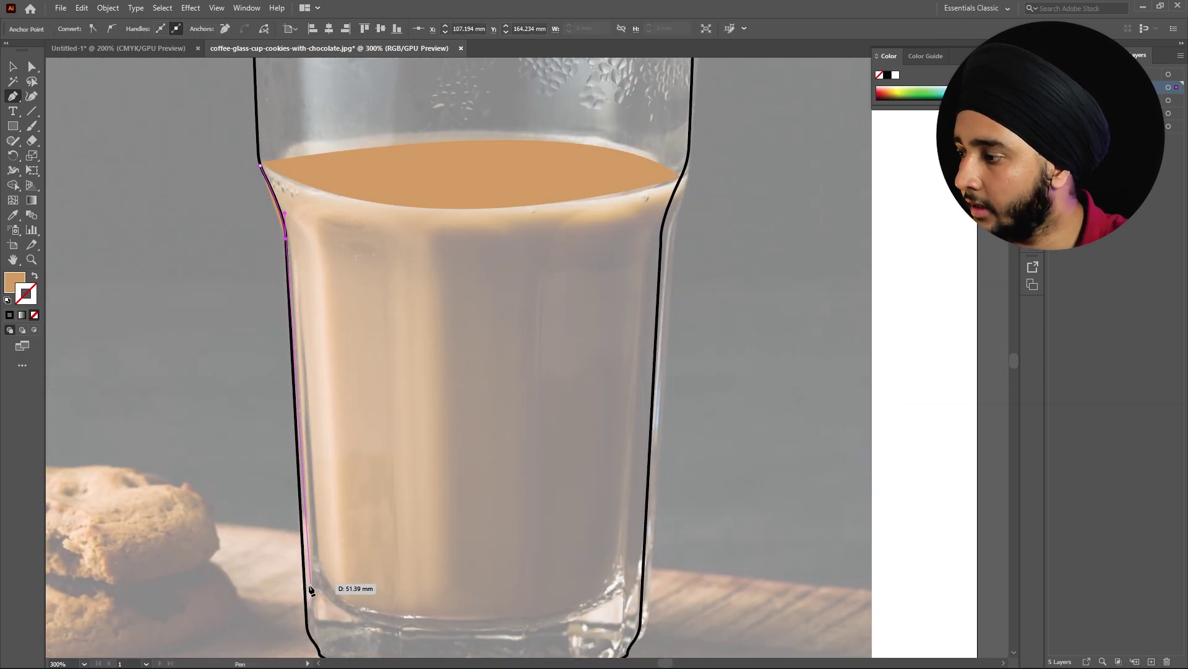
pyautogui.click(303, 585)
# Step: Continue the chai body path around the lower-left corner of the glass along the outline
pyautogui.moveTo(305, 586); pyautogui.dragTo(296, 439)
pyautogui.scroll(4, 296, 483)
pyautogui.click(287, 482)
pyautogui.click(318, 527)
pyautogui.click(350, 580)
pyautogui.moveTo(473, 545); pyautogui.dragTo(198, 235)
pyautogui.click(268, 334)
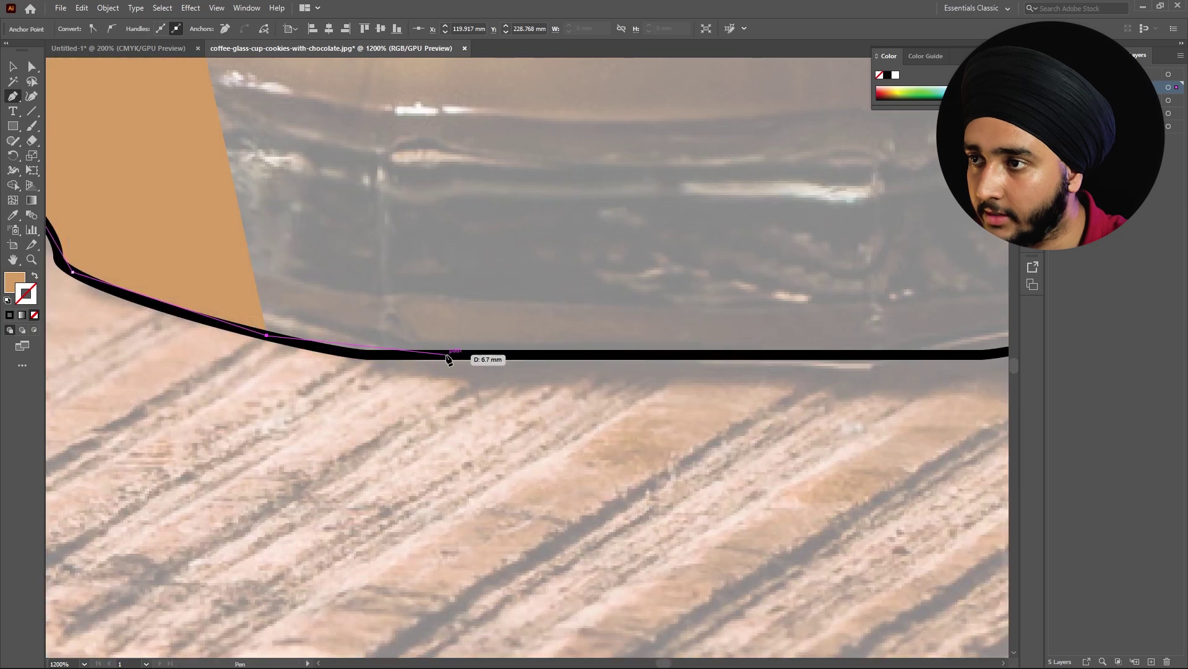
# Step: Extend the chai body path along the flat base of the glass to its lower-right corner
pyautogui.click(355, 353)
pyautogui.click(566, 354)
pyautogui.moveTo(693, 353); pyautogui.dragTo(267, 381)
pyautogui.click(406, 383)
pyautogui.click(547, 383)
pyautogui.click(618, 372)
pyautogui.click(793, 324)
pyautogui.click(865, 287)
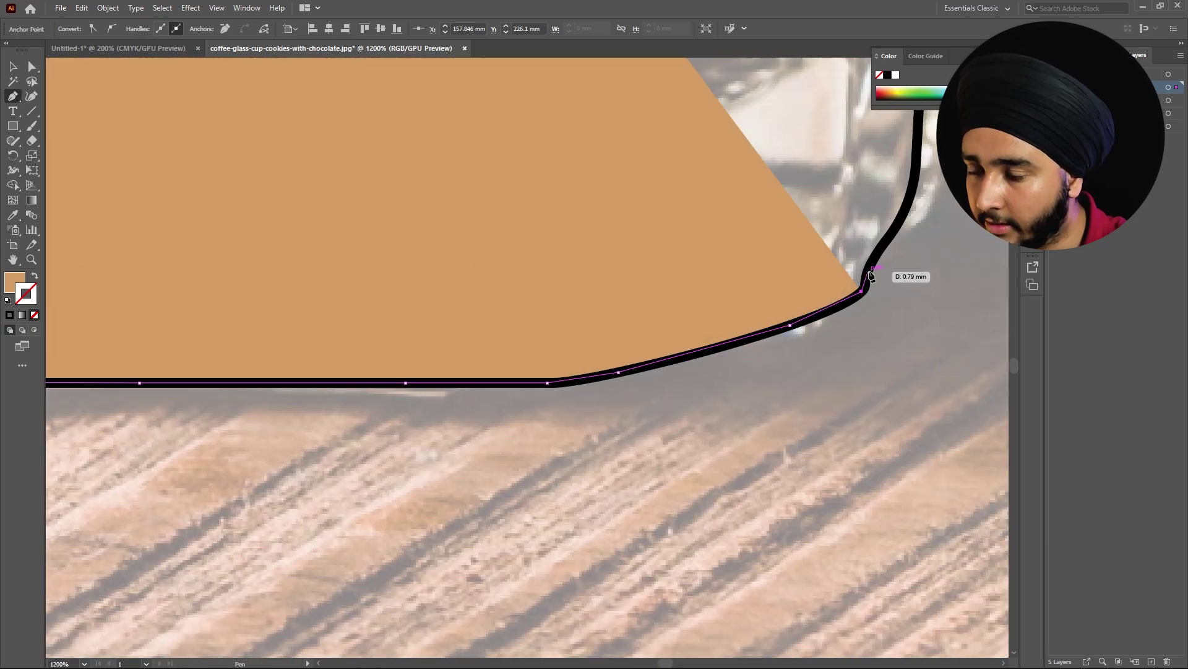
# Step: Trace the chai body path up the right wall and shoulder of the glass to the right end of the chai surface
pyautogui.moveTo(873, 278); pyautogui.dragTo(689, 485)
pyautogui.click(722, 401)
pyautogui.moveTo(742, 380); pyautogui.dragTo(753, 470)
pyautogui.click(748, 403)
pyautogui.scroll(-3, 748, 403)
pyautogui.click(752, 307)
pyautogui.click(703, 398)
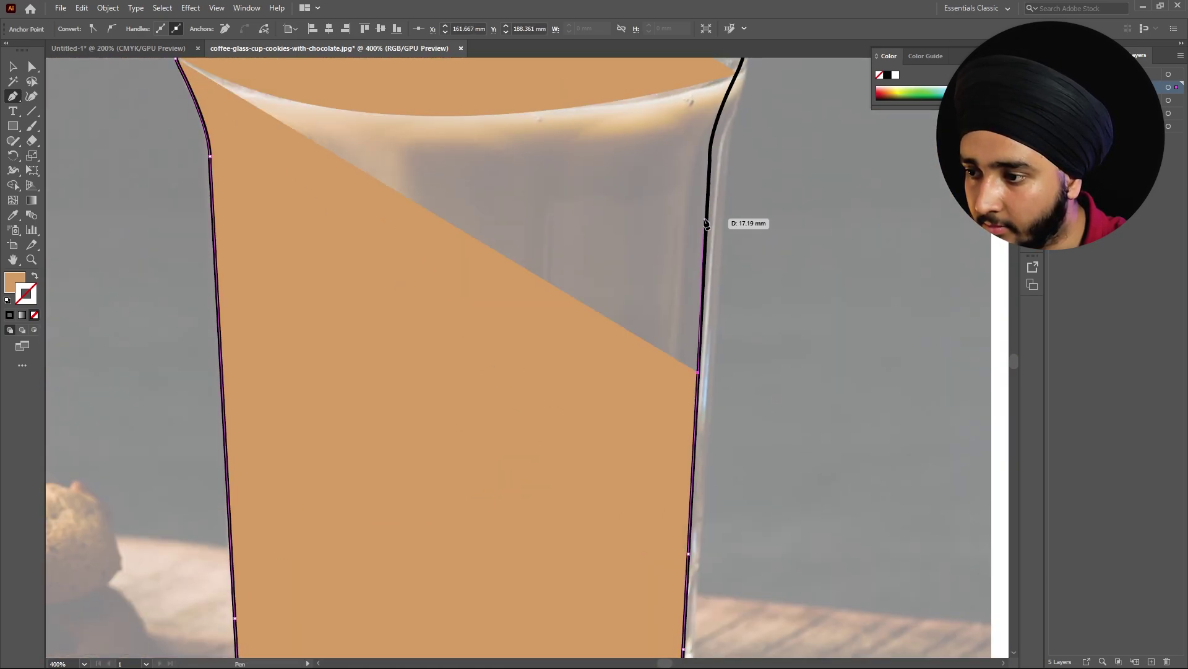
pyautogui.click(718, 132)
pyautogui.scroll(3, 722, 127)
pyautogui.moveTo(684, 258); pyautogui.dragTo(469, 265)
pyautogui.scroll(-5, 468, 266)
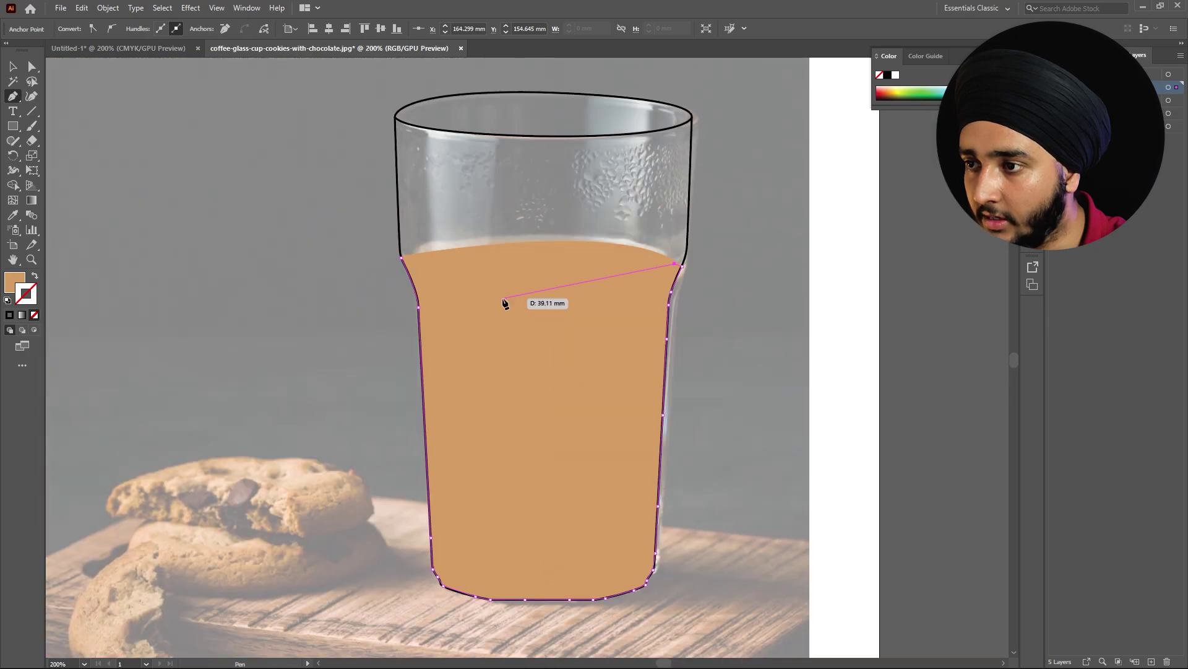
# Step: Compare with the poster in Photoshop, then return to Illustrator and fill the chai surface shape with darker brown #b58052
pyautogui.hotkey('ctrl', 'shift', 'a')
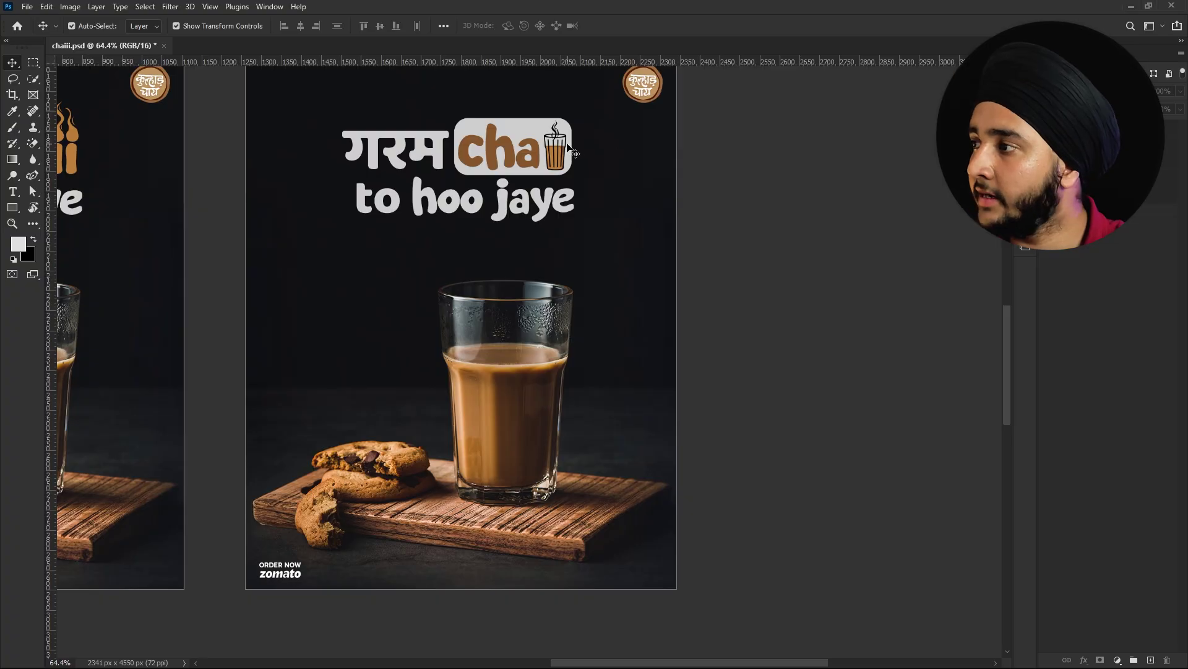
pyautogui.hotkey('alt', 'Tab')
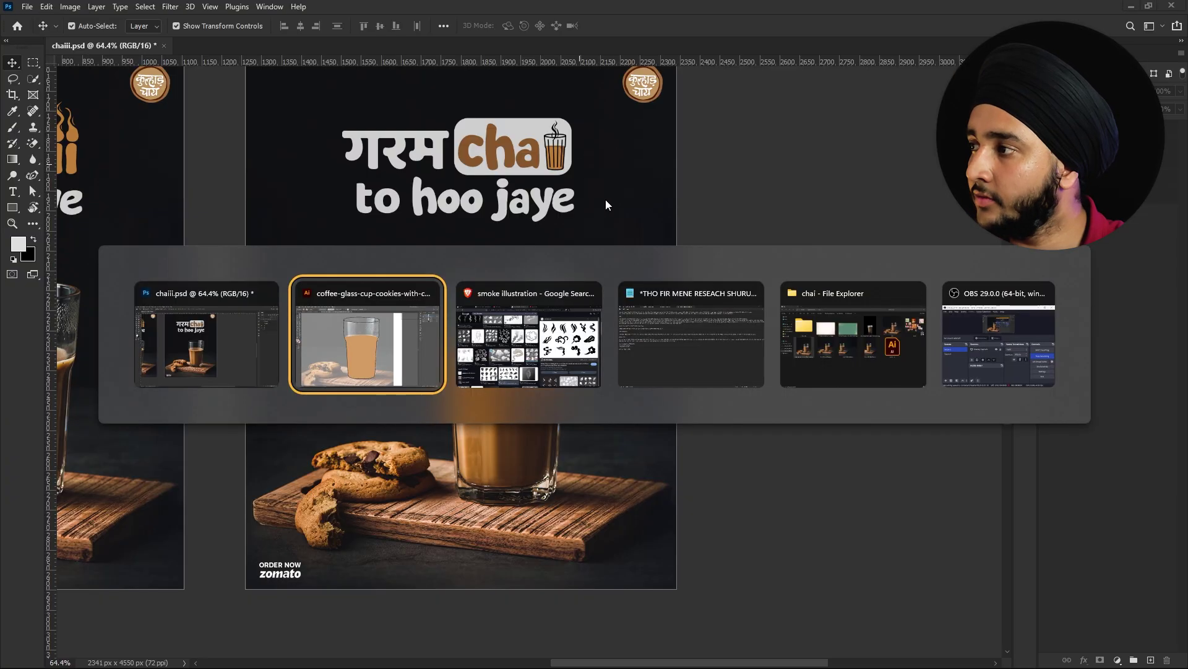
pyautogui.click(475, 250)
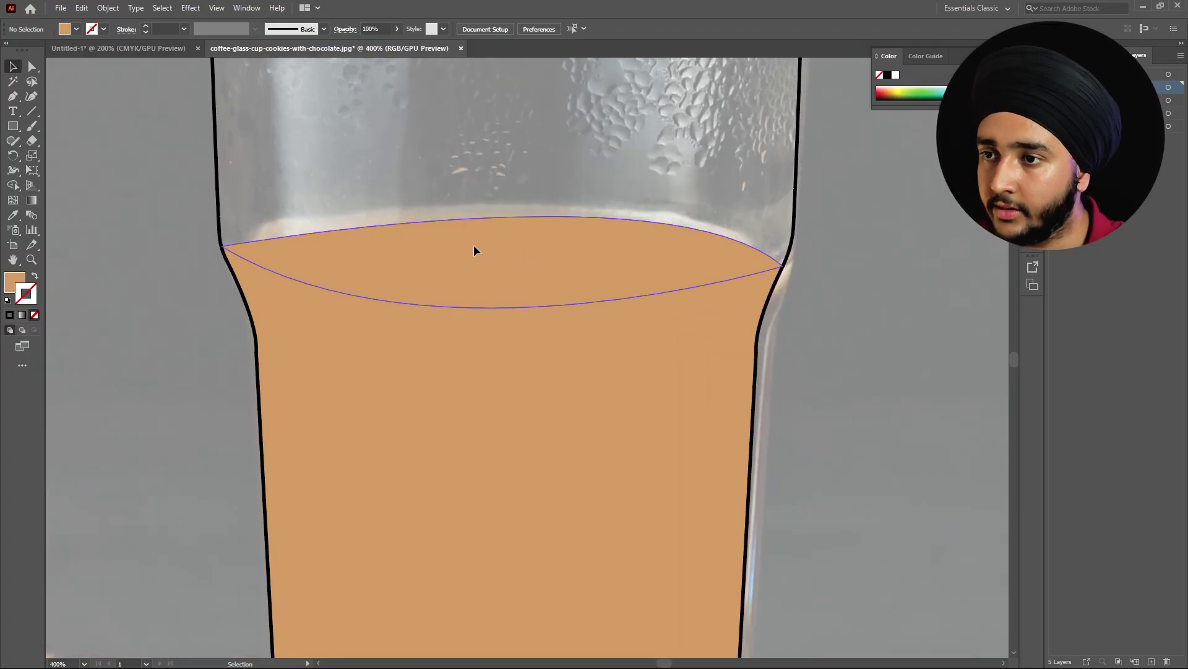
pyautogui.doubleClick(15, 282)
pyautogui.click(532, 185)
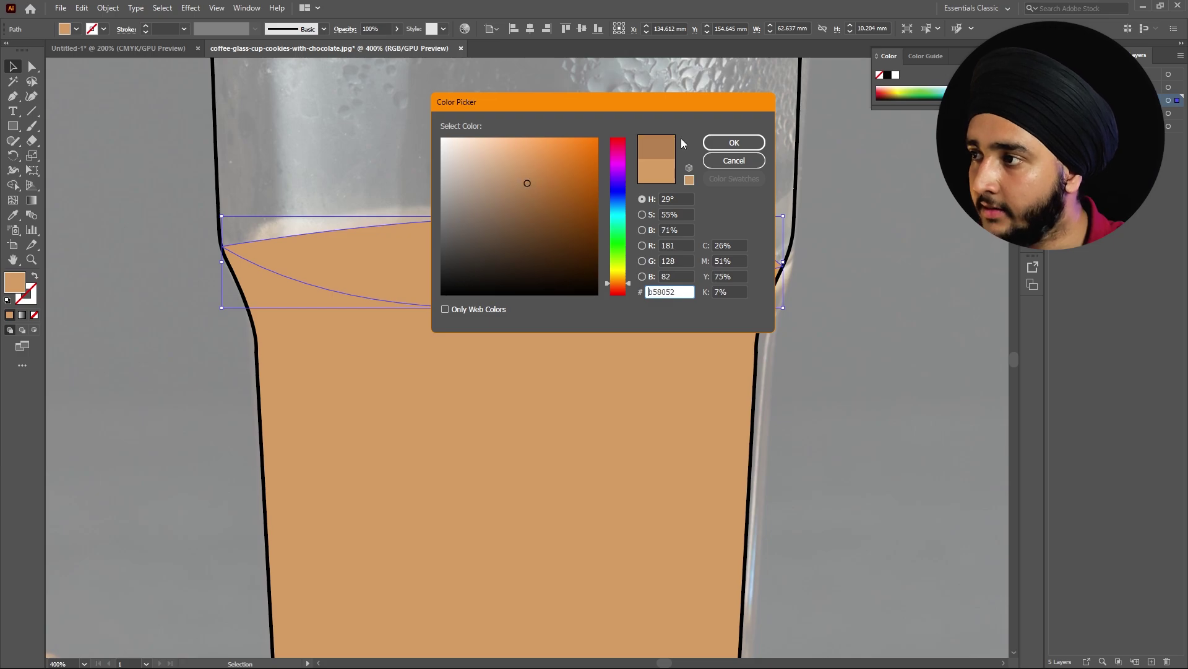
pyautogui.click(734, 142)
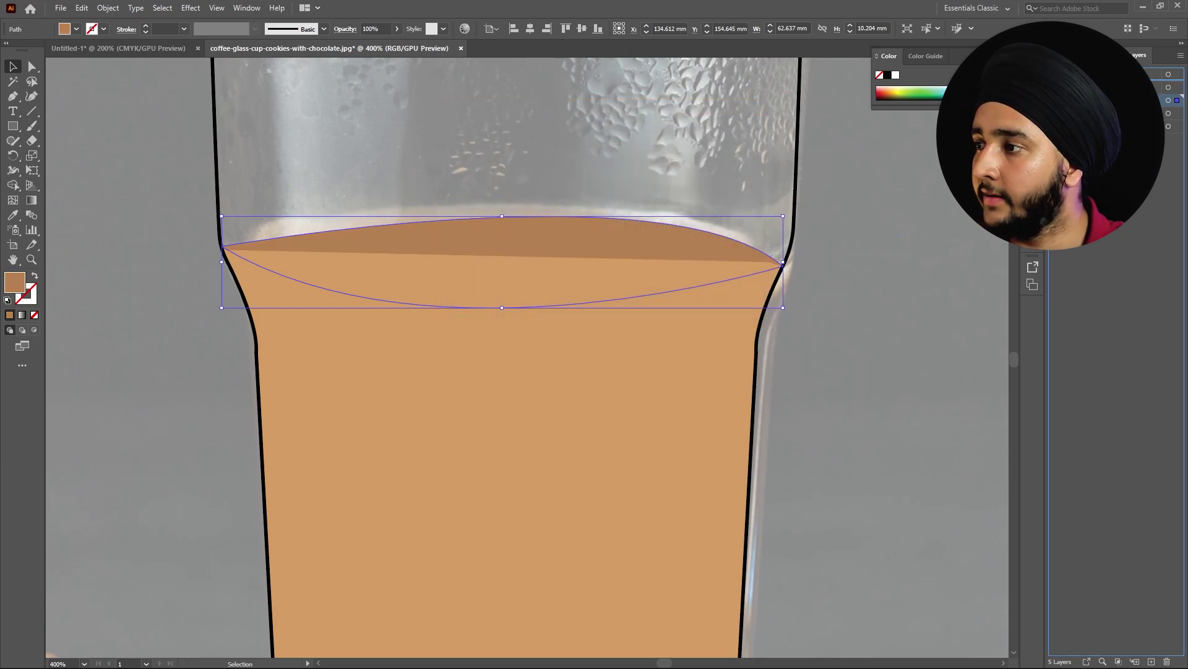
# Step: Move the chai surface layer above the chai body layer so the full surface shape shows, and deselect it
pyautogui.click(930, 277)
pyautogui.press('h')
pyautogui.moveTo(727, 330)
pyautogui.mouseDown()
pyautogui.moveTo(772, 328)
pyautogui.moveTo(746, 322)
pyautogui.mouseUp()
pyautogui.moveTo(537, 289); pyautogui.dragTo(484, 244)
pyautogui.press('a')
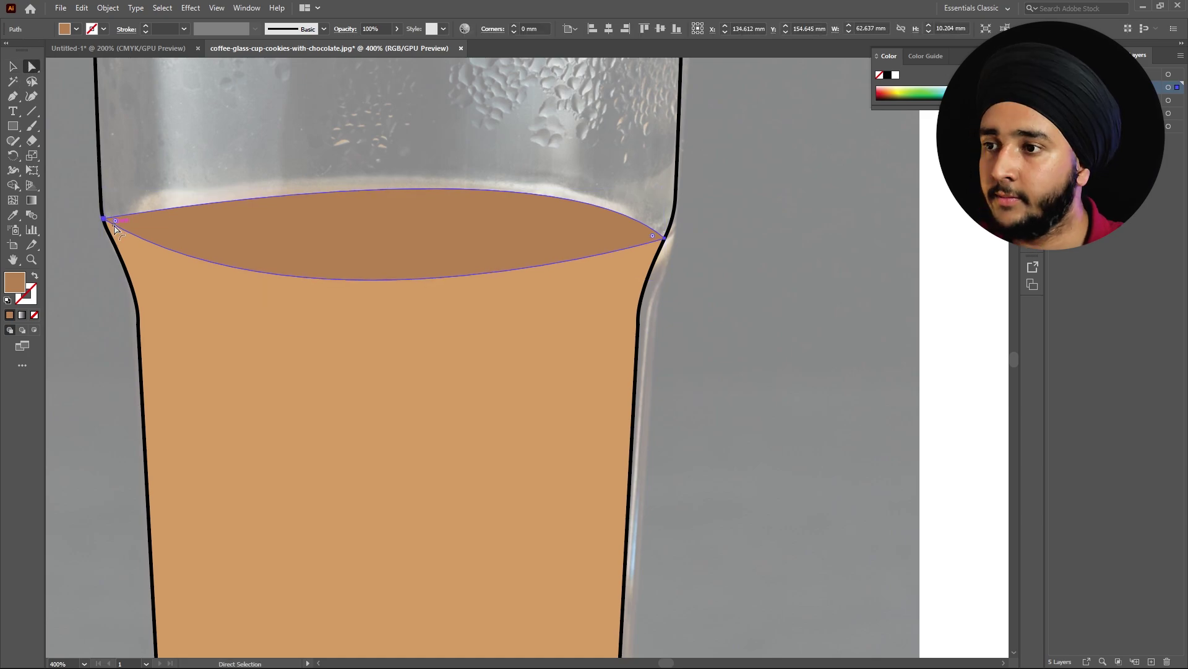
pyautogui.click(378, 279)
pyautogui.hotkey('ctrl', 'shift', 'a')
pyautogui.hotkey('ctrl', '-')
pyautogui.hotkey('ctrl', '-')
pyautogui.hotkey('ctrl', '-')
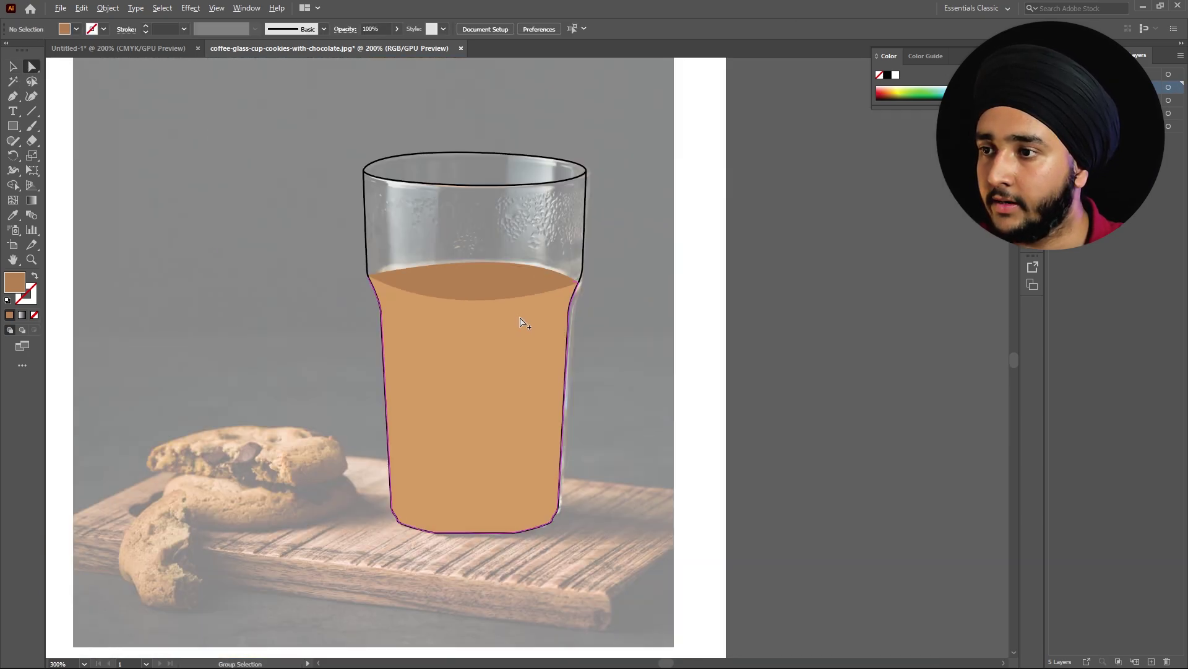
# Step: On a new layer, draw a slightly slanted straight line down the left part of the glass, from below the rim to near the base
pyautogui.scroll(-2, 520, 319)
pyautogui.click(12, 96)
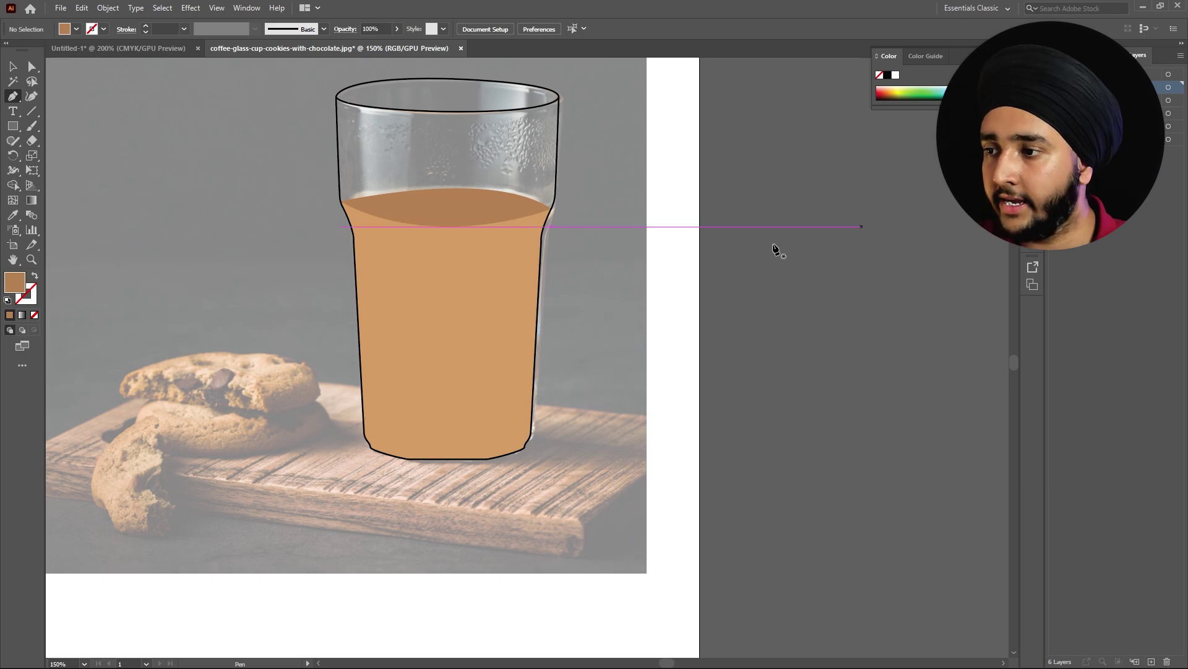
pyautogui.click(382, 133)
pyautogui.click(399, 427)
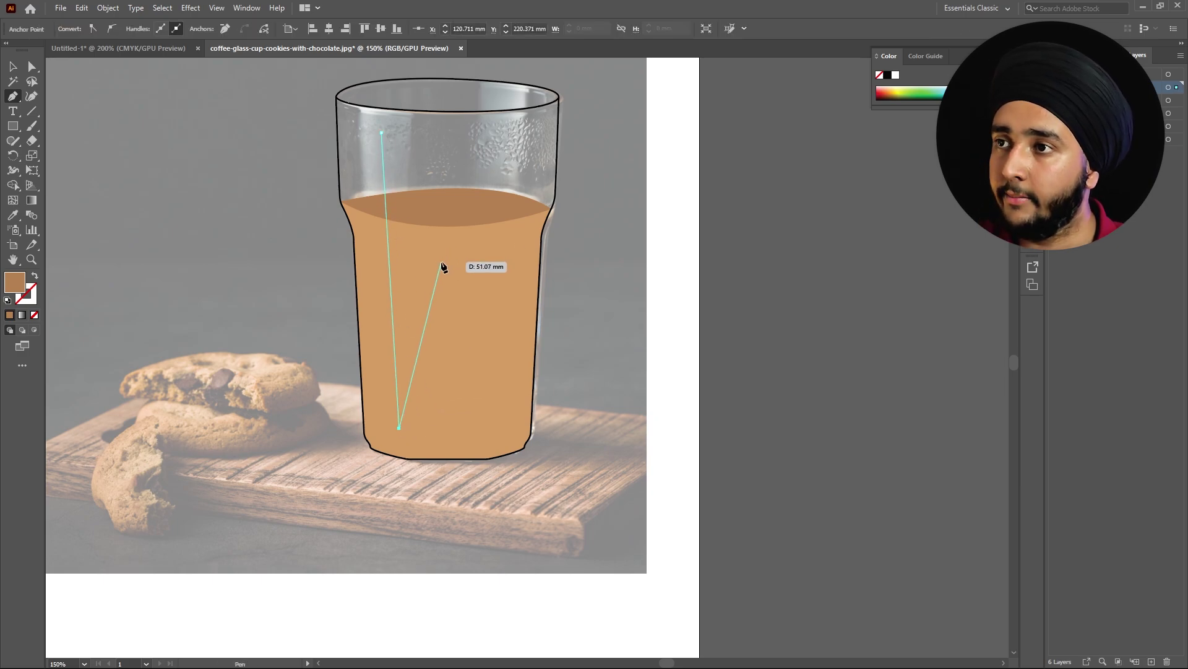
# Step: Give the new glass line a solid black stroke
pyautogui.click(28, 299)
pyautogui.click(22, 315)
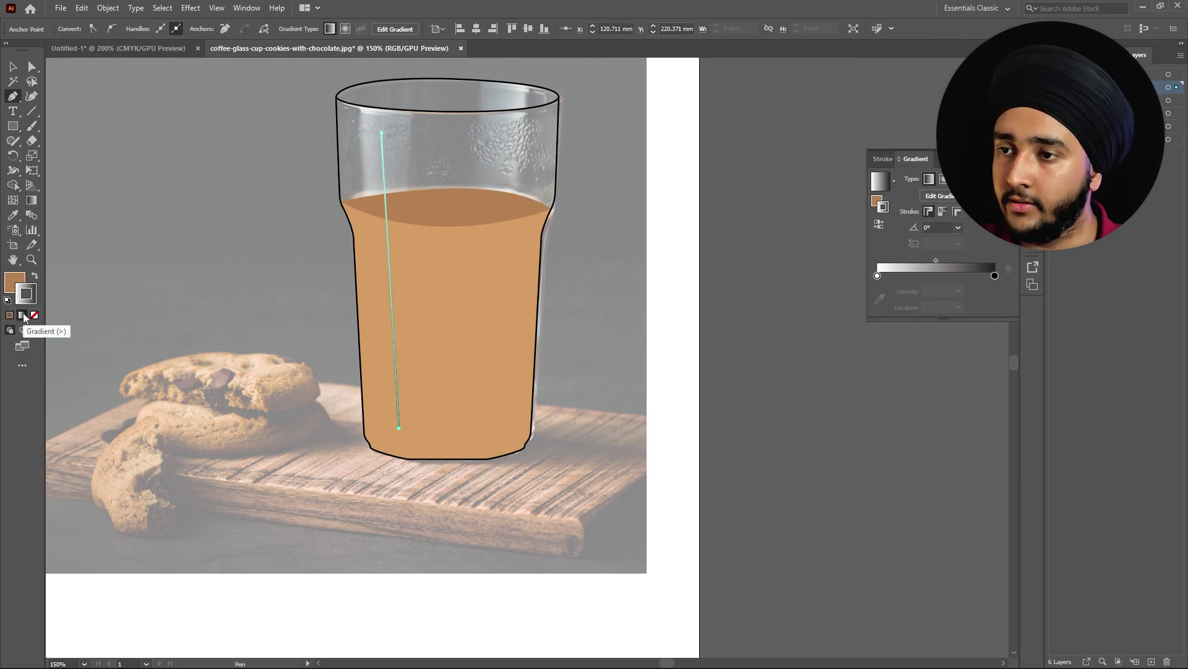
pyautogui.doubleClick(24, 299)
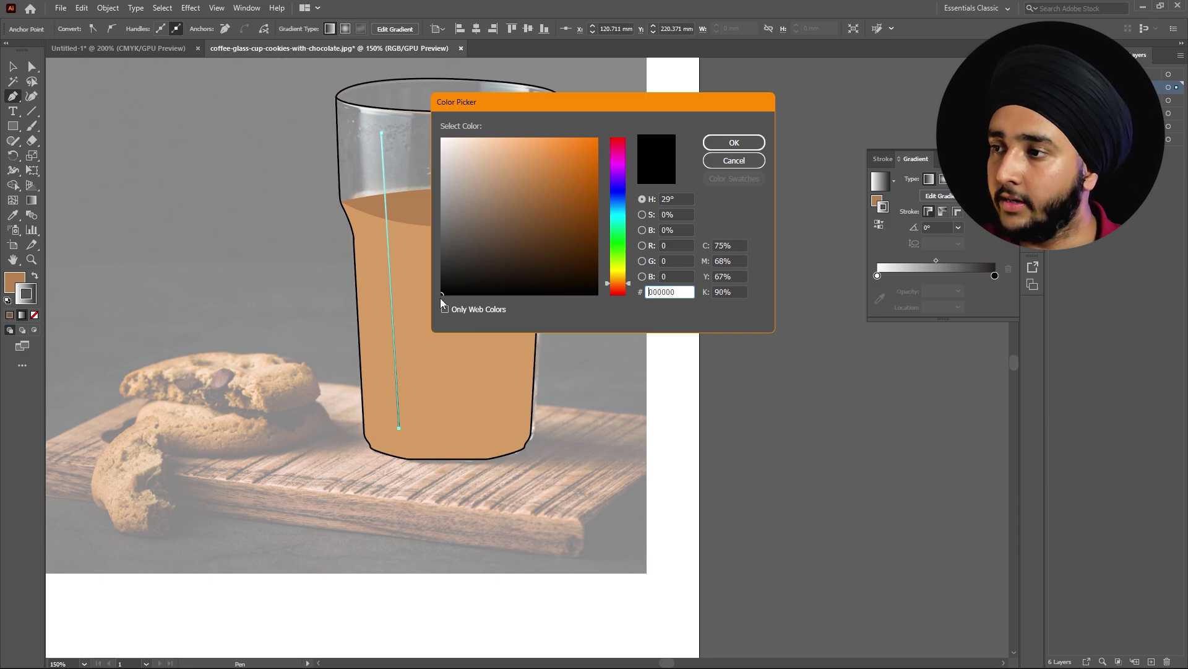
pyautogui.click(720, 144)
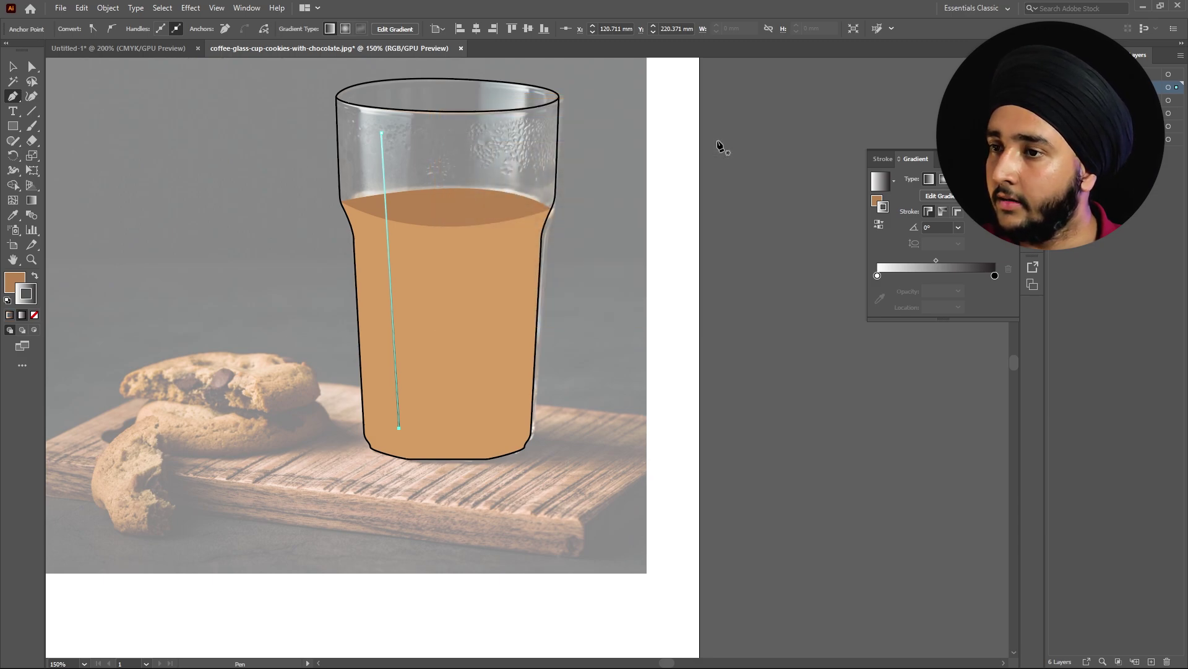
pyautogui.click(9, 315)
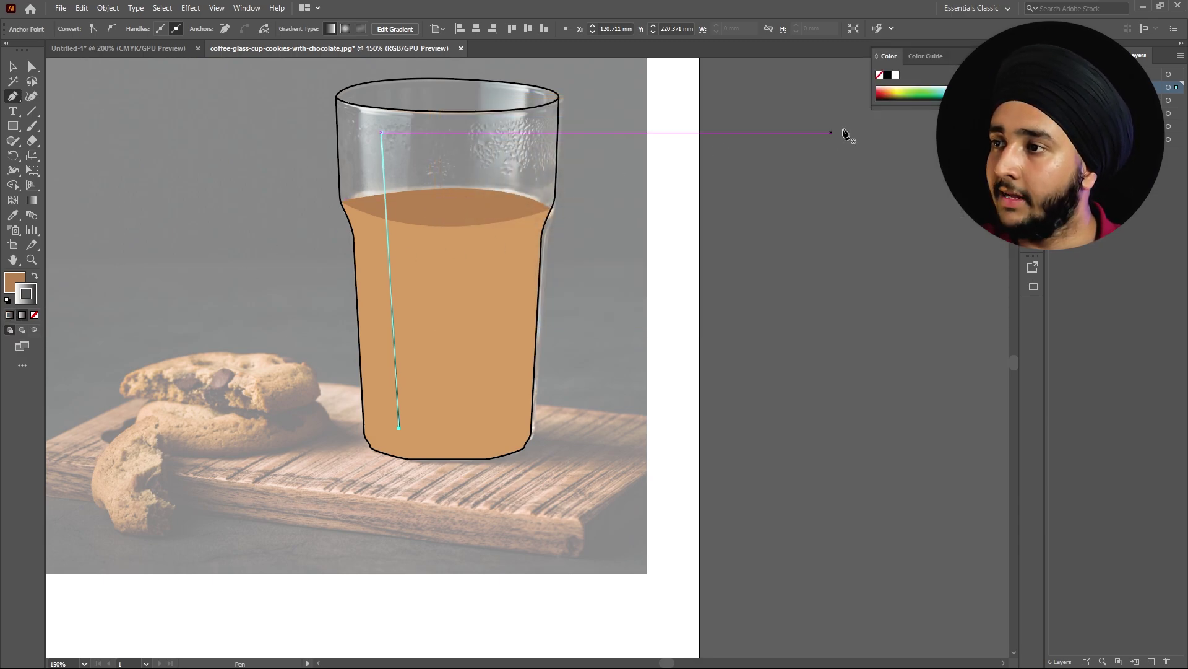
pyautogui.click(894, 89)
pyautogui.click(890, 98)
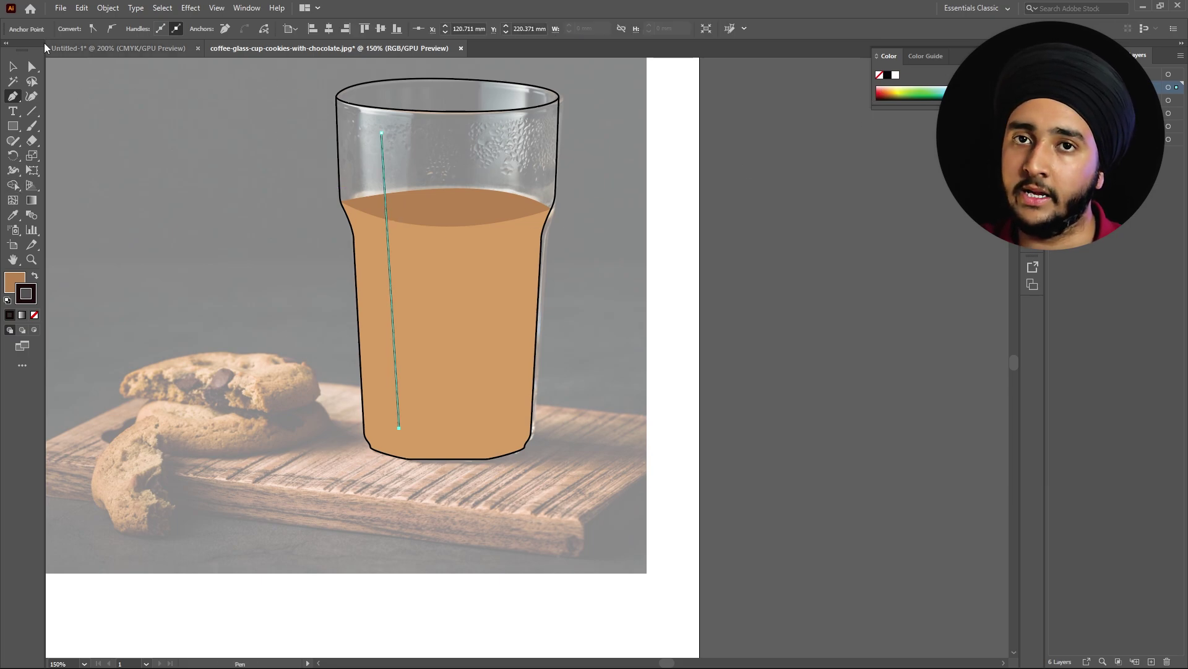
# Step: Show the line's appearance attributes and set its stroke weight to 2 pt
pyautogui.press('a')
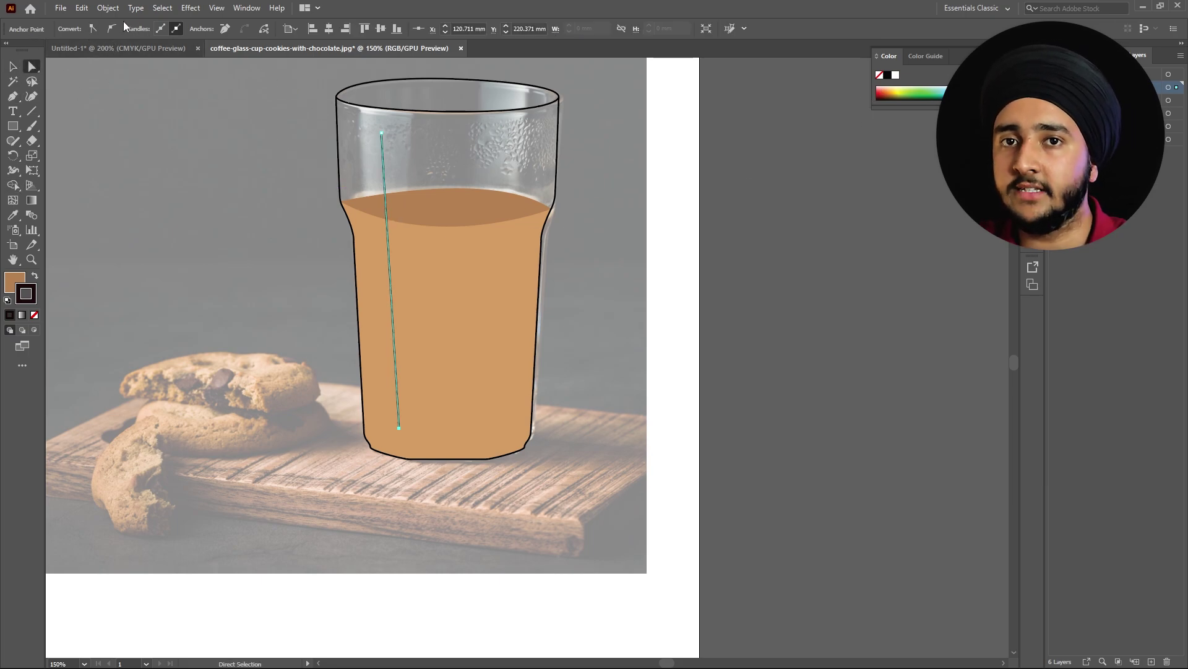
pyautogui.click(256, 8)
pyautogui.click(300, 167)
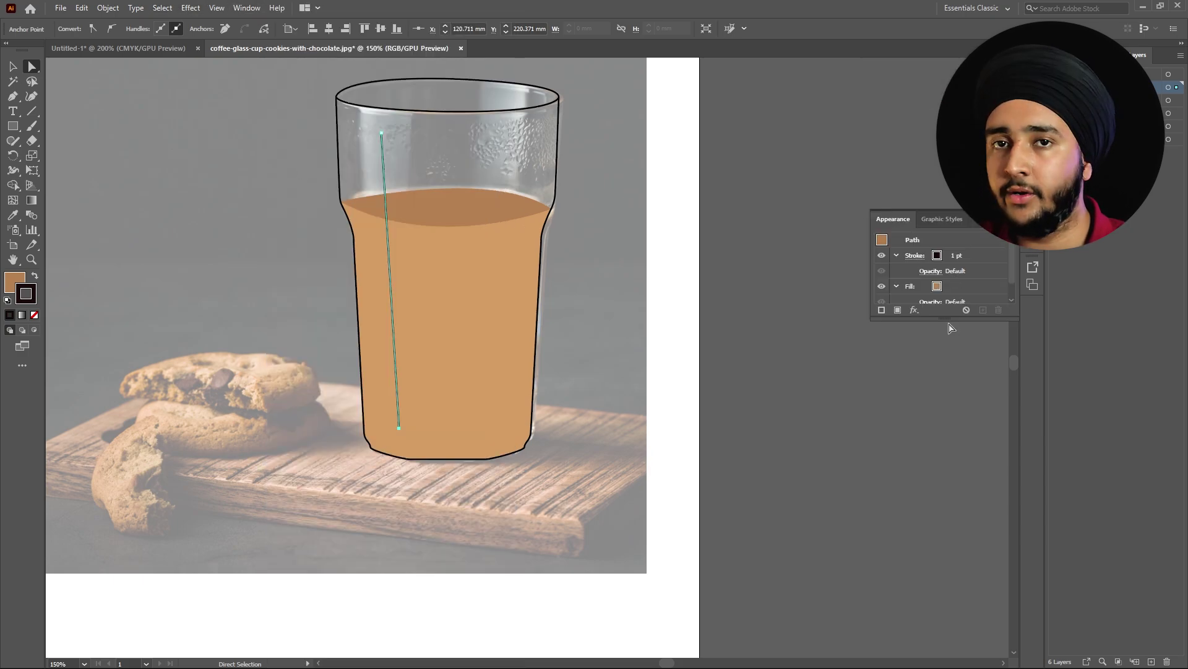
pyautogui.moveTo(947, 319); pyautogui.dragTo(966, 405)
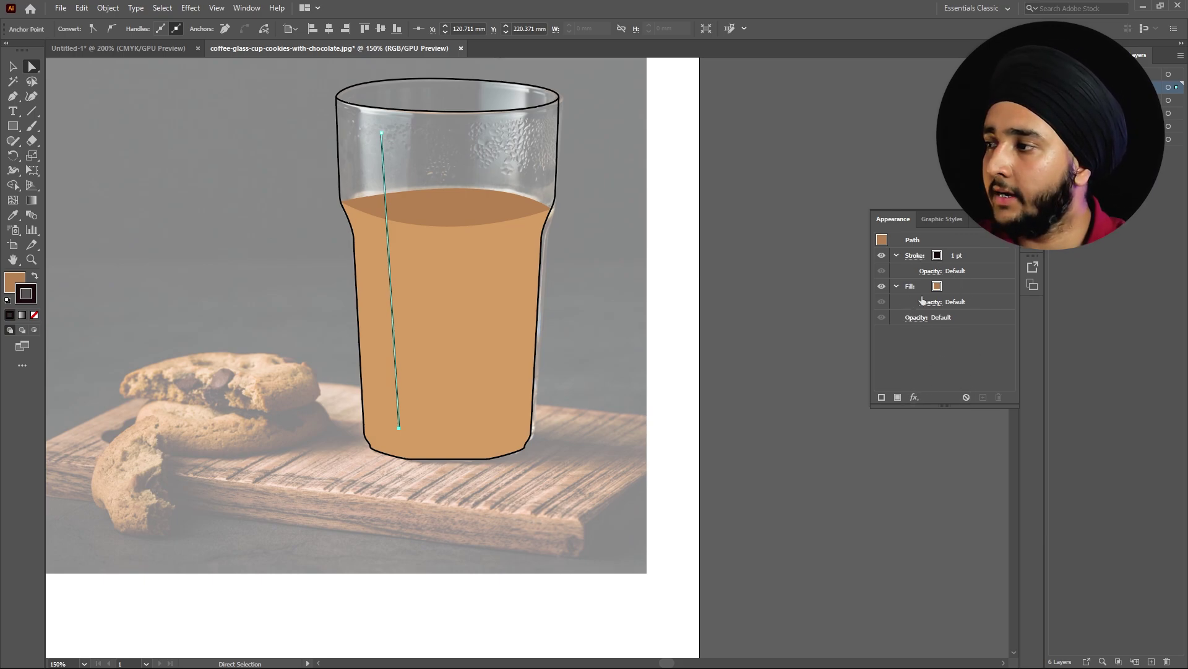
pyautogui.click(938, 259)
pyautogui.click(961, 252)
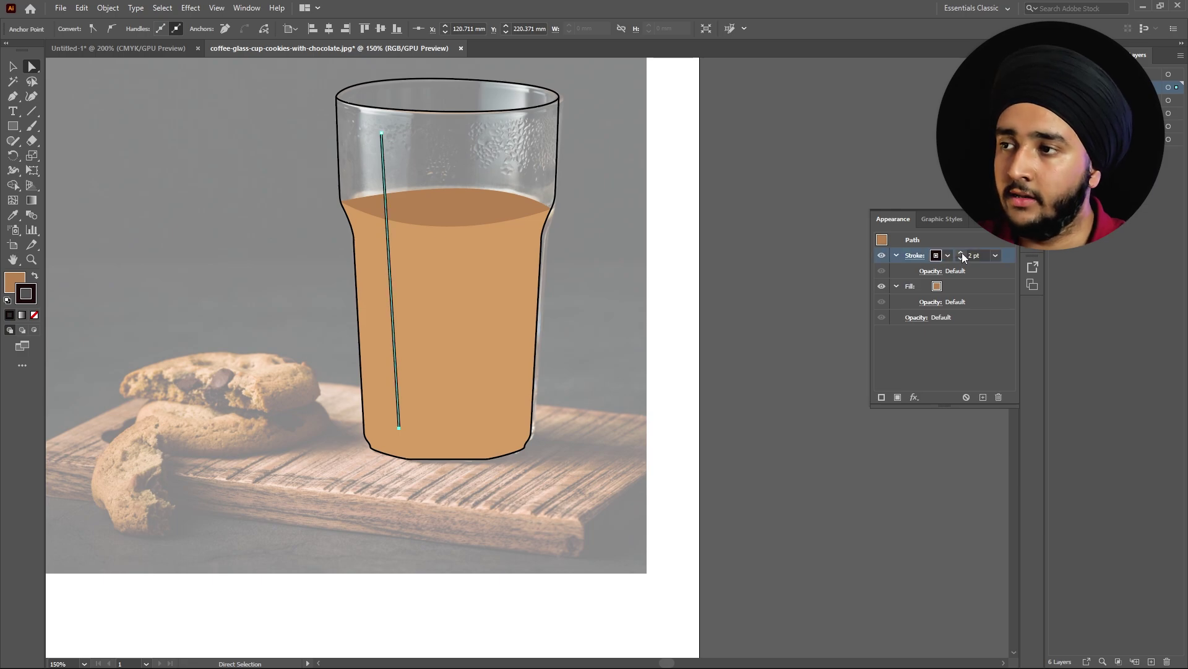
# Step: Draw three more 2 pt straight lines down the glass, spaced across its middle and right parts
pyautogui.press('p')
pyautogui.click(431, 138)
pyautogui.click(446, 424)
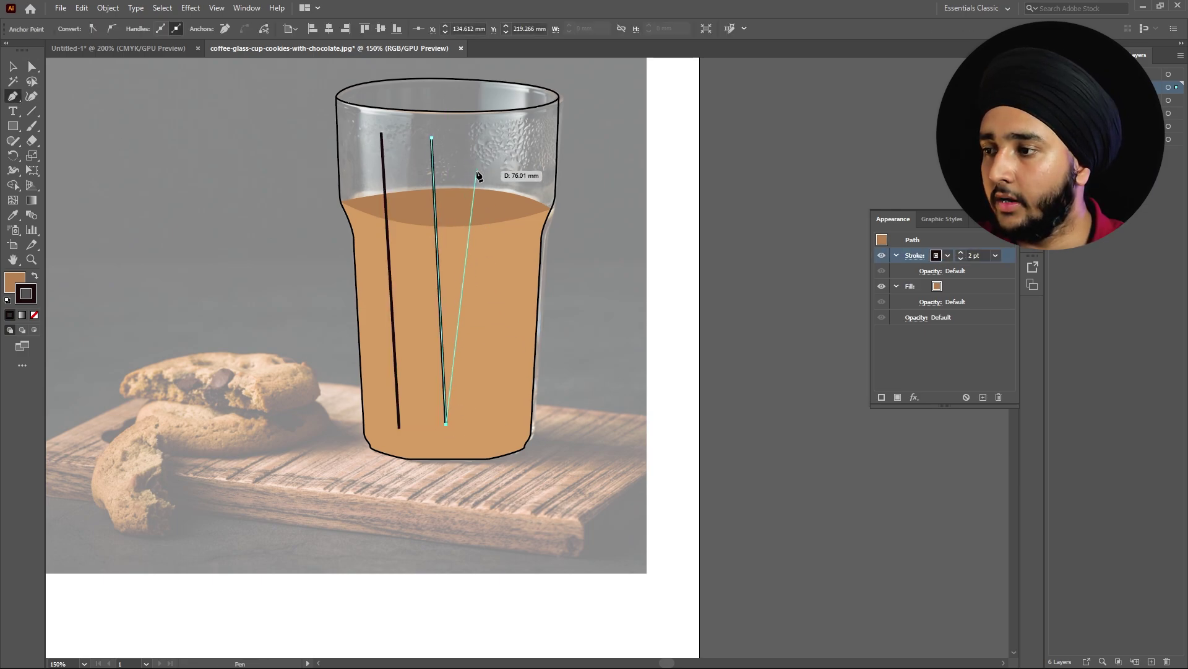
pyautogui.press('Escape')
pyautogui.click(484, 137)
pyautogui.click(478, 414)
pyautogui.press('Escape')
pyautogui.click(527, 145)
pyautogui.click(510, 415)
pyautogui.press('Escape')
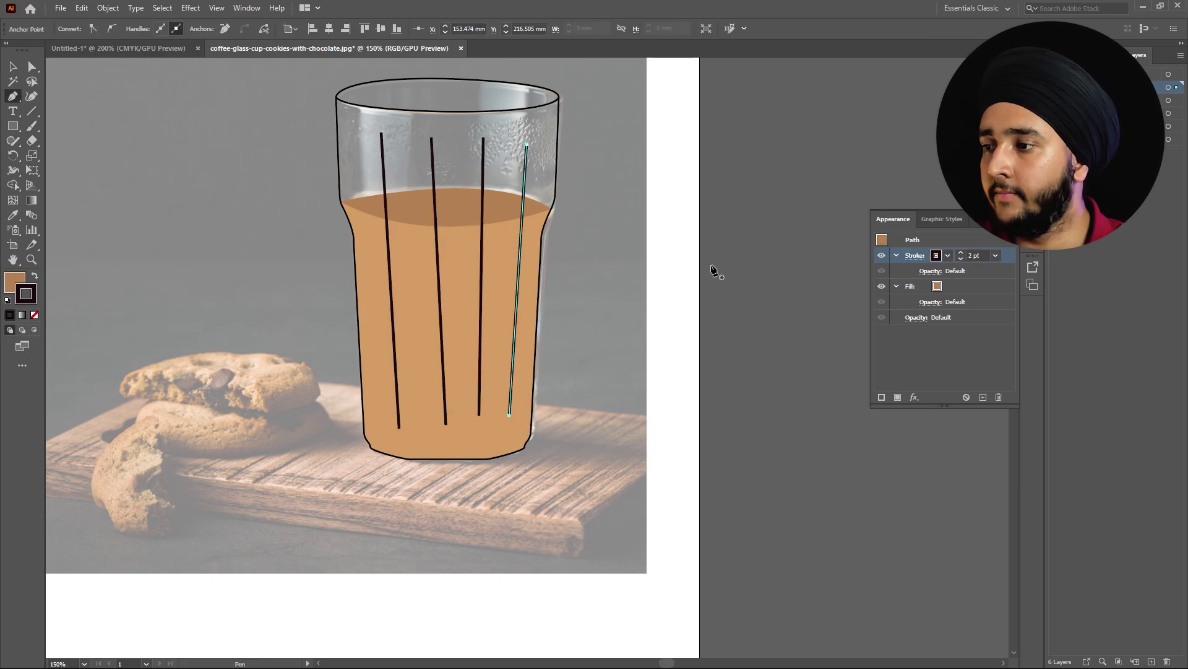
# Step: Nudge the leftmost line slightly left and shift the other lines' lower ends left, making the second line vertical
pyautogui.press('v')
pyautogui.click(401, 425)
pyautogui.press('Left')
pyautogui.press('Left')
pyautogui.press('Left')
pyautogui.click(444, 421)
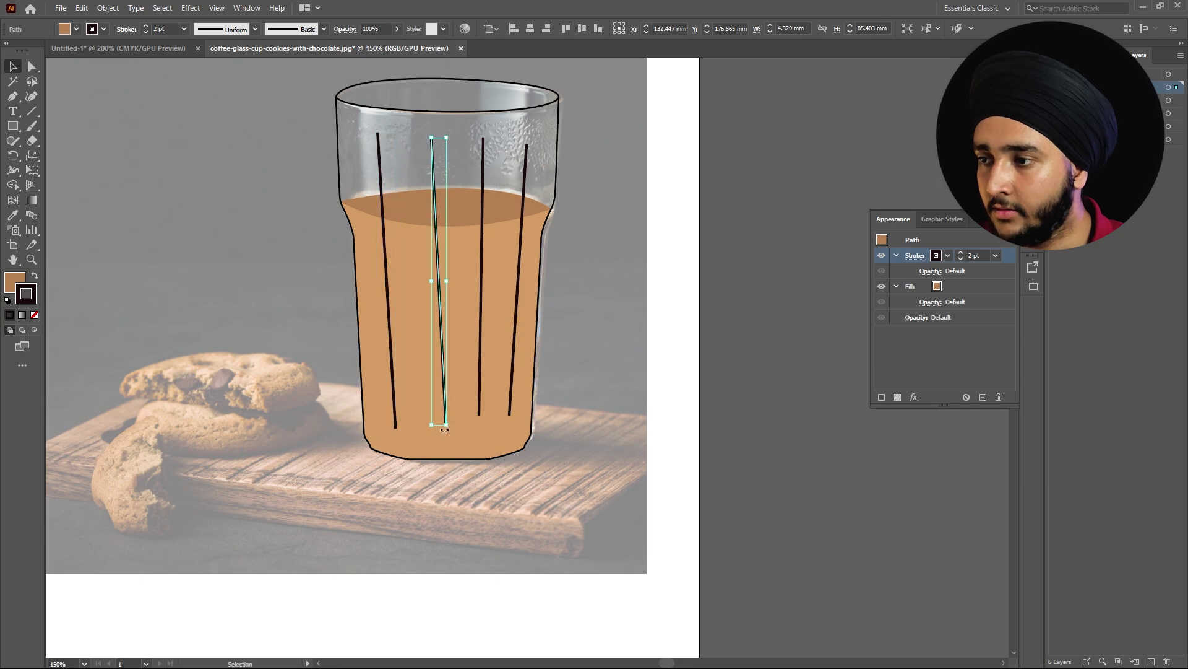
pyautogui.press('a')
pyautogui.moveTo(446, 424); pyautogui.dragTo(504, 424)
pyautogui.click(558, 213)
# Step: On a new layer, start a shadow path from the chai surface's front edge near the rightmost line down to the glass base
pyautogui.scroll(2, 557, 213)
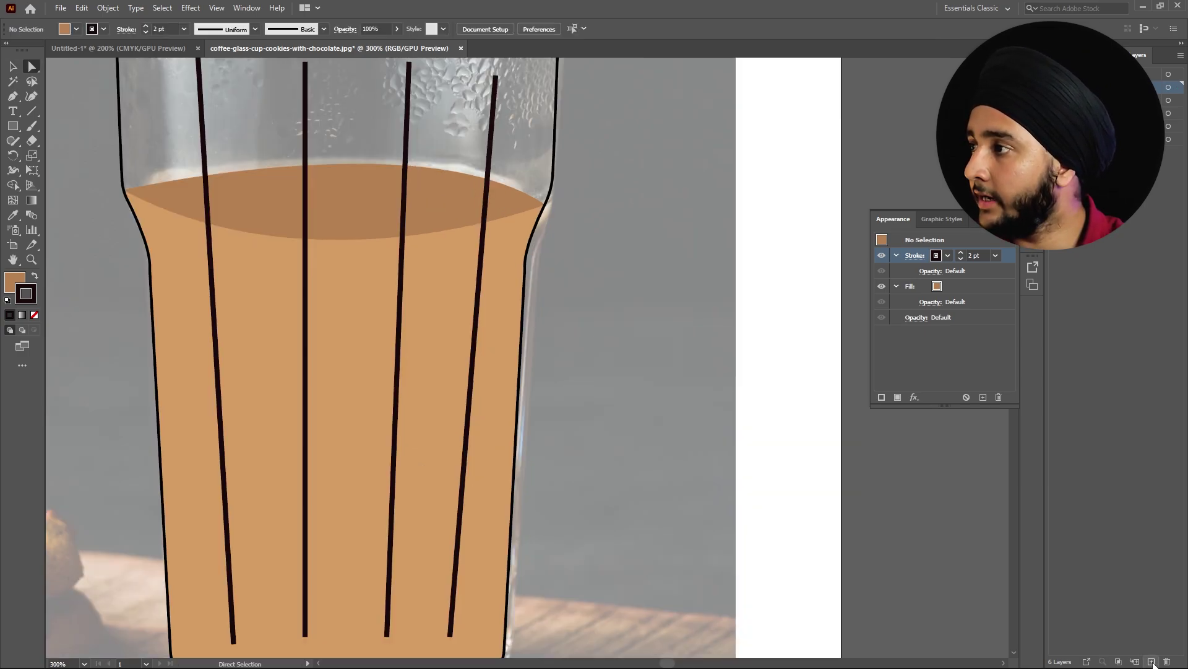
pyautogui.click(13, 97)
pyautogui.scroll(-2, 433, 185)
pyautogui.click(490, 154)
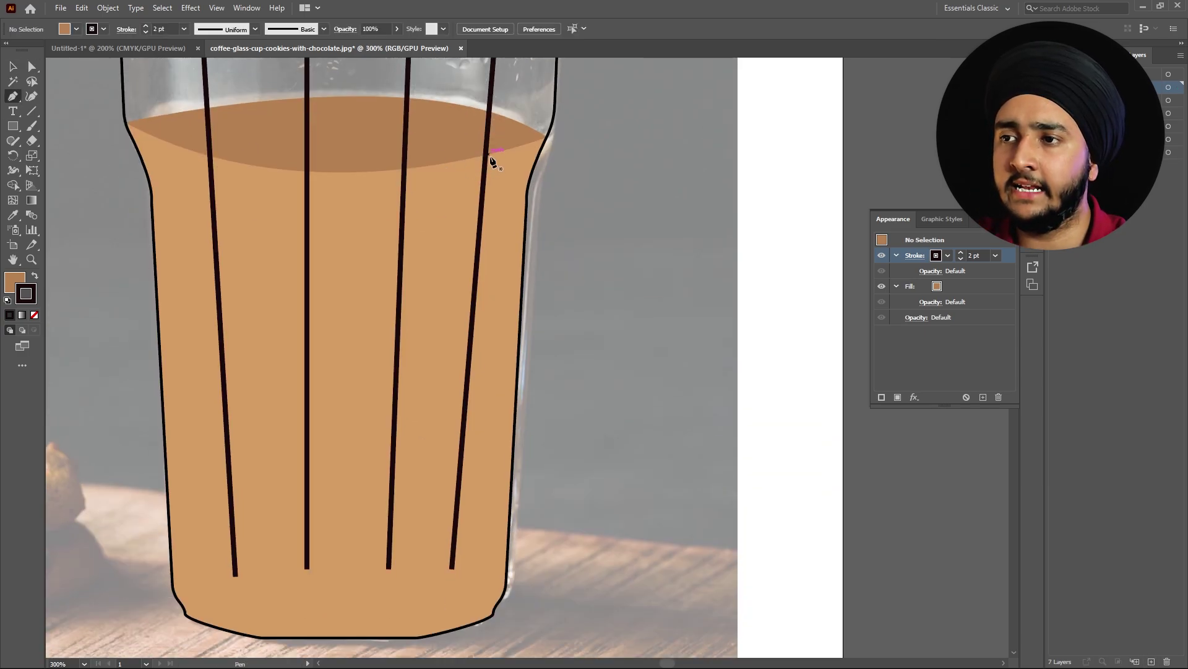
pyautogui.moveTo(509, 197); pyautogui.dragTo(494, 224)
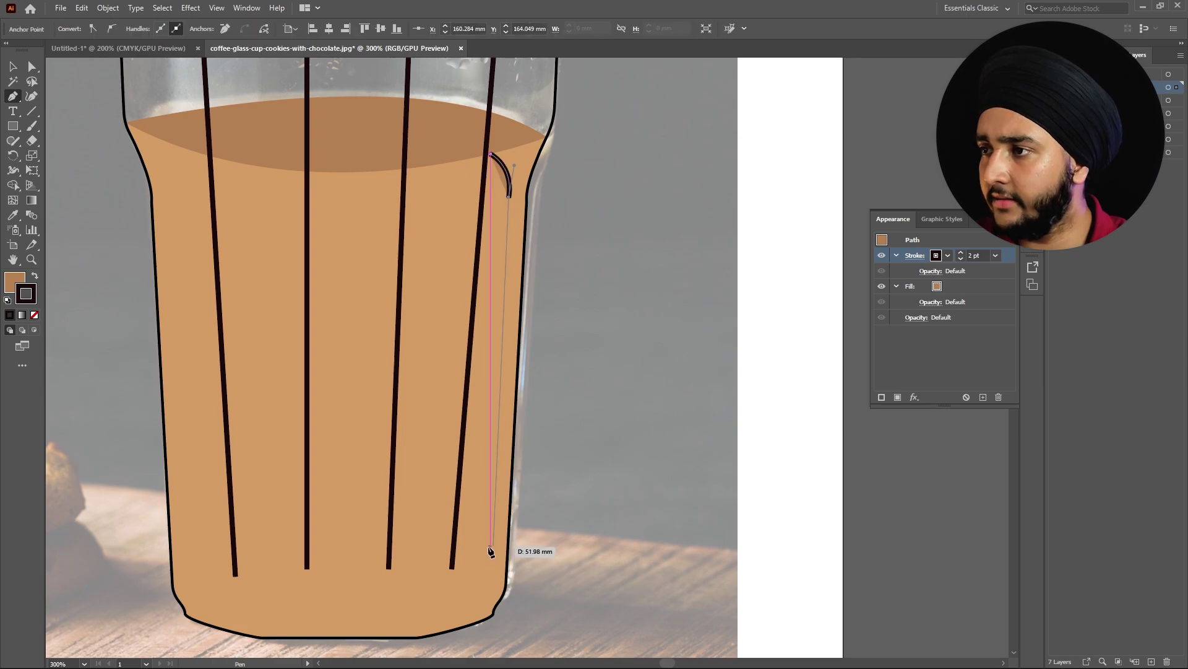
pyautogui.click(485, 549)
pyautogui.moveTo(481, 621); pyautogui.dragTo(410, 638)
pyautogui.hotkey('ctrl', 'z')
# Step: Trace the shadow path around the glass's lower-right corner and up its right wall to the right end of the chai surface
pyautogui.scroll(4, 447, 635)
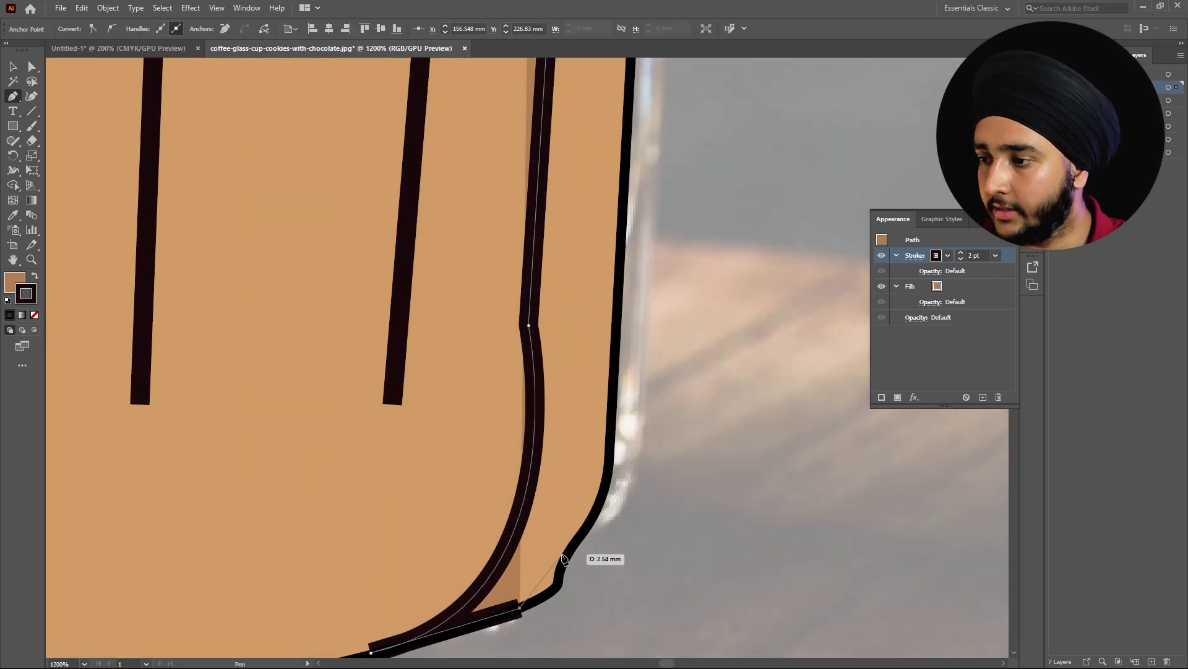
pyautogui.scroll(-3, 619, 285)
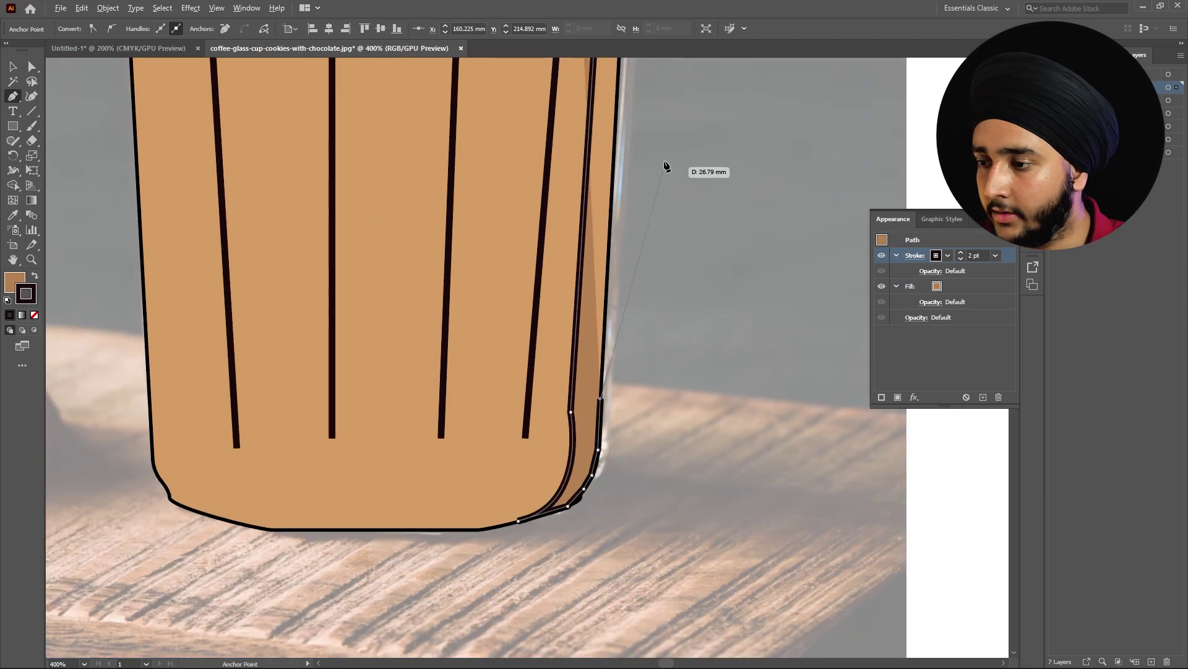
pyautogui.scroll(8, 666, 167)
pyautogui.scroll(3, 572, 270)
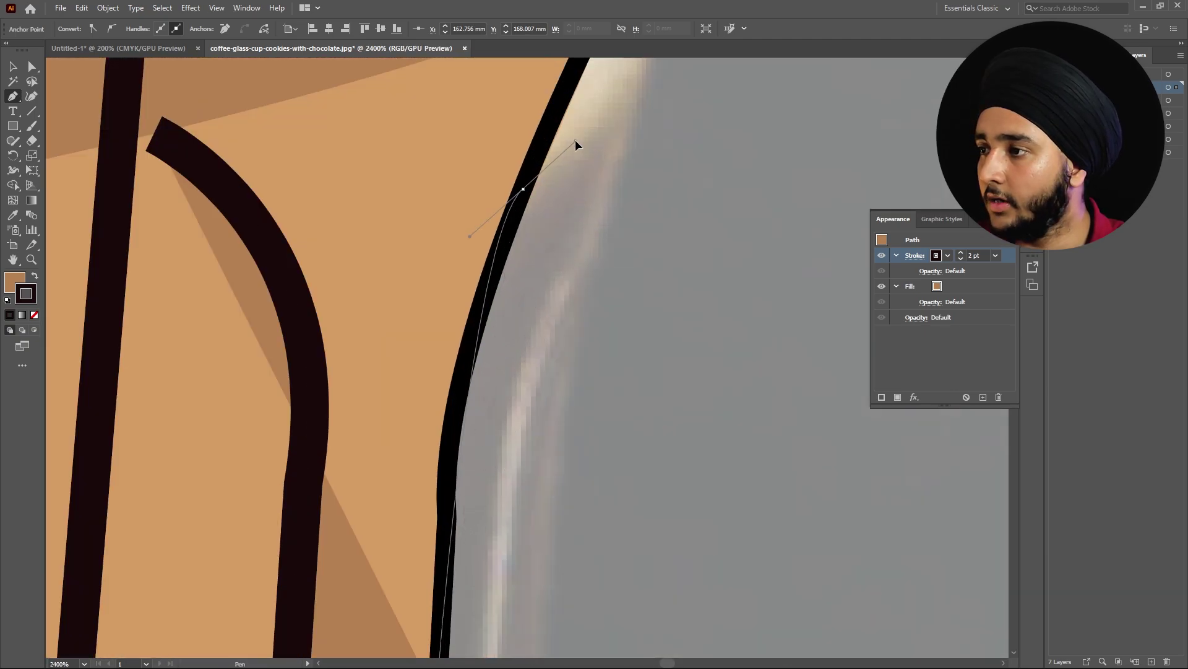
pyautogui.moveTo(565, 244); pyautogui.dragTo(579, 235)
pyautogui.scroll(-2, 581, 243)
pyautogui.click(583, 236)
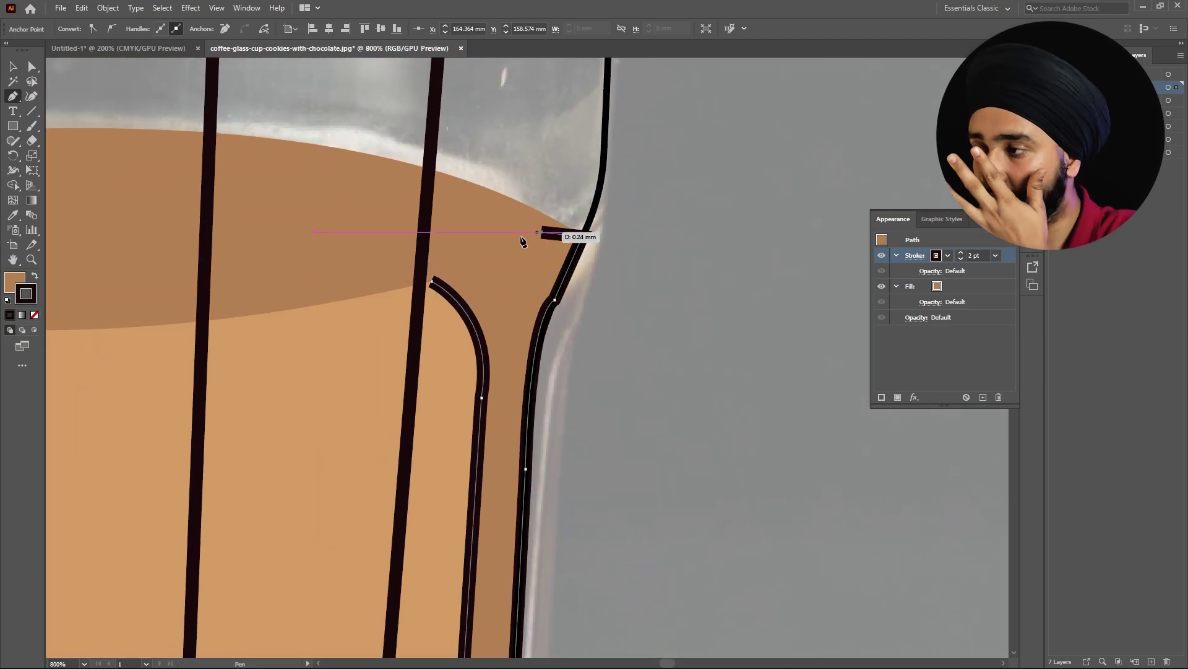
# Step: Close the shadow path through the chai surface area at its starting point and hide the shape's stroke
pyautogui.click(542, 232)
pyautogui.click(432, 253)
pyautogui.click(407, 275)
pyautogui.click(432, 280)
pyautogui.click(881, 256)
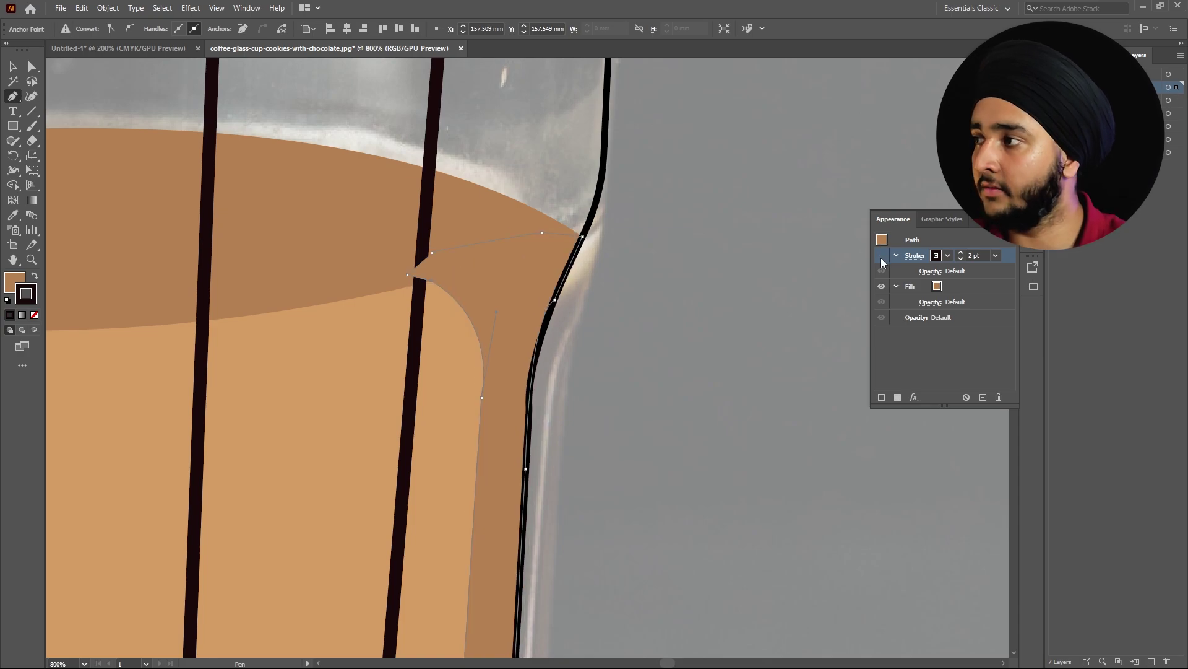
# Step: Move the shadow layer below the line and chai surface layers, and deselect the shape
pyautogui.moveTo(1126, 88); pyautogui.dragTo(1127, 120)
pyautogui.press('v')
pyautogui.click(693, 382)
pyautogui.scroll(-4, 693, 385)
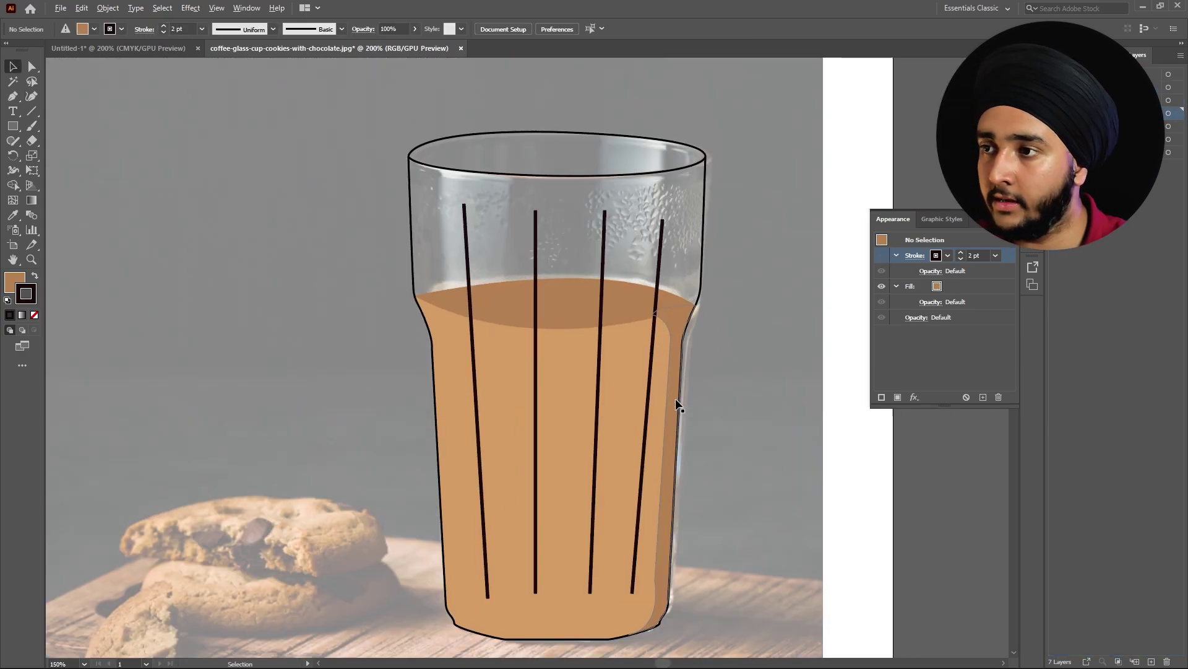
pyautogui.click(937, 287)
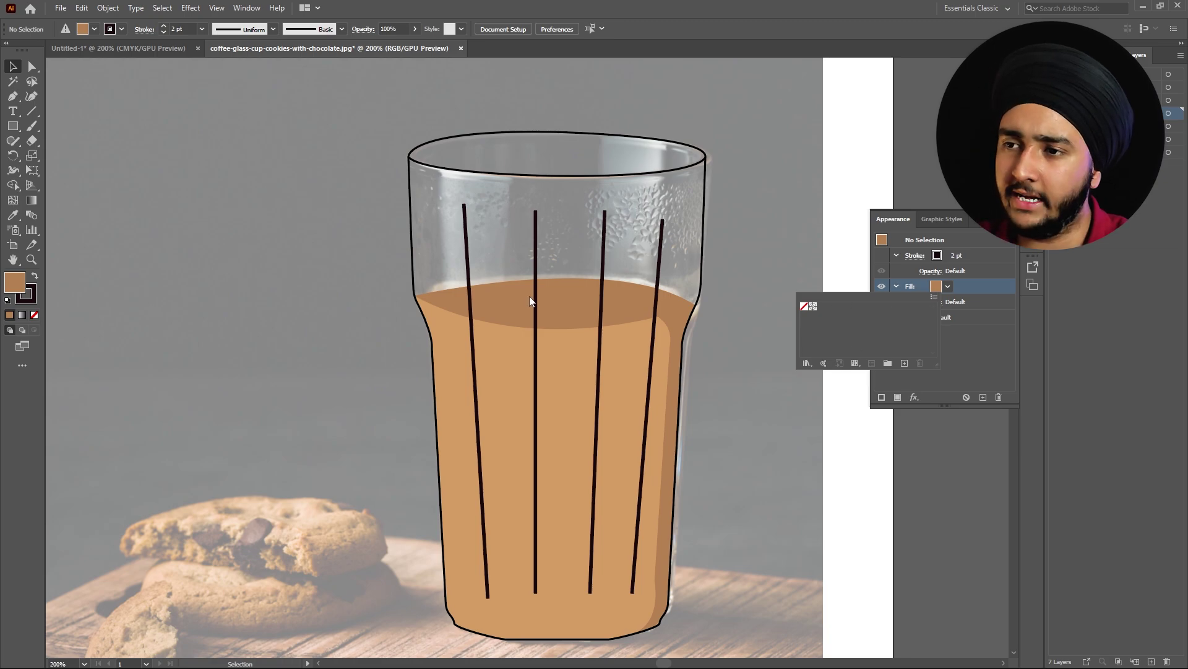
pyautogui.doubleClick(26, 287)
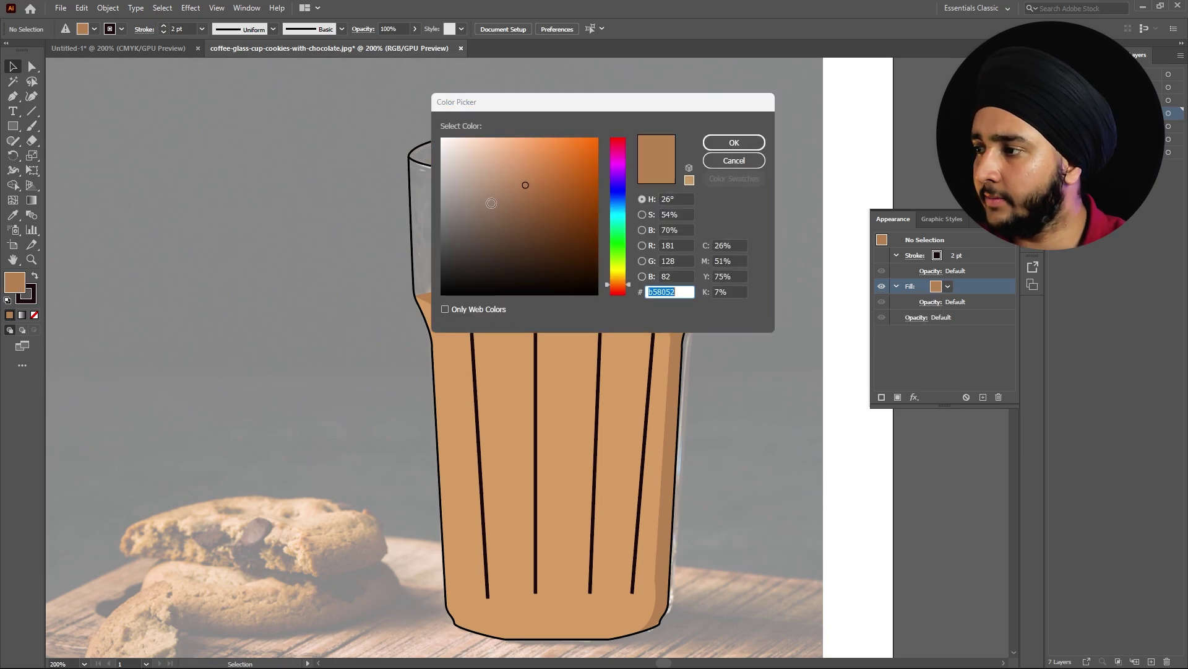
pyautogui.click(530, 195)
pyautogui.click(735, 143)
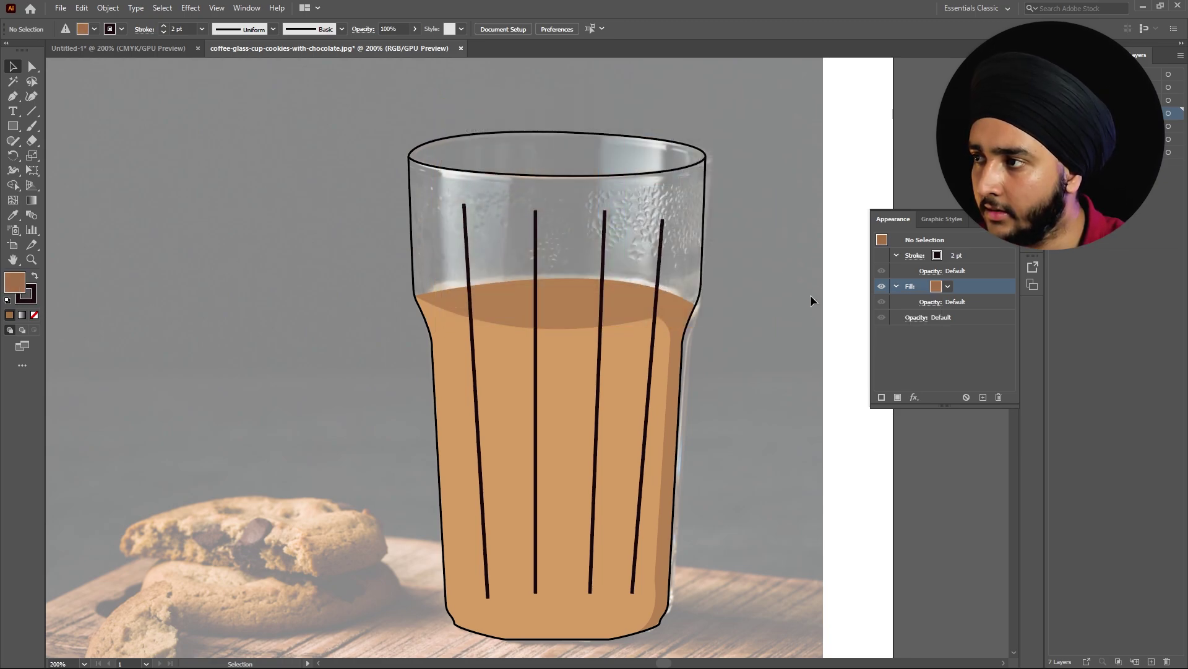
# Step: Select the shadow shape on the right side of the glass and fill it with a darker brown
pyautogui.click(674, 321)
pyautogui.doubleClick(19, 295)
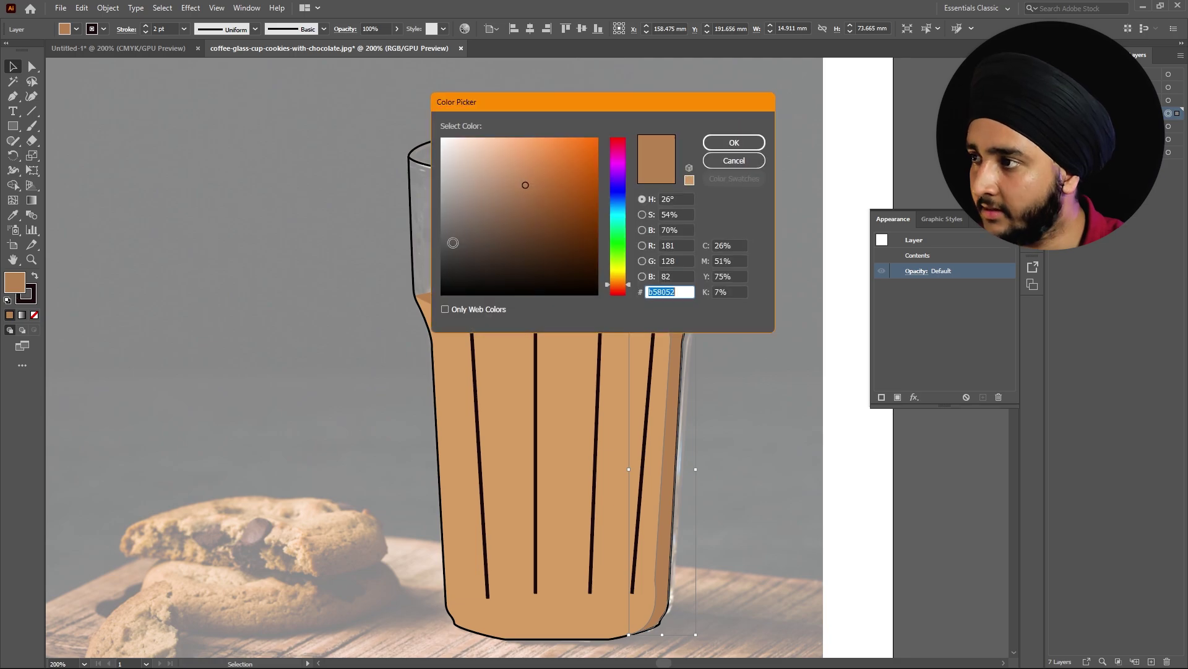
pyautogui.click(526, 199)
pyautogui.click(742, 142)
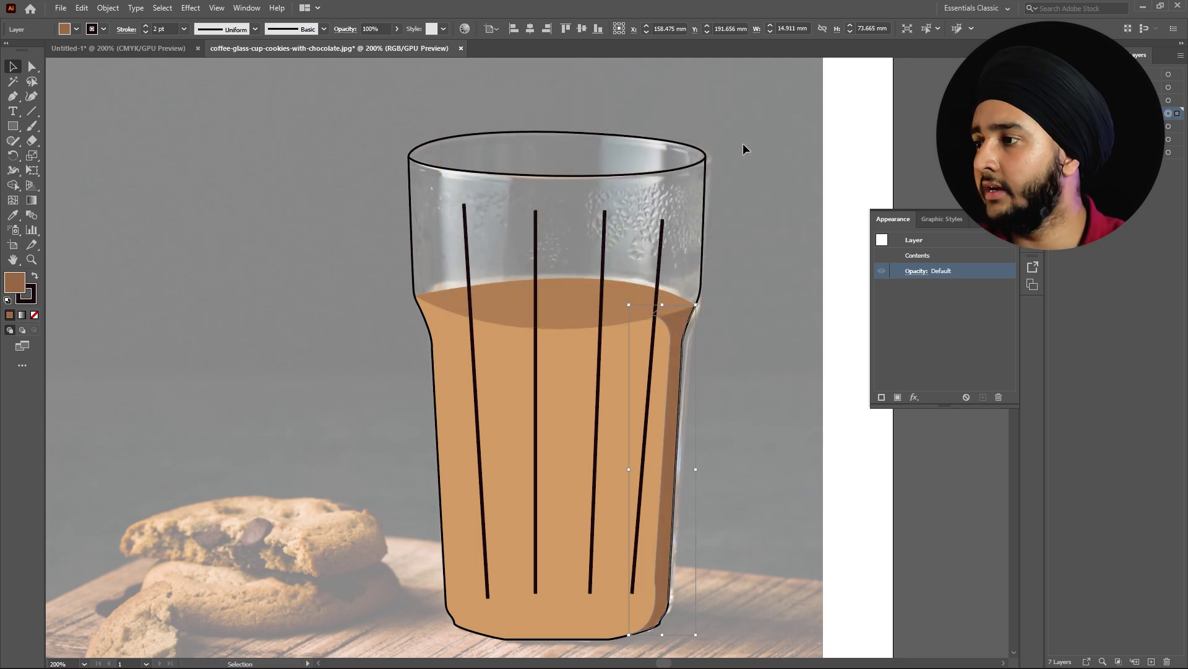
# Step: Deselect the shadow shape and hide the reference photo so that only the glass illustration shows on the white artboard
pyautogui.click(827, 216)
pyautogui.scroll(-3, 741, 232)
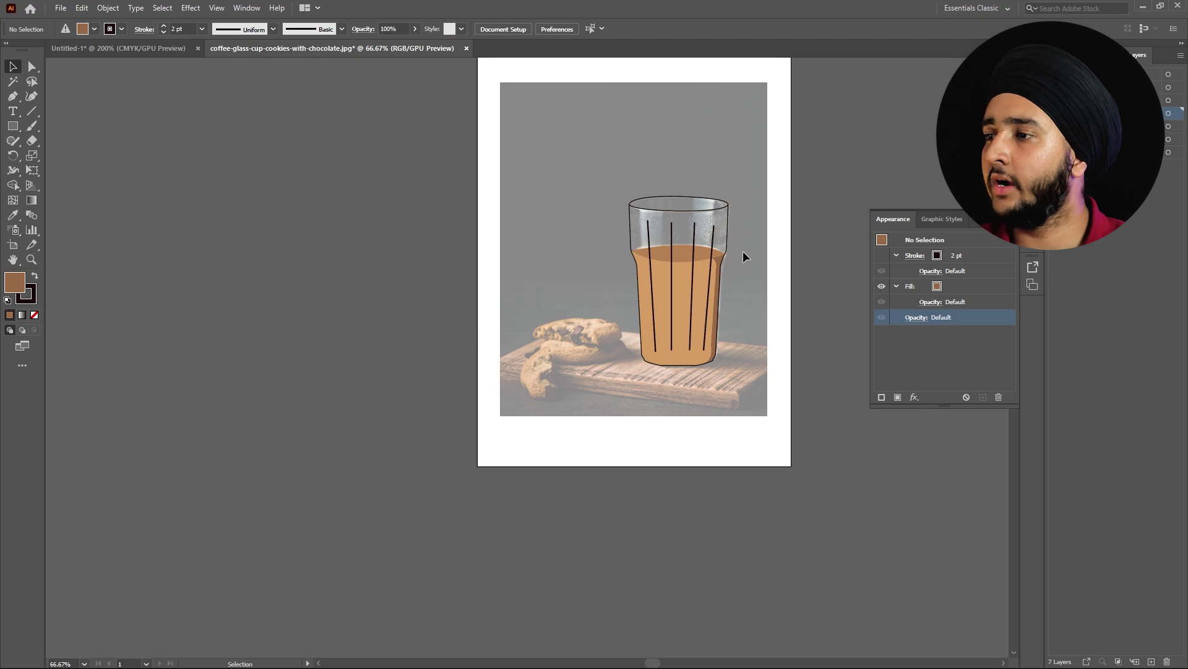
pyautogui.scroll(3, 740, 254)
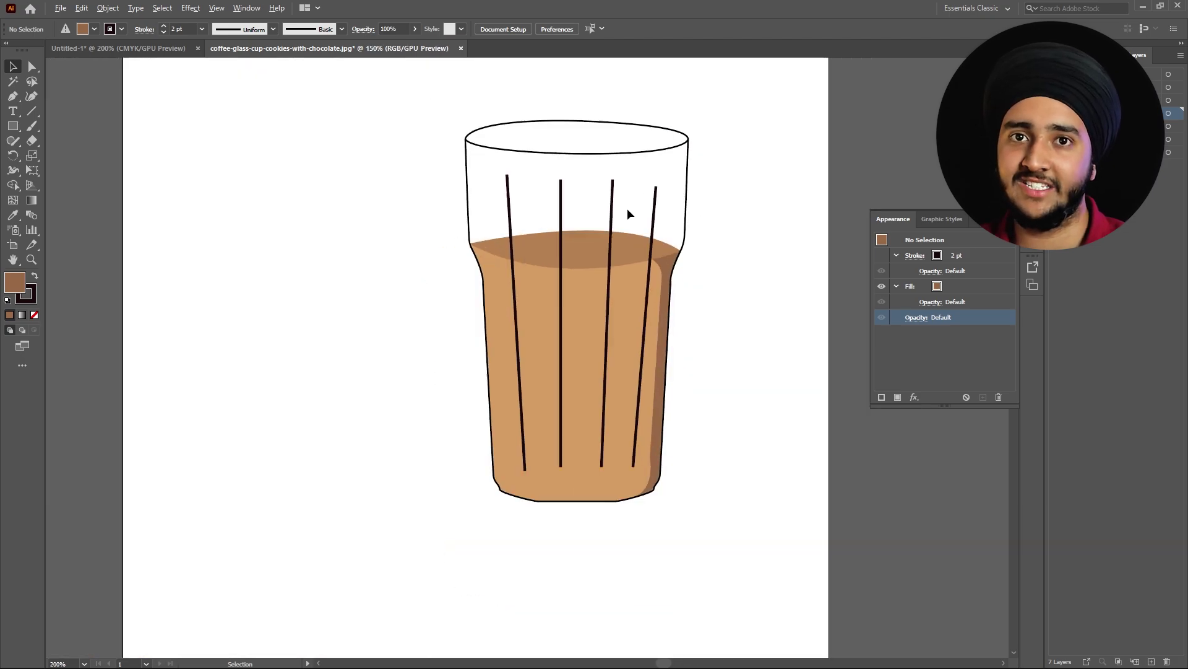
pyautogui.scroll(-2, 628, 214)
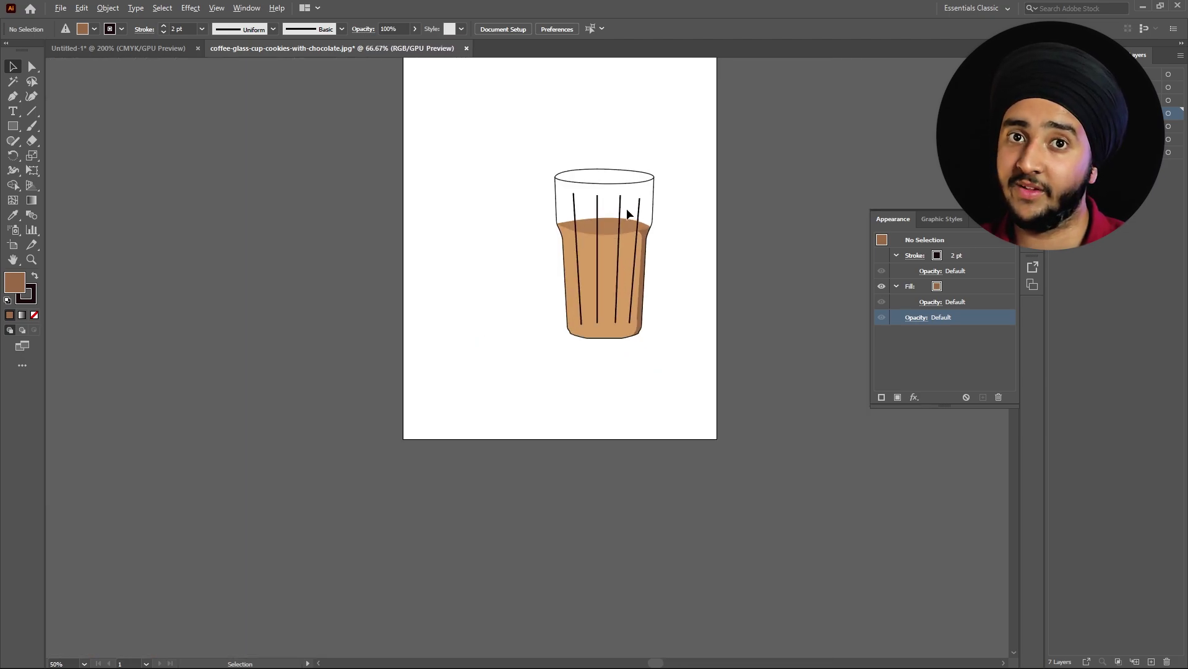
pyautogui.scroll(2, 627, 213)
pyautogui.scroll(-3, 628, 211)
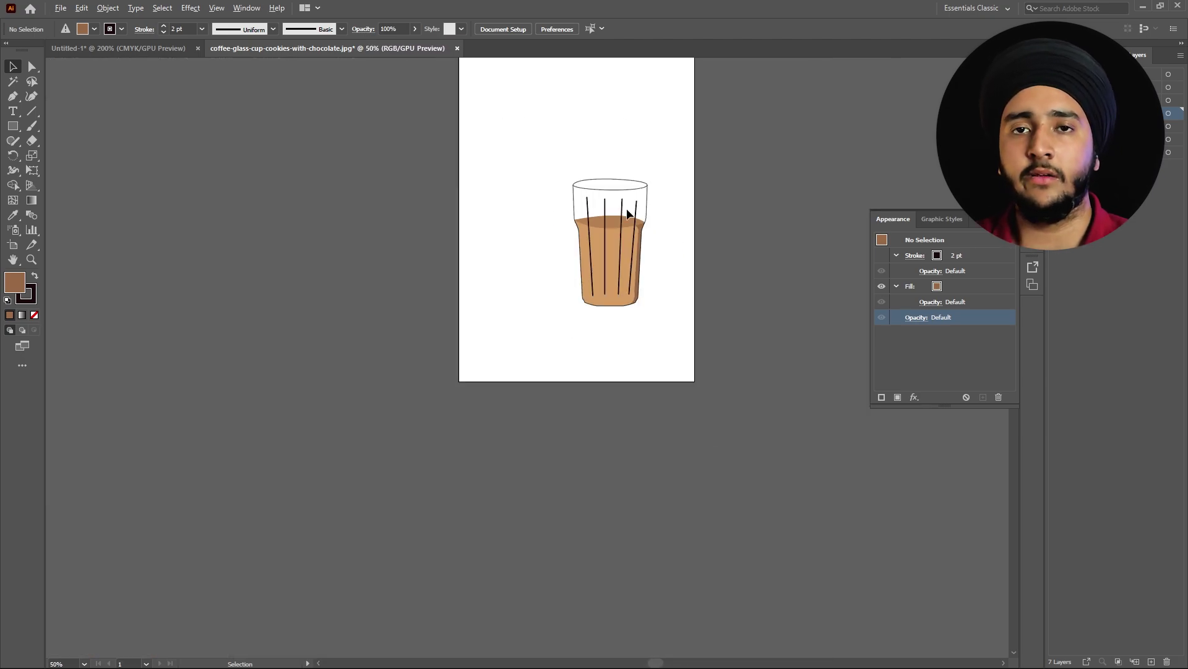
pyautogui.scroll(2, 628, 211)
# Step: Copy the whole glass illustration, paste it into the Photoshop poster as a smart object and move it beside the chai glass
pyautogui.click(644, 239)
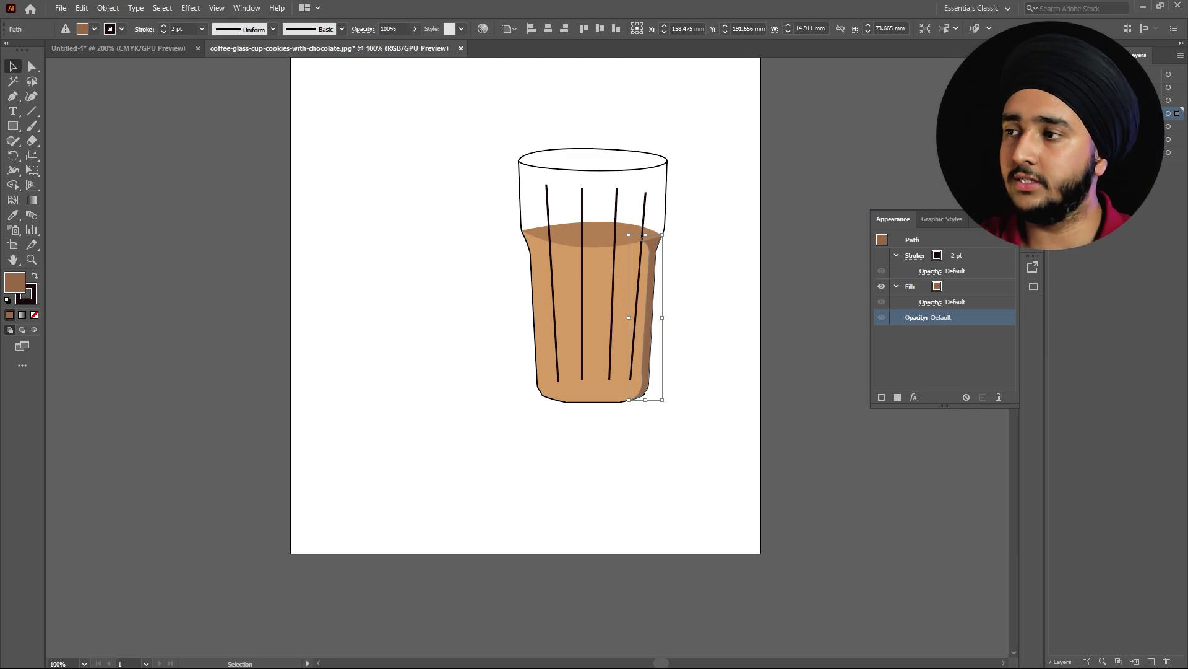
pyautogui.moveTo(497, 132); pyautogui.dragTo(700, 499)
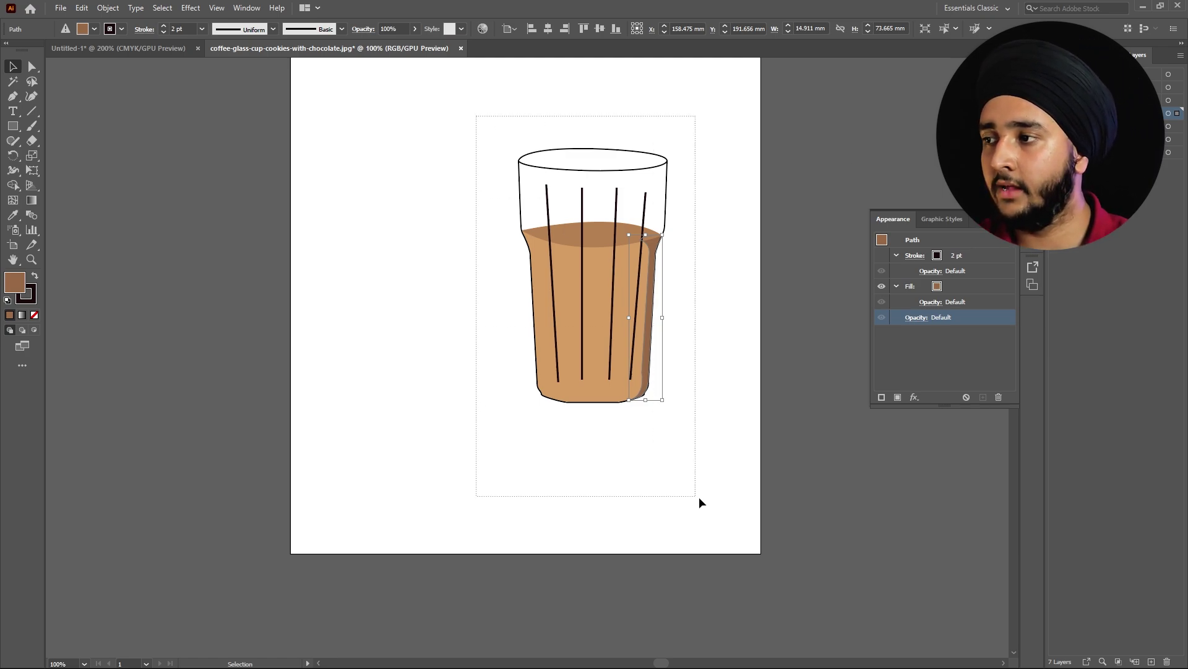
pyautogui.hotkey('alt', 'Tab')
pyautogui.moveTo(592, 297); pyautogui.dragTo(380, 337)
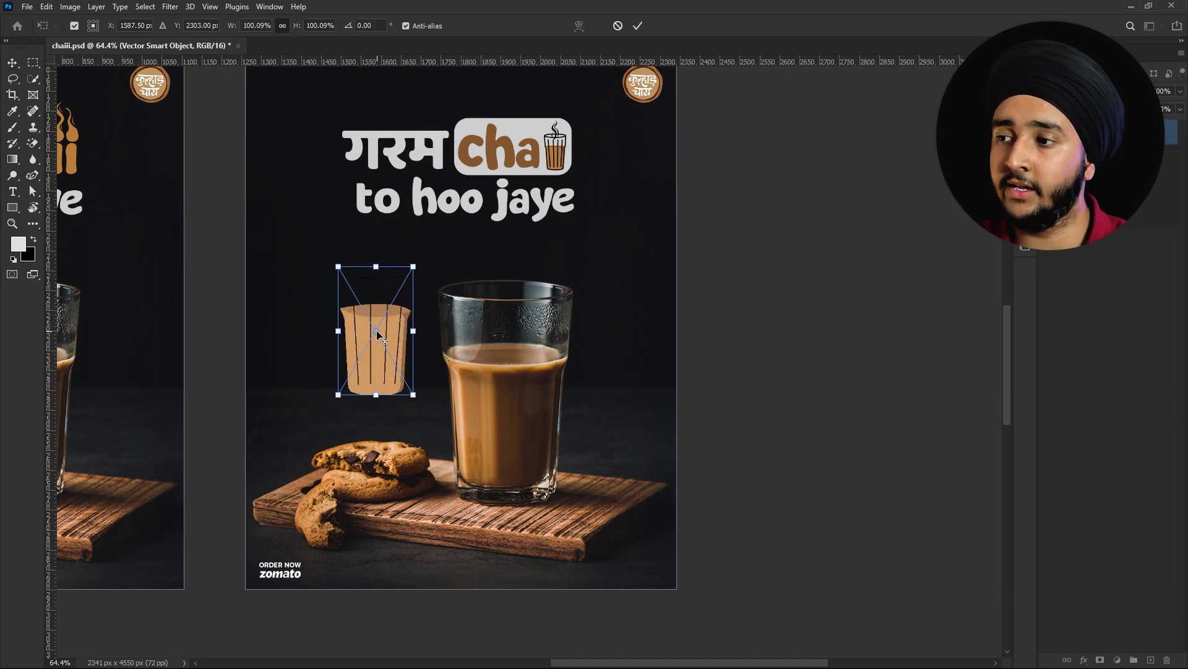
# Step: Scale the pasted glass illustration down to icon size in the empty area beside the chai glass and commit the transform
pyautogui.scroll(2, 375, 280)
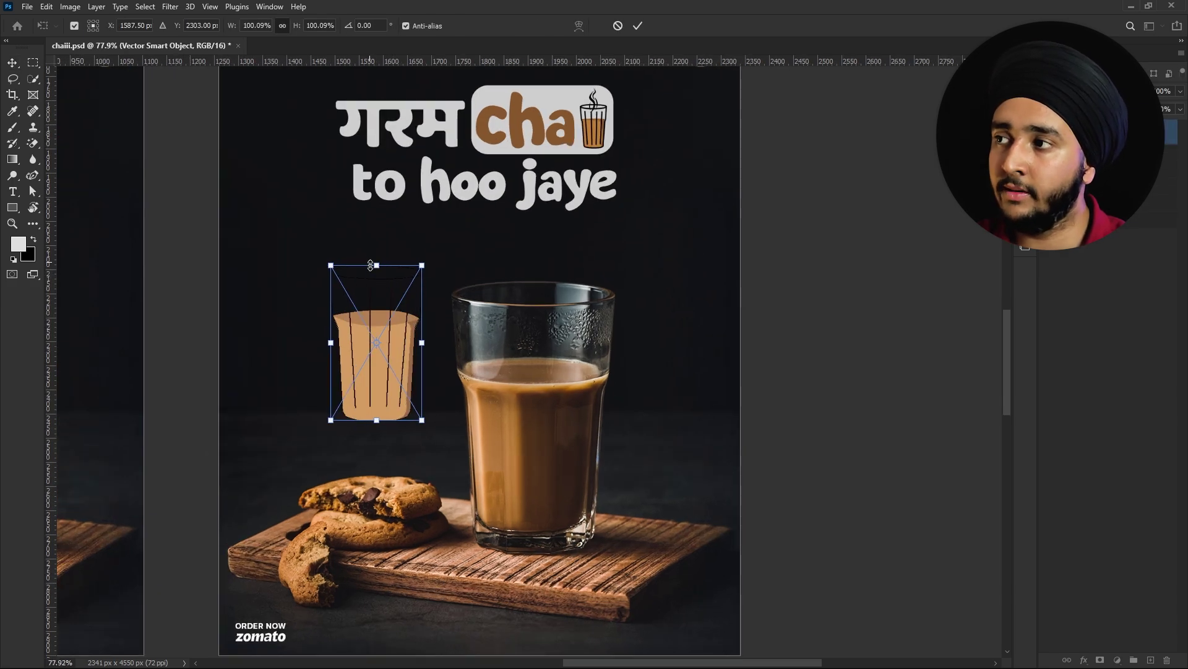
pyautogui.moveTo(370, 265); pyautogui.dragTo(378, 311)
pyautogui.scroll(3, 391, 313)
pyautogui.click(638, 26)
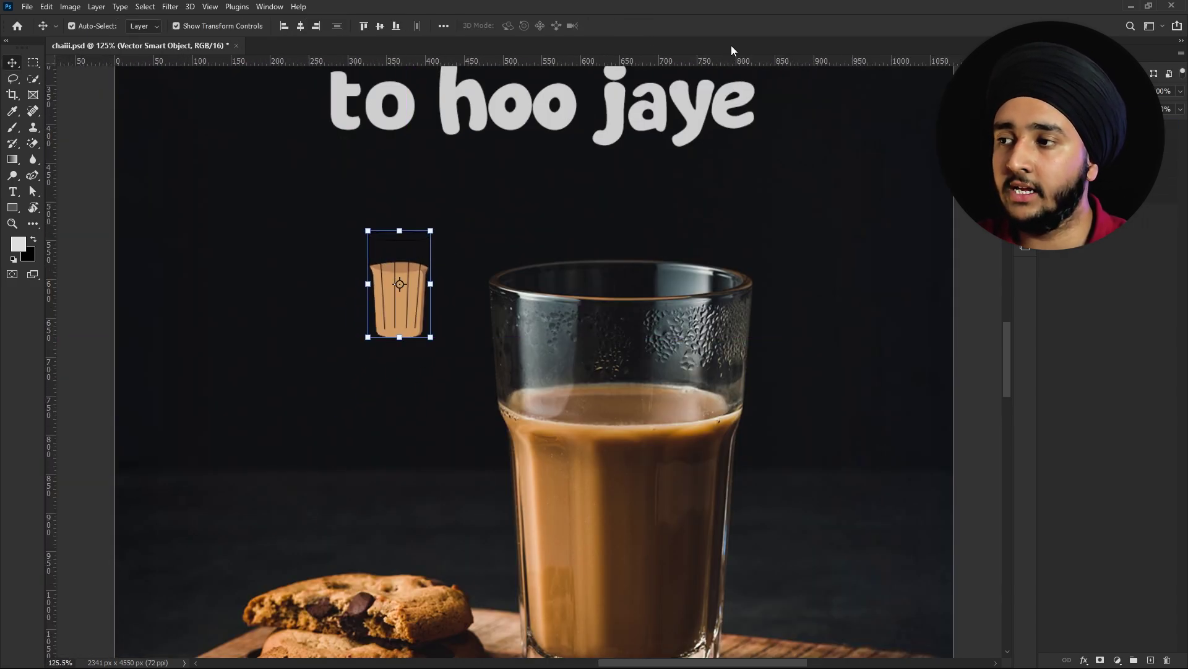
# Step: Try drawing a rectangle of about 321 x 153 px above the "cha" lettering, using the rounded rectangle behind it as reference, and remove it
pyautogui.scroll(-2, 464, 252)
pyautogui.scroll(5, 464, 252)
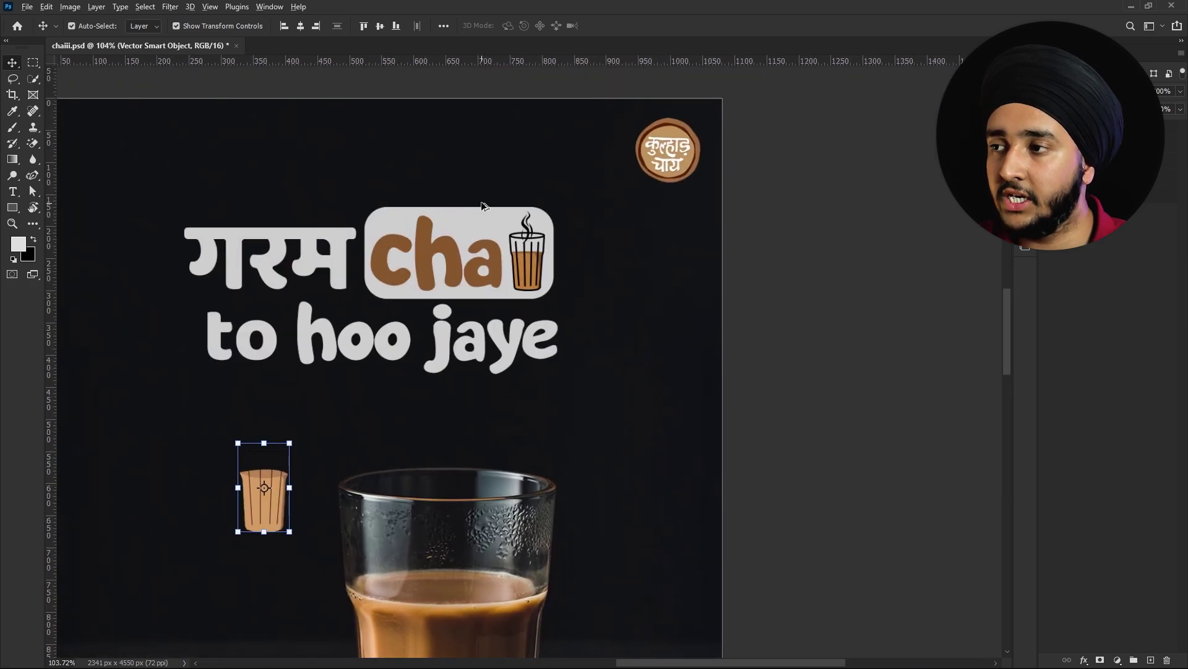
pyautogui.scroll(3, 478, 228)
pyautogui.moveTo(478, 228); pyautogui.dragTo(528, 203)
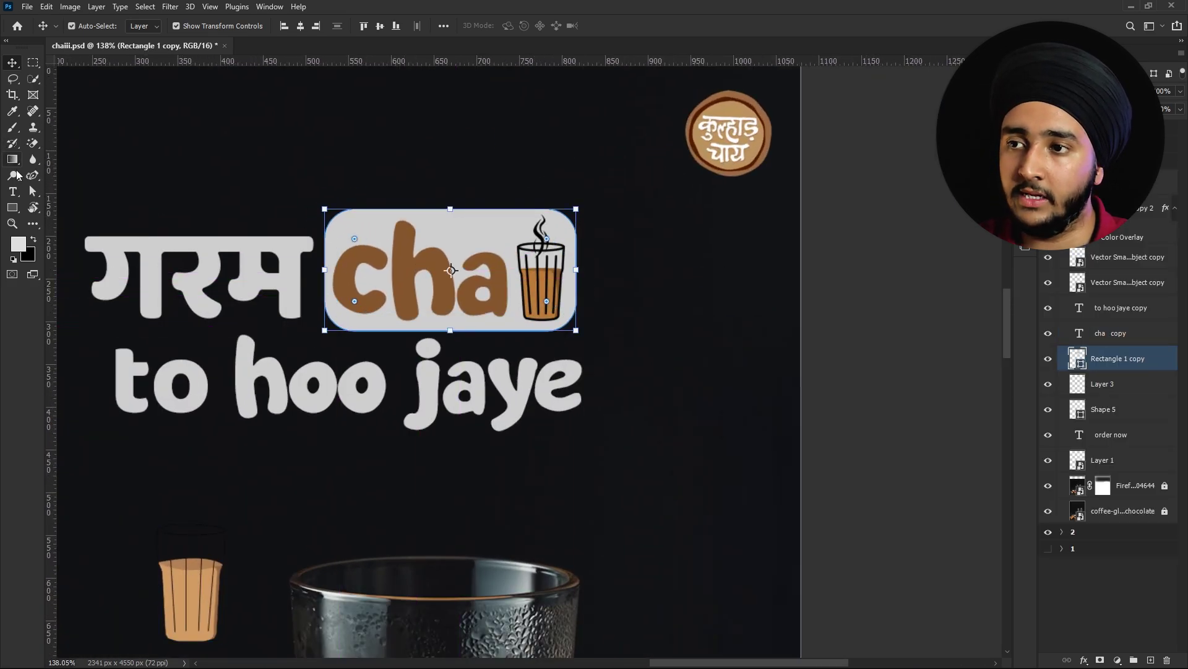
pyautogui.click(10, 208)
pyautogui.click(105, 202)
pyautogui.moveTo(318, 111); pyautogui.dragTo(561, 210)
pyautogui.hotkey('ctrl', 'z')
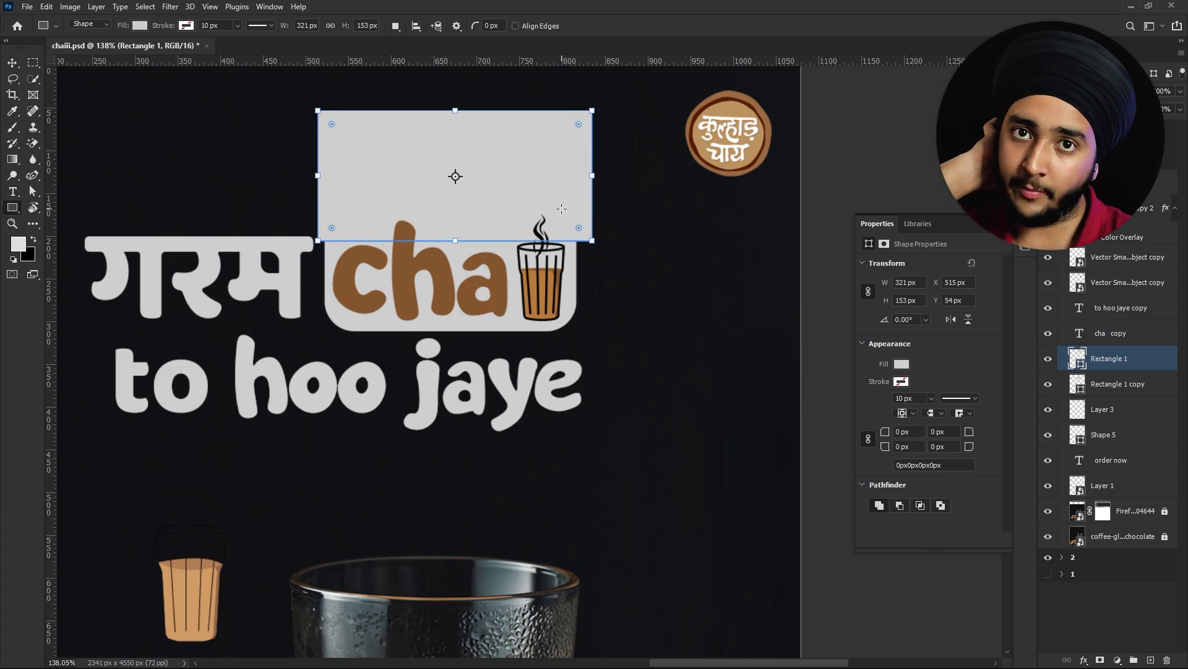
pyautogui.press('Delete')
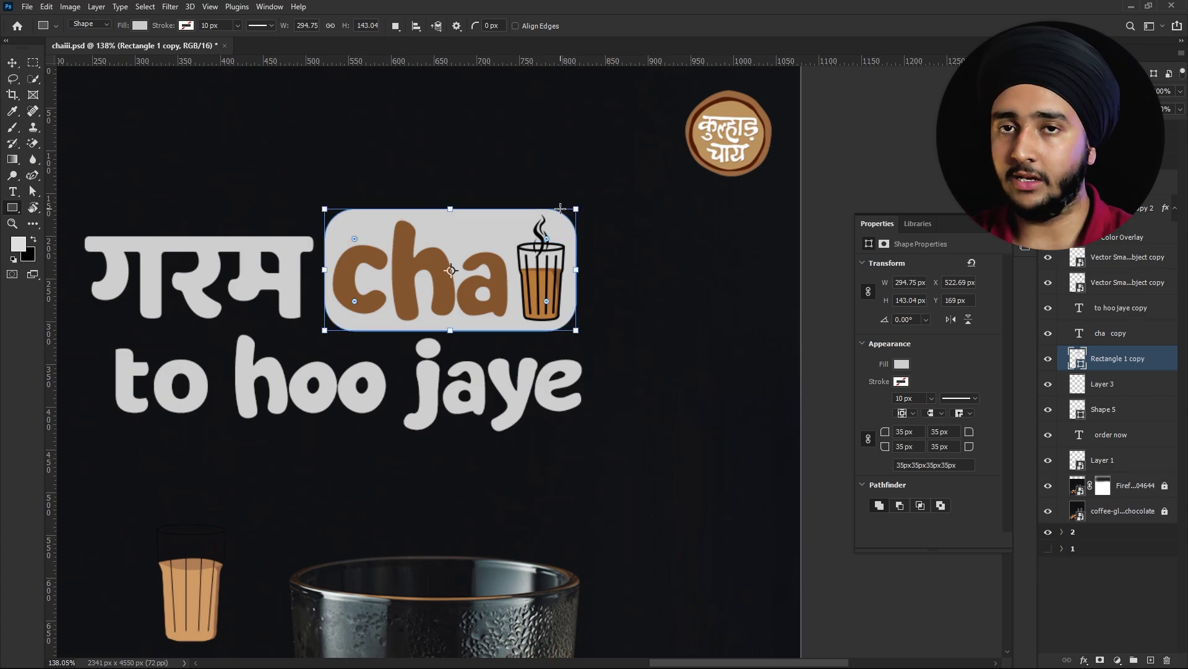
# Step: Examine the poster version without the box behind "cha" and the menu version with the Classic Chai and Special Chai price lists
pyautogui.scroll(-1, 561, 210)
pyautogui.scroll(5, 561, 209)
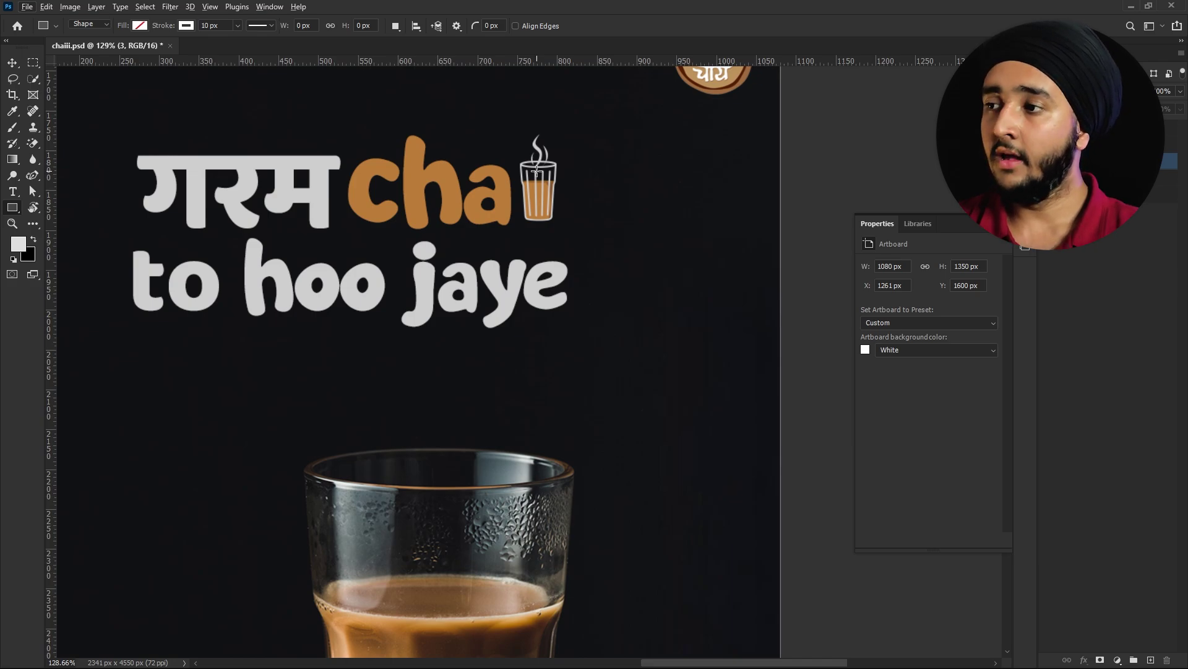
pyautogui.scroll(-4, 537, 171)
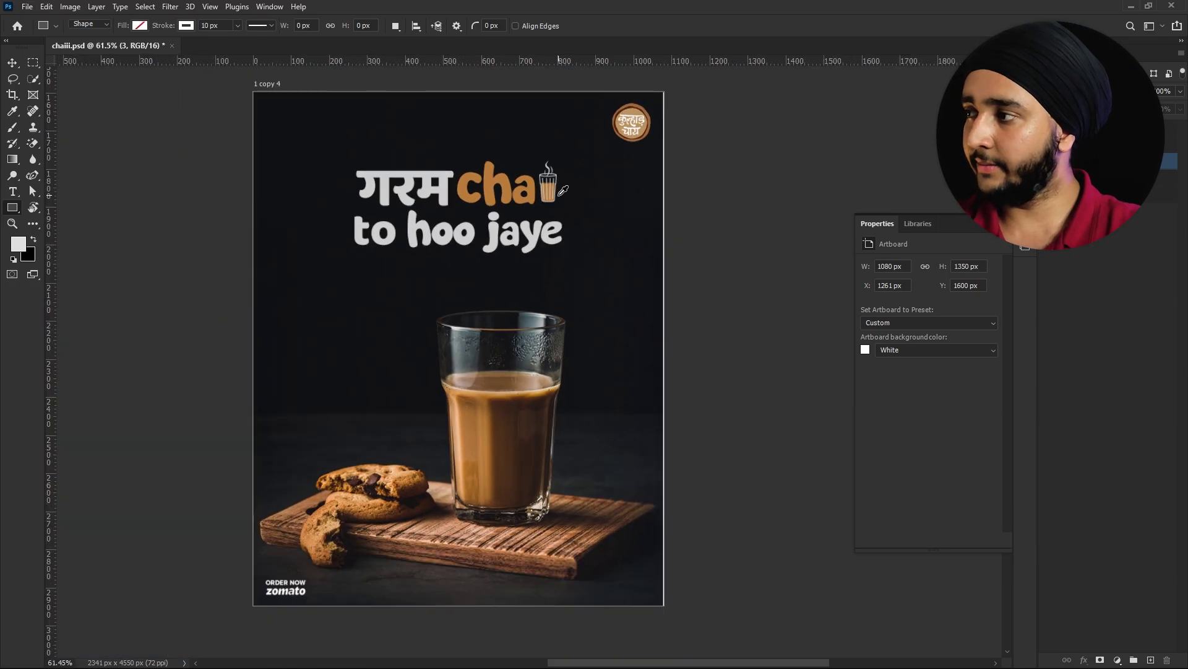
pyautogui.scroll(-1, 526, 224)
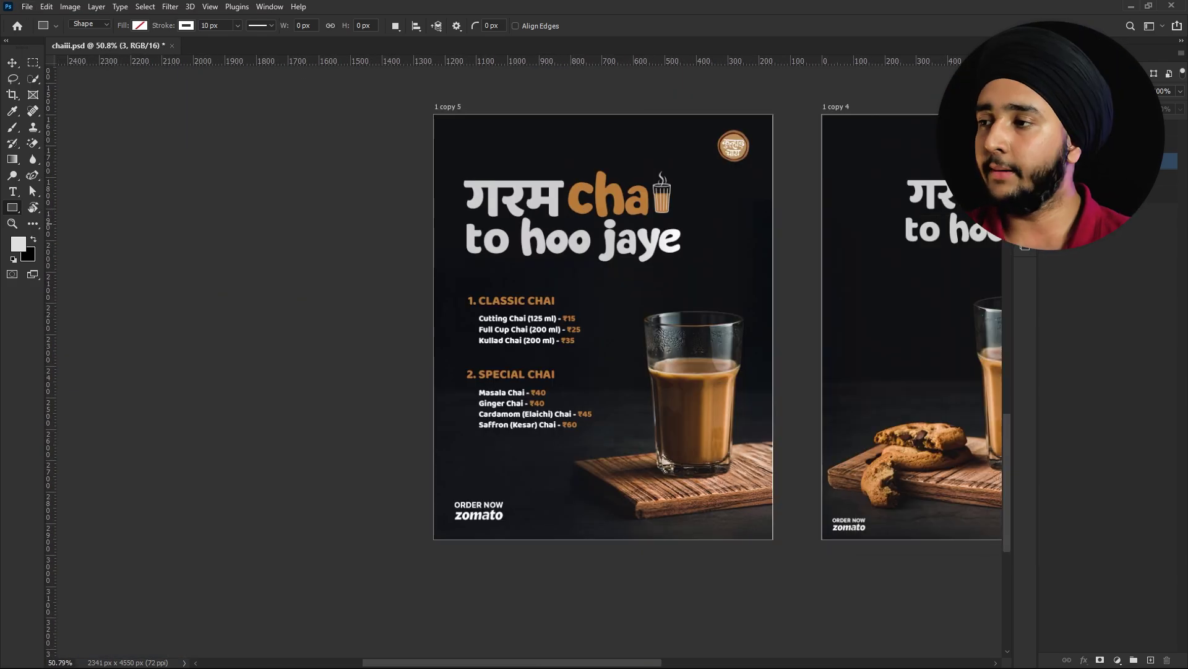
pyautogui.scroll(2, 703, 293)
pyautogui.moveTo(636, 284); pyautogui.dragTo(614, 324)
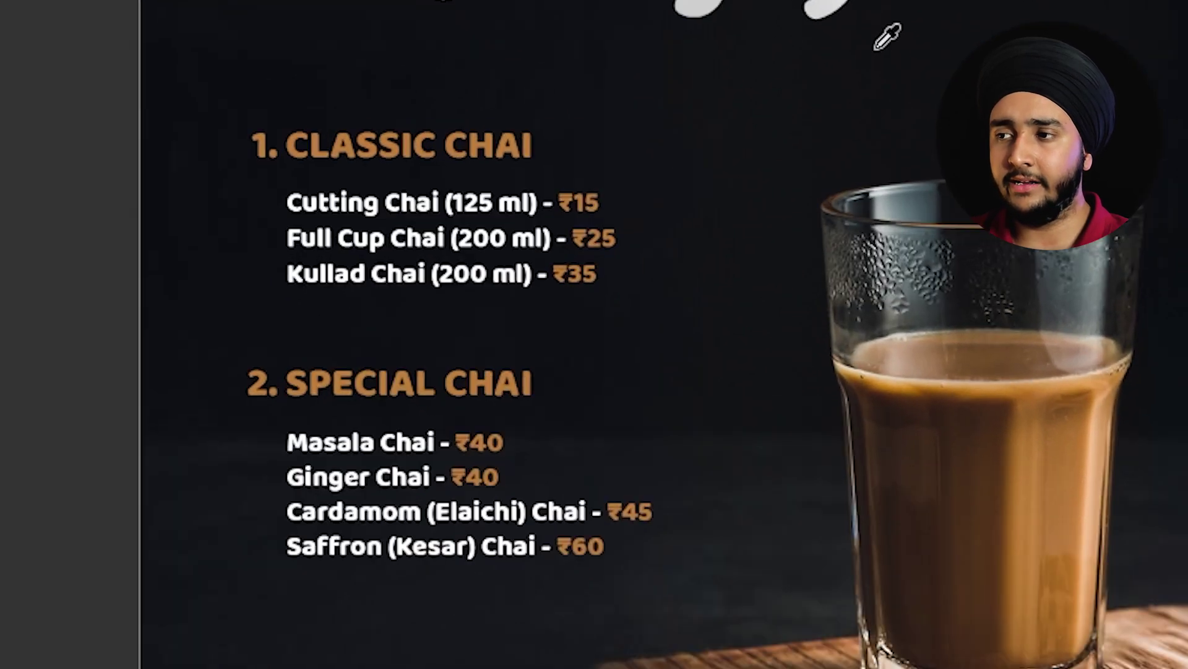
pyautogui.moveTo(886, 37); pyautogui.dragTo(656, 0)
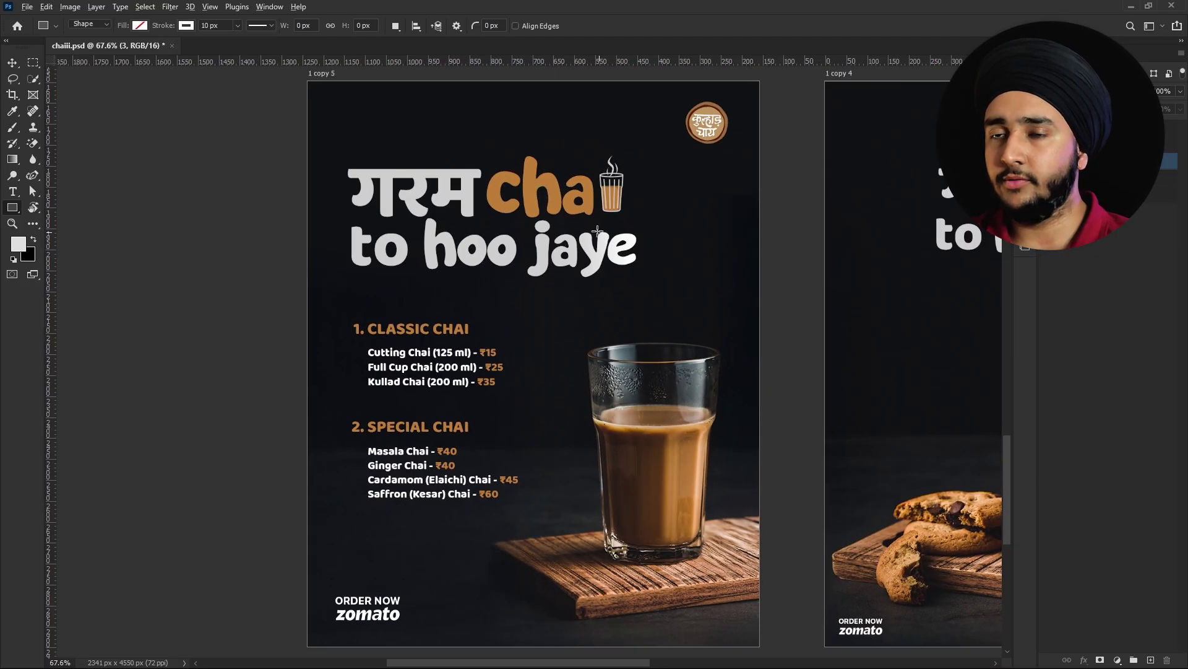
pyautogui.scroll(1, 598, 231)
pyautogui.scroll(-3, 597, 231)
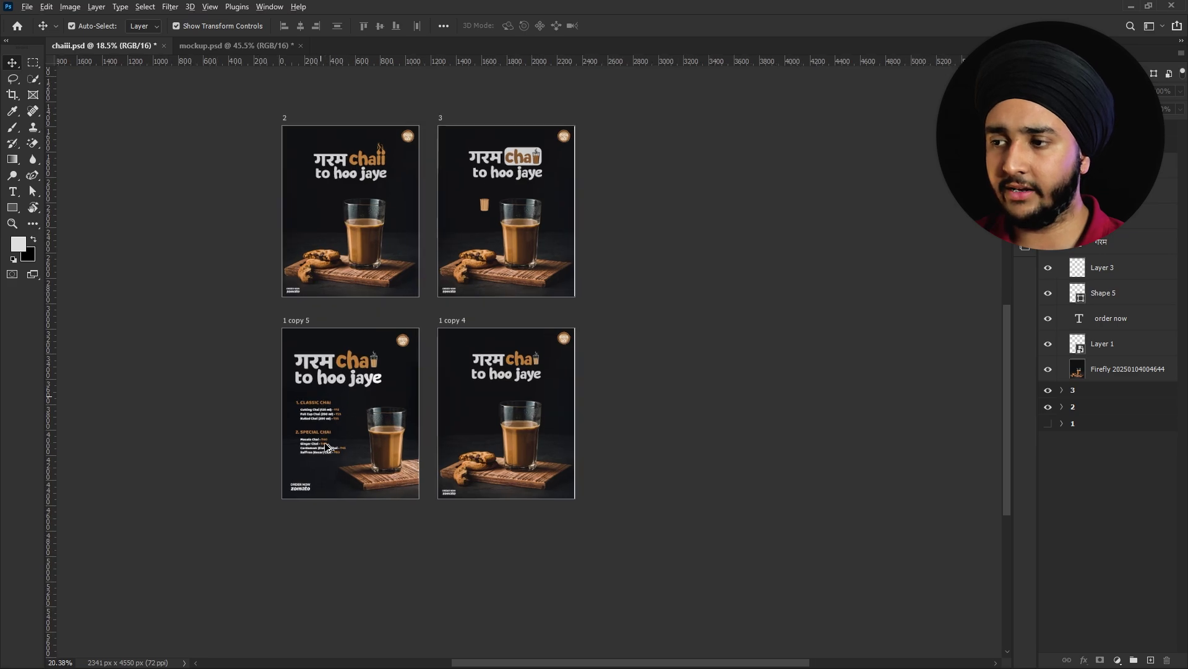
pyautogui.scroll(-2, 312, 309)
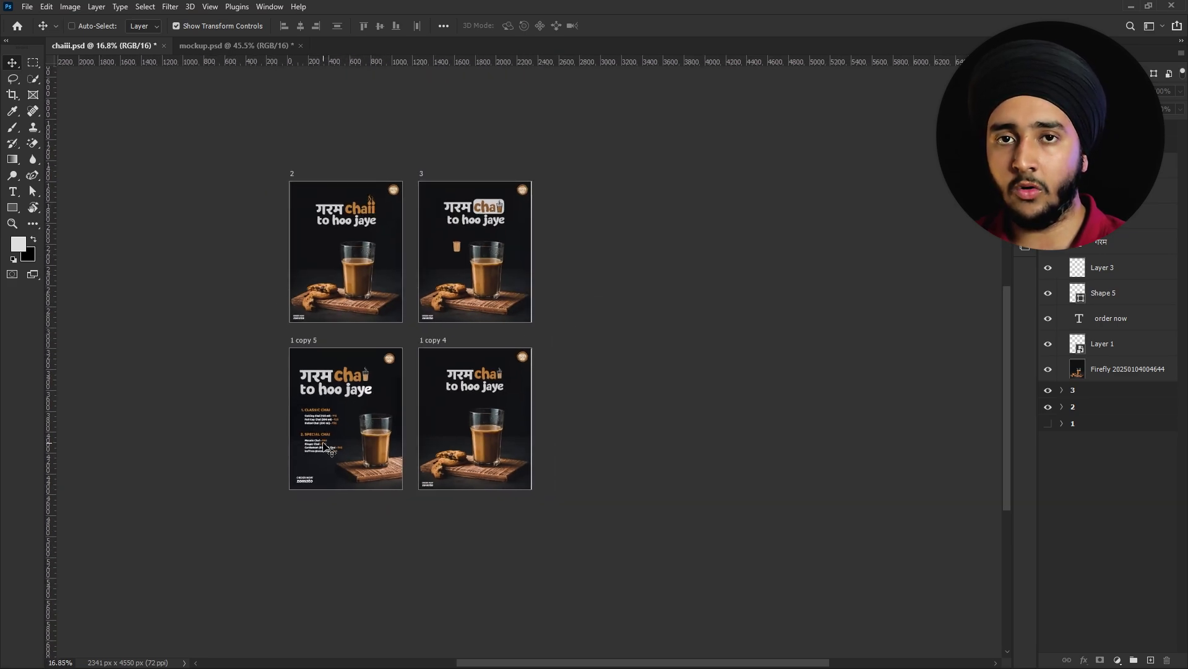
# Step: Export only the "1 copy 5" artboard as a PNG
pyautogui.hotkey('ctrl', 'shift', 'alt', 'w')
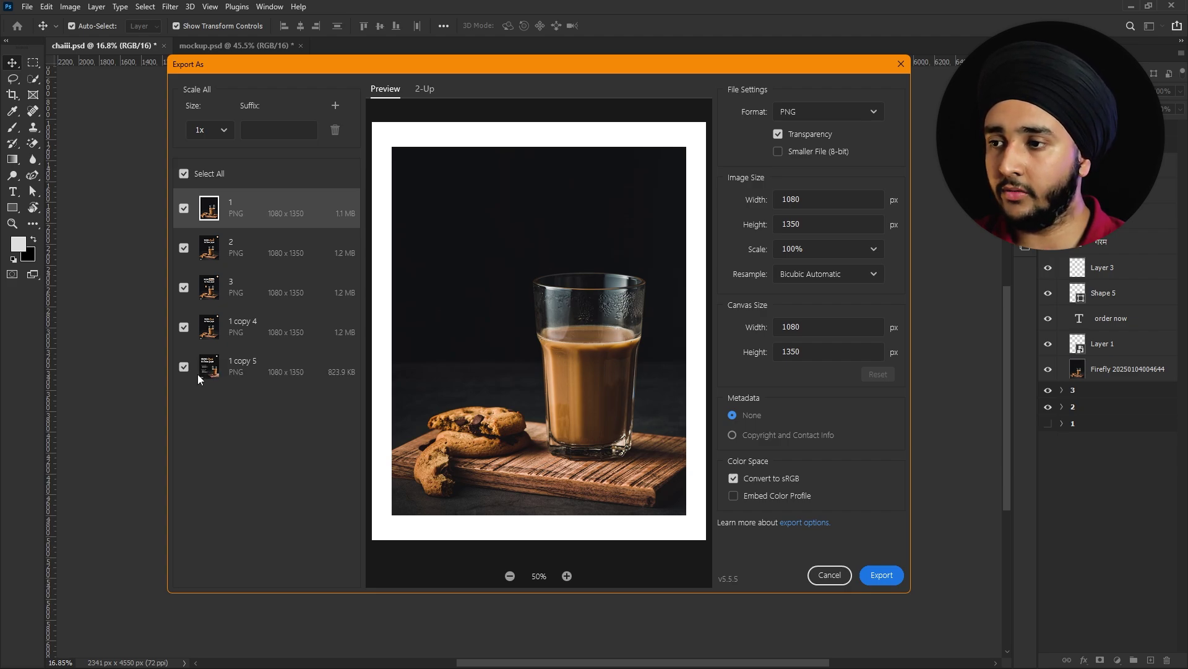
pyautogui.click(184, 174)
pyautogui.click(252, 375)
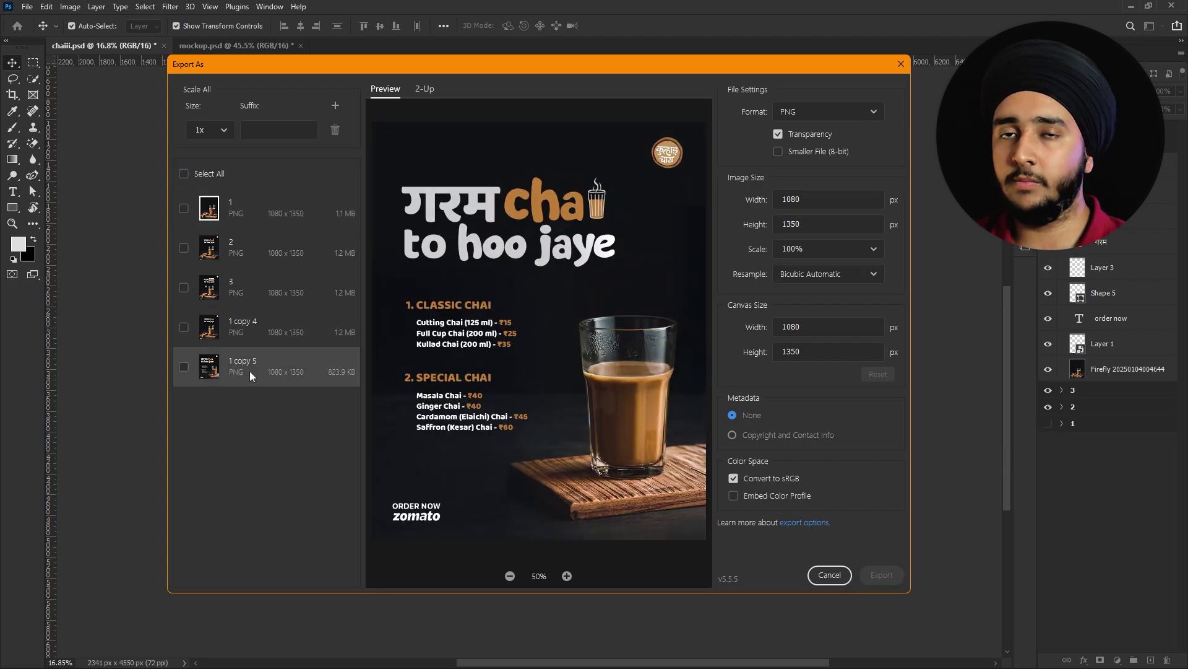
pyautogui.click(819, 112)
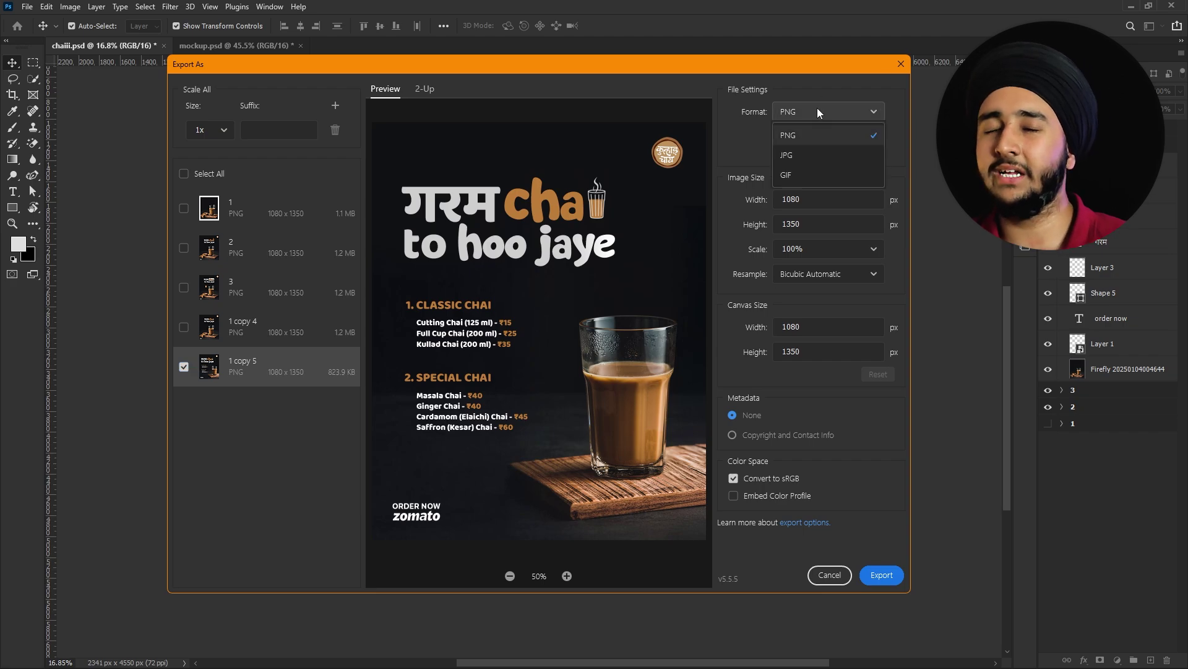
pyautogui.click(820, 135)
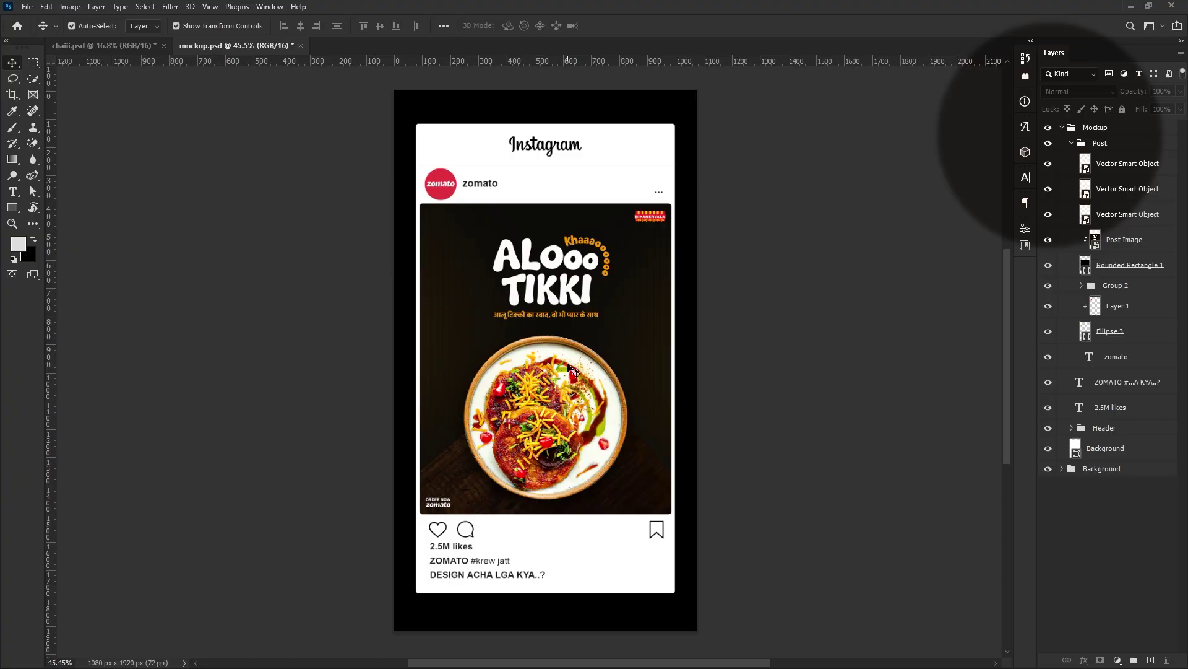
# Step: Place the exported menu poster PNG into the Post Image smart object of mockup.psd, save it and return to the Instagram mockup
pyautogui.moveTo(547, 338); pyautogui.dragTo(430, 326)
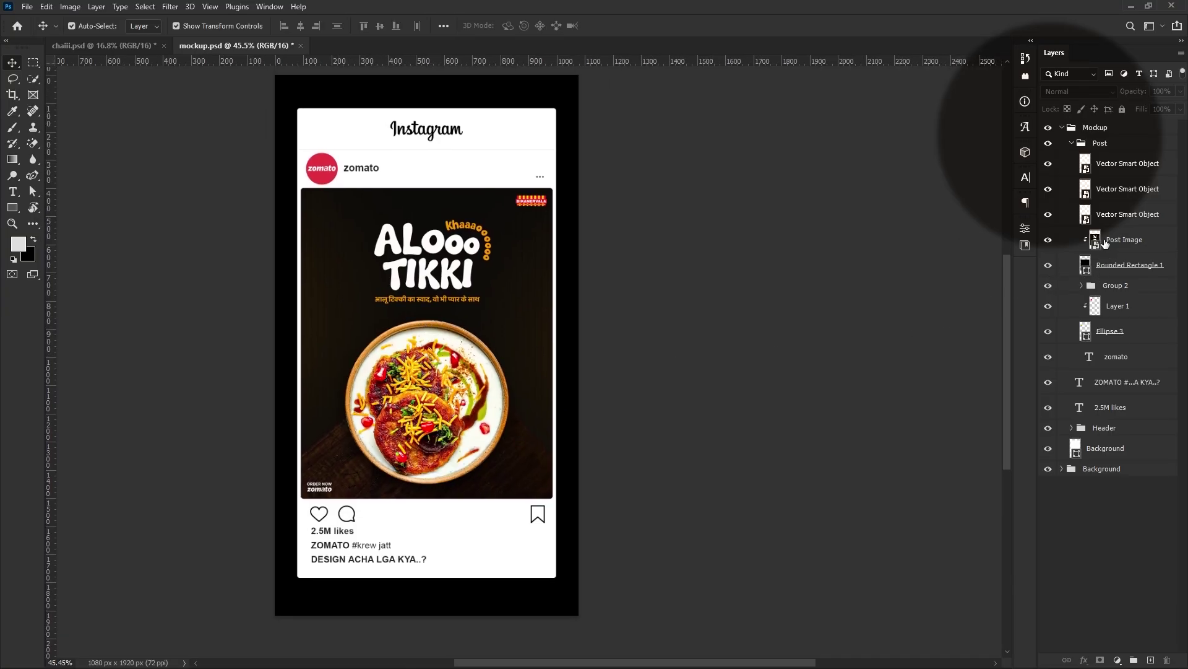
pyautogui.doubleClick(1105, 241)
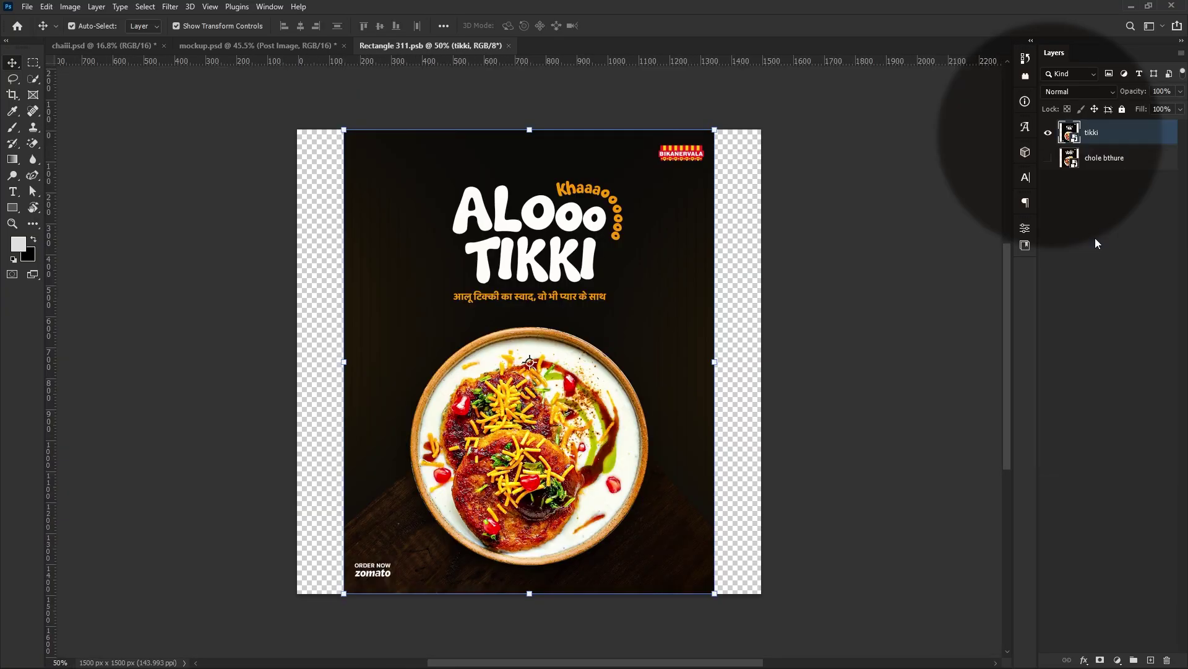
pyautogui.hotkey('alt', 'Tab')
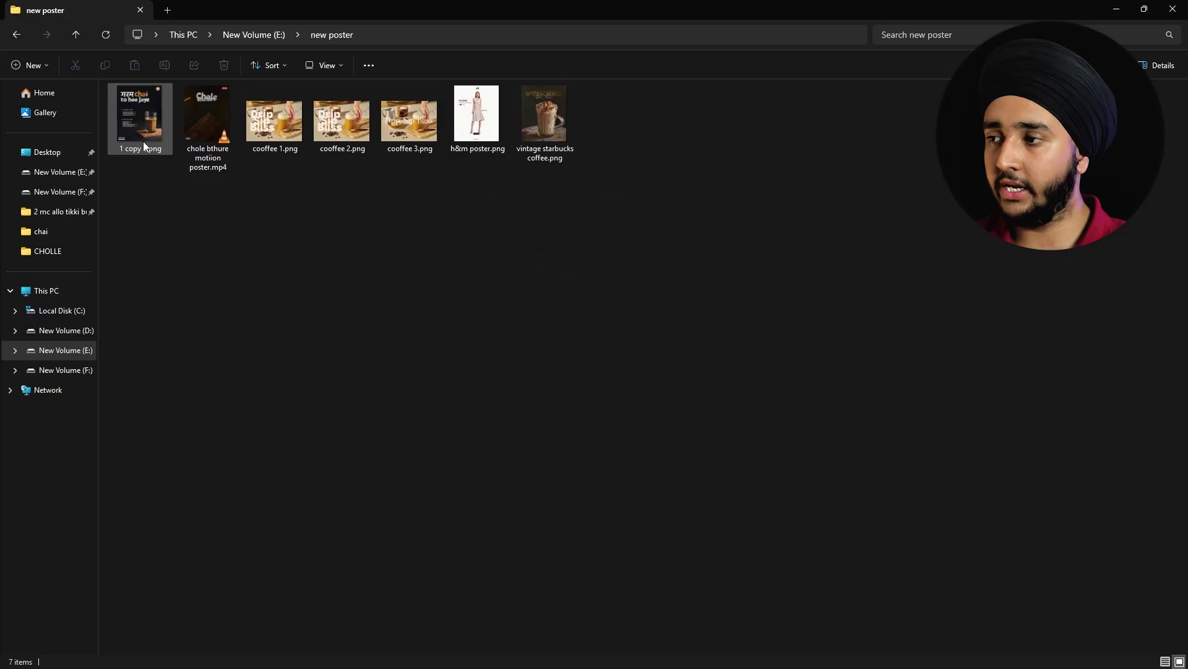
pyautogui.moveTo(143, 141); pyautogui.dragTo(542, 399)
pyautogui.hotkey('alt', 'Tab')
pyautogui.hotkey('alt', 'Tab')
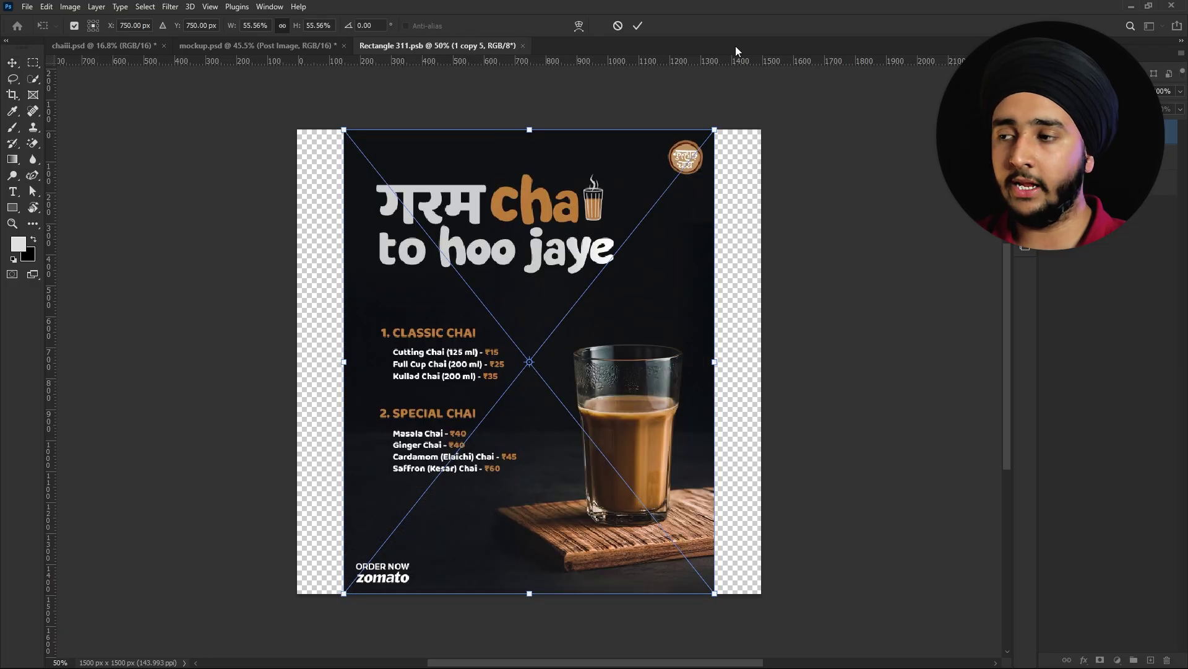
pyautogui.click(637, 25)
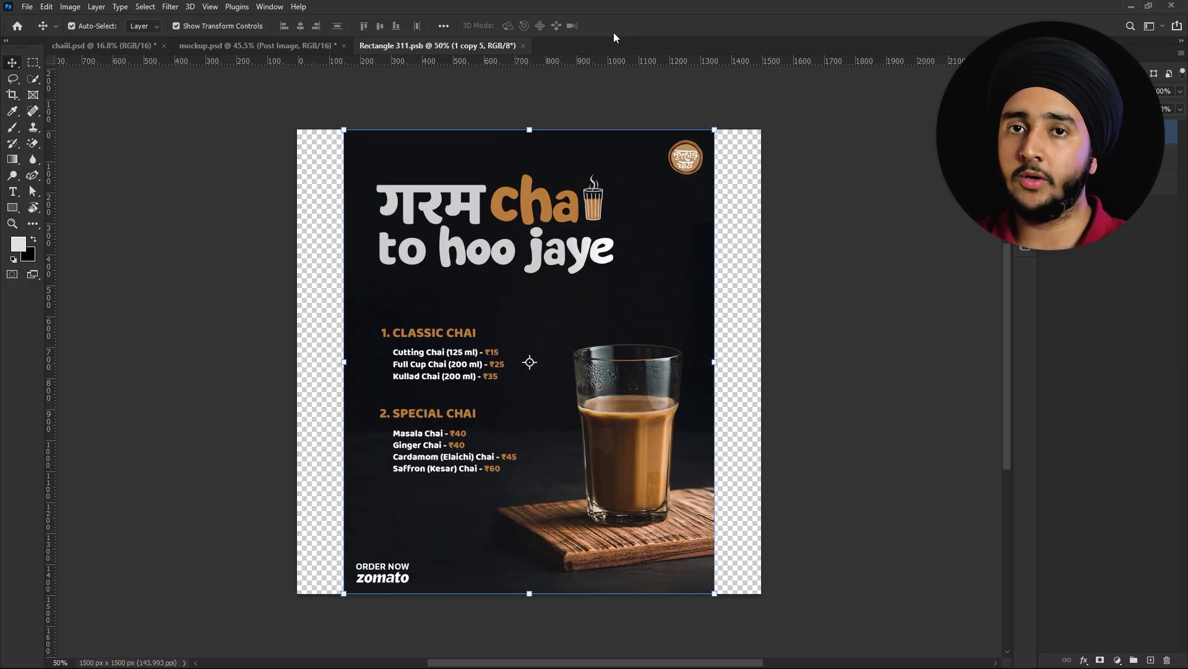
pyautogui.click(297, 45)
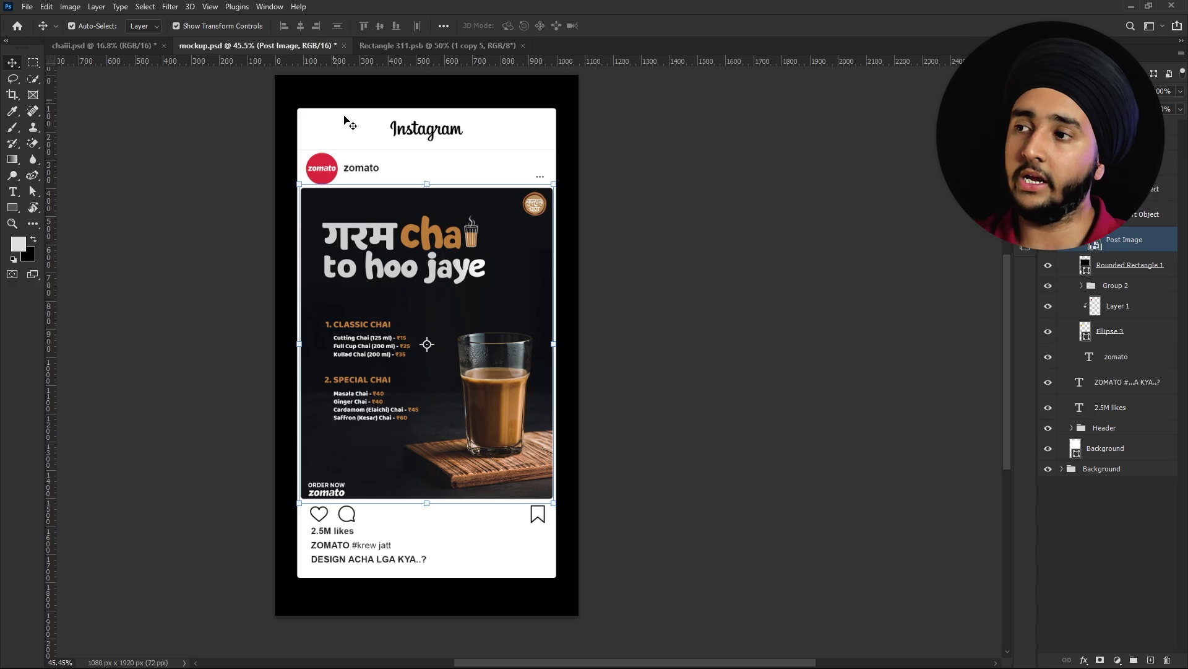